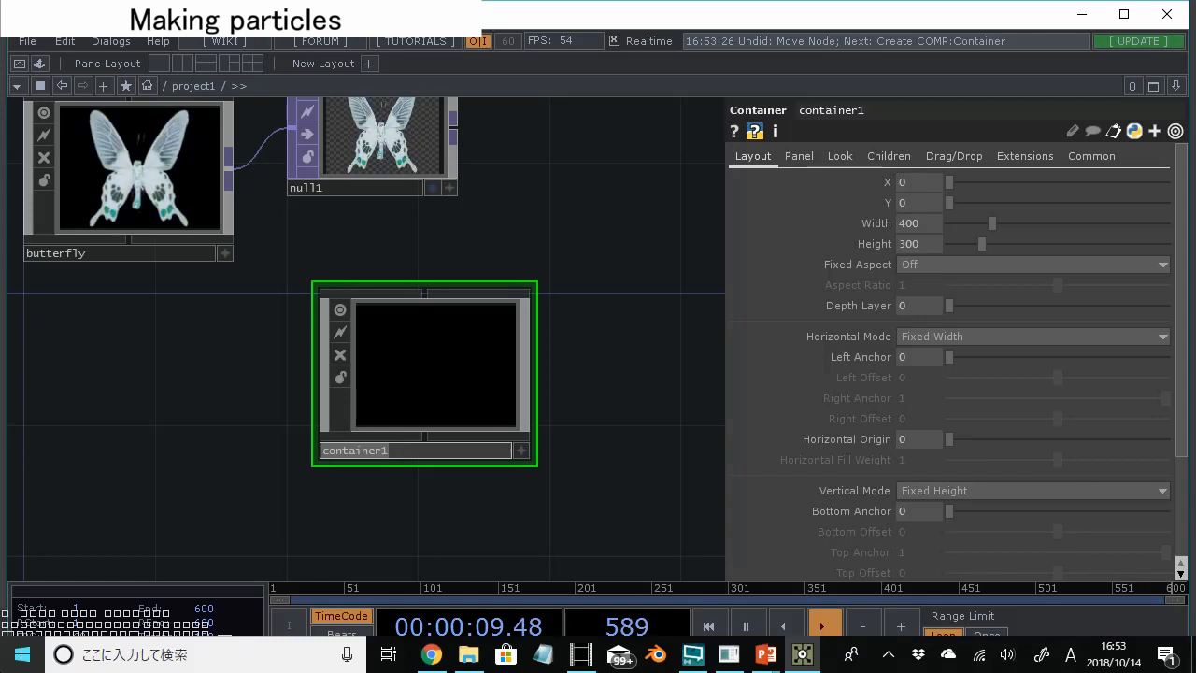
# Rename the new container as texToPartcle and enter its network
pyautogui.write('te')
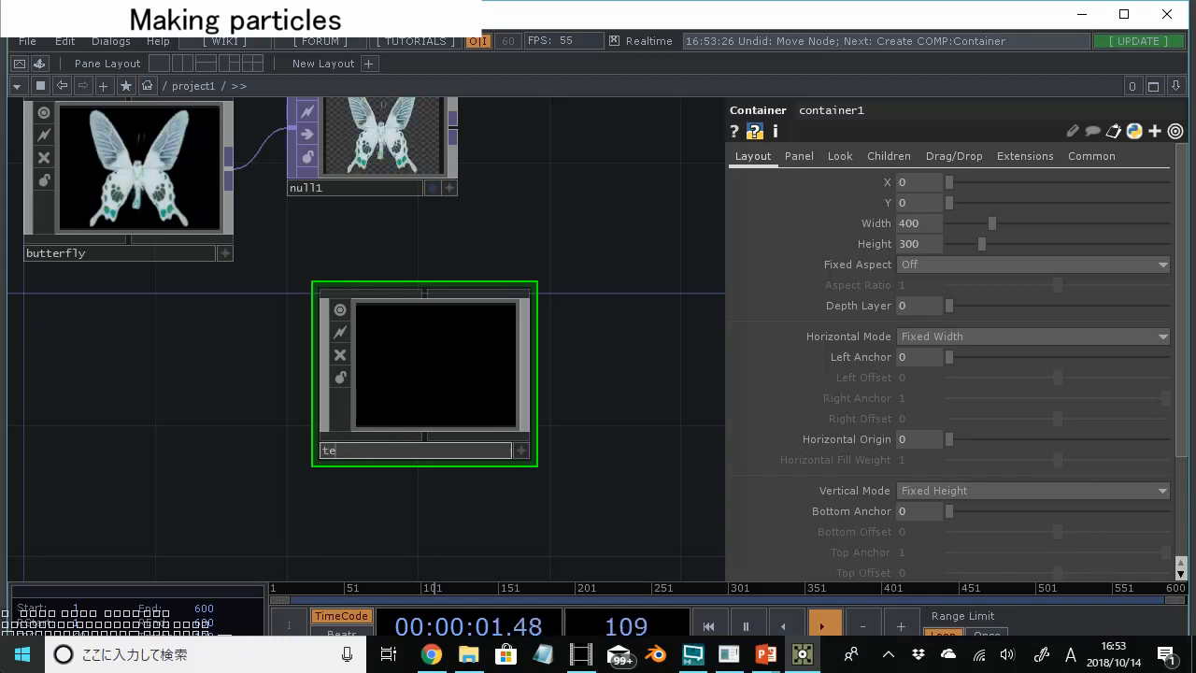
pyautogui.write('xToPartcle')
pyautogui.press('Return')
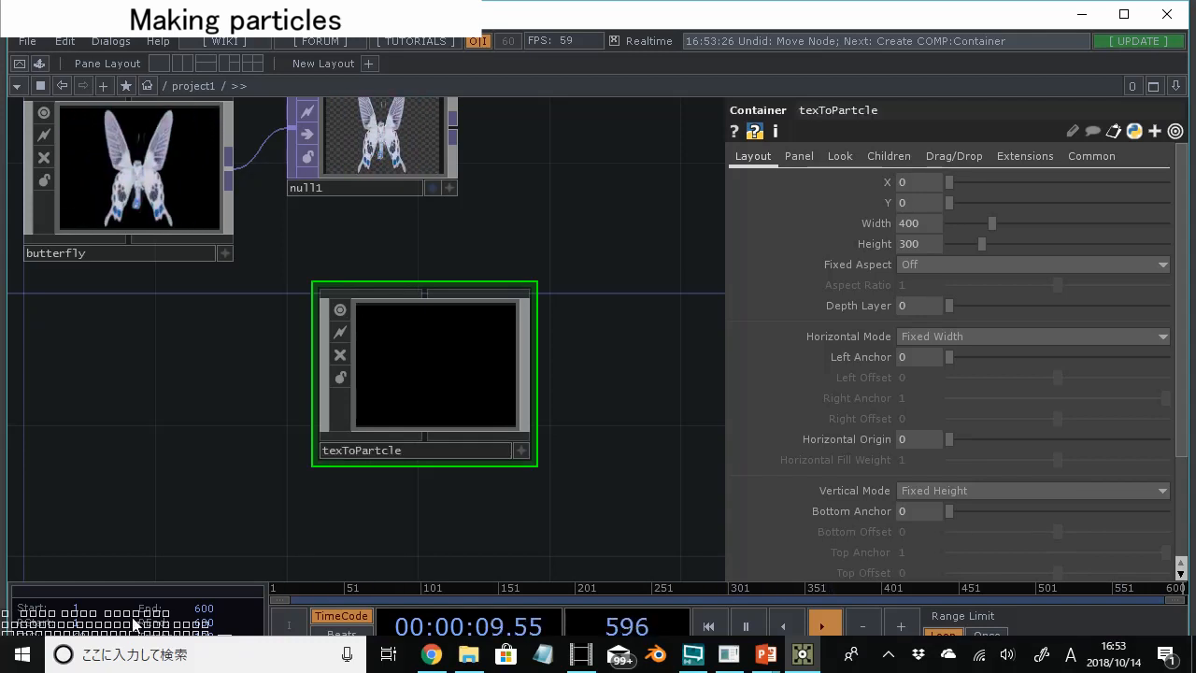
pyautogui.press('i')
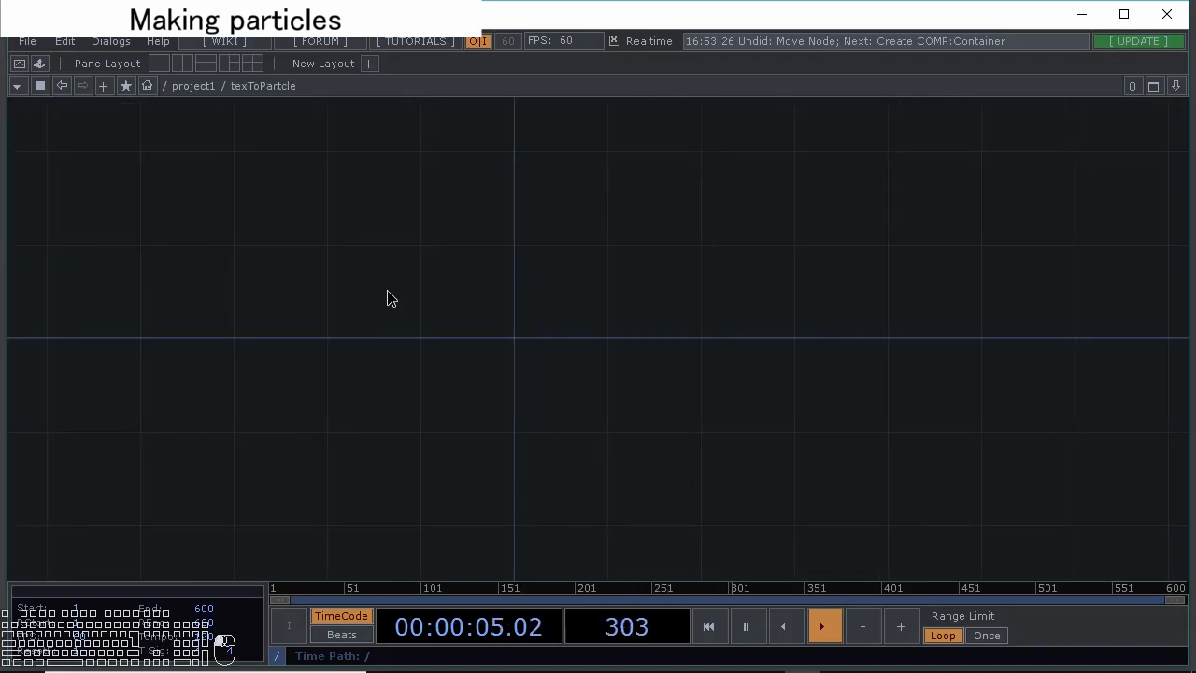
# Add a Particle SOP to the empty texToPartcle network
pyautogui.press('Tab')
pyautogui.click(225, 83)
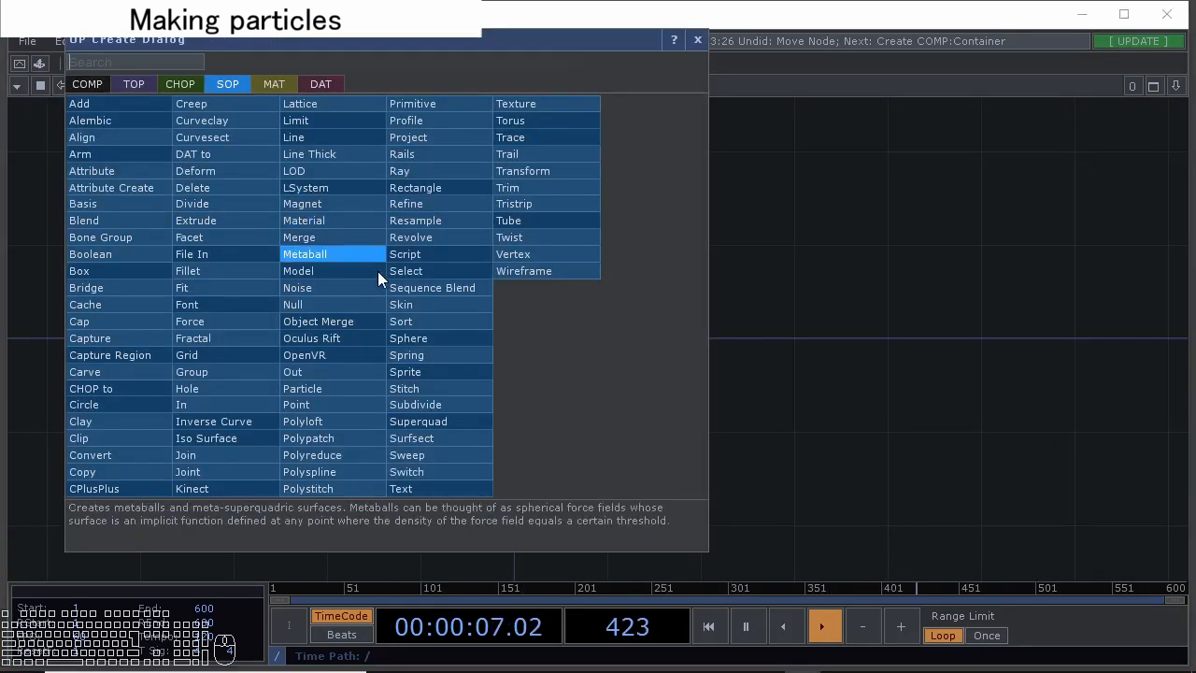
pyautogui.click(334, 386)
pyautogui.click(408, 301)
pyautogui.scroll(5, 407, 301)
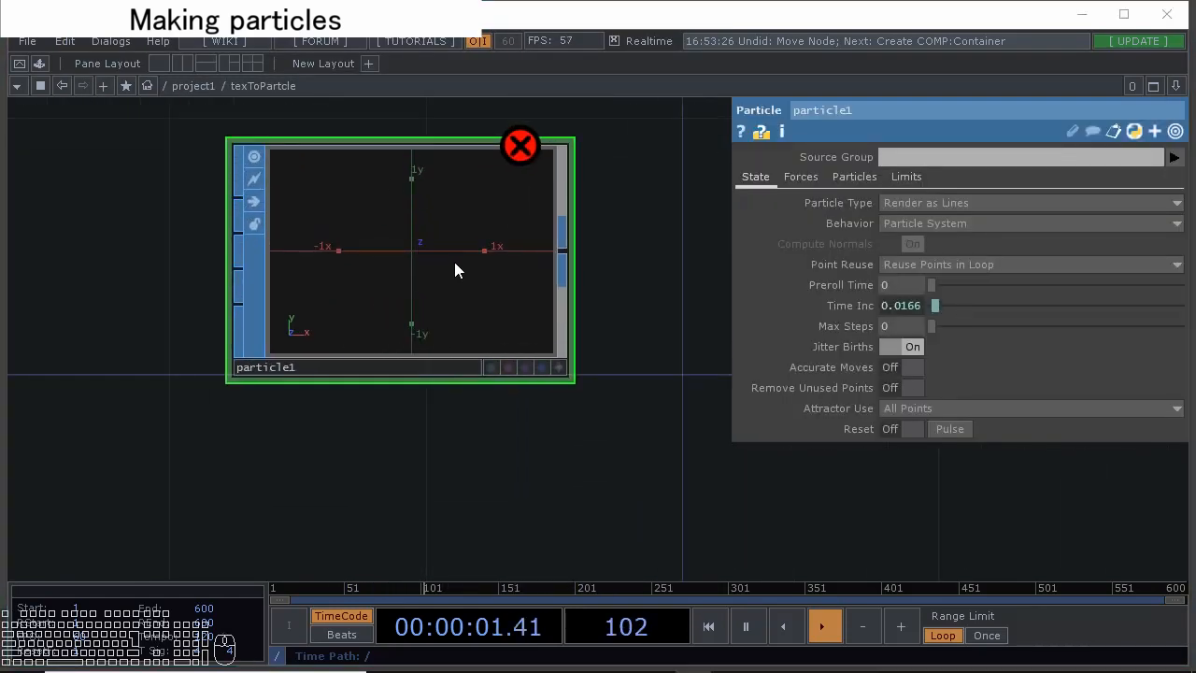
# Add a Sphere SOP to the left of particle1 and connect its output to particle1's first input
pyautogui.moveTo(78, 238); pyautogui.dragTo(537, 402)
pyautogui.scroll(-5, 356, 390)
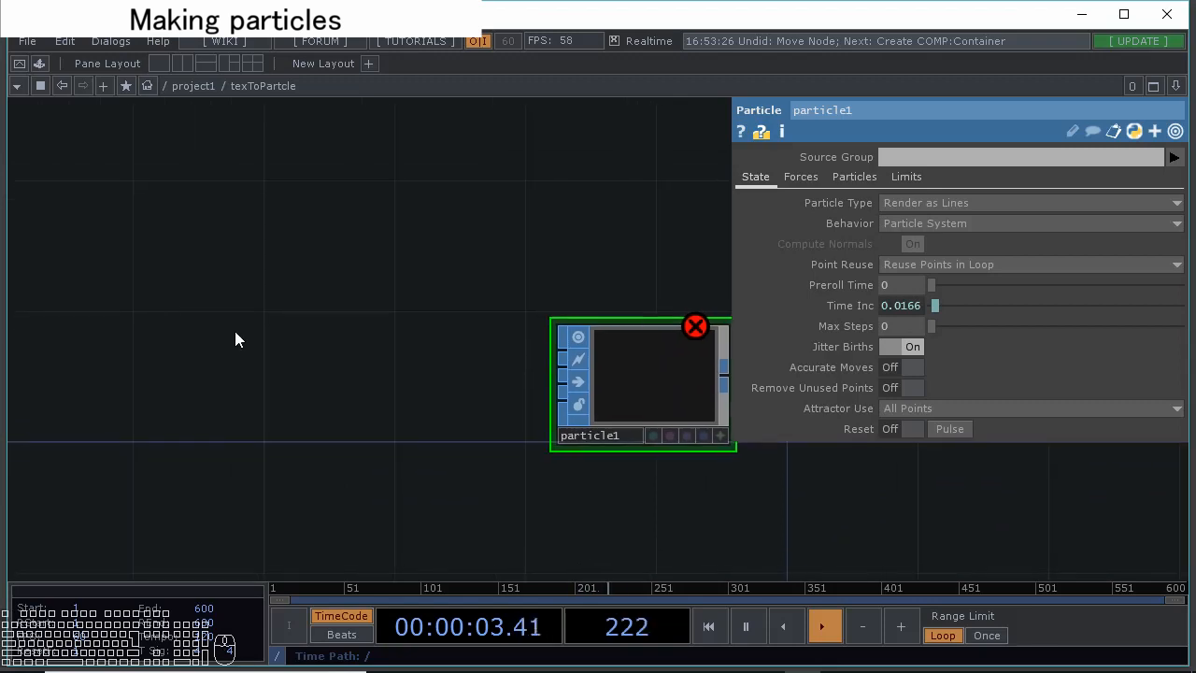
pyautogui.press('Tab')
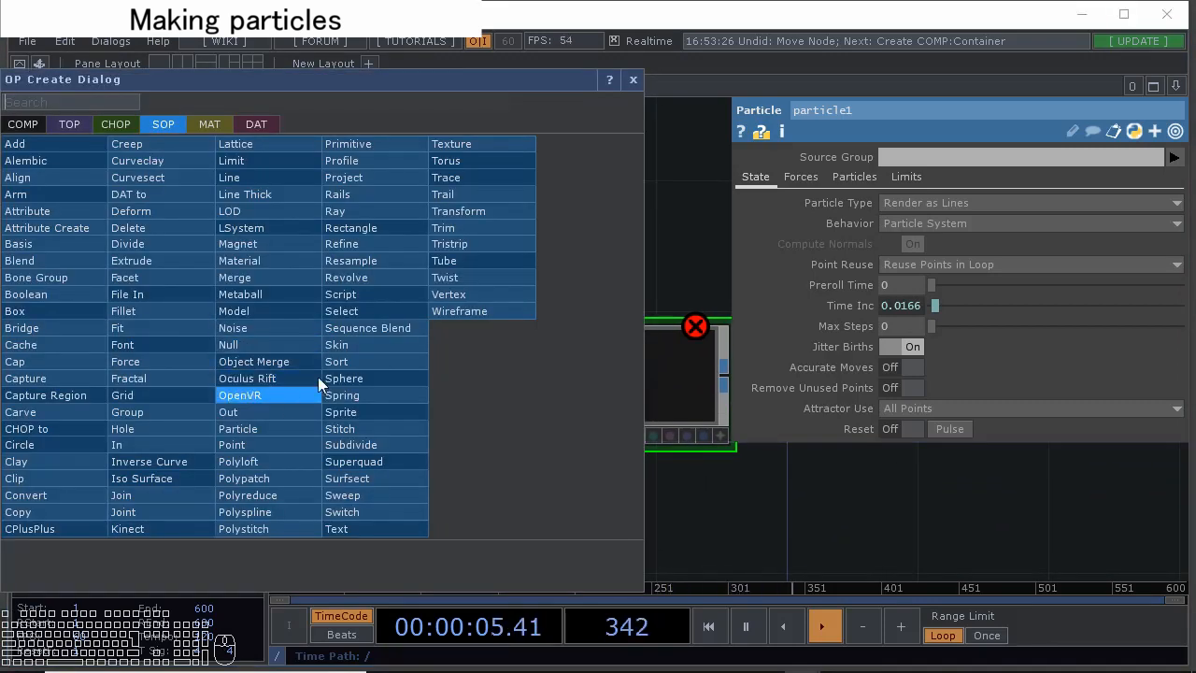
pyautogui.click(378, 377)
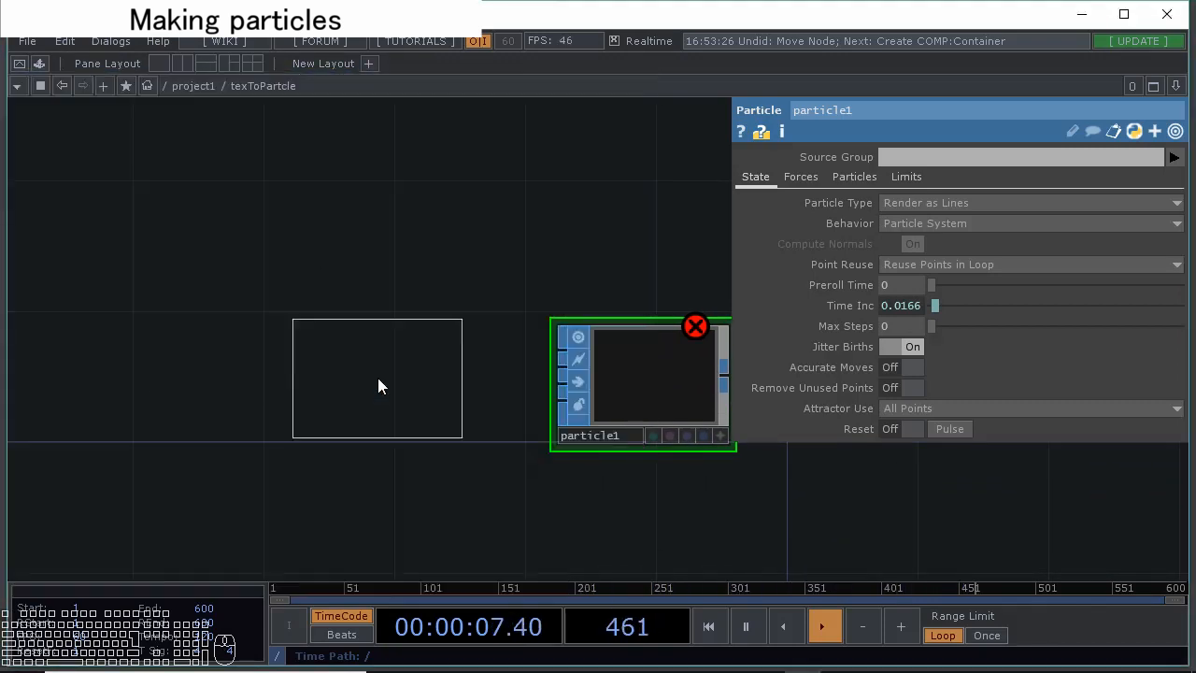
pyautogui.click(196, 353)
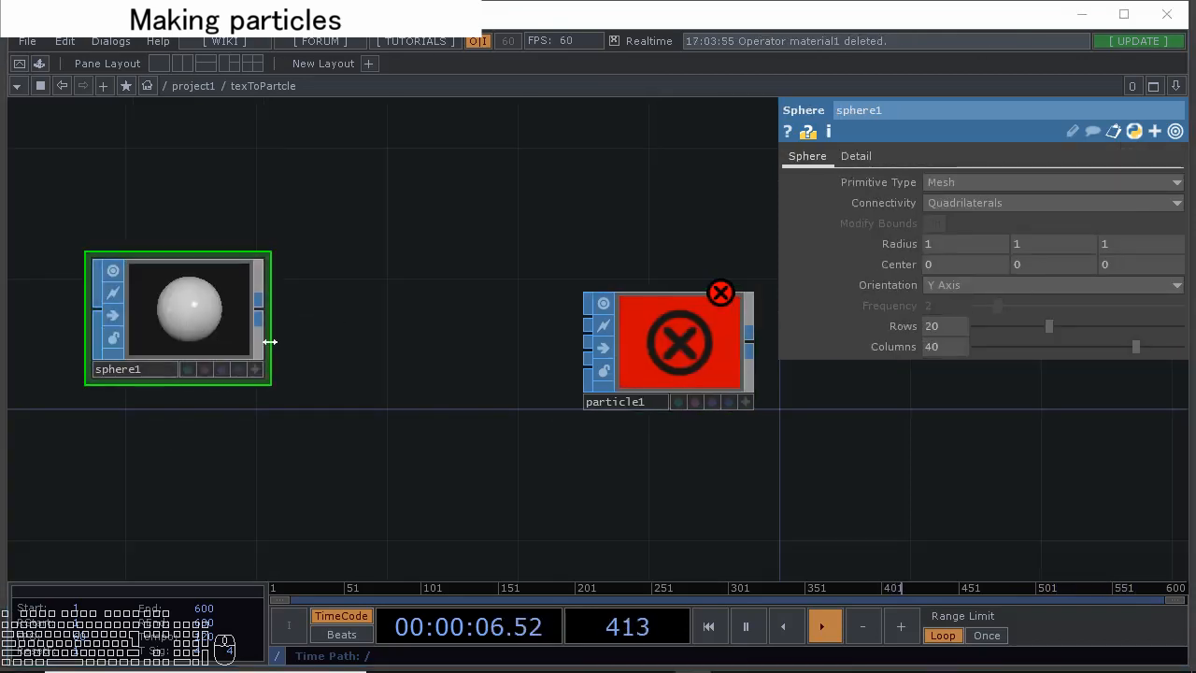
pyautogui.click(258, 310)
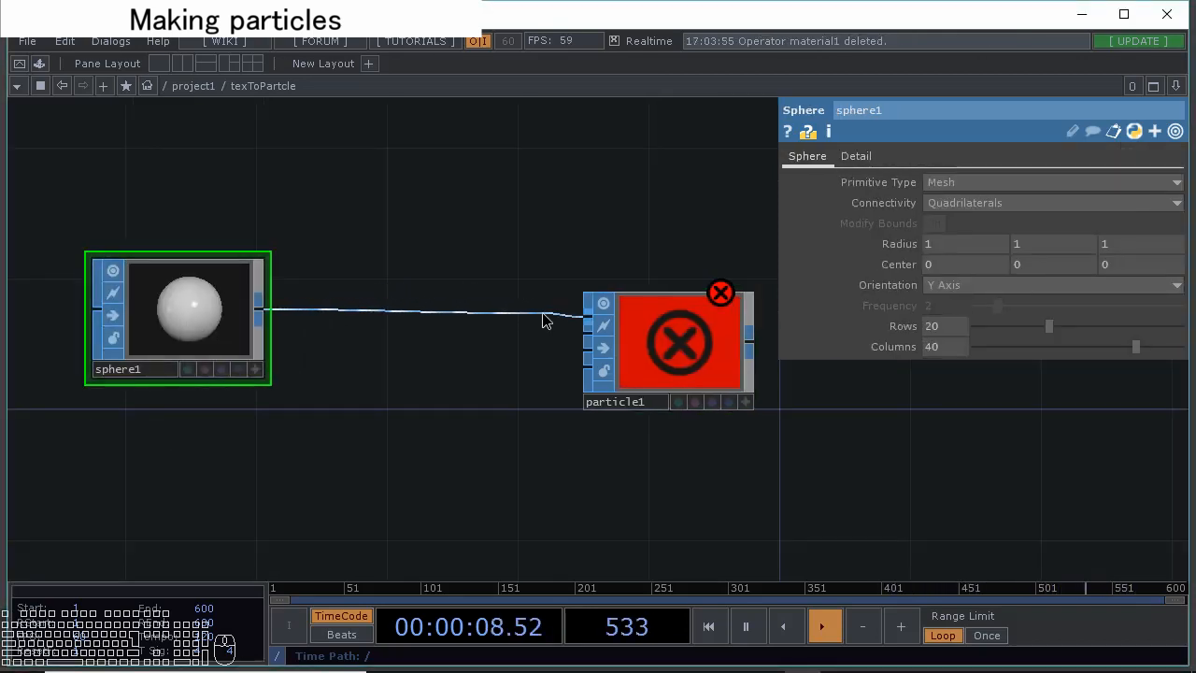
pyautogui.click(588, 313)
# Add a Material SOP to the lower right of particle1 and connect particle1's output to it
pyautogui.scroll(3, 626, 313)
pyautogui.scroll(1, 660, 316)
pyautogui.moveTo(660, 316); pyautogui.dragTo(641, 252)
pyautogui.scroll(1, 431, 183)
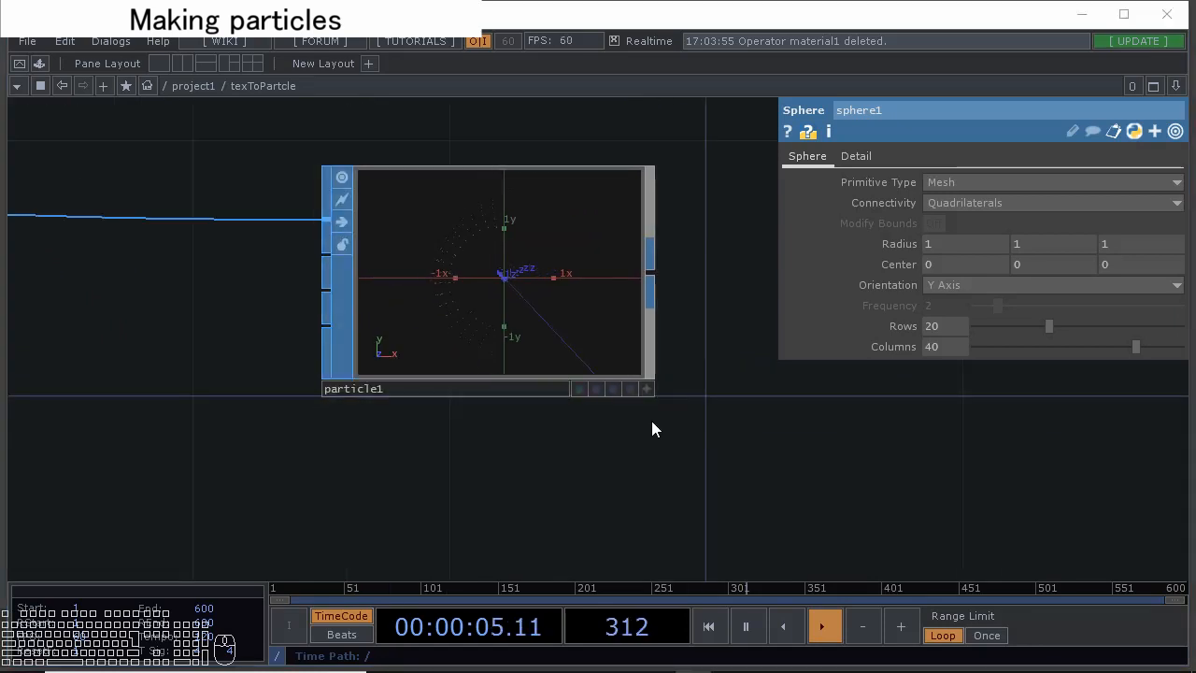
pyautogui.moveTo(643, 430); pyautogui.dragTo(565, 417)
pyautogui.moveTo(652, 343); pyautogui.dragTo(538, 282)
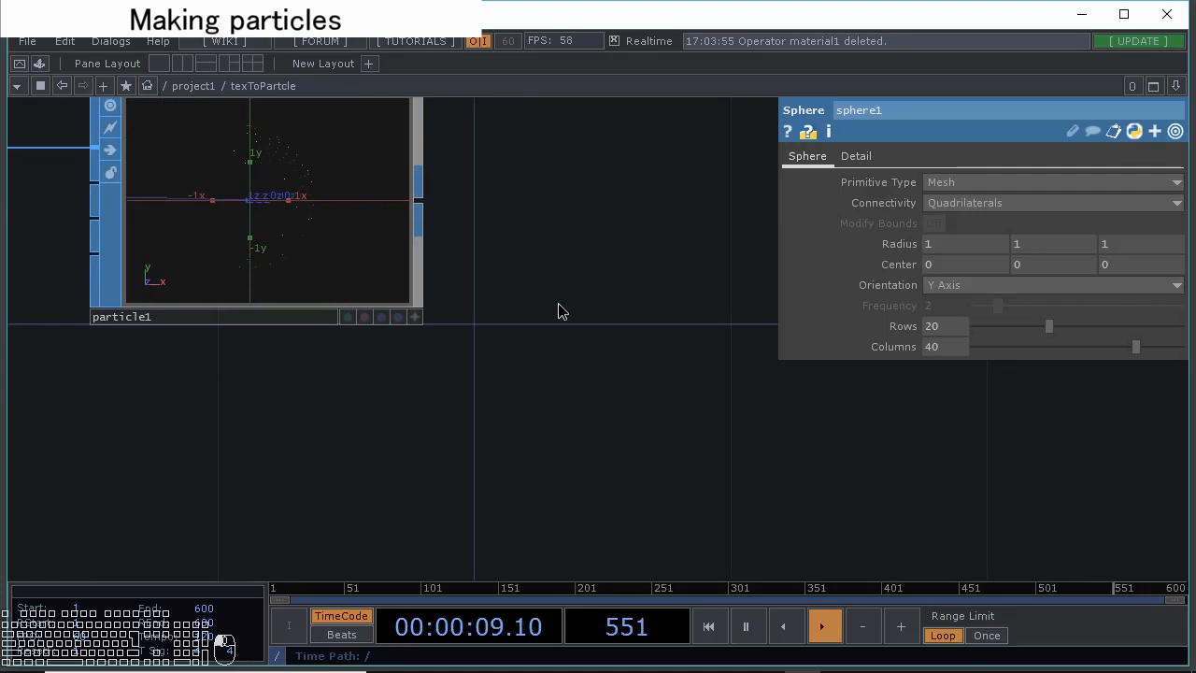
pyautogui.press('Tab')
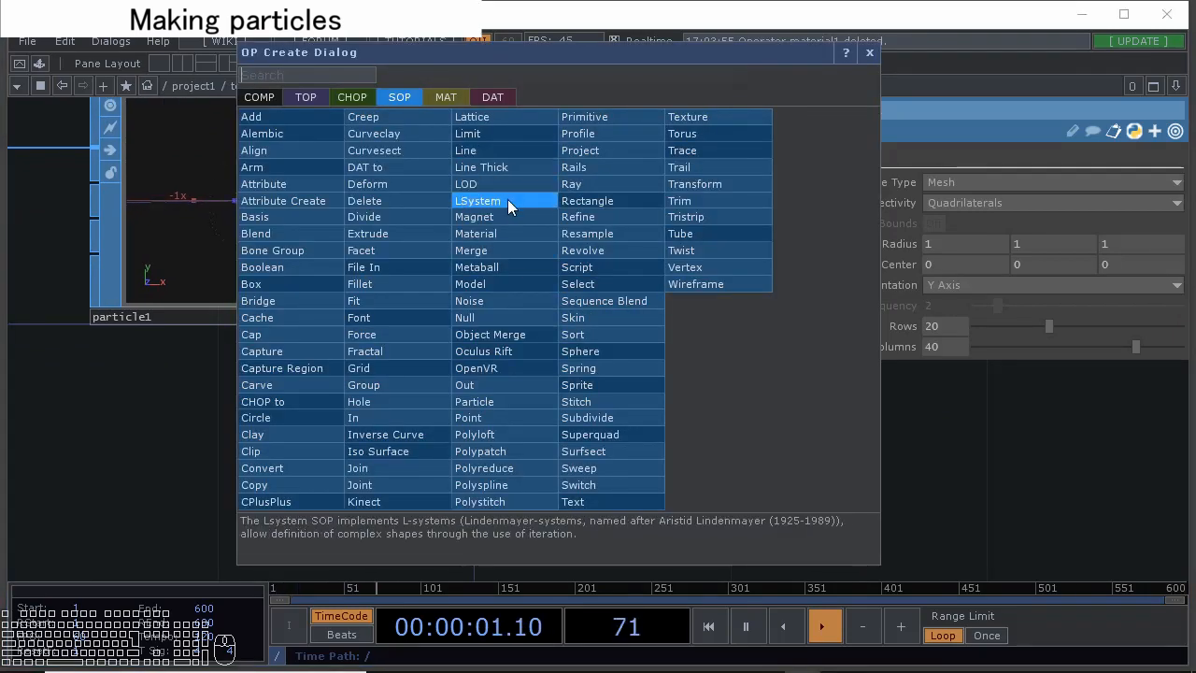
pyautogui.click(506, 239)
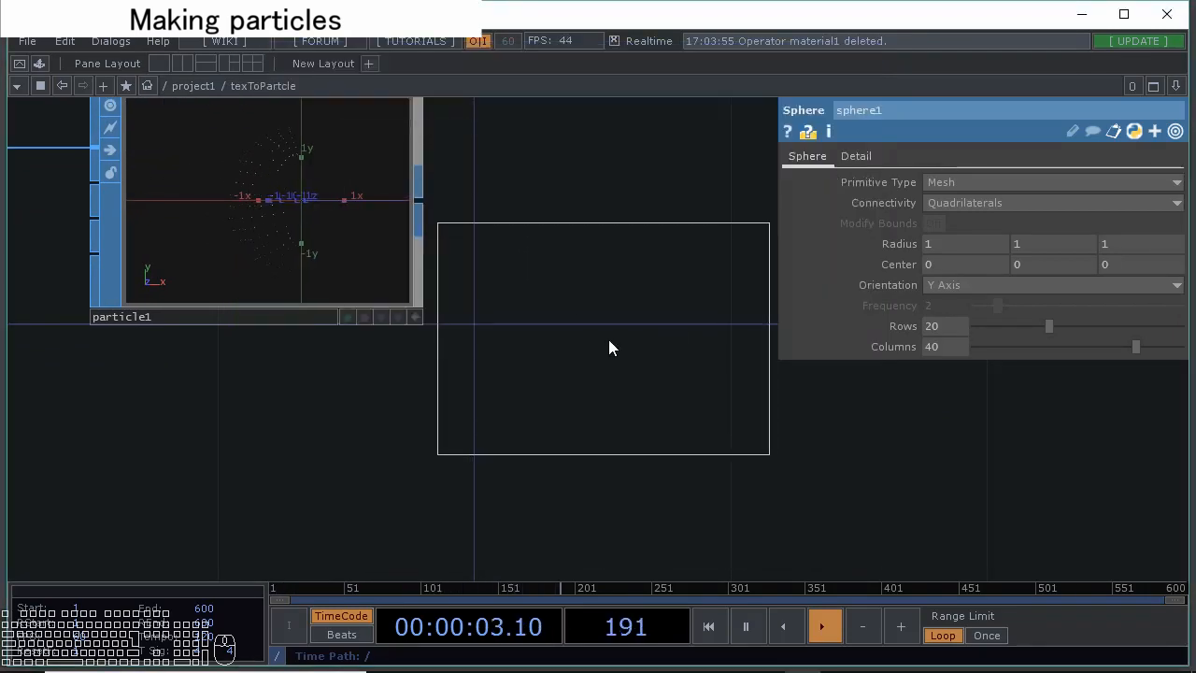
pyautogui.click(634, 373)
pyautogui.moveTo(390, 201); pyautogui.dragTo(452, 385)
# Add a Point Sprite MAT directly below material1
pyautogui.moveTo(839, 344); pyautogui.dragTo(644, 323)
pyautogui.scroll(-2, 687, 318)
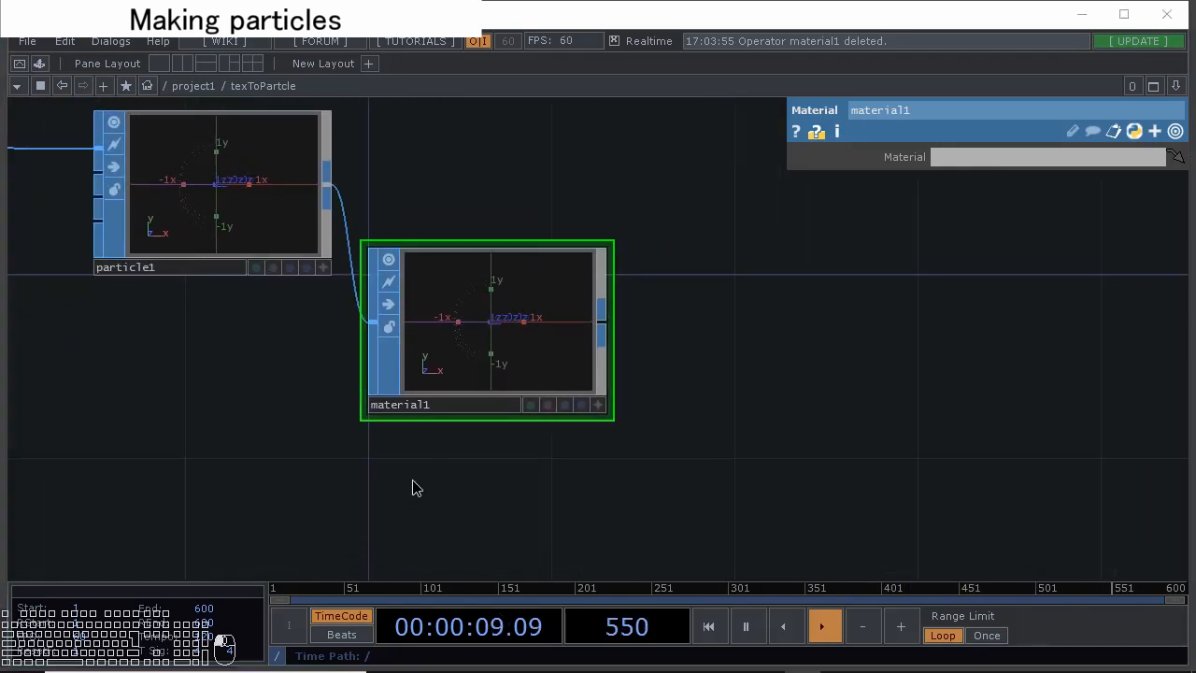
pyautogui.press('Tab')
pyautogui.click(301, 205)
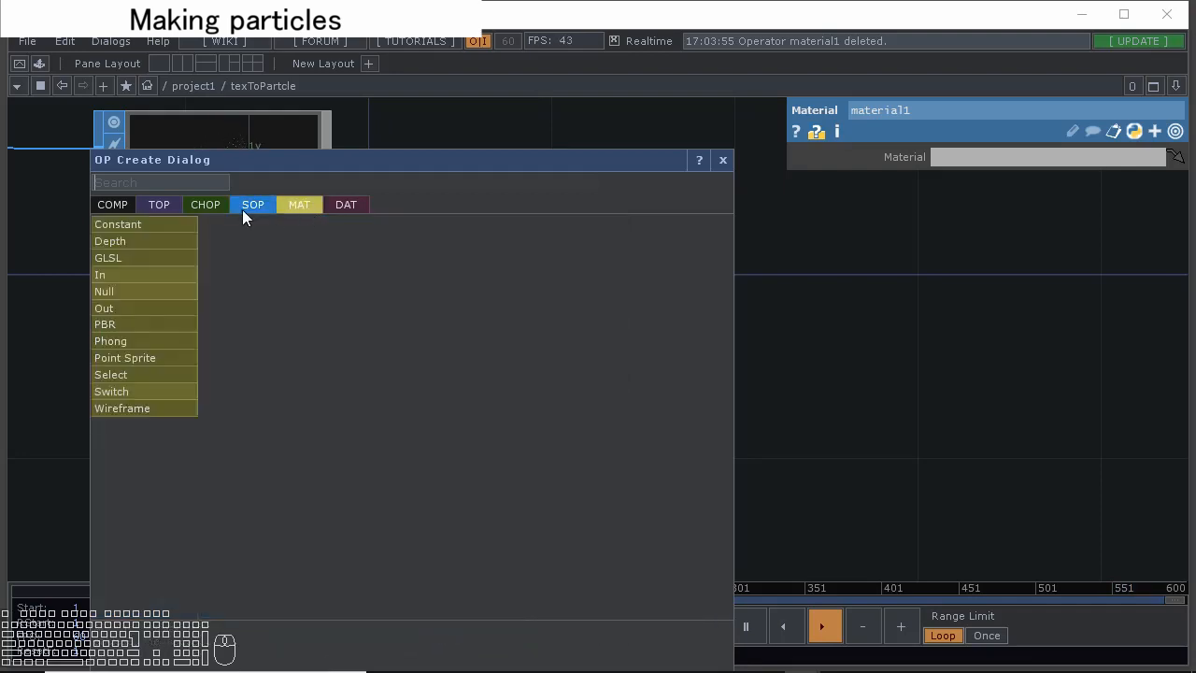
pyautogui.click(173, 358)
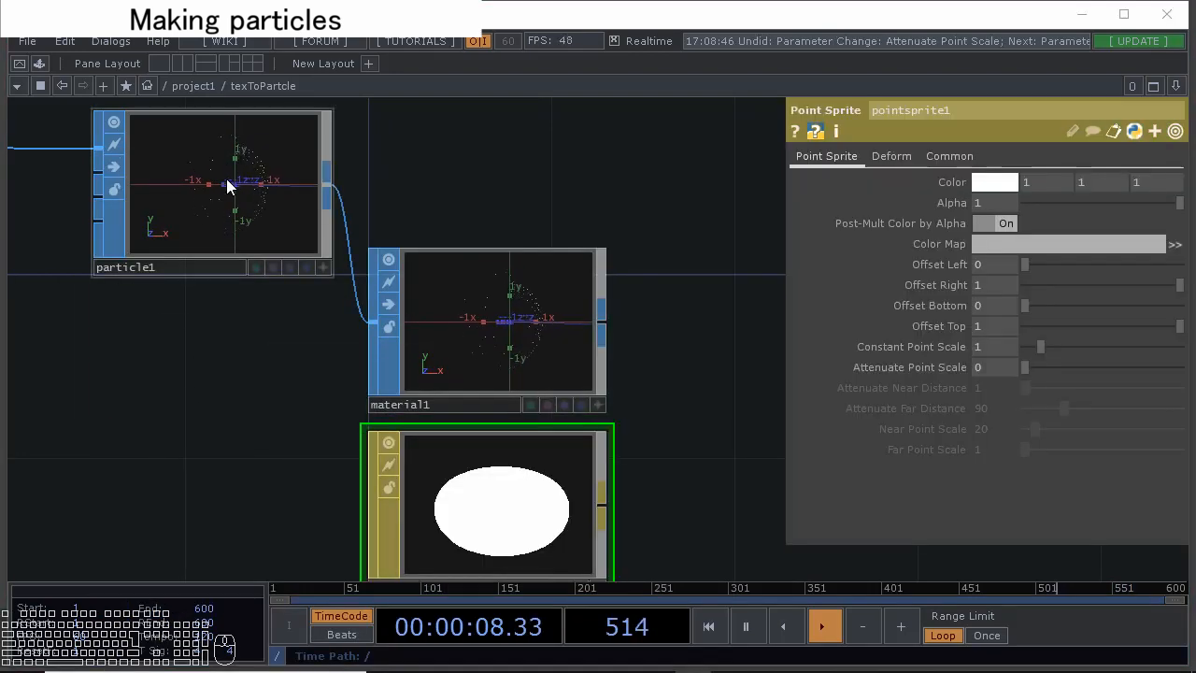
# Set particle1's Particle Type to Render as Point Sprites
pyautogui.click(227, 179)
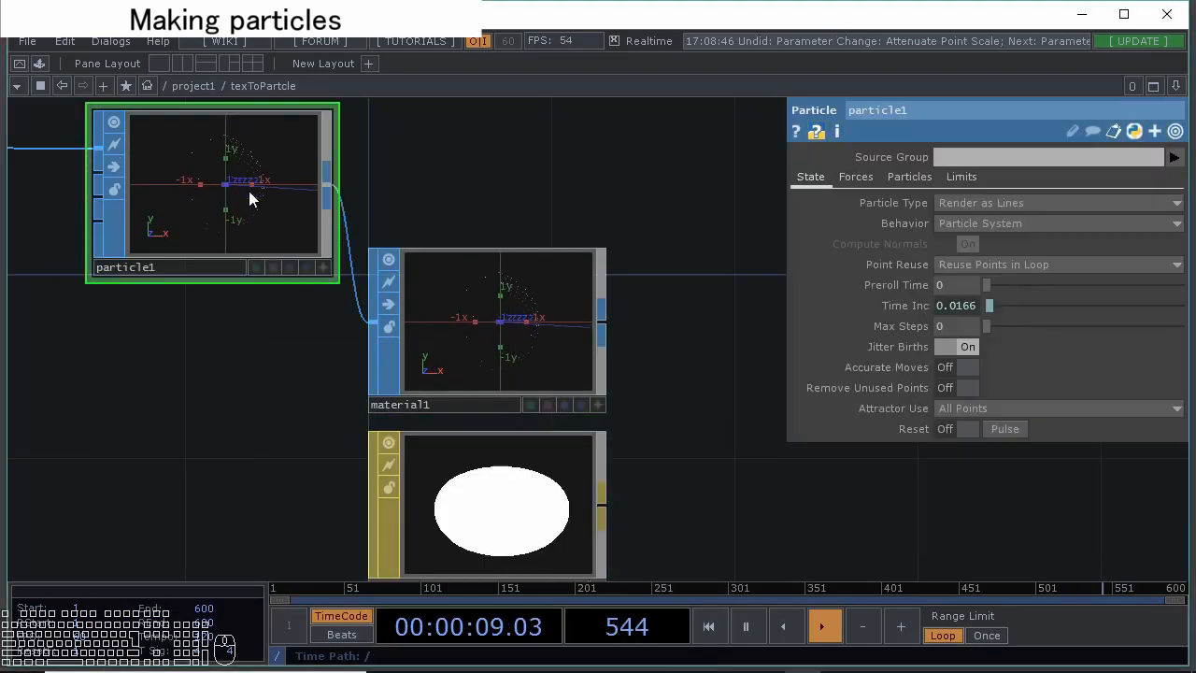
pyautogui.click(1022, 199)
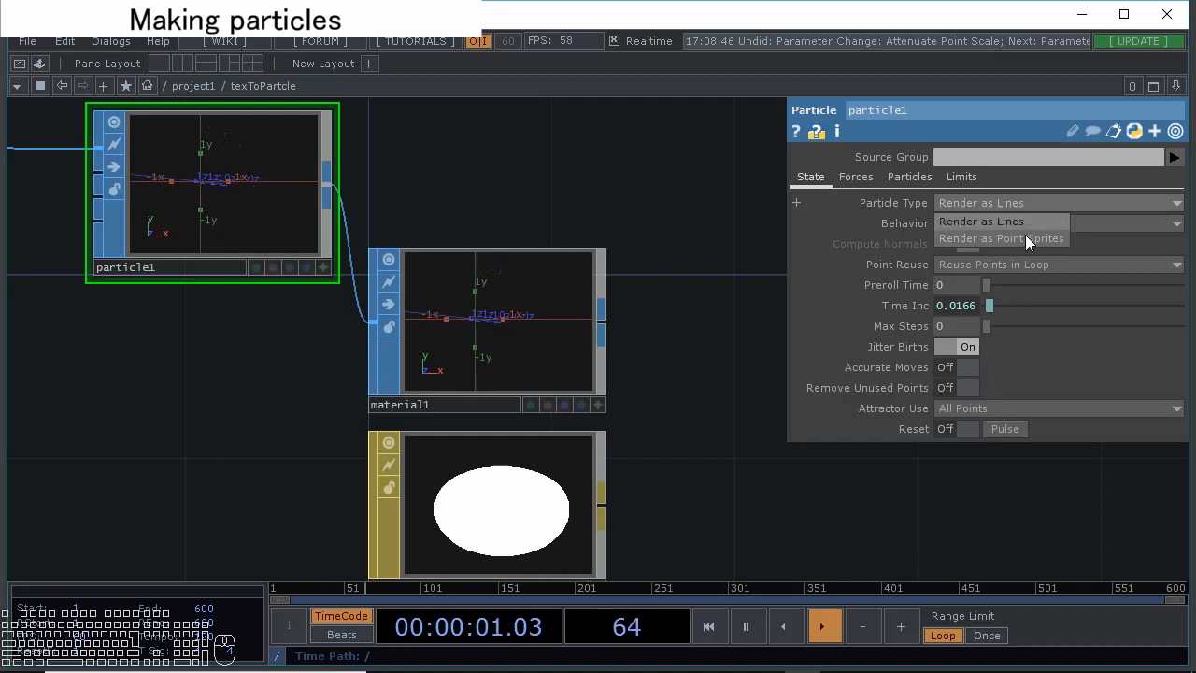
pyautogui.click(1025, 236)
# Assign the pointsprite1 material to the material1 node
pyautogui.moveTo(731, 330); pyautogui.dragTo(731, 295)
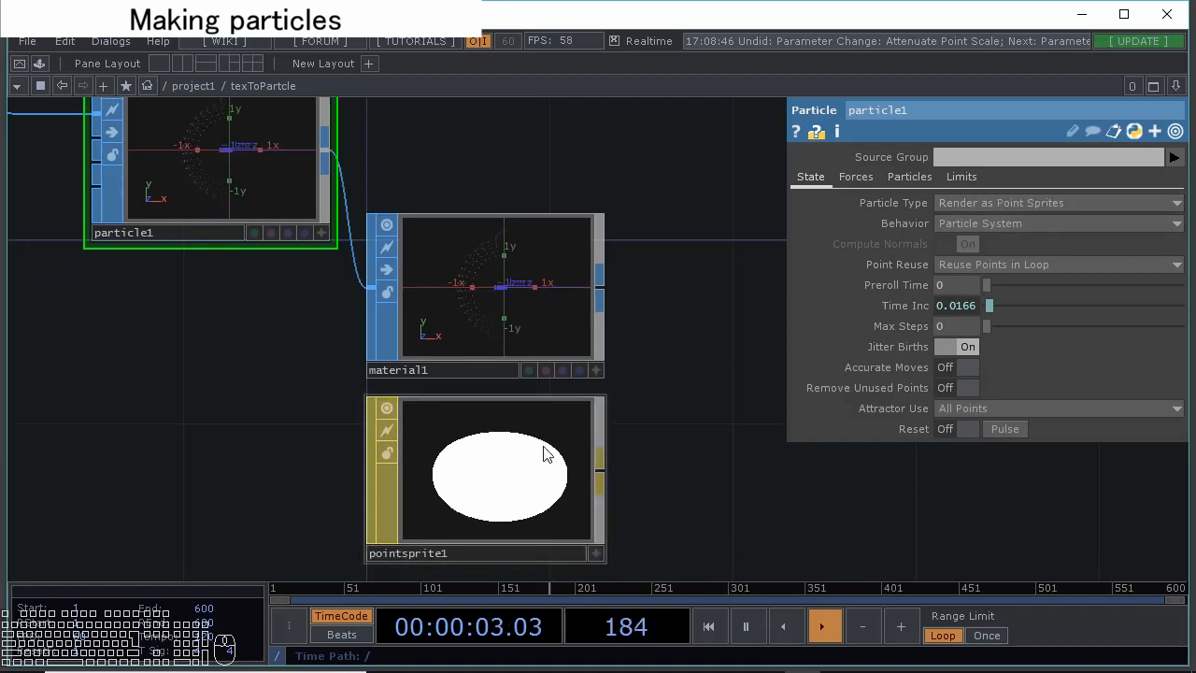
pyautogui.moveTo(545, 448); pyautogui.dragTo(540, 316)
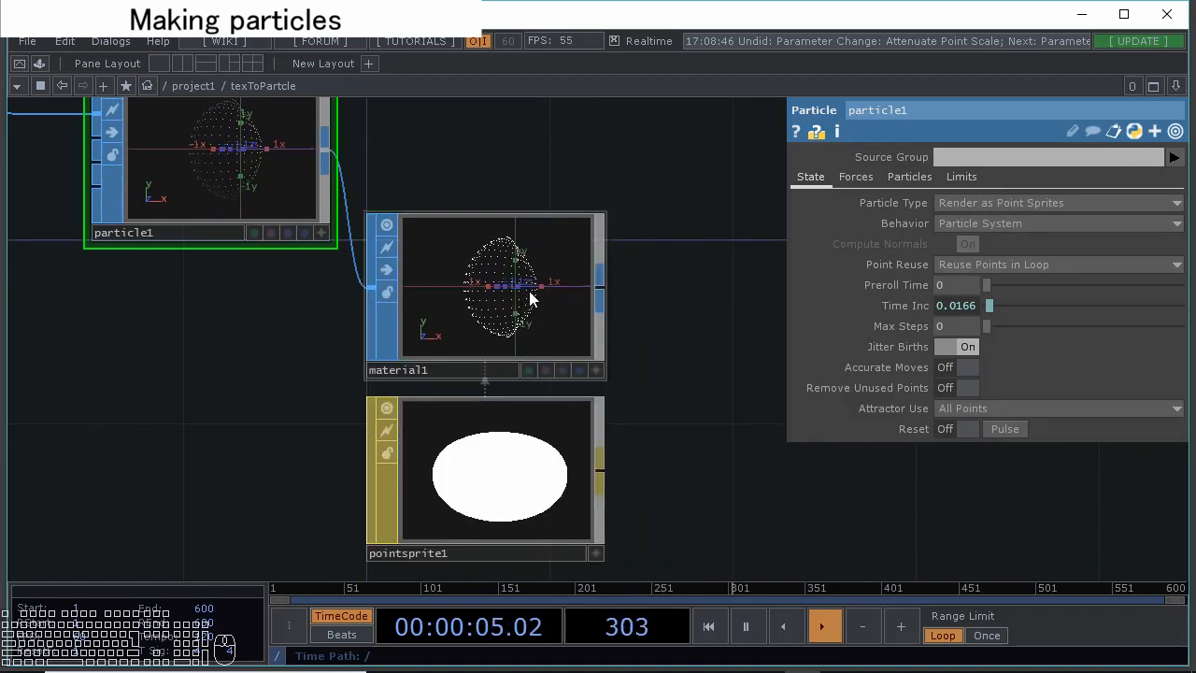
pyautogui.moveTo(673, 364); pyautogui.dragTo(606, 367)
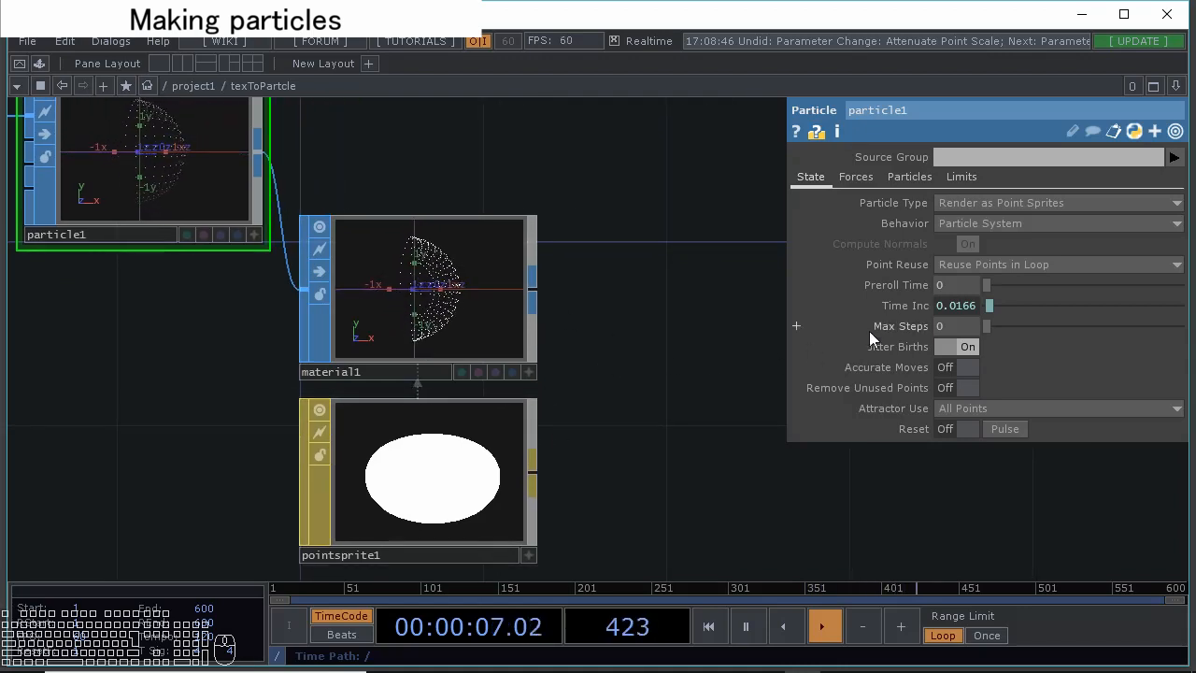
# Raise pointsprite1's Attenuate Point Scale to about 0.289 and check the sprites in material1's viewer
pyautogui.click(529, 467)
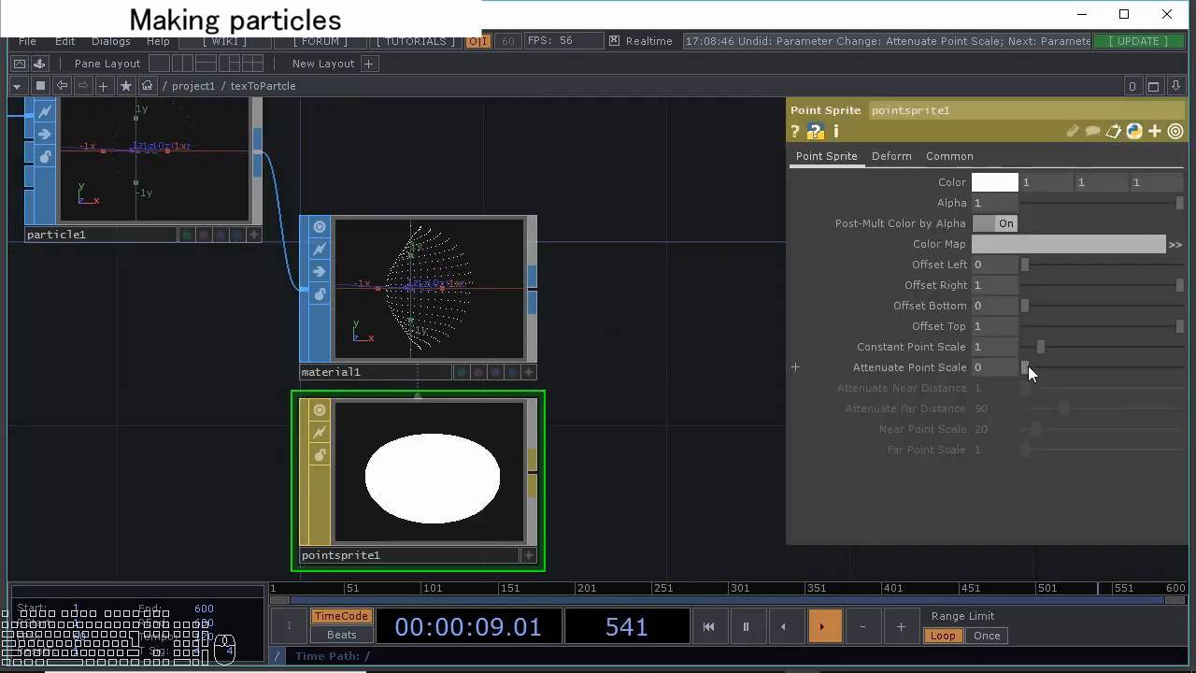
pyautogui.moveTo(1028, 366); pyautogui.dragTo(1072, 387)
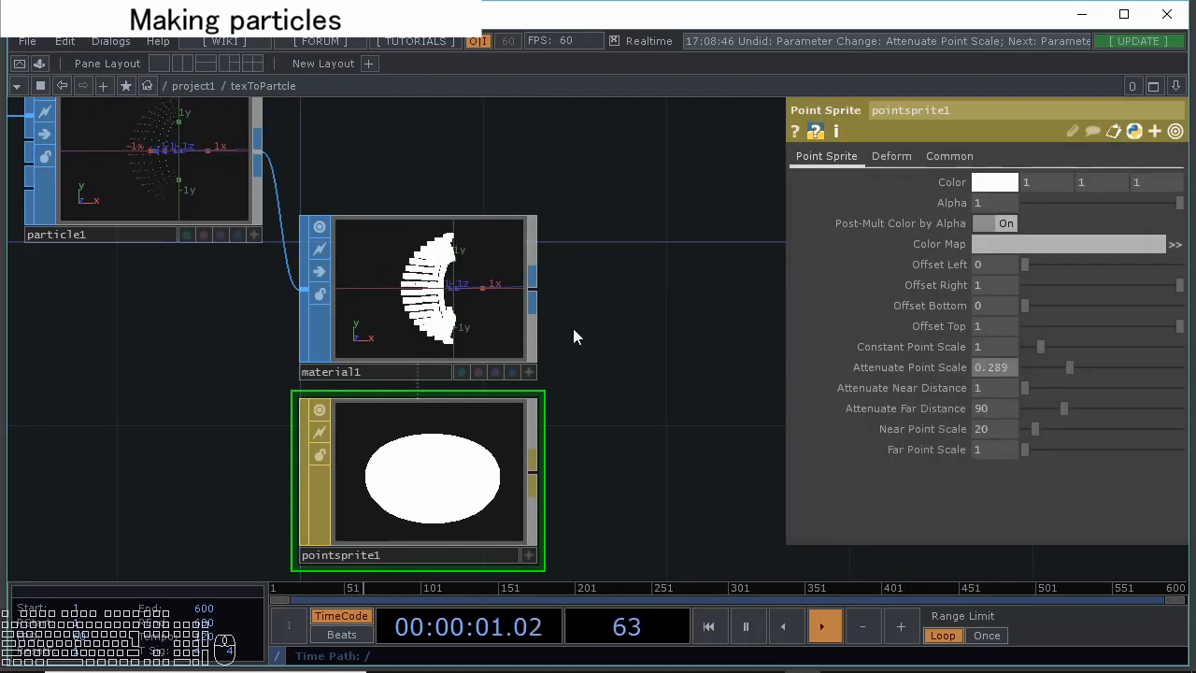
pyautogui.scroll(5, 502, 355)
pyautogui.scroll(3, 501, 301)
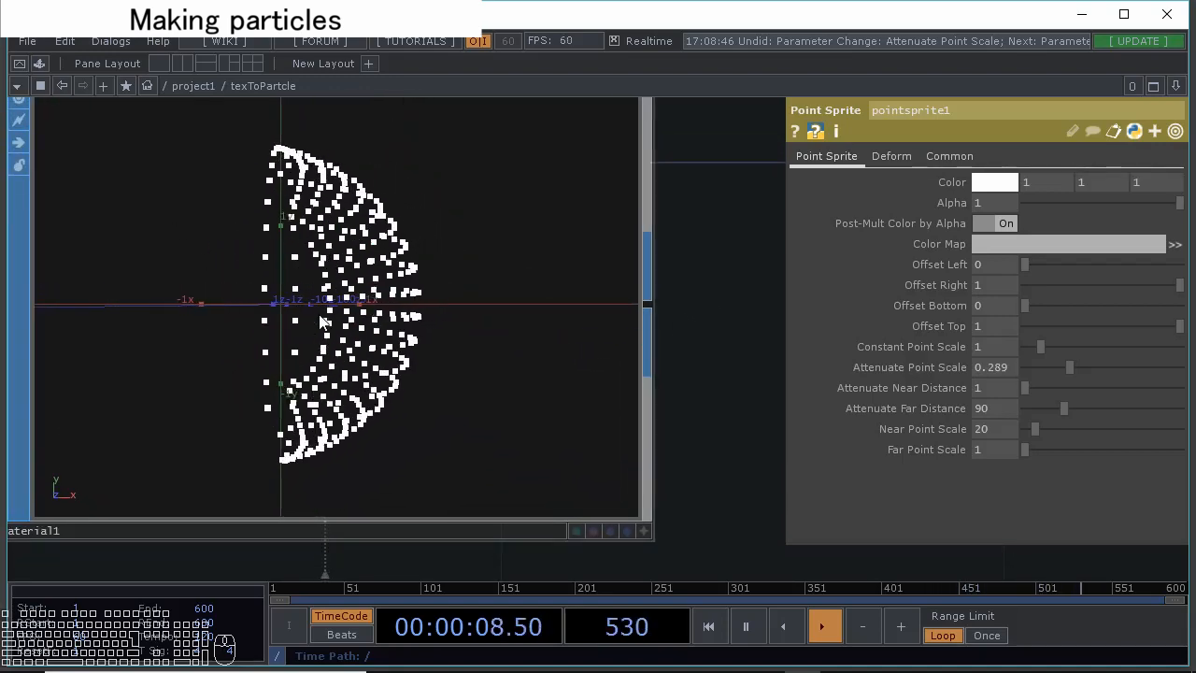
# Open the display options of sphere1's viewer and turn on the number markers for all of its geometry
pyautogui.scroll(-3, 325, 284)
pyautogui.scroll(-2, 309, 380)
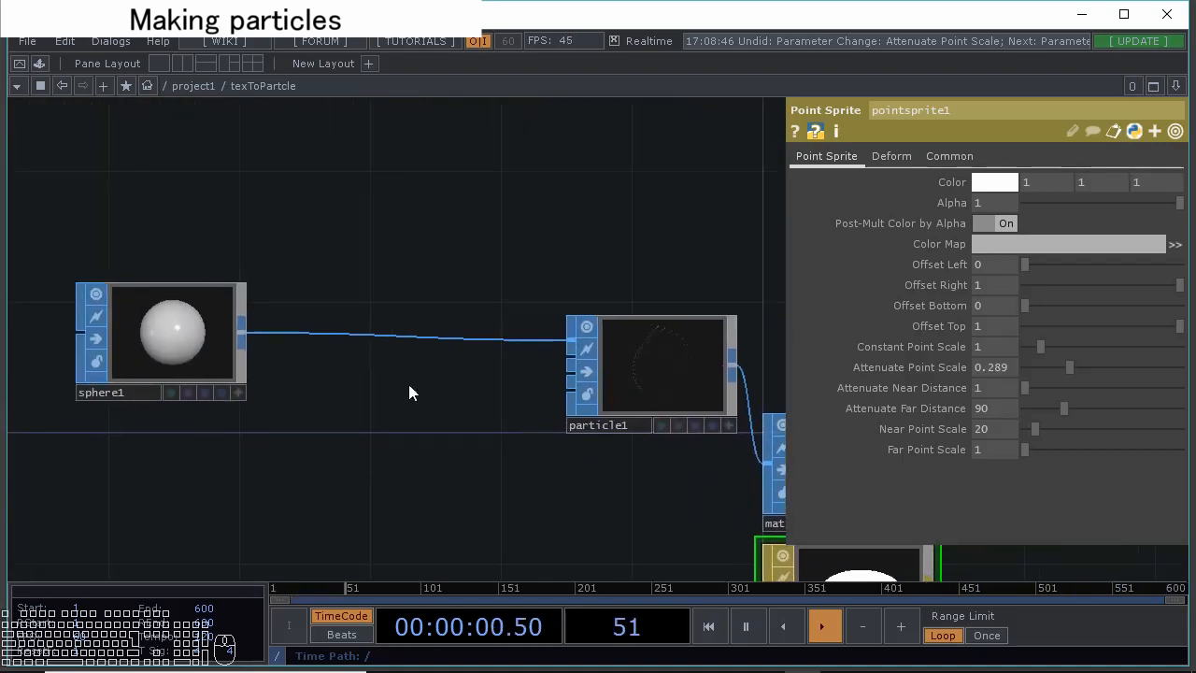
pyautogui.scroll(4, 240, 352)
pyautogui.click(243, 349)
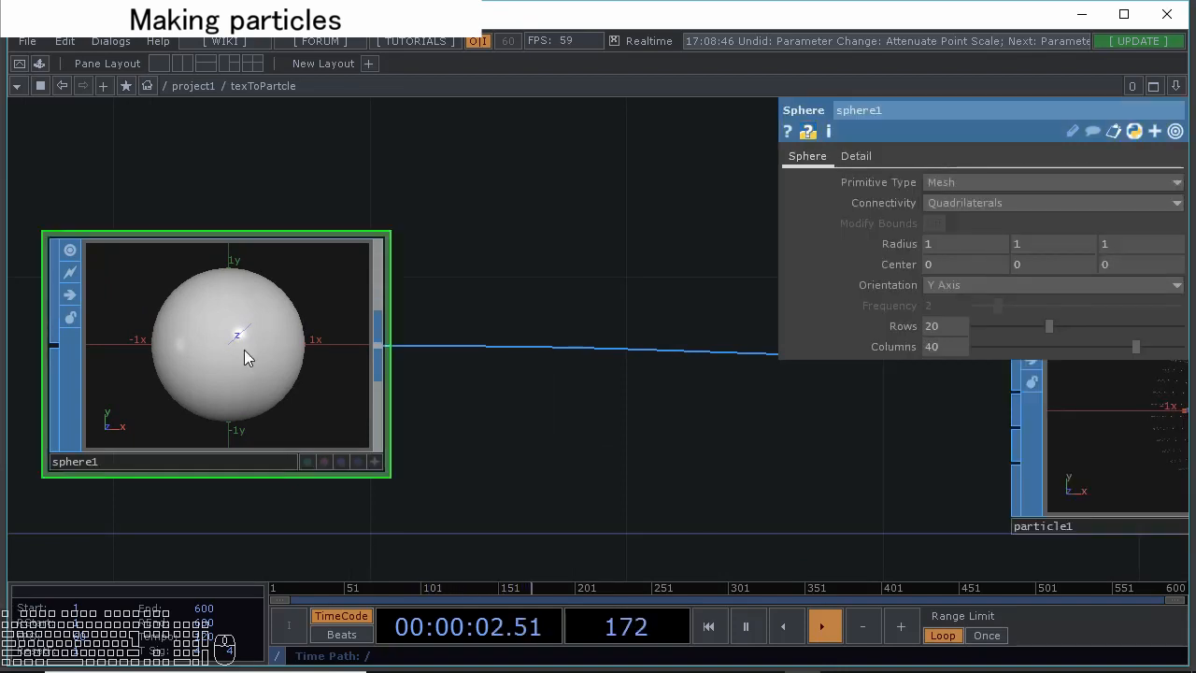
pyautogui.rightClick(244, 349)
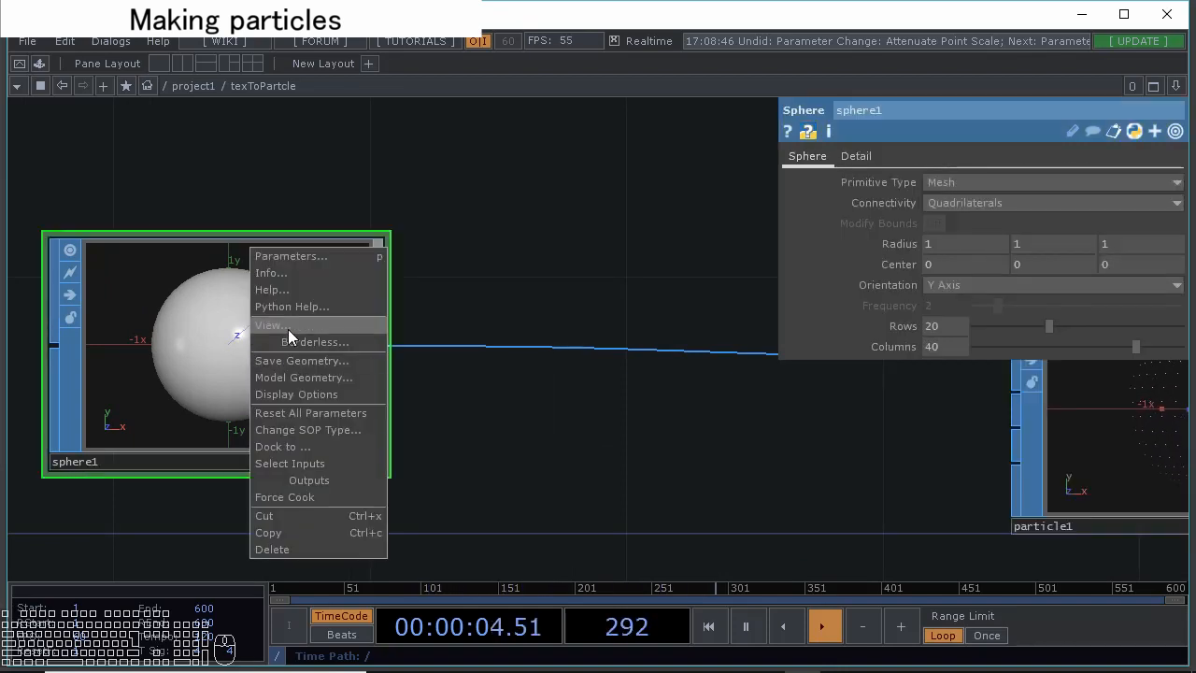
pyautogui.rightClick(207, 360)
pyautogui.click(260, 401)
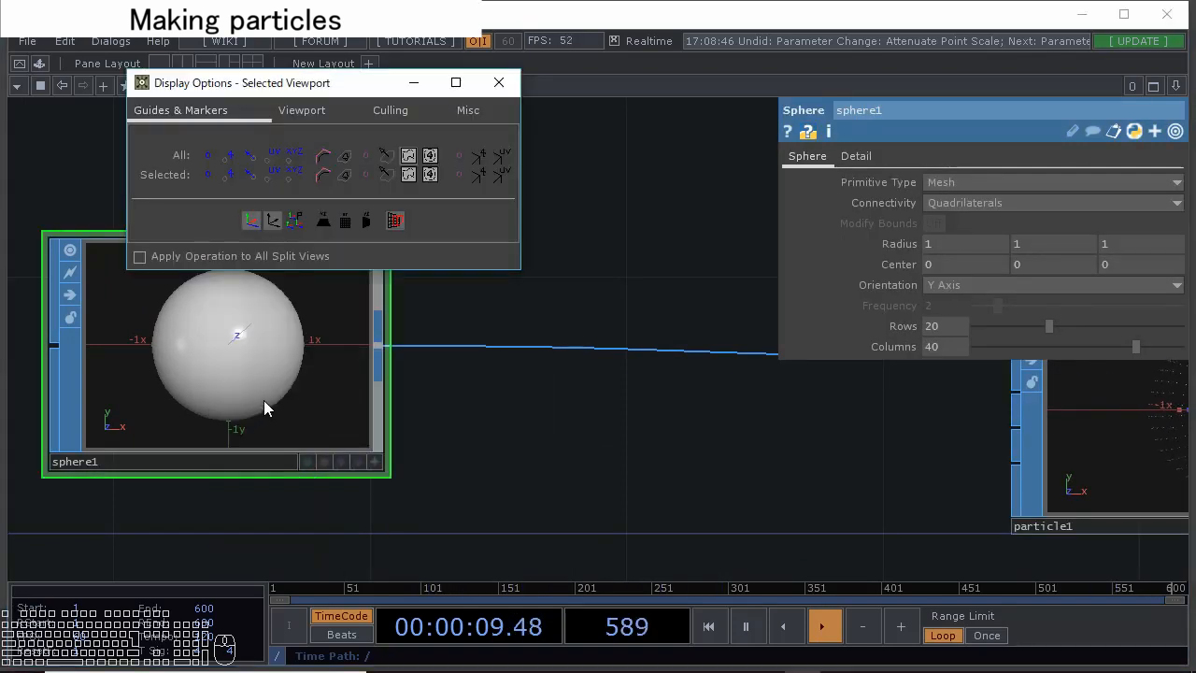
pyautogui.click(207, 155)
pyautogui.click(230, 156)
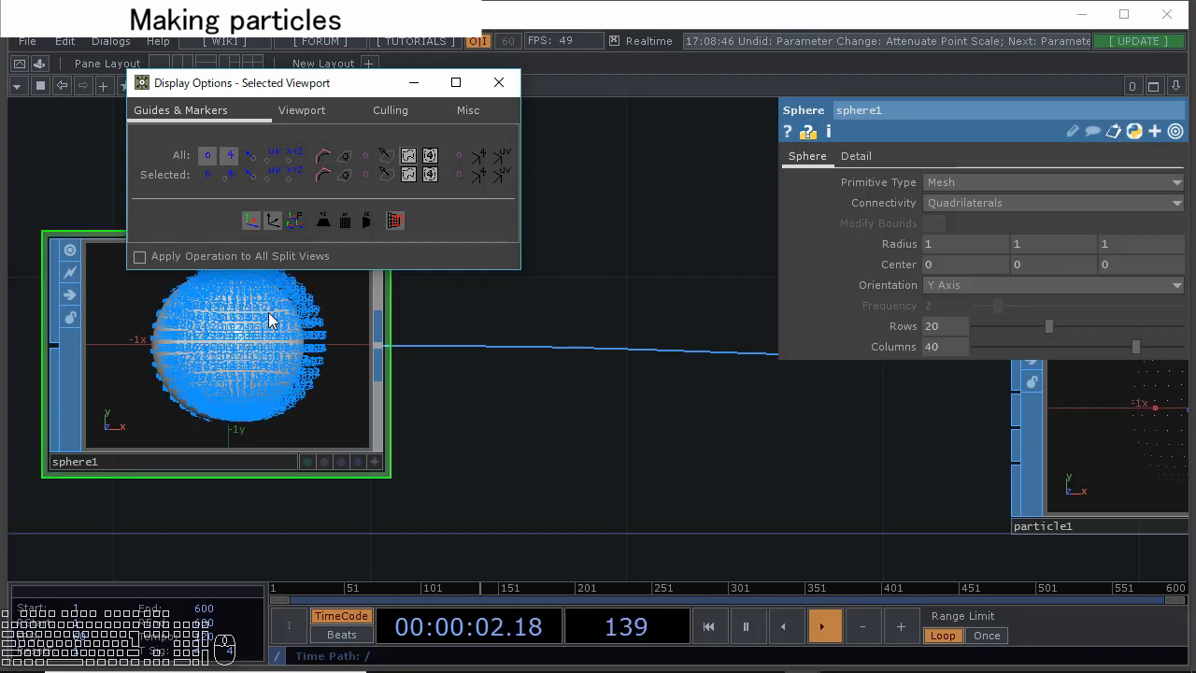
pyautogui.scroll(3, 261, 355)
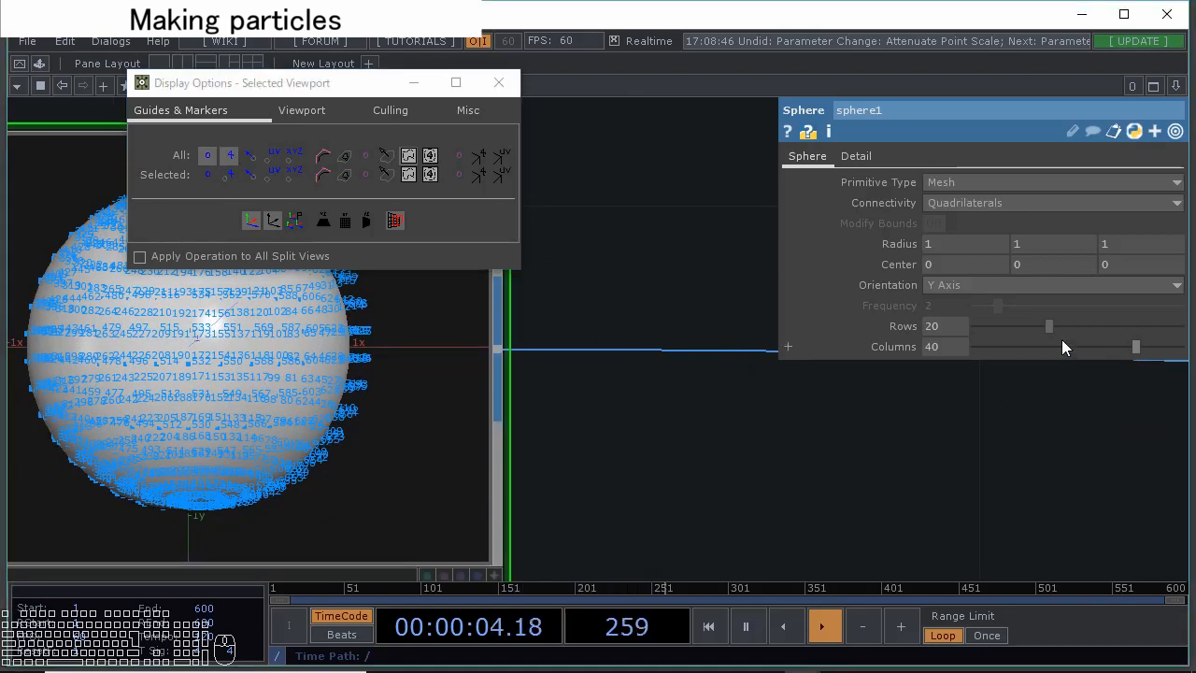
# Set sphere1's Rows and Columns to 13 each and close the display options
pyautogui.moveTo(1049, 326); pyautogui.dragTo(1020, 327)
pyautogui.moveTo(1138, 346); pyautogui.dragTo(1023, 356)
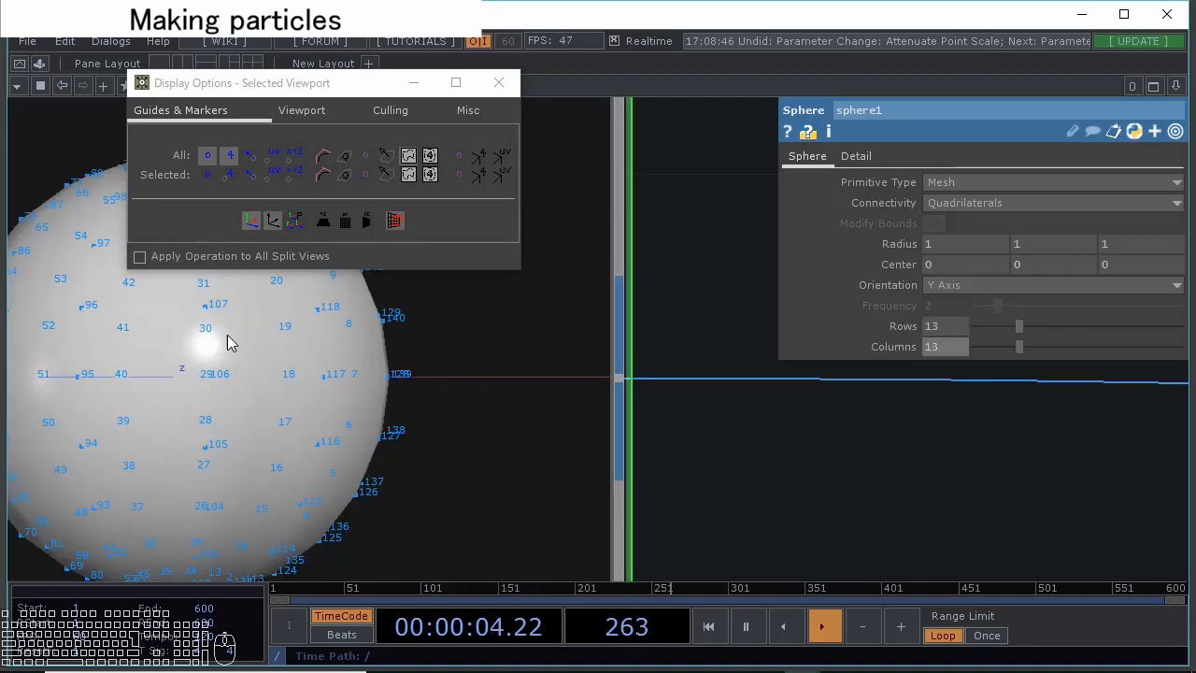
pyautogui.scroll(-10, 374, 393)
pyautogui.scroll(-1, 599, 349)
pyautogui.moveTo(609, 293); pyautogui.dragTo(458, 271)
pyautogui.click(500, 81)
# Examine the density of the point-sprite particles in material1's viewer, and return to the particle1 node
pyautogui.moveTo(660, 371); pyautogui.dragTo(530, 340)
pyautogui.moveTo(538, 476); pyautogui.dragTo(515, 454)
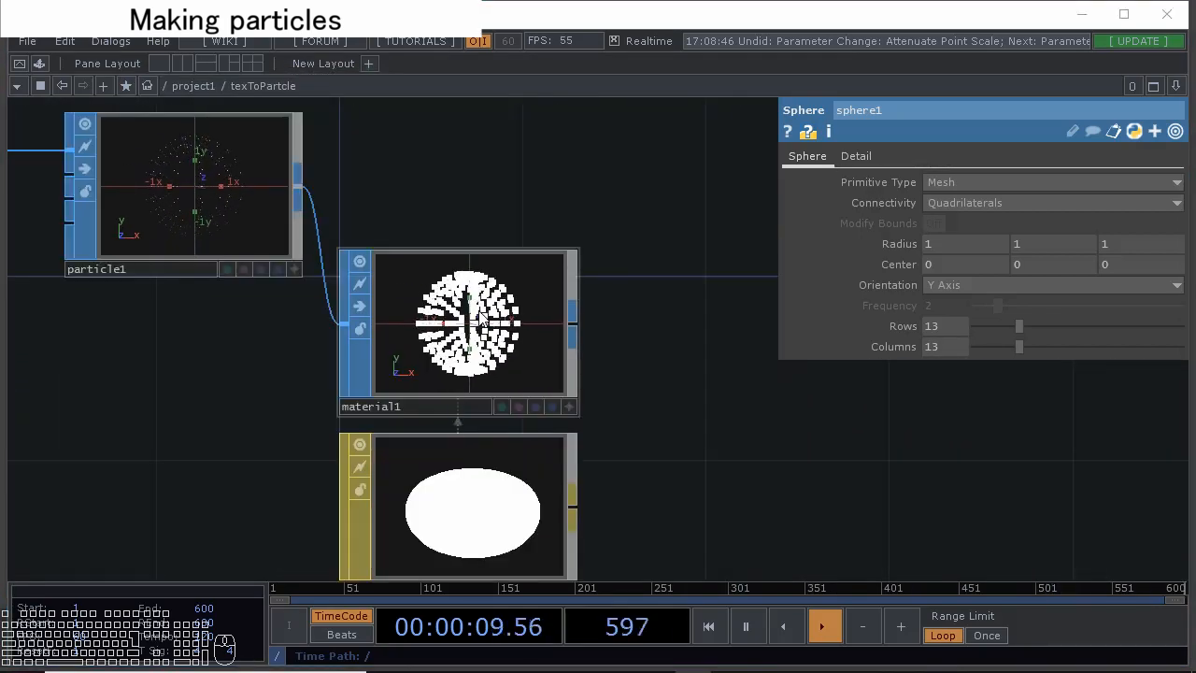
pyautogui.scroll(4, 481, 327)
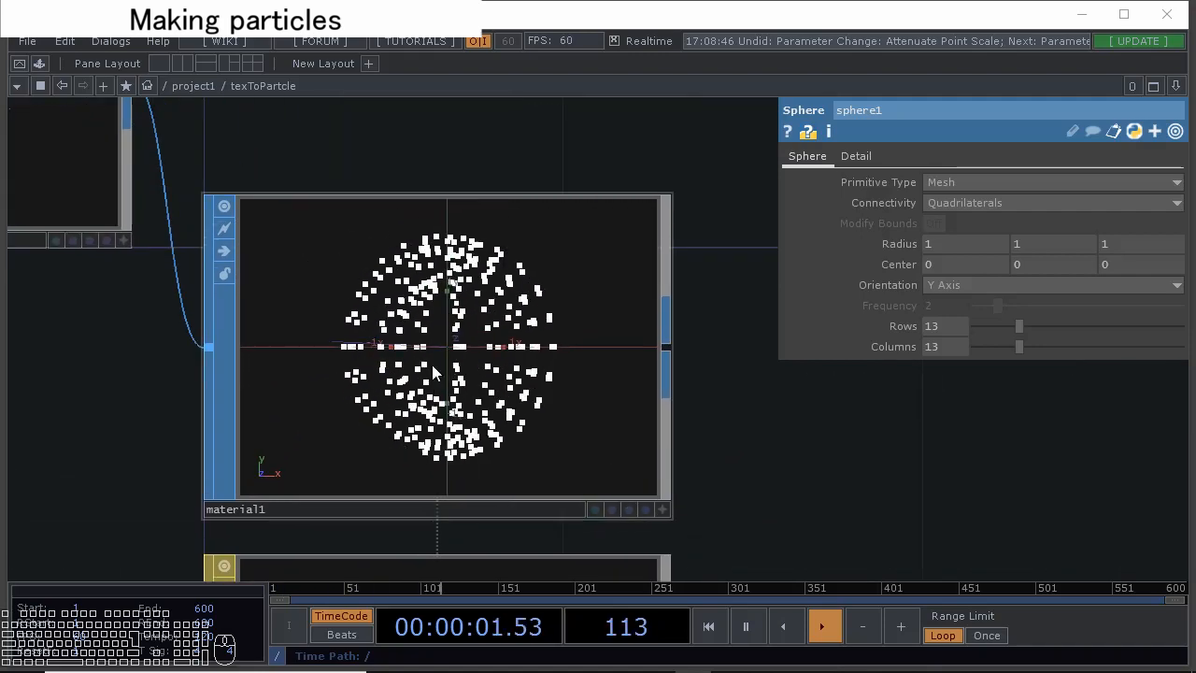
pyautogui.moveTo(173, 395); pyautogui.dragTo(553, 432)
pyautogui.scroll(-4, 523, 424)
pyautogui.moveTo(189, 368); pyautogui.dragTo(385, 368)
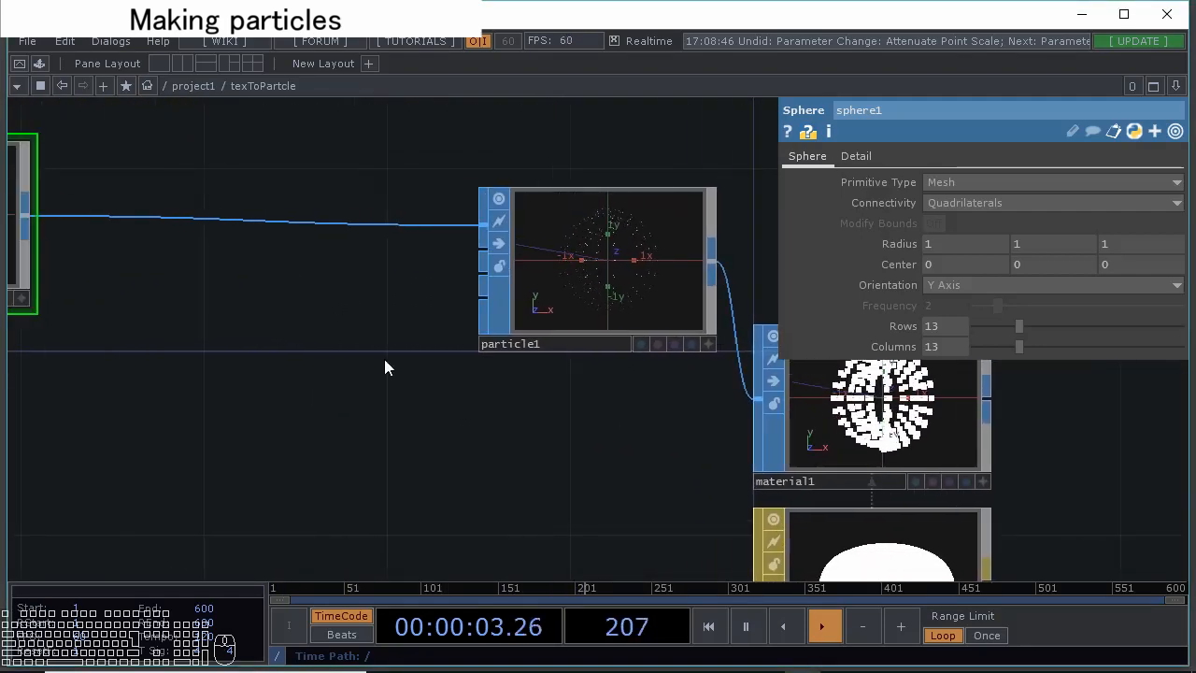
# Insert a Sort SOP into the connection between sphere1 and particle1
pyautogui.rightClick(283, 223)
pyautogui.click(298, 203)
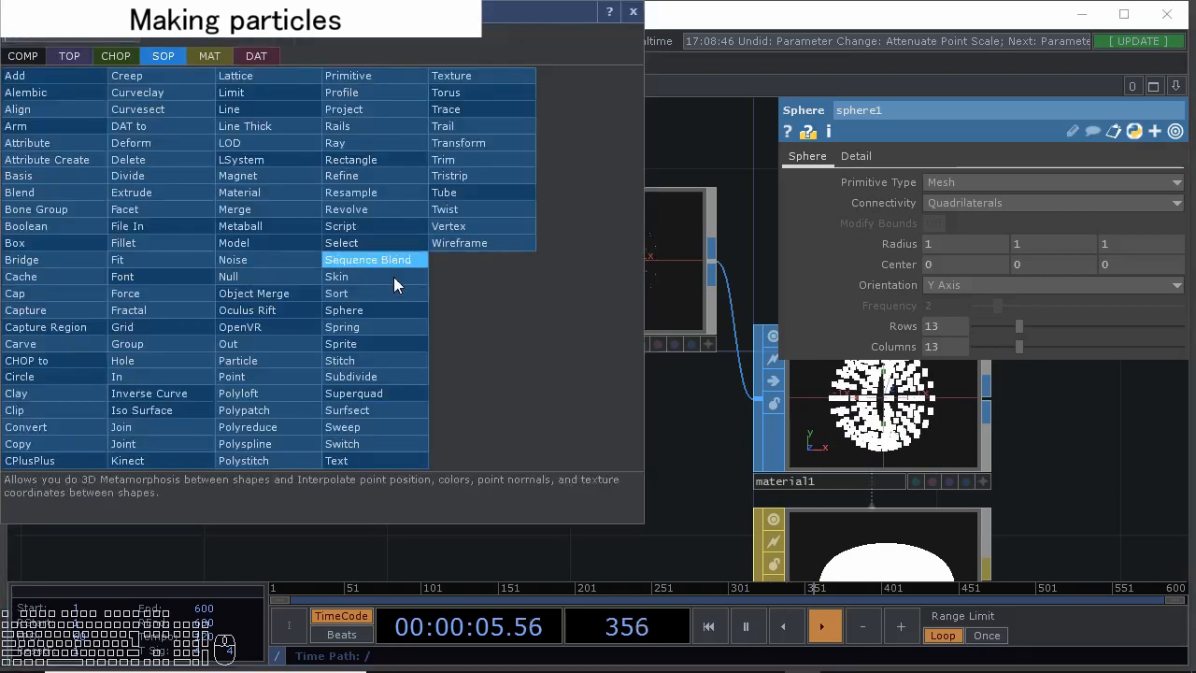
pyautogui.click(350, 293)
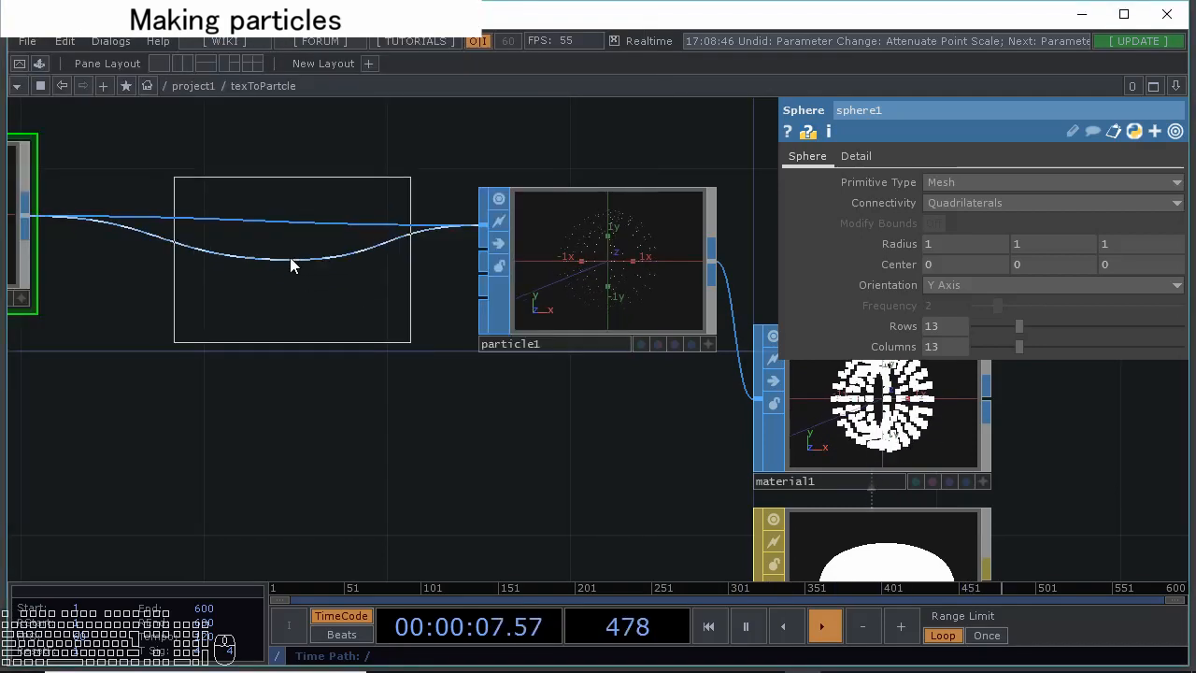
pyautogui.click(297, 270)
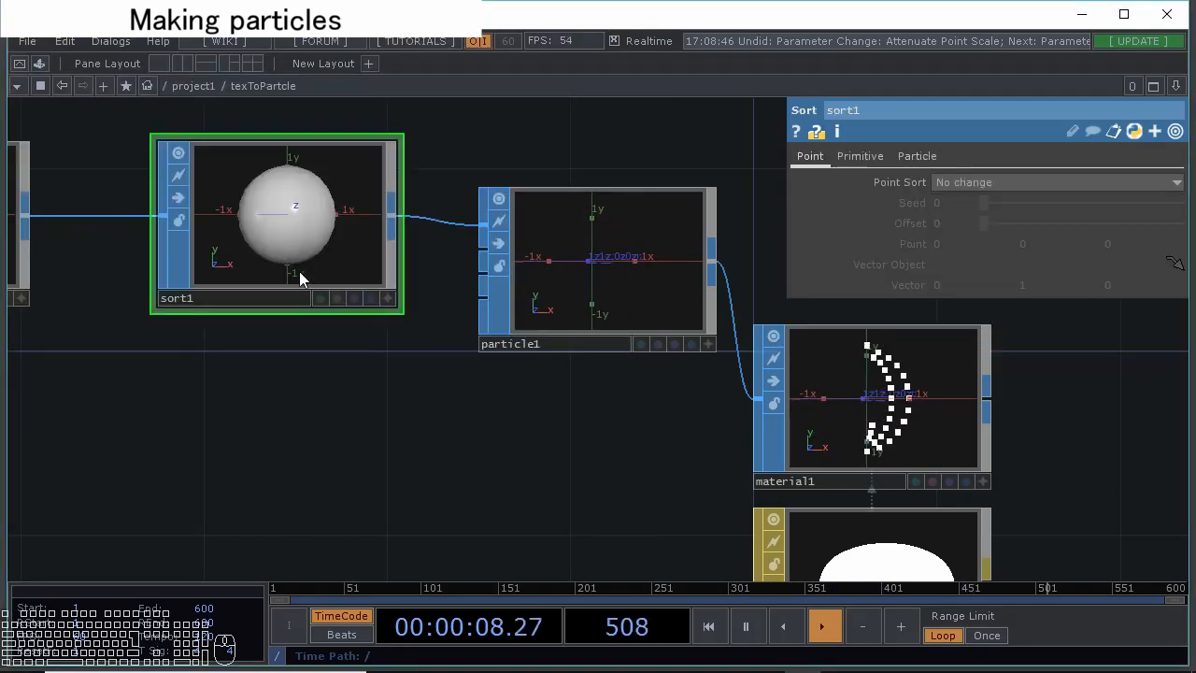
# Set sort1's Point Sort to Random and check the particle distribution in material1's viewer
pyautogui.click(1028, 183)
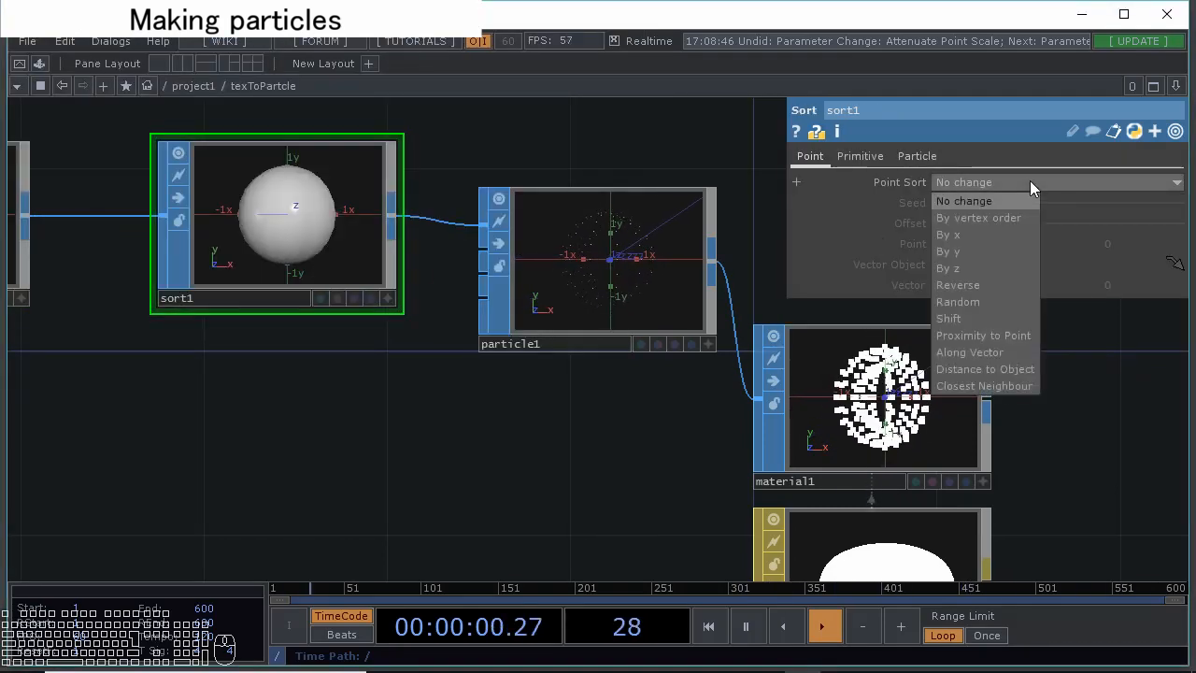
pyautogui.click(995, 302)
pyautogui.moveTo(613, 410); pyautogui.dragTo(350, 356)
pyautogui.scroll(10, 451, 350)
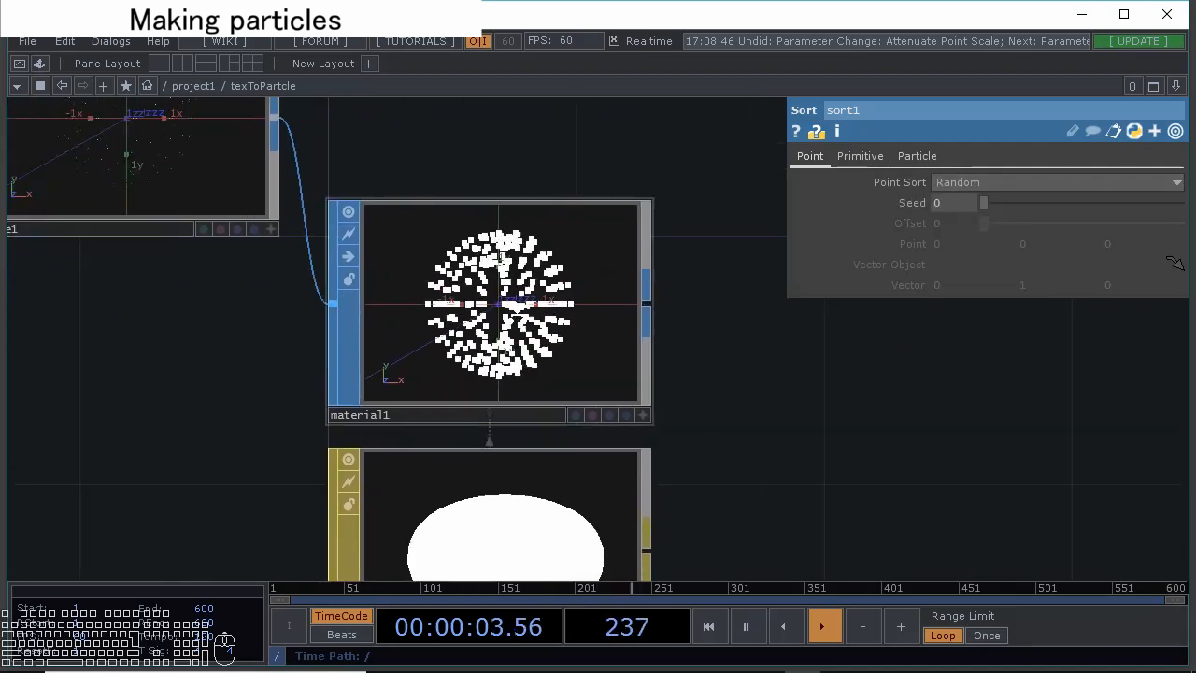
pyautogui.scroll(-3, 452, 343)
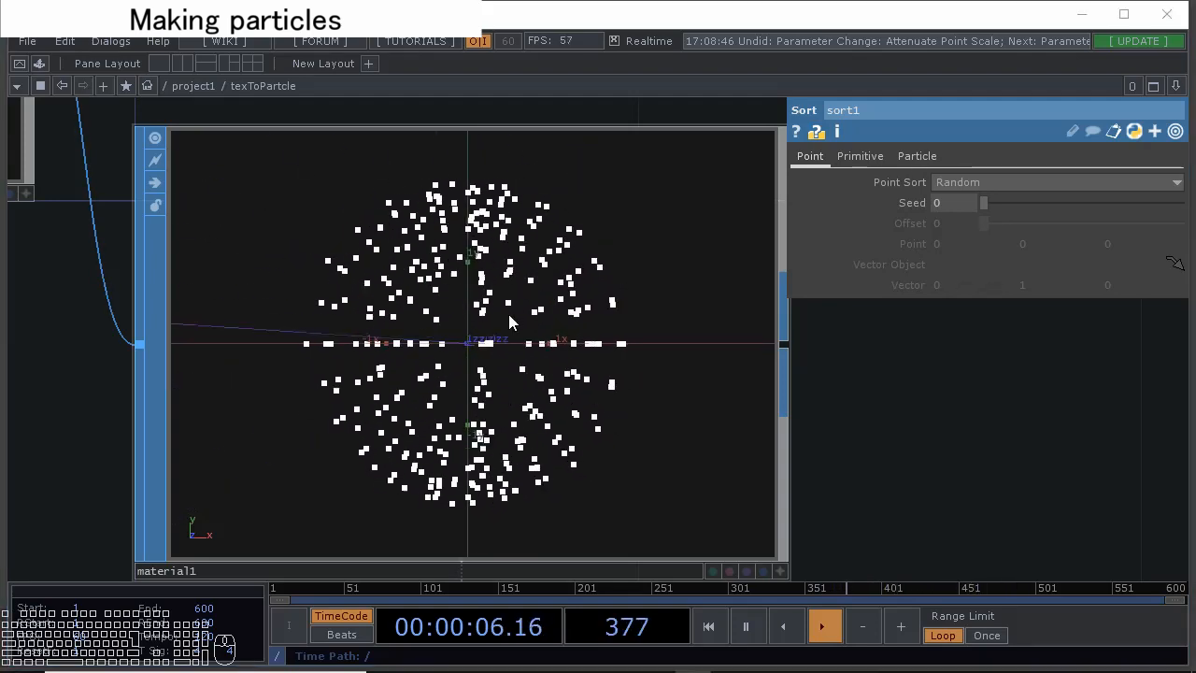
pyautogui.scroll(-5, 493, 341)
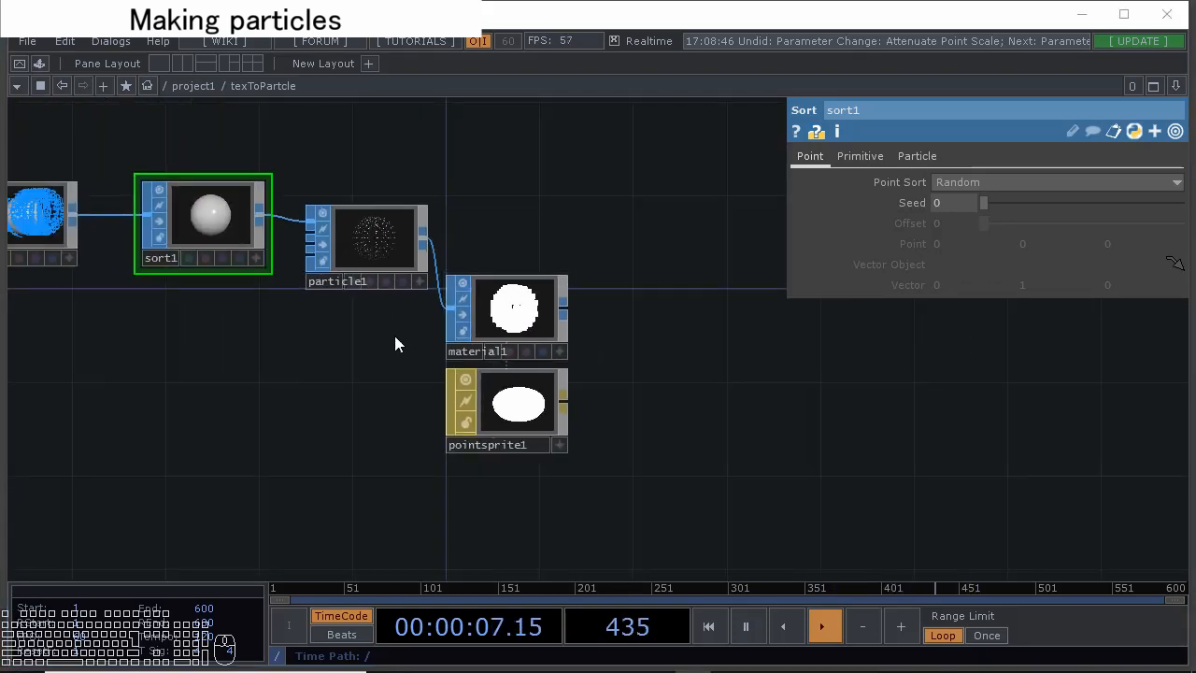
# Add a Metaball SOP below sphere1
pyautogui.moveTo(394, 344); pyautogui.dragTo(459, 275)
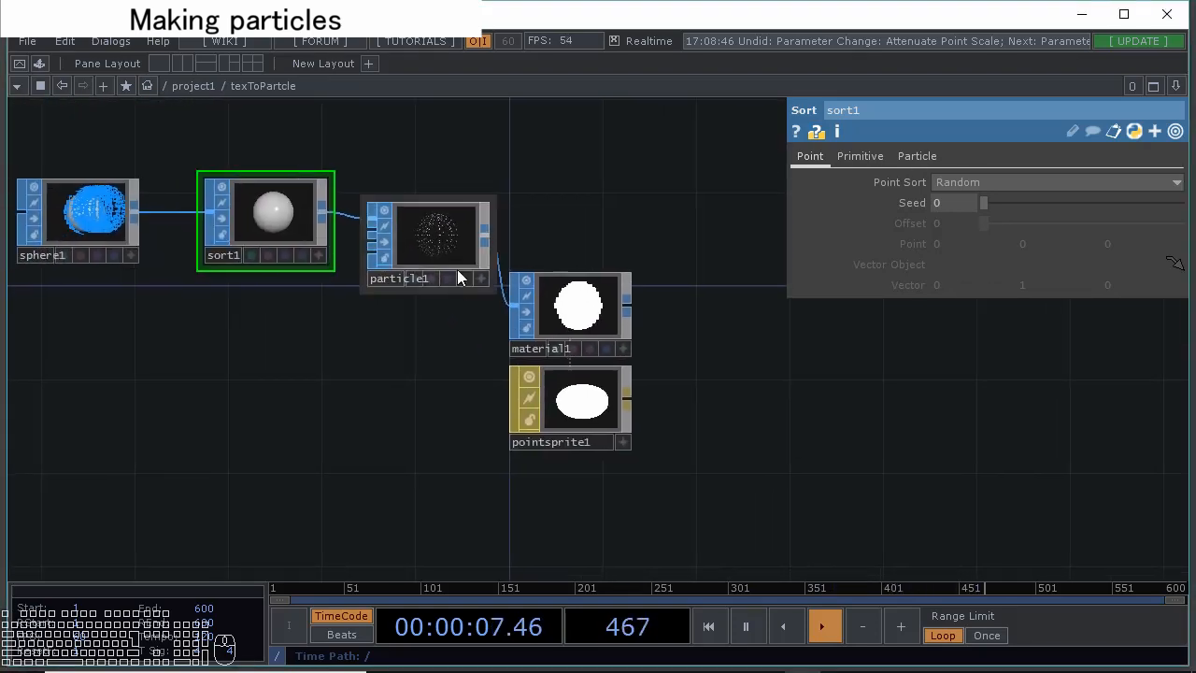
pyautogui.press('Tab')
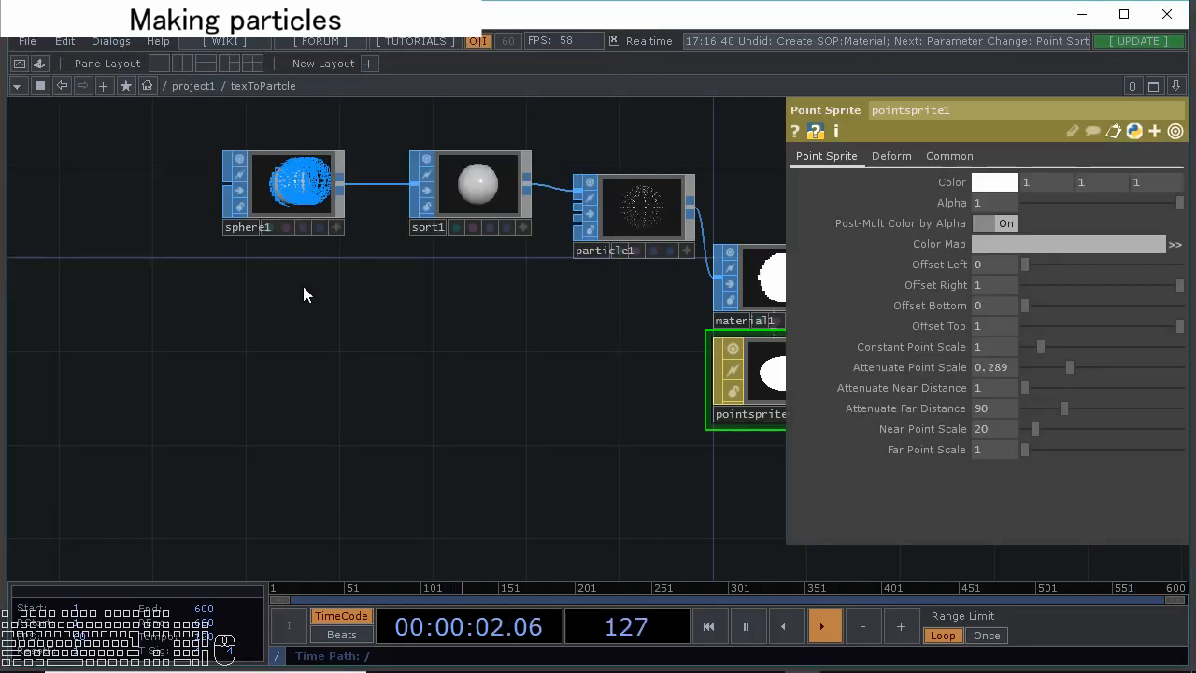
pyautogui.press('Tab')
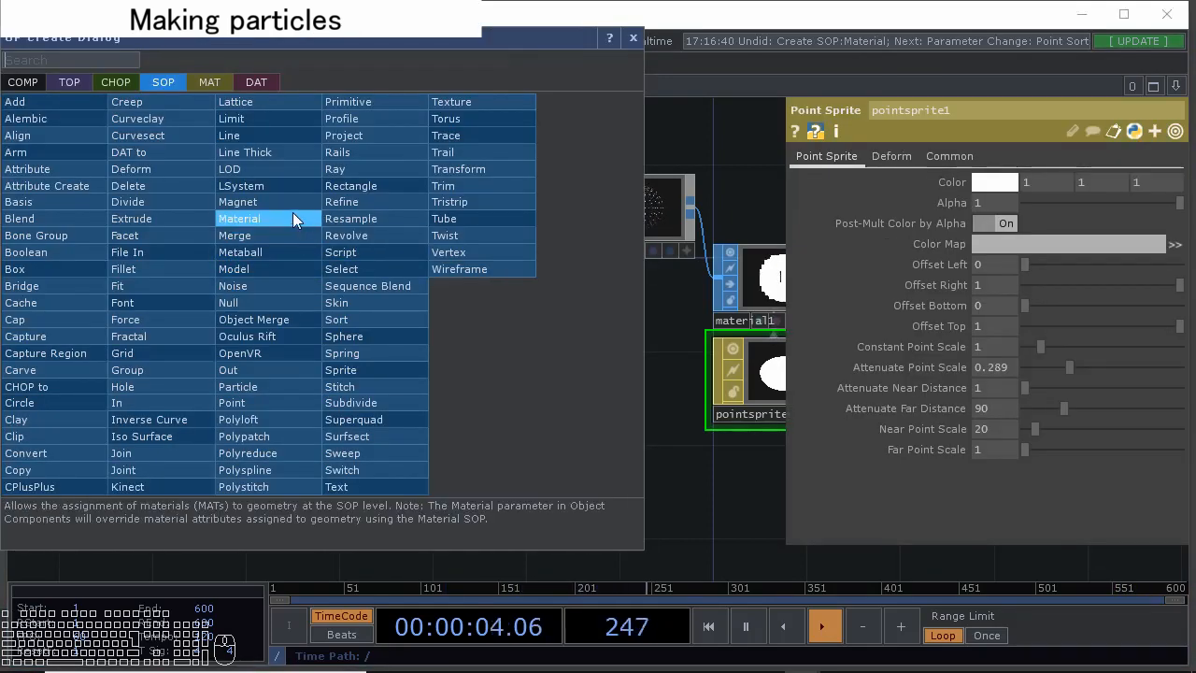
pyautogui.click(280, 250)
pyautogui.click(296, 283)
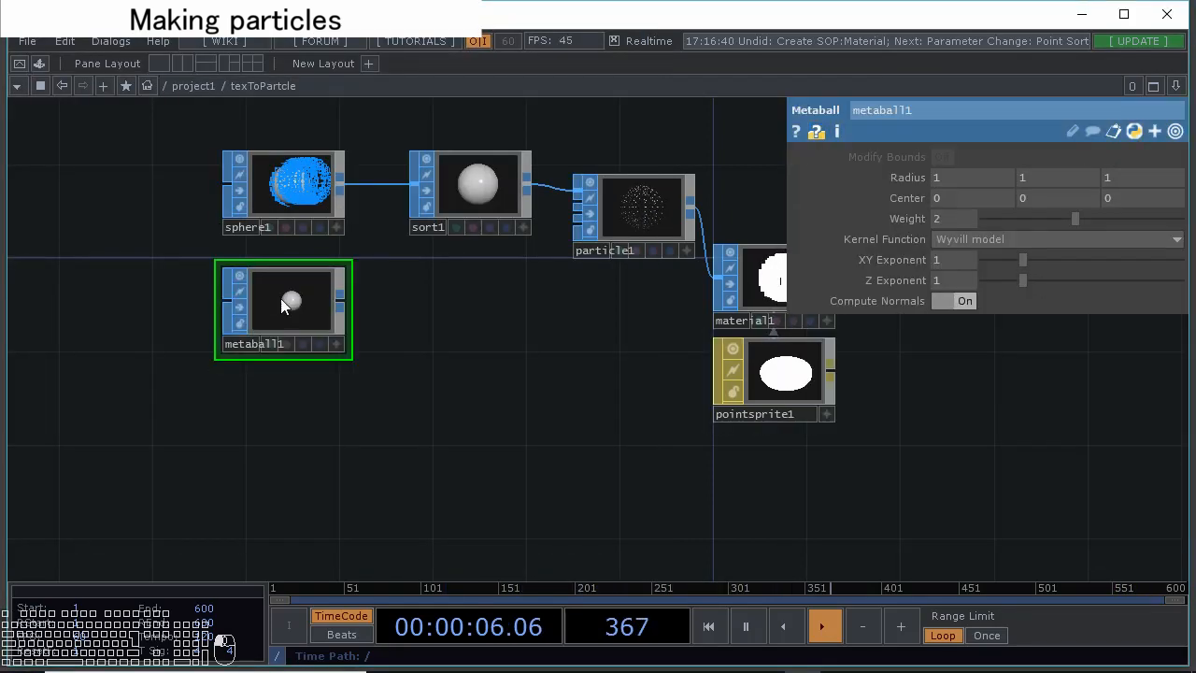
# Attach a Force SOP to metaball1's output and connect the force node into particle1
pyautogui.rightClick(305, 302)
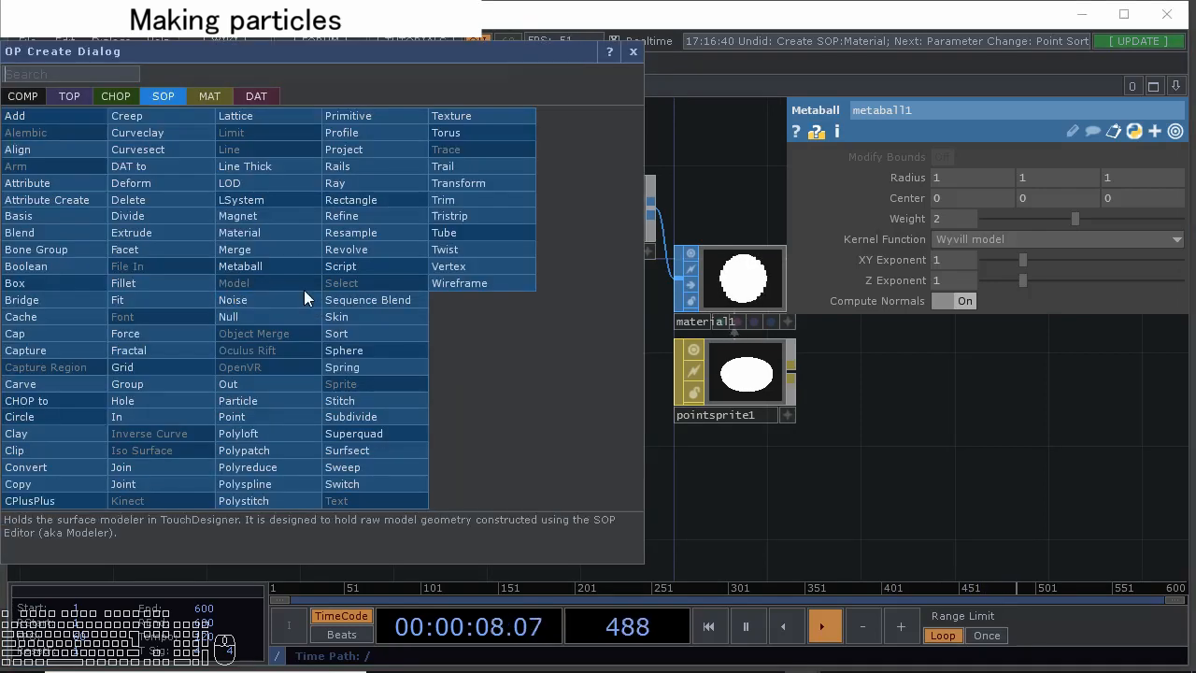
pyautogui.click(159, 329)
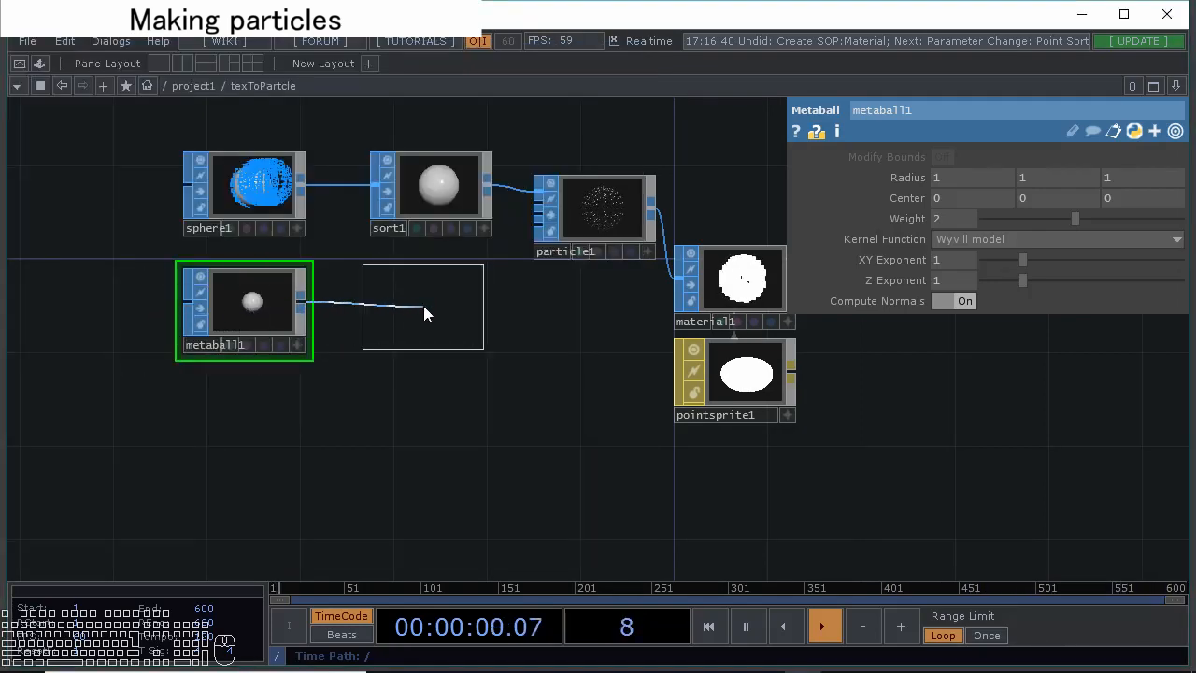
pyautogui.click(458, 306)
pyautogui.moveTo(534, 315)
pyautogui.mouseDown()
pyautogui.moveTo(349, 333)
pyautogui.moveTo(361, 253)
pyautogui.moveTo(390, 241)
pyautogui.mouseUp()
pyautogui.scroll(5, 379, 252)
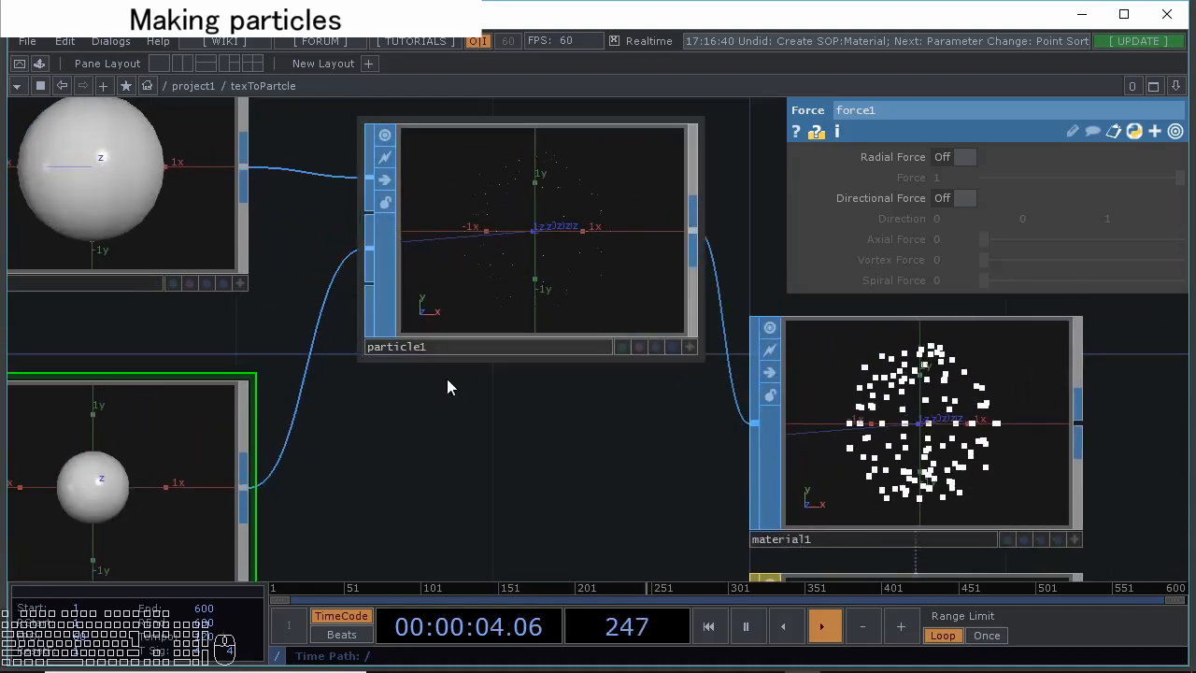
pyautogui.scroll(-3, 458, 392)
pyautogui.scroll(-3, 492, 430)
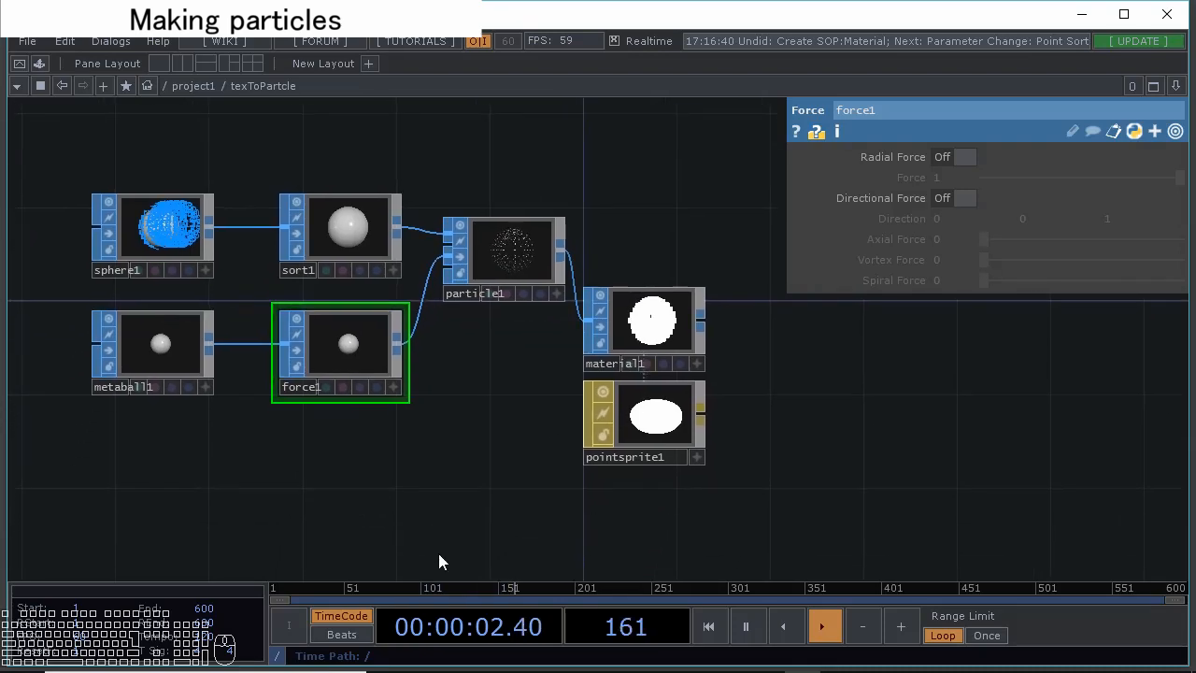
# Add a Geometry component to the texToPartcle network, below the particle nodes
pyautogui.press('Tab')
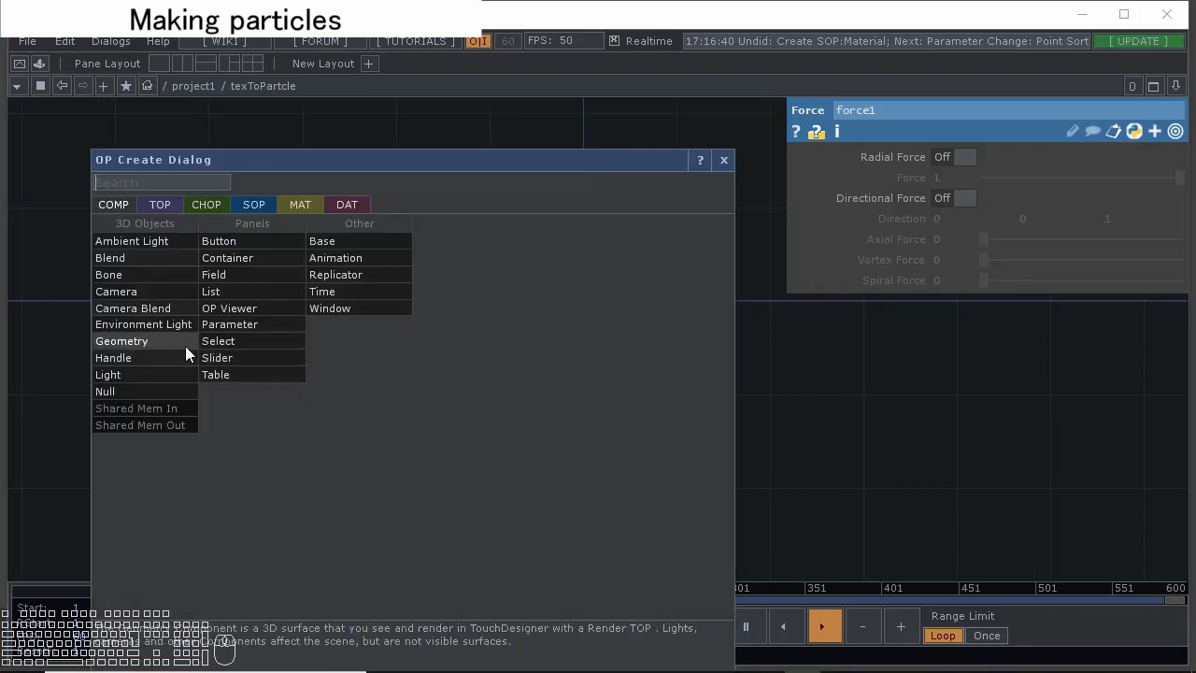
pyautogui.click(121, 341)
pyautogui.click(495, 472)
pyautogui.moveTo(514, 401); pyautogui.dragTo(443, 277)
# Enter the geo1 component and delete its default torus1 node
pyautogui.moveTo(439, 314); pyautogui.dragTo(446, 336)
pyautogui.scroll(3, 445, 336)
pyautogui.scroll(5, 438, 365)
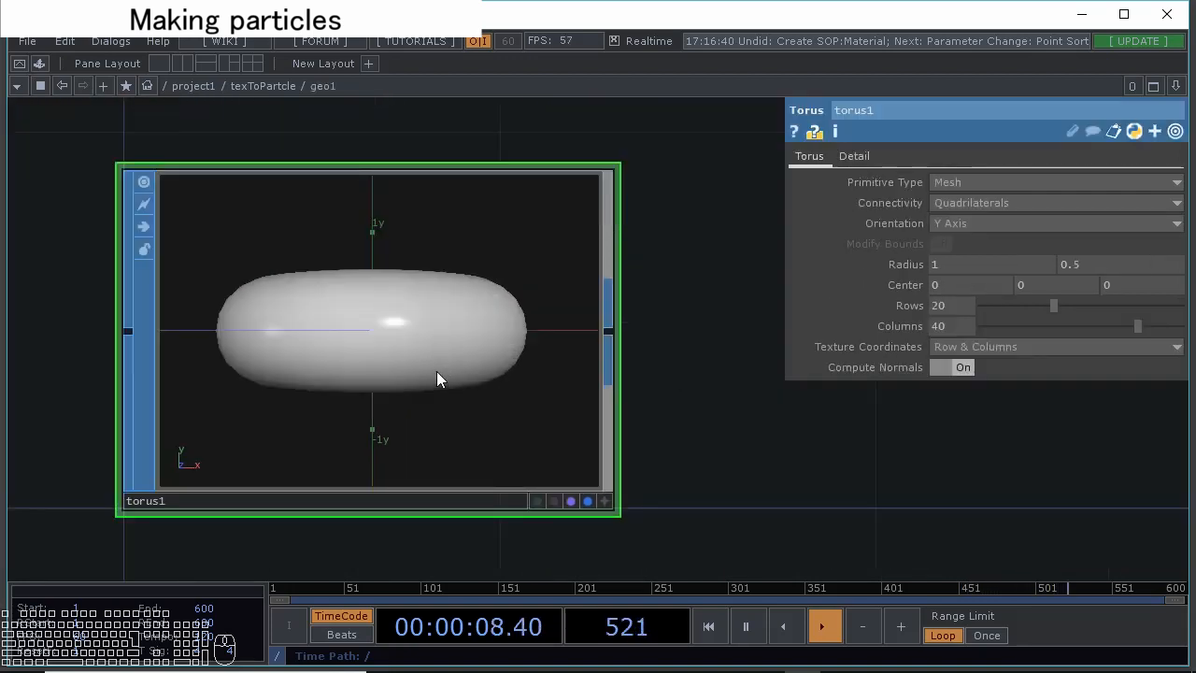
pyautogui.scroll(-4, 443, 370)
pyautogui.scroll(2, 445, 363)
pyautogui.press('Delete')
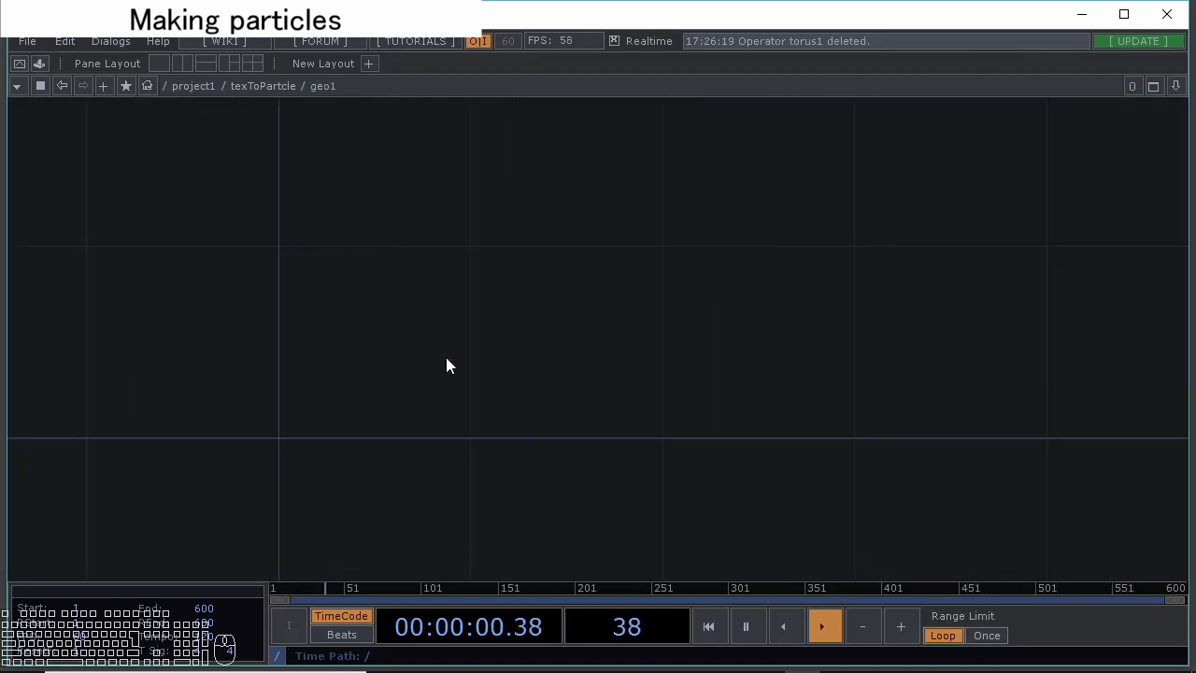
# Add an In SOP inside geo1
pyautogui.press('Tab')
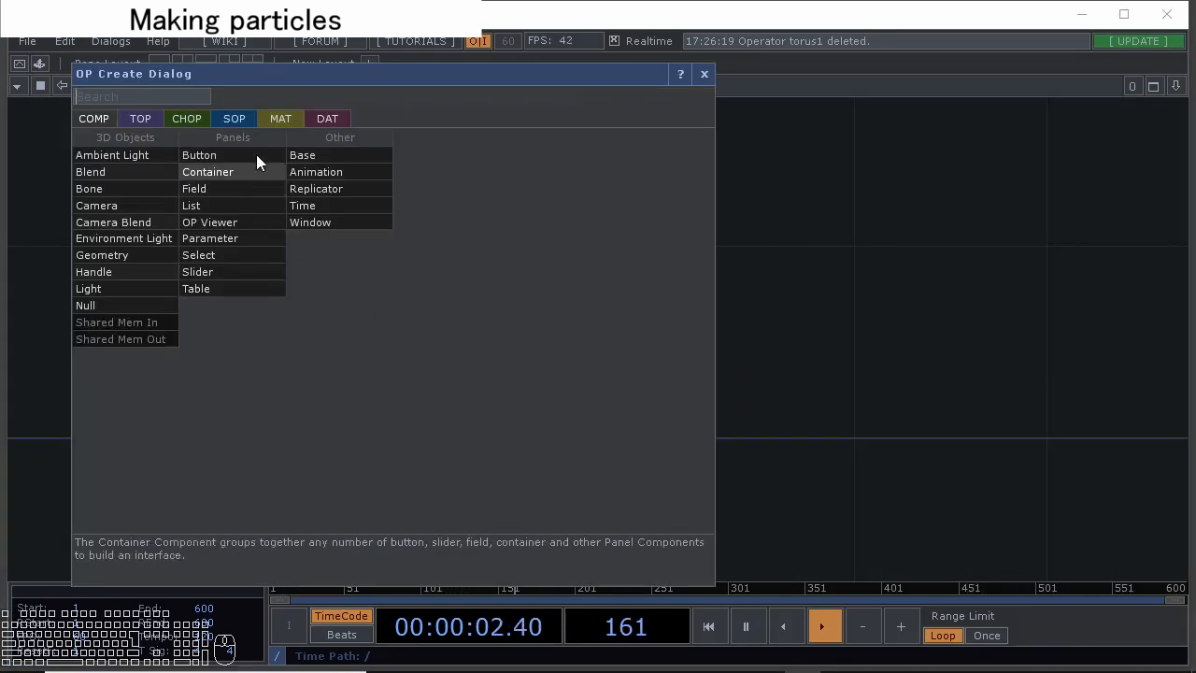
pyautogui.click(234, 117)
pyautogui.click(211, 436)
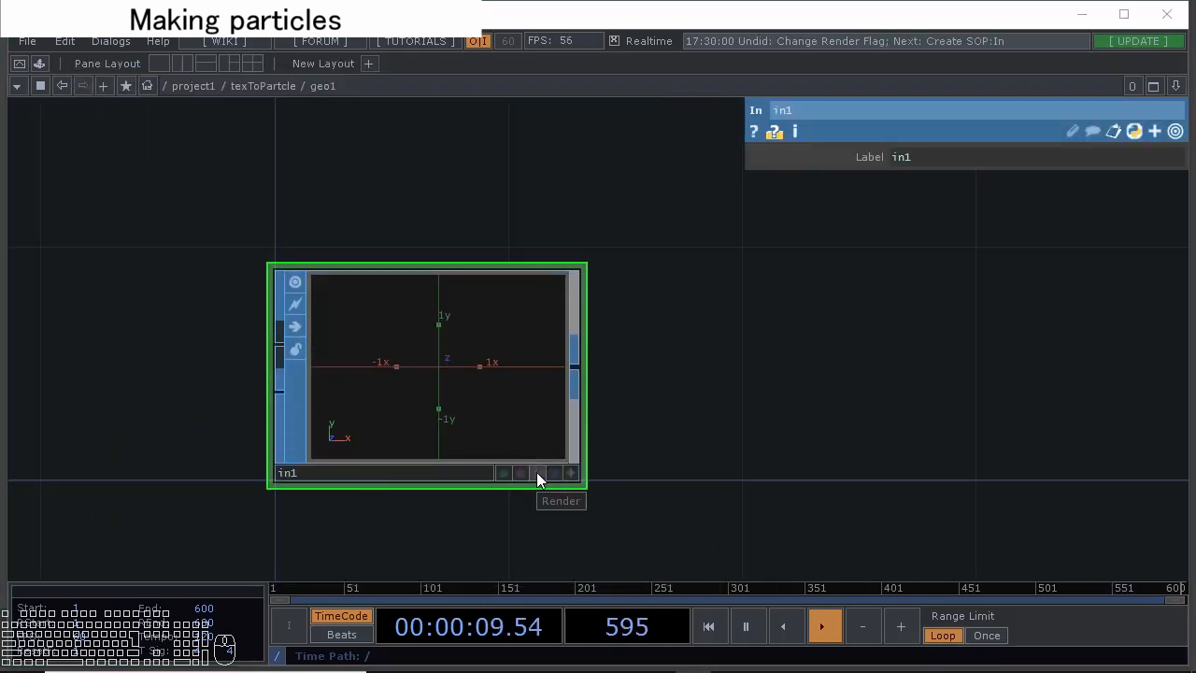
# Turn on the Render and Display flags of in1 and go back up to the texToPartcle network
pyautogui.click(537, 473)
pyautogui.click(552, 473)
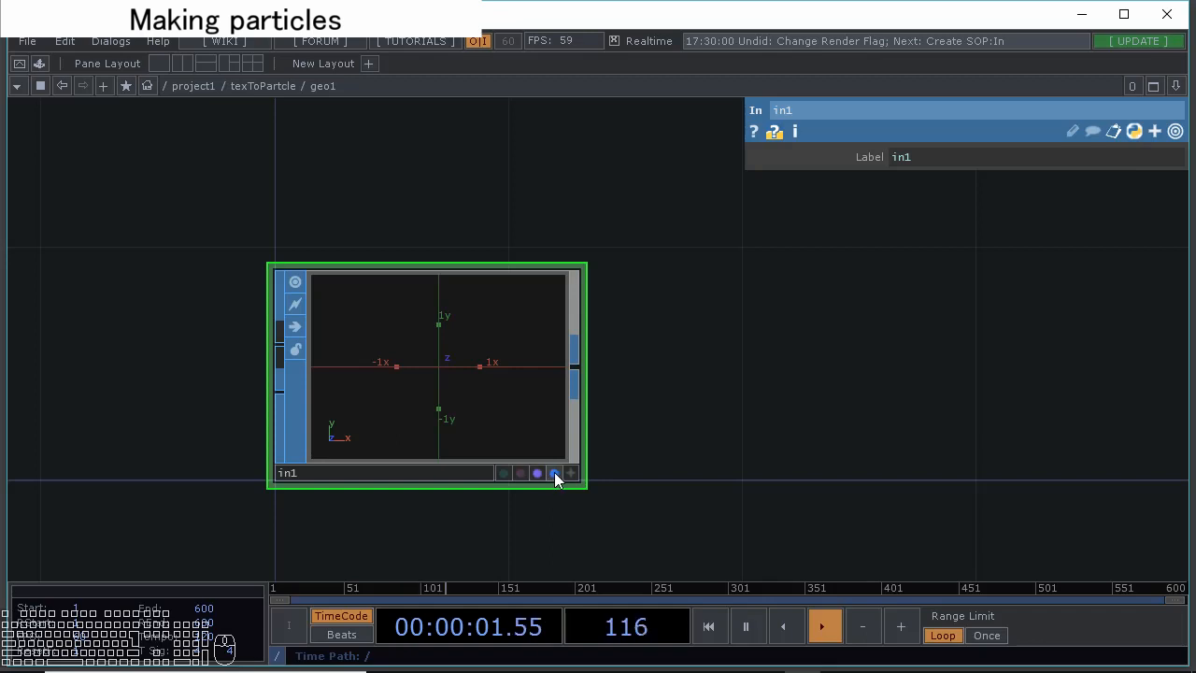
pyautogui.moveTo(636, 428); pyautogui.dragTo(638, 401)
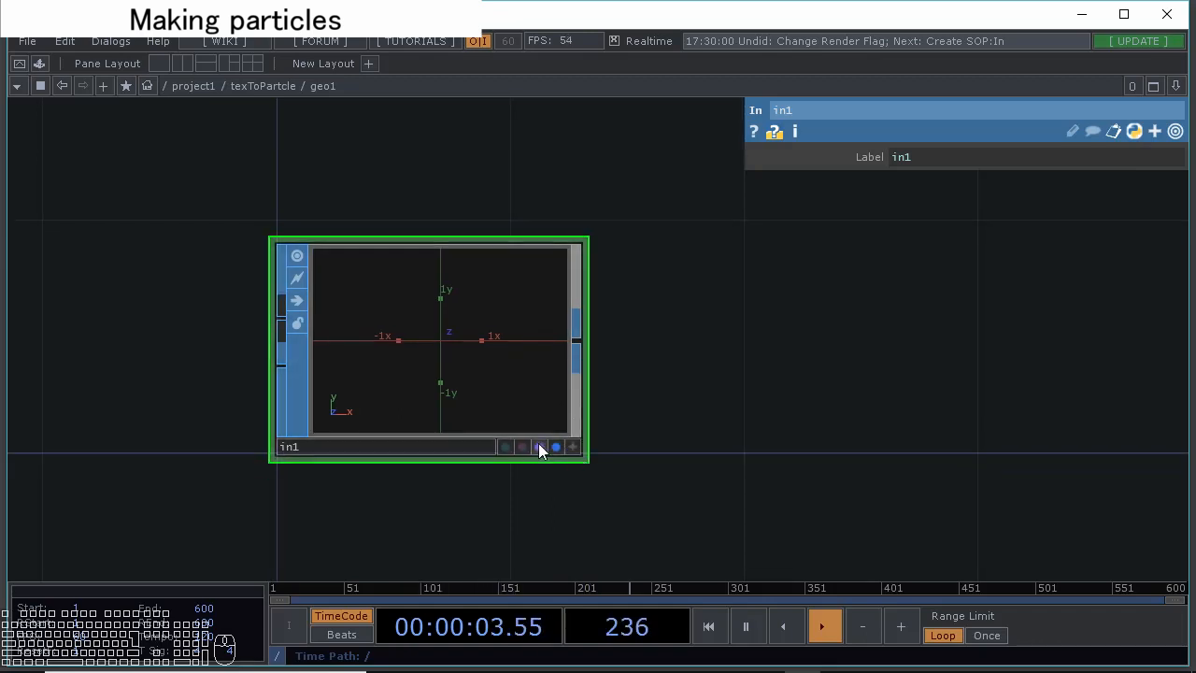
pyautogui.scroll(-5, 524, 420)
pyautogui.press('p')
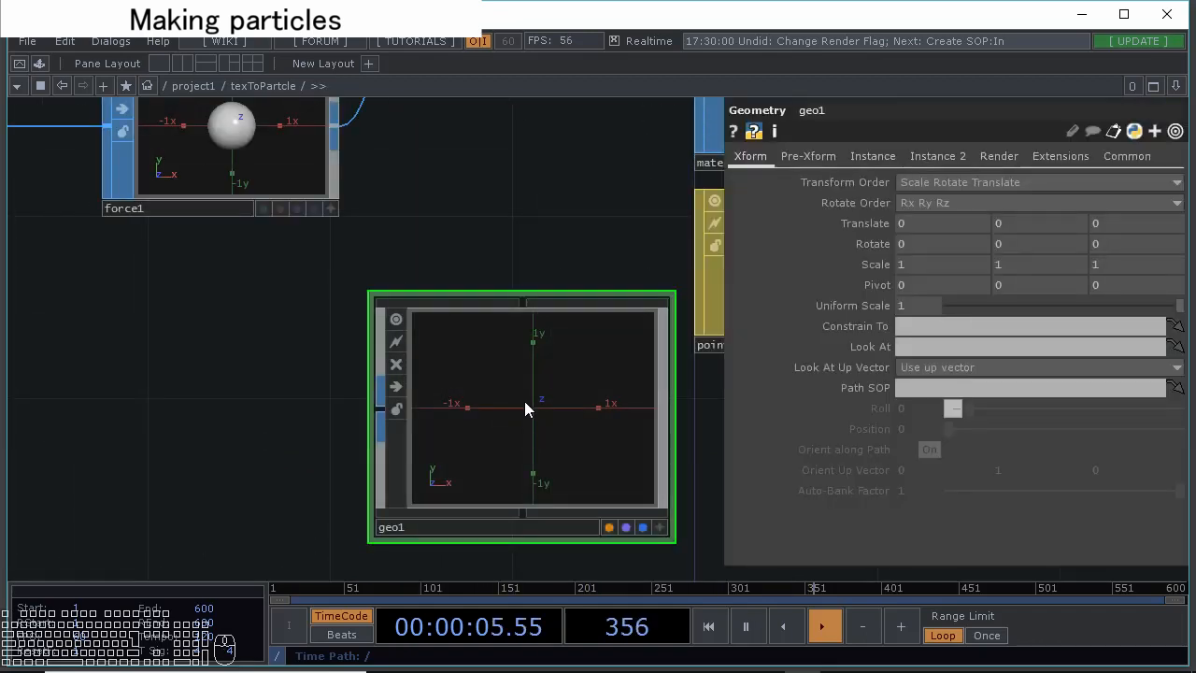
# Delete the material1 node, then move pointsprite1 below force1 and geo1 into the free space beside particle1
pyautogui.scroll(-5, 528, 406)
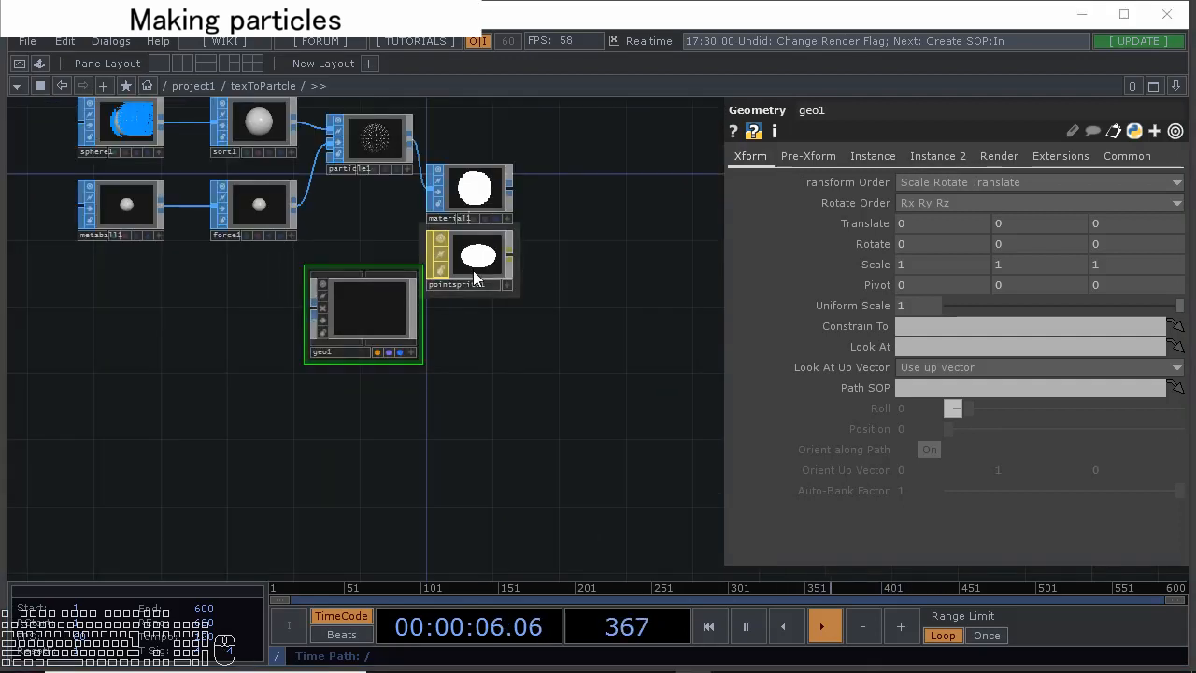
pyautogui.click(472, 191)
pyautogui.press('Delete')
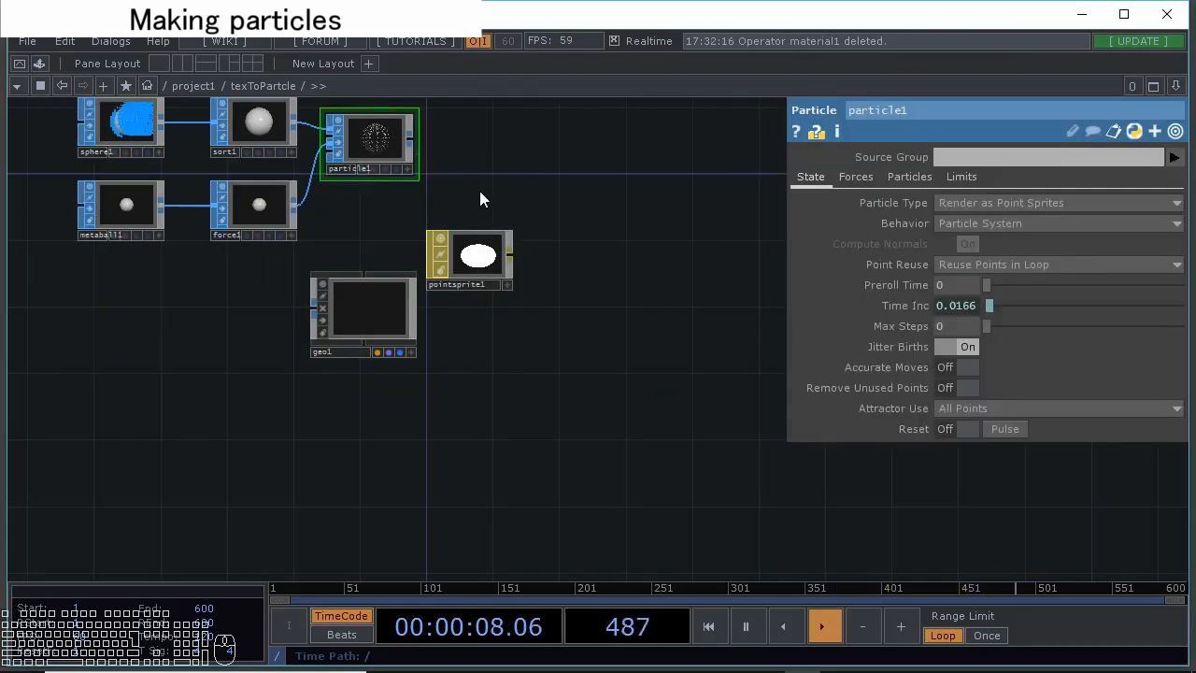
pyautogui.moveTo(401, 293); pyautogui.dragTo(633, 226)
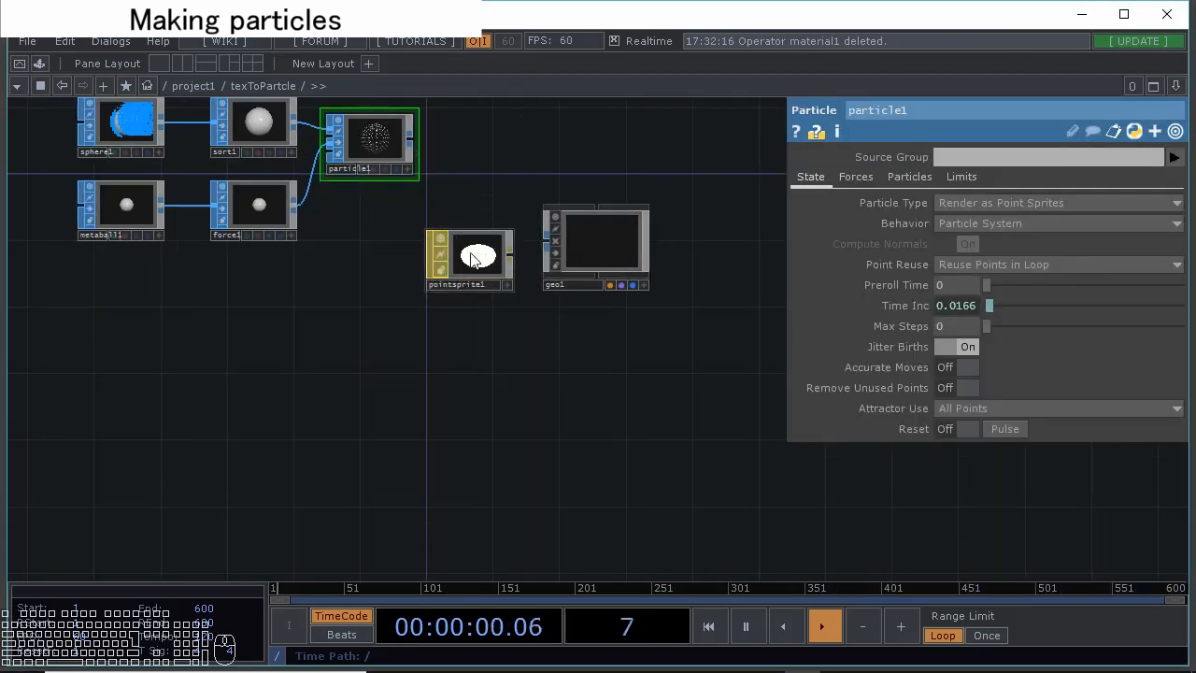
pyautogui.moveTo(476, 261); pyautogui.dragTo(327, 326)
pyautogui.moveTo(580, 257); pyautogui.dragTo(446, 241)
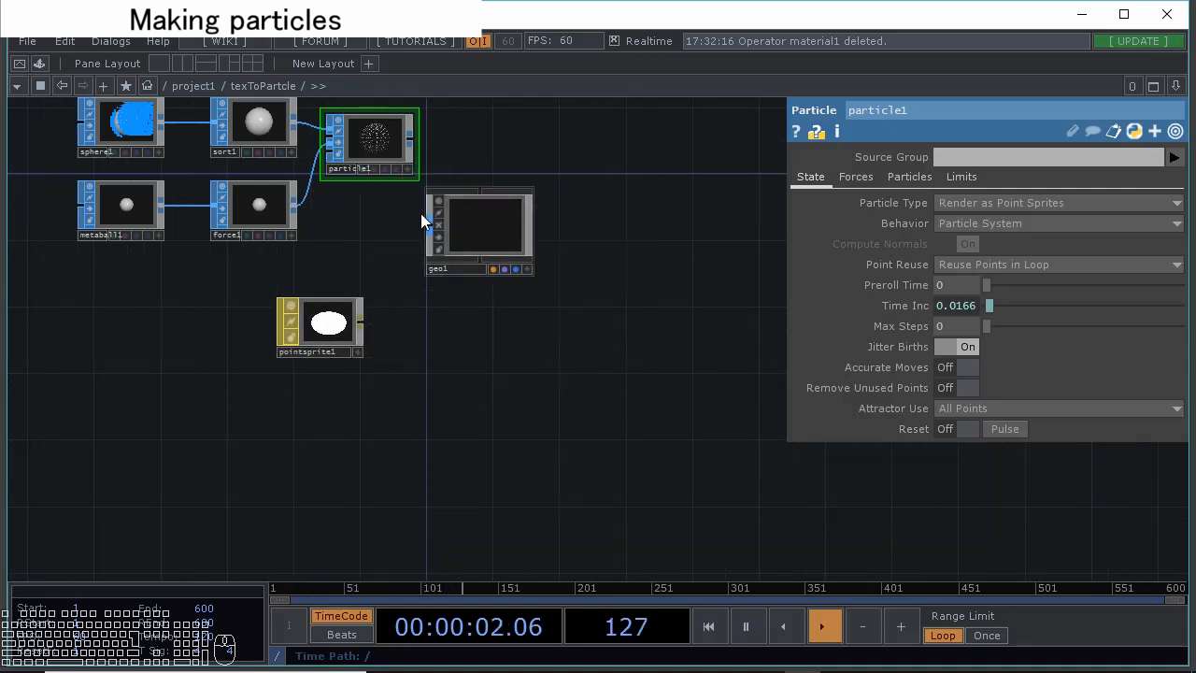
# Duplicate geo1 twice and stack the copies, geo2 and geo3, below it
pyautogui.click(484, 232)
pyautogui.hotkey('ctrl', 'c')
pyautogui.hotkey('ctrl', 'v')
pyautogui.hotkey('ctrl', 'v')
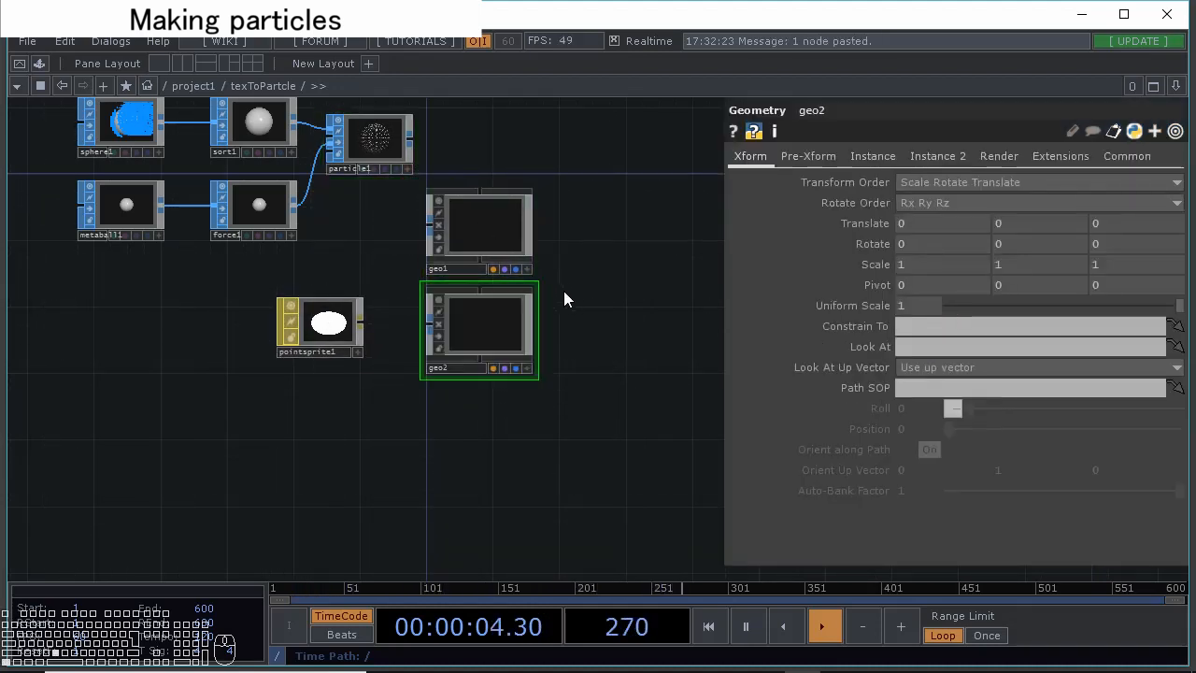
# Connect particle1 to geo1, sphere1 to geo2 and metaball1 to geo3
pyautogui.moveTo(411, 140); pyautogui.dragTo(428, 223)
pyautogui.click(161, 141)
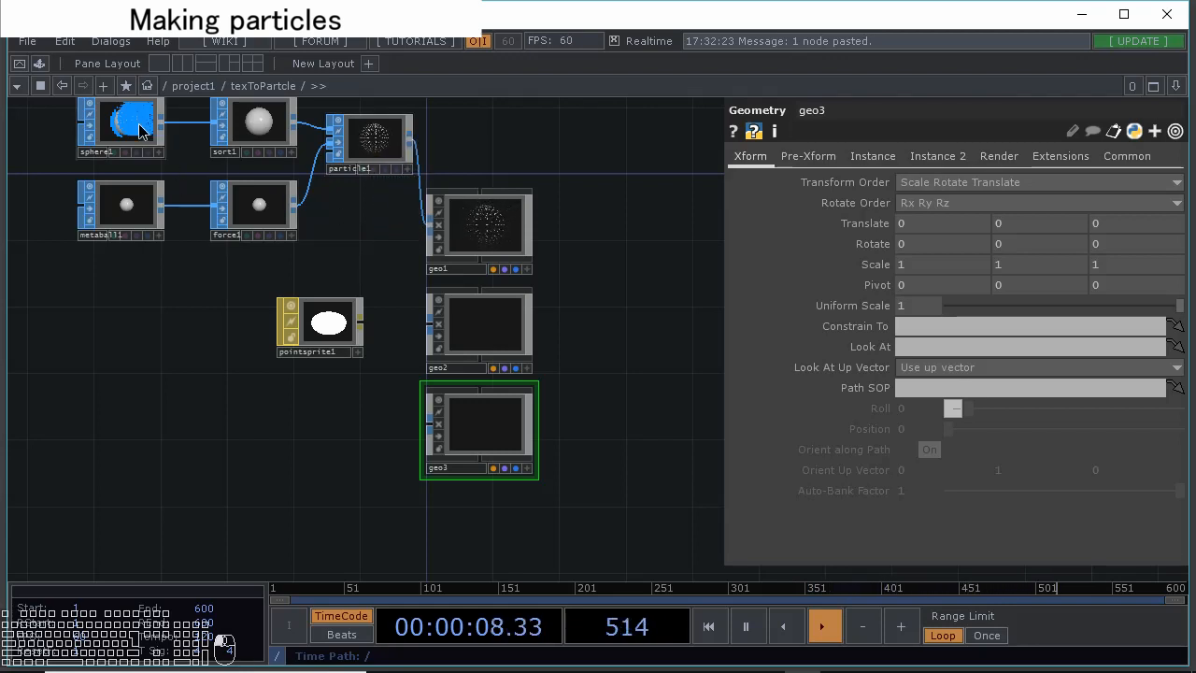
pyautogui.moveTo(162, 121); pyautogui.dragTo(429, 322)
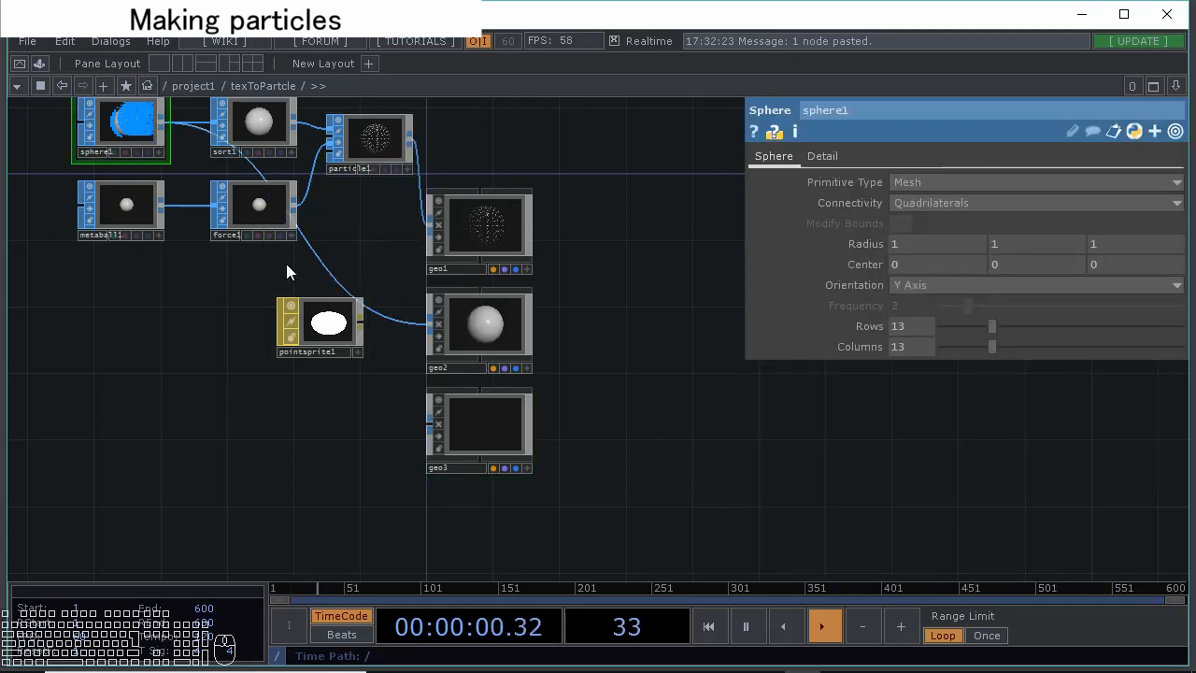
pyautogui.moveTo(162, 213); pyautogui.dragTo(429, 423)
# Add a Camera component below geo3
pyautogui.scroll(-4, 534, 382)
pyautogui.press('Tab')
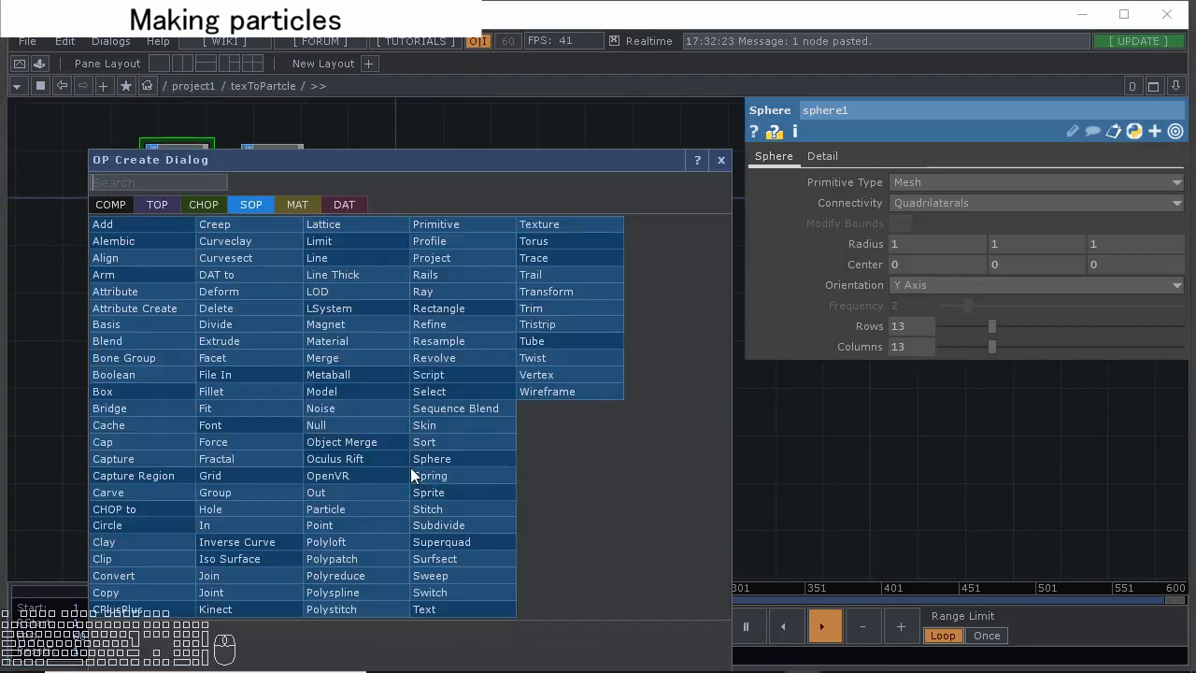
pyautogui.click(127, 209)
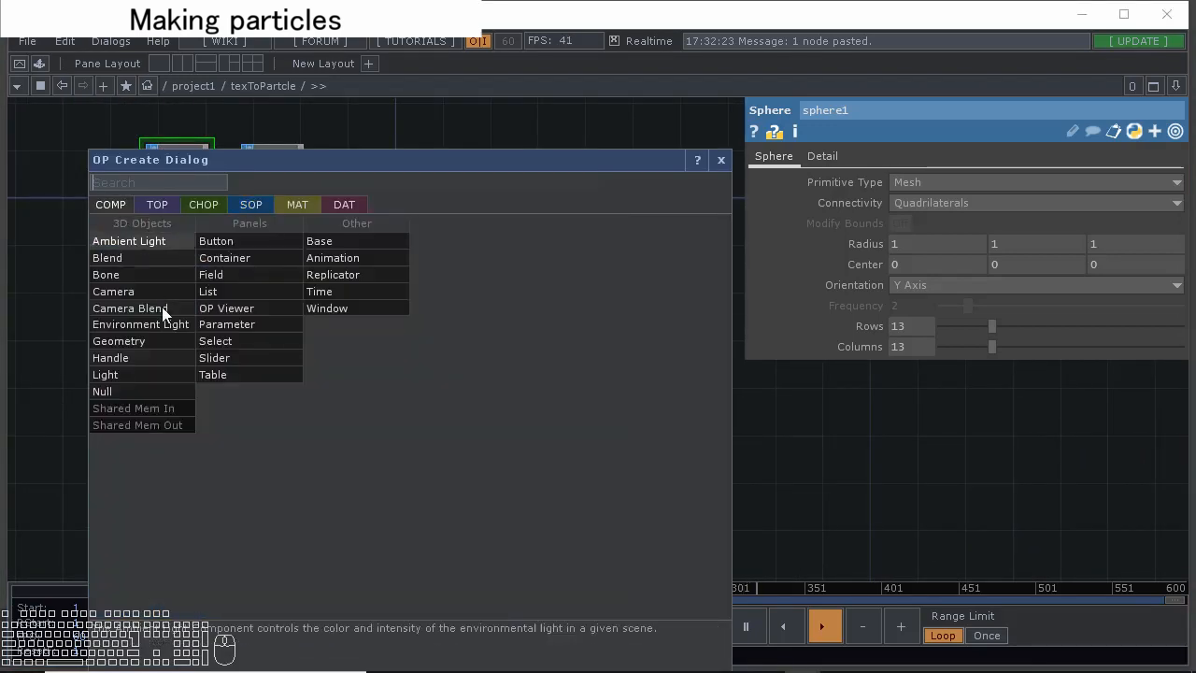
pyautogui.click(179, 306)
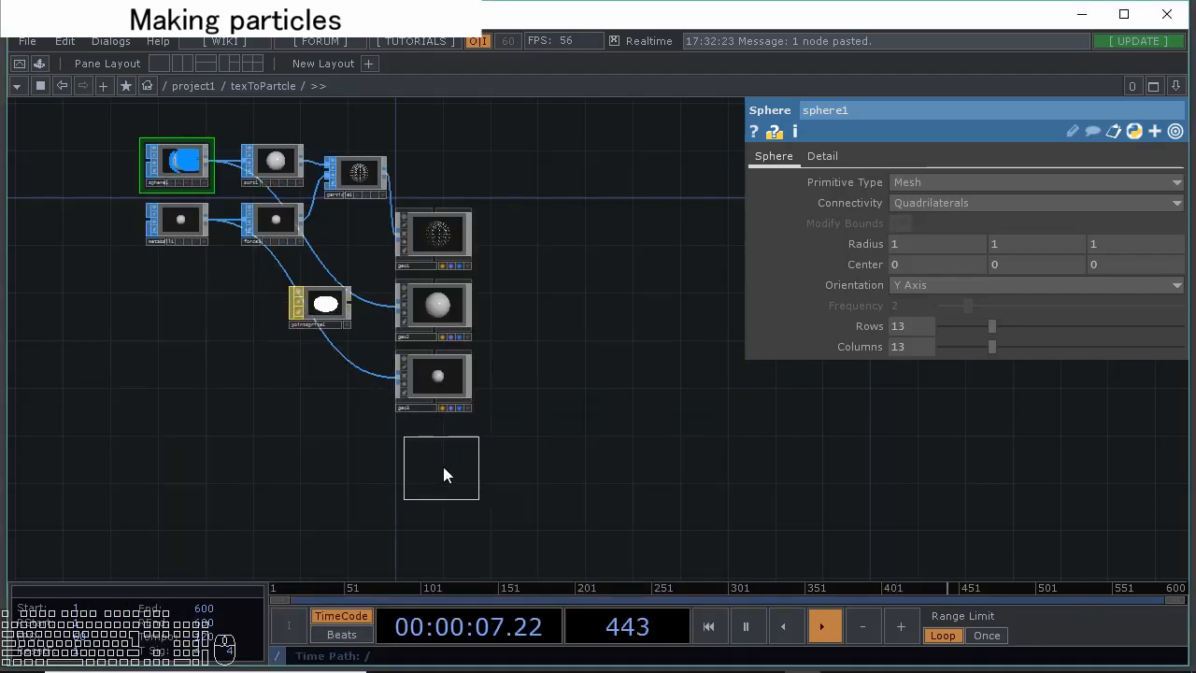
pyautogui.click(443, 466)
# Add a Render TOP beside the geometry components and line cam1 up directly below geo3
pyautogui.press('Tab')
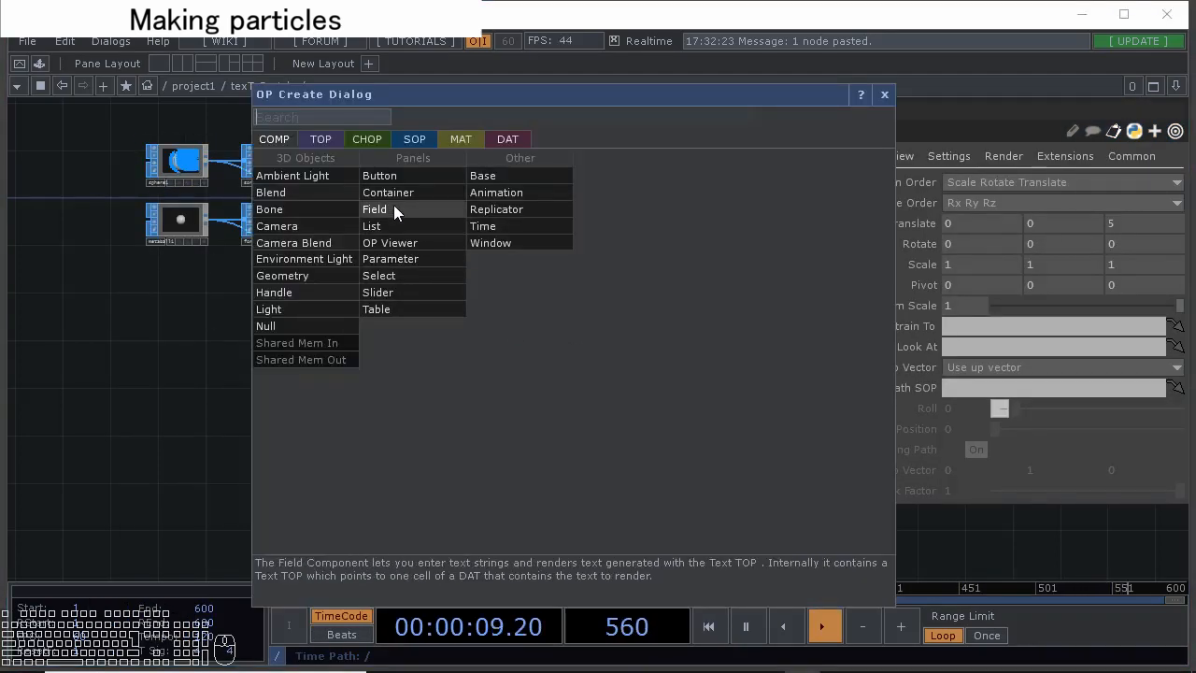
pyautogui.click(322, 140)
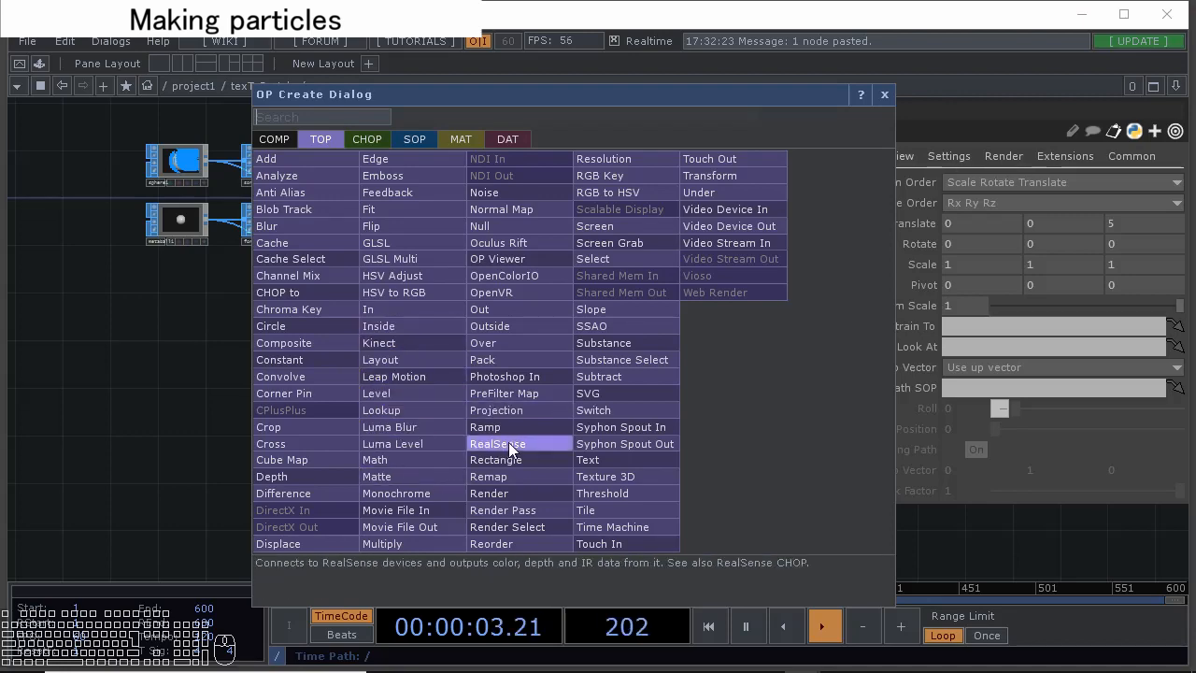
pyautogui.click(514, 494)
pyautogui.click(548, 355)
pyautogui.moveTo(545, 430); pyautogui.dragTo(521, 436)
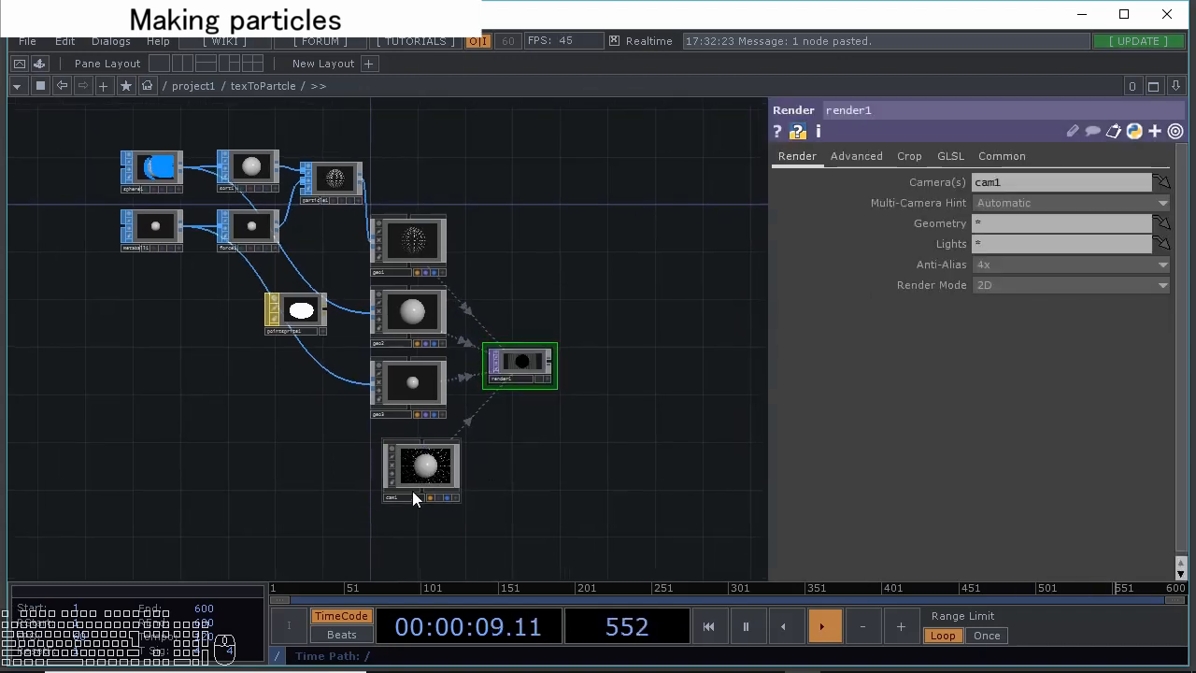
pyautogui.moveTo(423, 470); pyautogui.dragTo(410, 469)
# Assign the pointsprite1 material to geo1 through its Material parameter
pyautogui.moveTo(350, 440); pyautogui.dragTo(344, 478)
pyautogui.moveTo(299, 348); pyautogui.dragTo(420, 276)
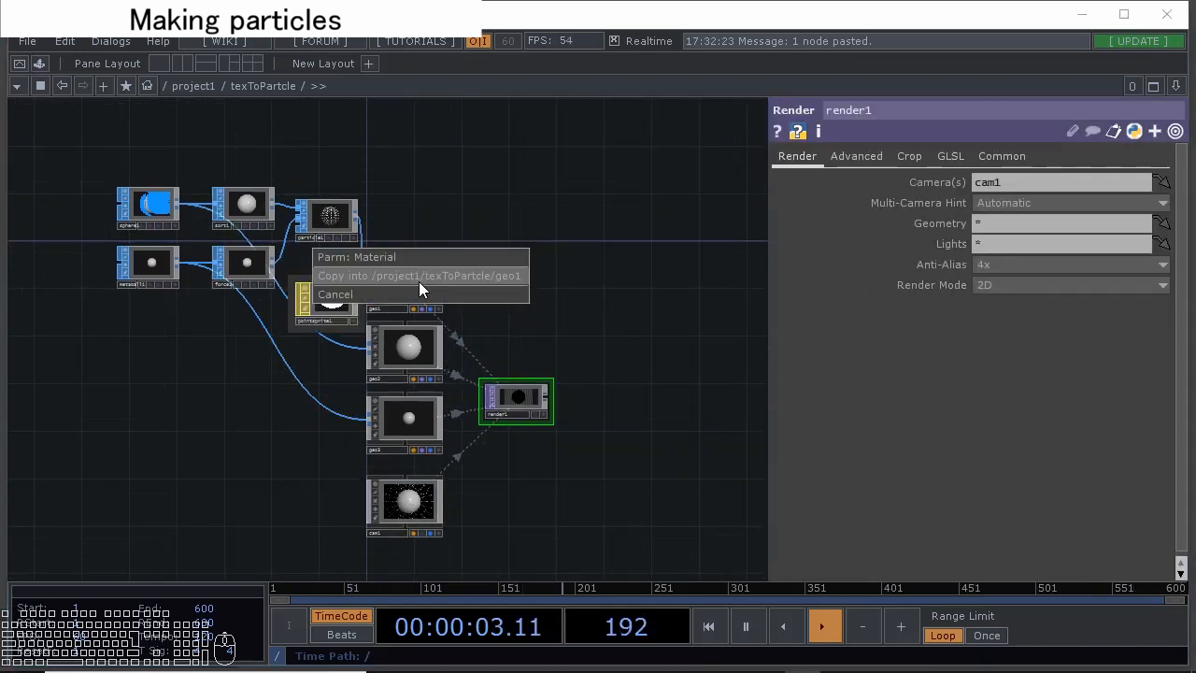
pyautogui.click(411, 258)
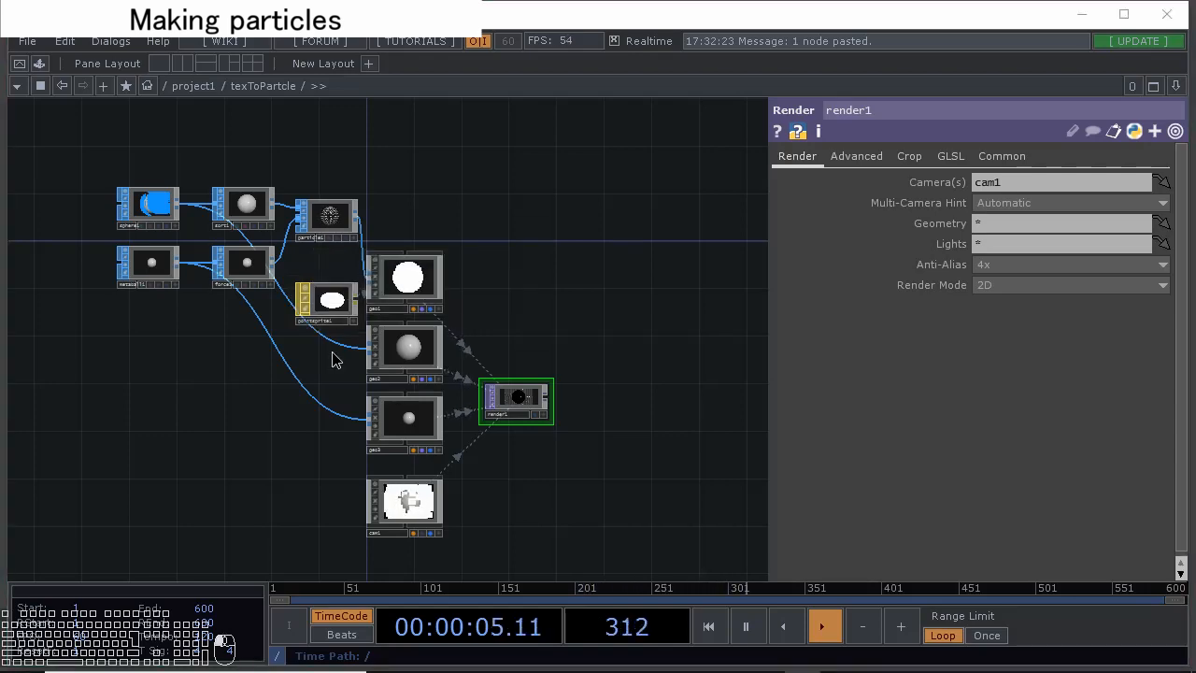
# Add a Constant material below pointsprite1
pyautogui.press('Tab')
pyautogui.click(217, 146)
pyautogui.click(113, 168)
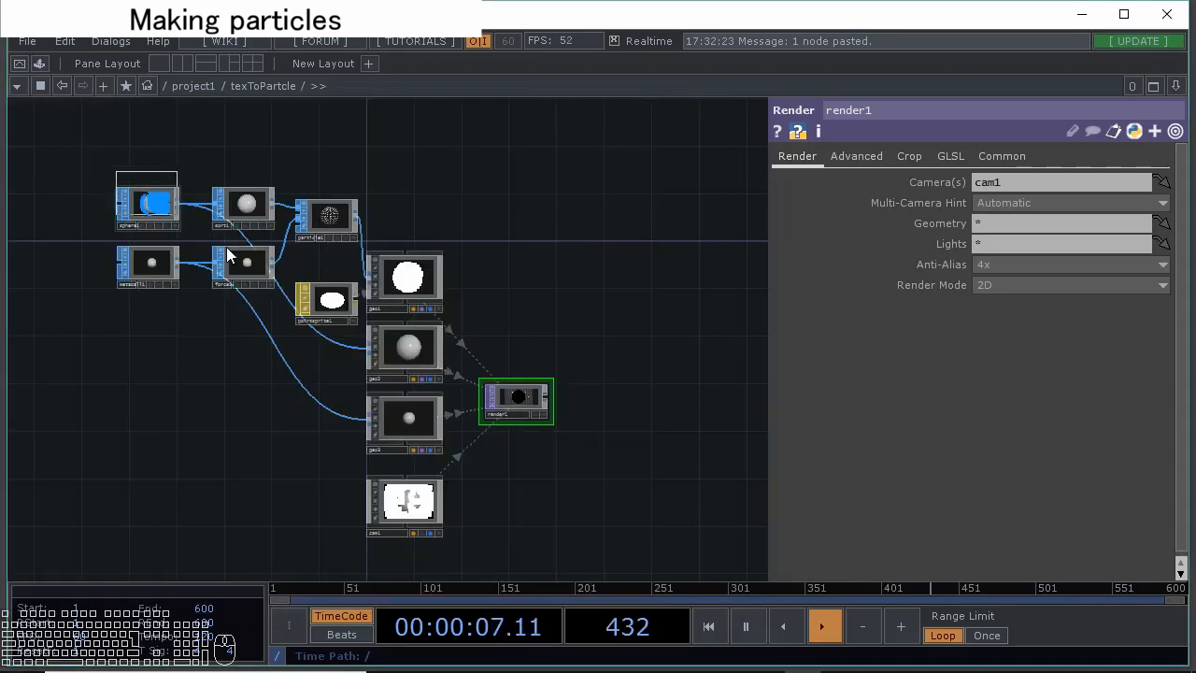
pyautogui.click(327, 376)
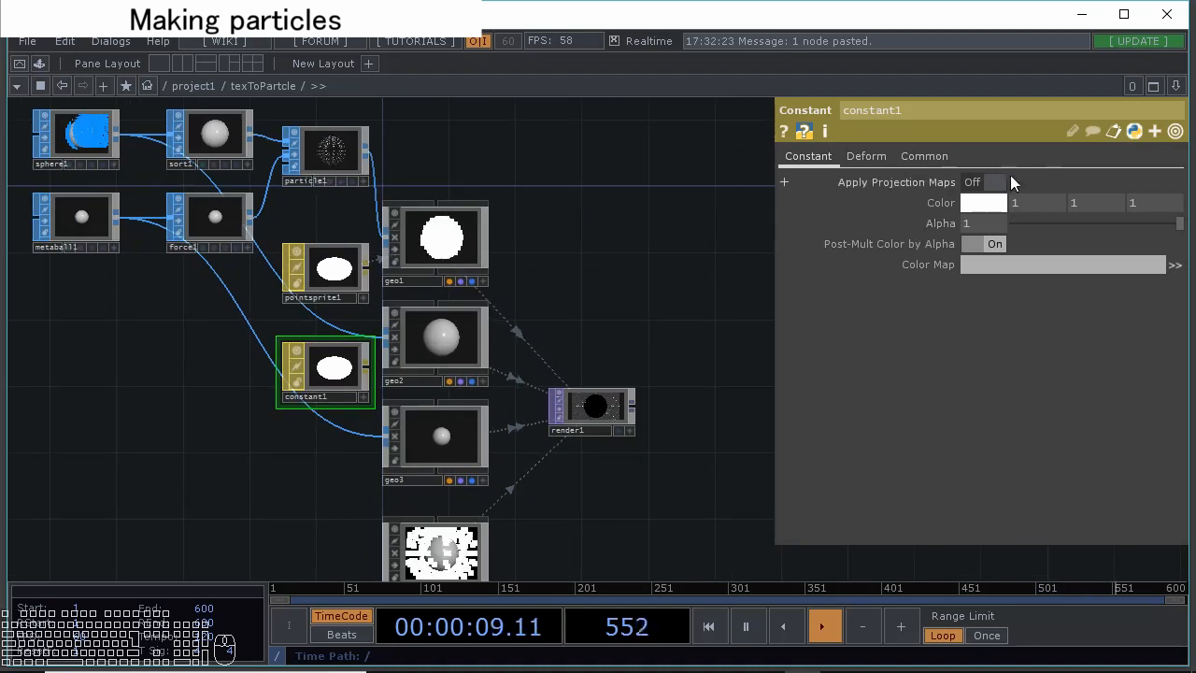
# Give constant1 a pure red color with alpha 0.253 and assign it as the material of geo2
pyautogui.click(979, 203)
pyautogui.click(974, 124)
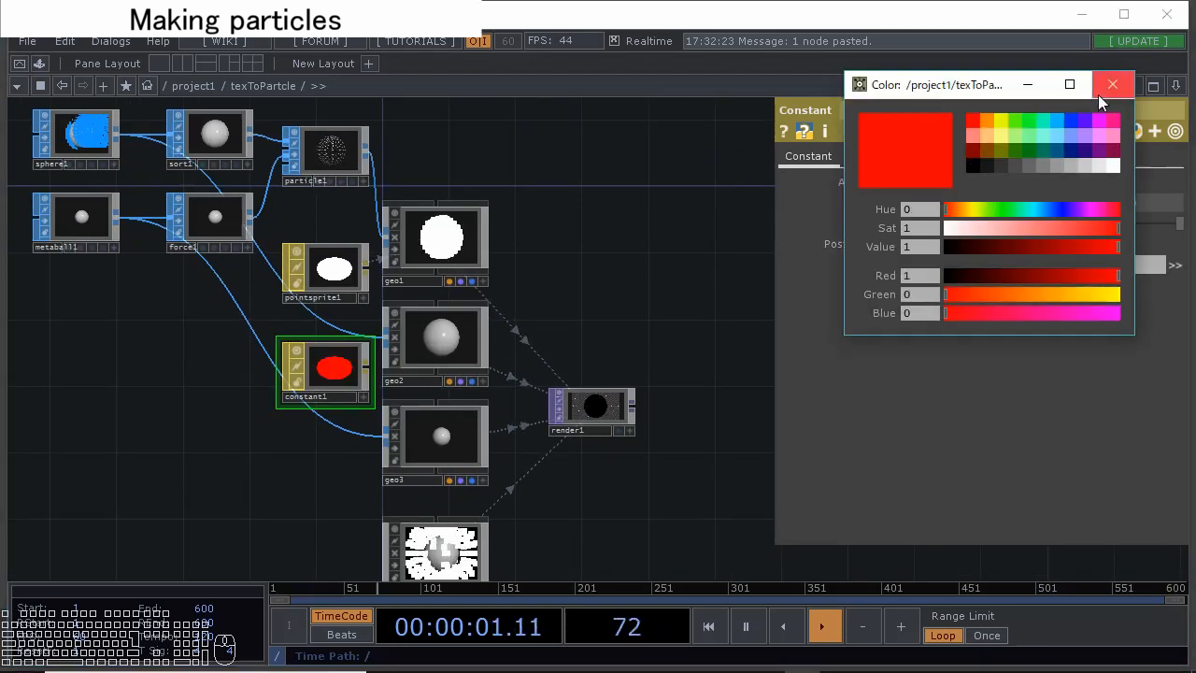
pyautogui.click(1111, 84)
pyautogui.moveTo(1076, 225); pyautogui.dragTo(1056, 225)
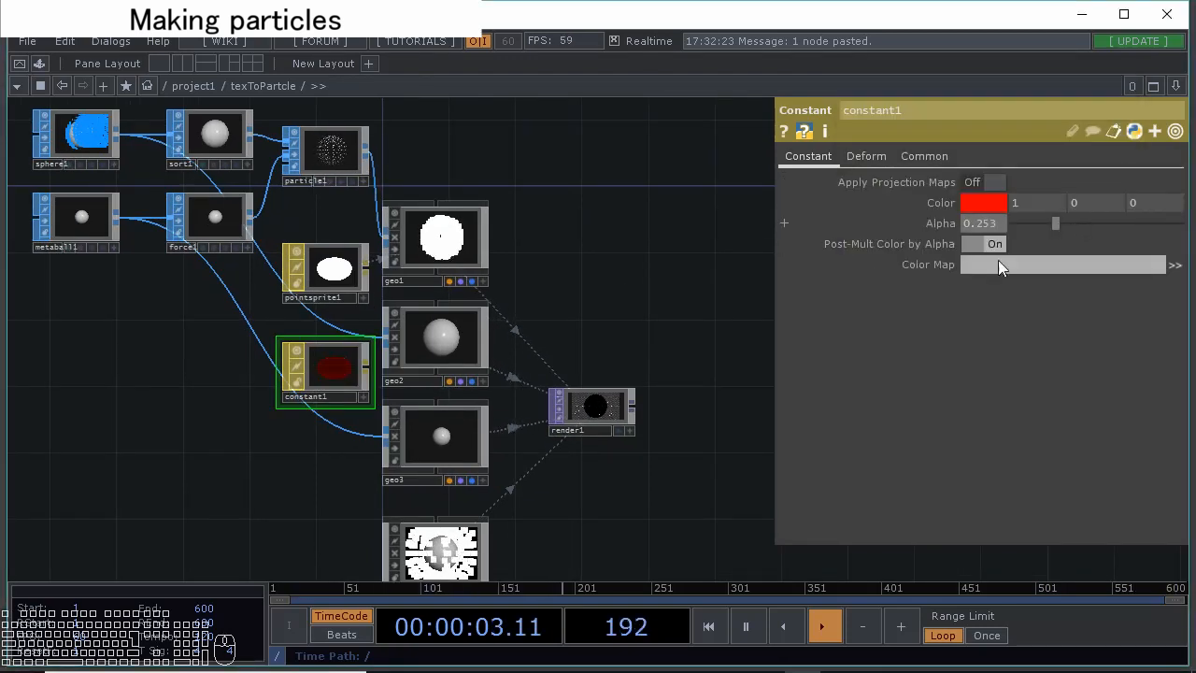
pyautogui.moveTo(336, 368); pyautogui.dragTo(459, 336)
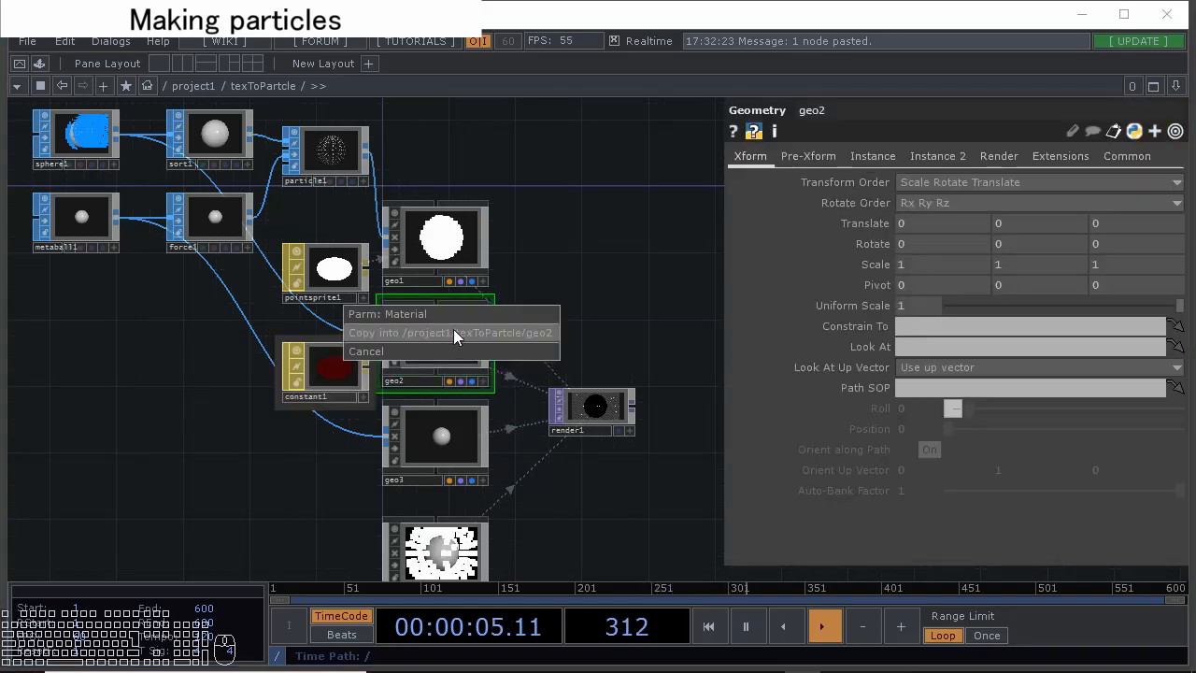
pyautogui.click(457, 334)
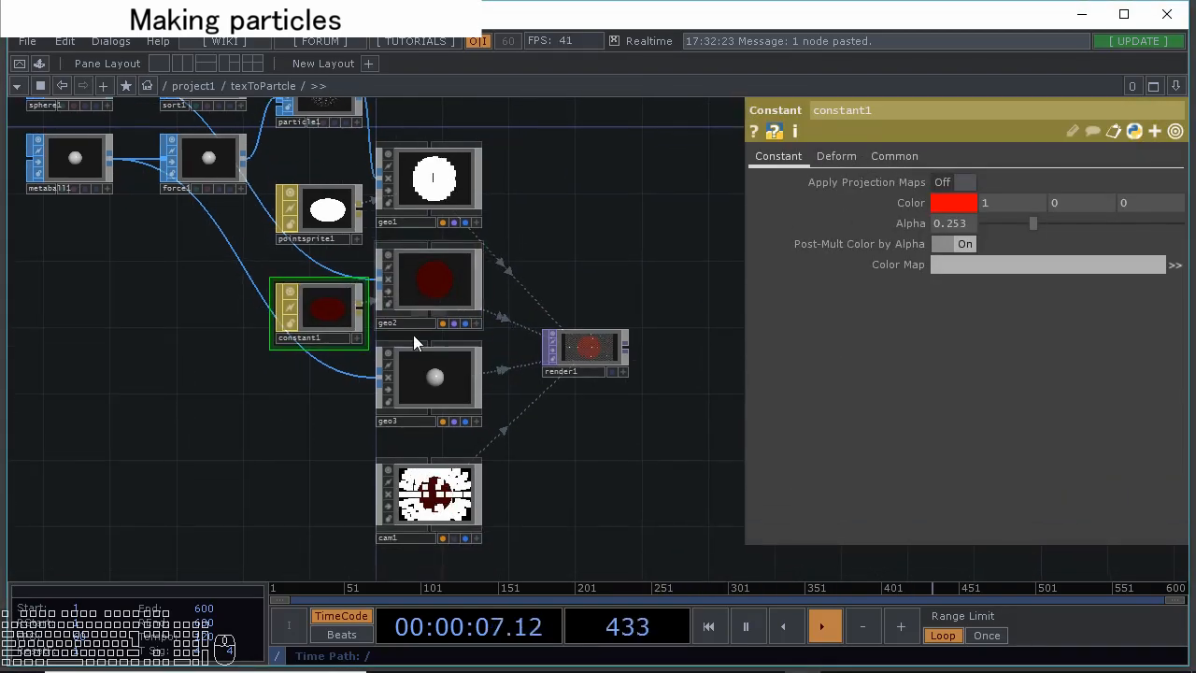
# Duplicate the constant1 material and place the copy below it, beside geo3
pyautogui.scroll(-3, 409, 347)
pyautogui.scroll(5, 312, 280)
pyautogui.hotkey('ctrl', 'v')
pyautogui.click(315, 400)
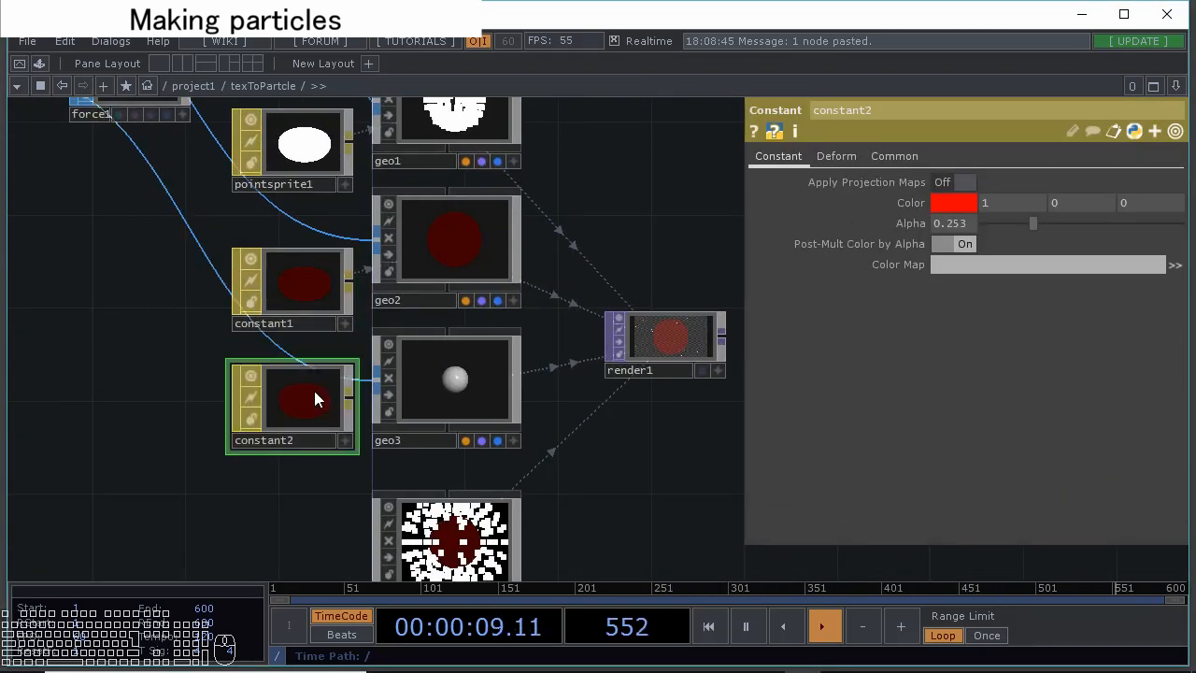
pyautogui.moveTo(315, 400); pyautogui.dragTo(315, 424)
# Color constant2 blue (0, 0.184314, 1) and assign it as the material of geo3
pyautogui.click(942, 200)
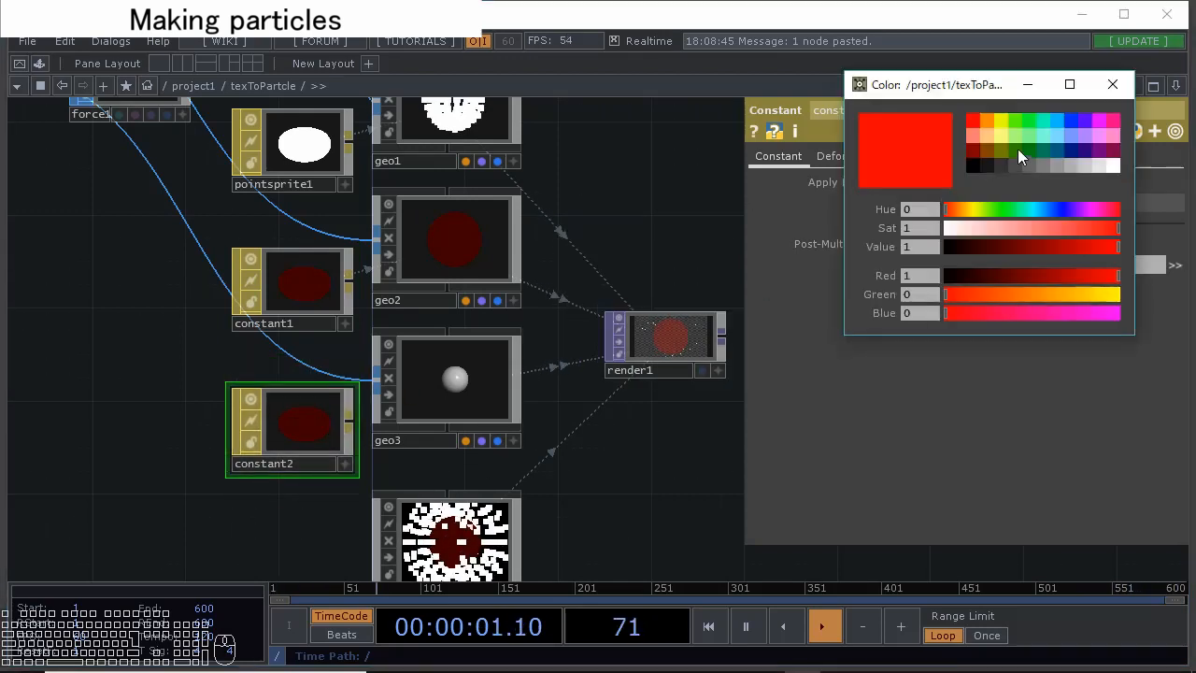
pyautogui.click(1065, 122)
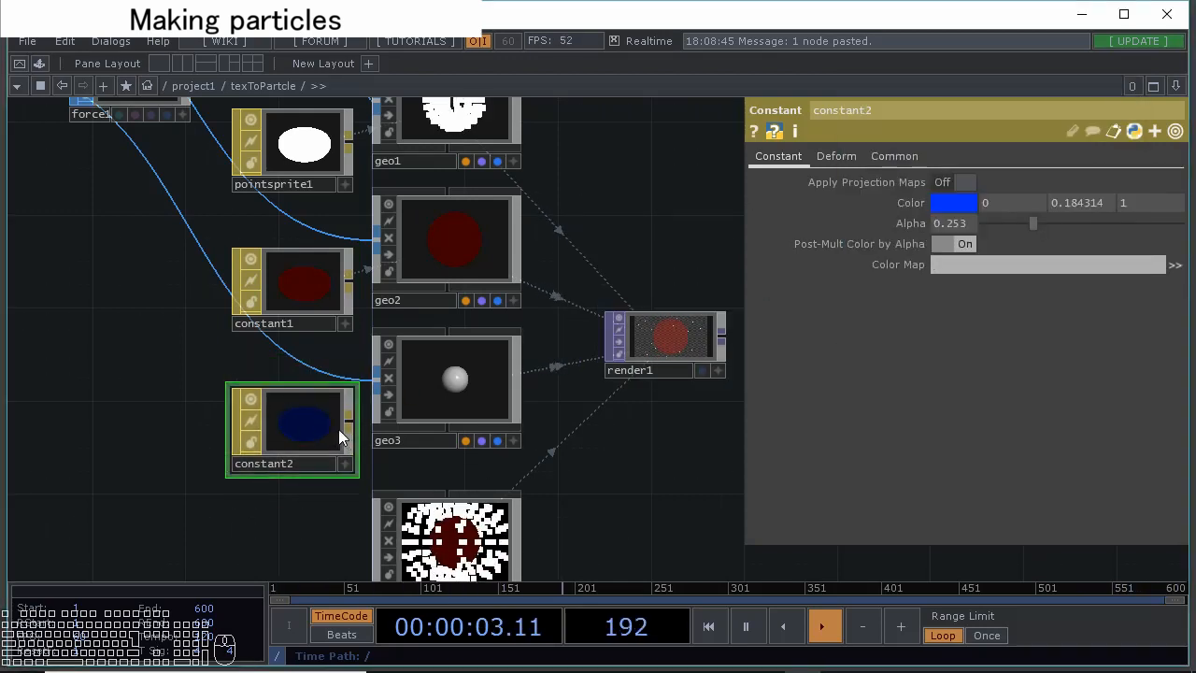
pyautogui.moveTo(338, 429); pyautogui.dragTo(481, 349)
pyautogui.click(482, 347)
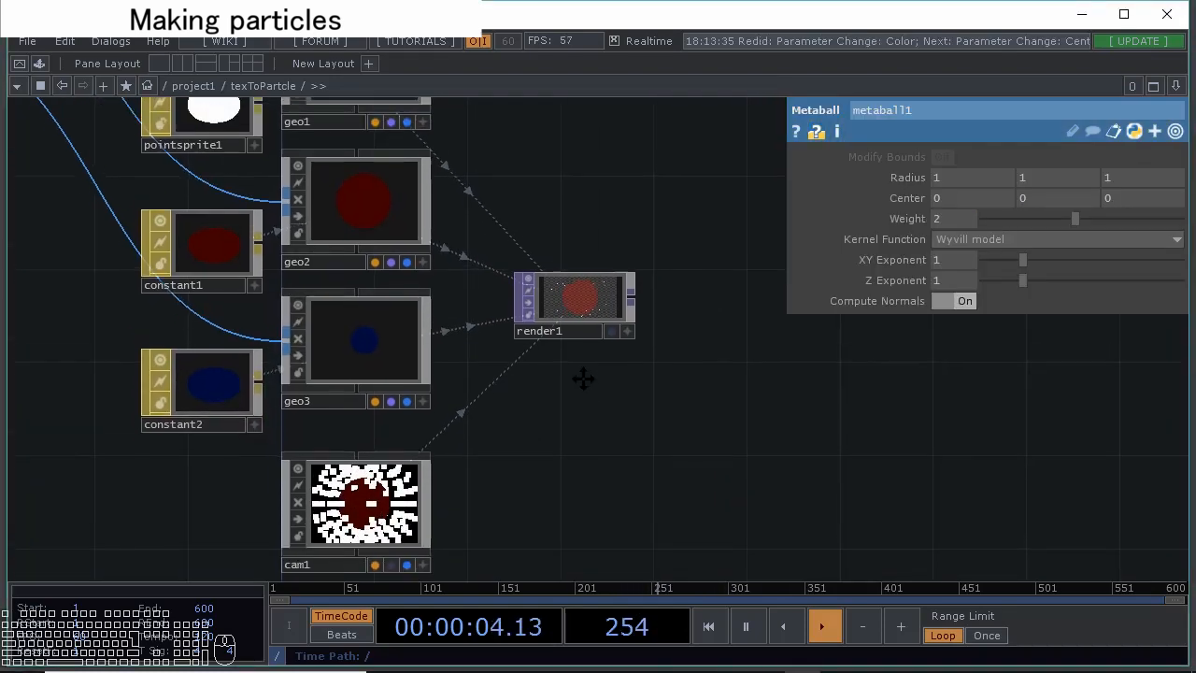
# Offset metaball1 along X by setting the first value of its Center to 0.9
pyautogui.scroll(3, 601, 310)
pyautogui.scroll(-2, 602, 312)
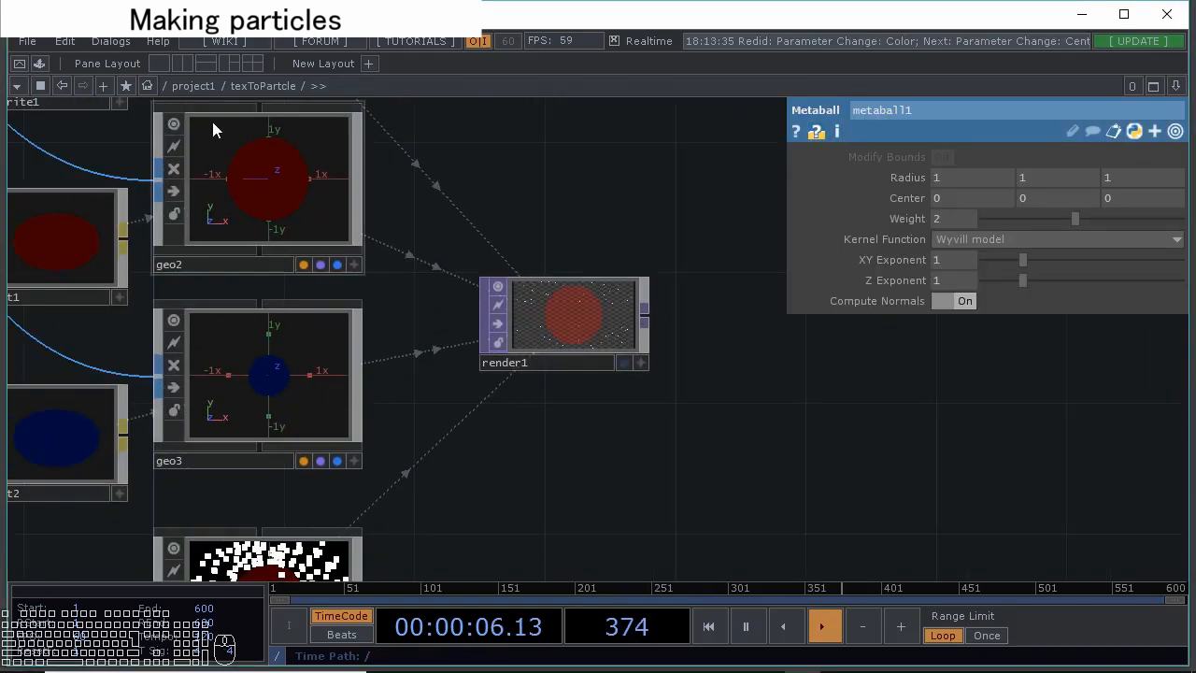
pyautogui.scroll(-3, 561, 280)
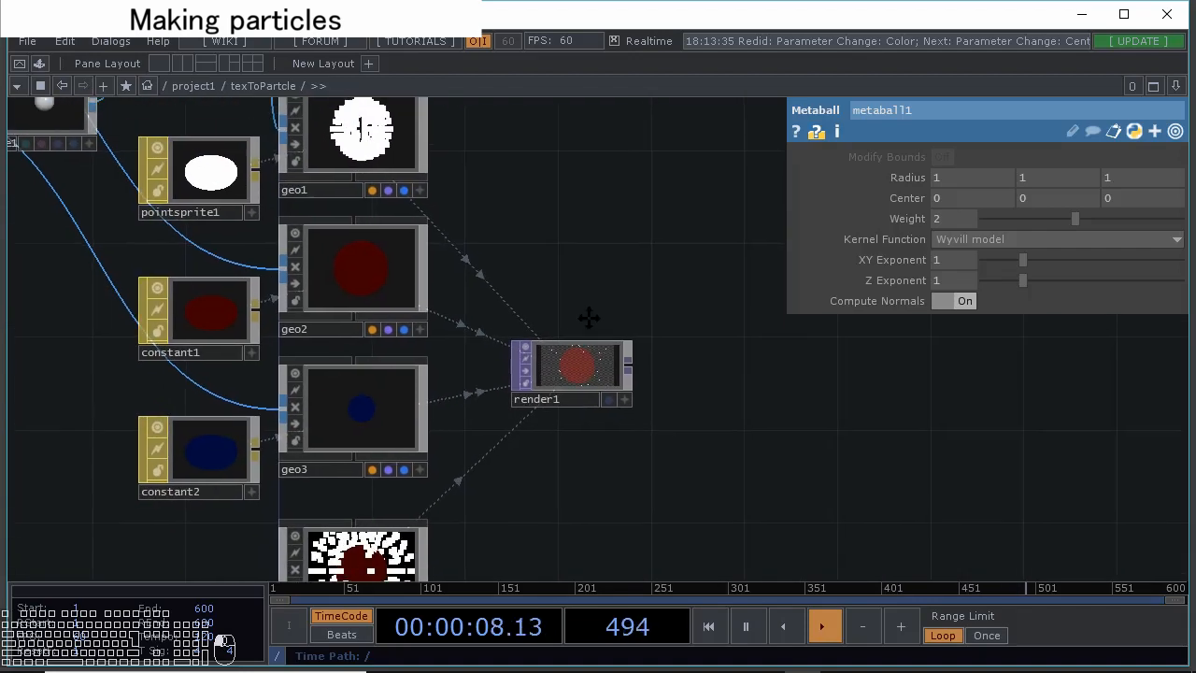
pyautogui.scroll(-2, 589, 318)
pyautogui.moveTo(118, 248); pyautogui.dragTo(213, 300)
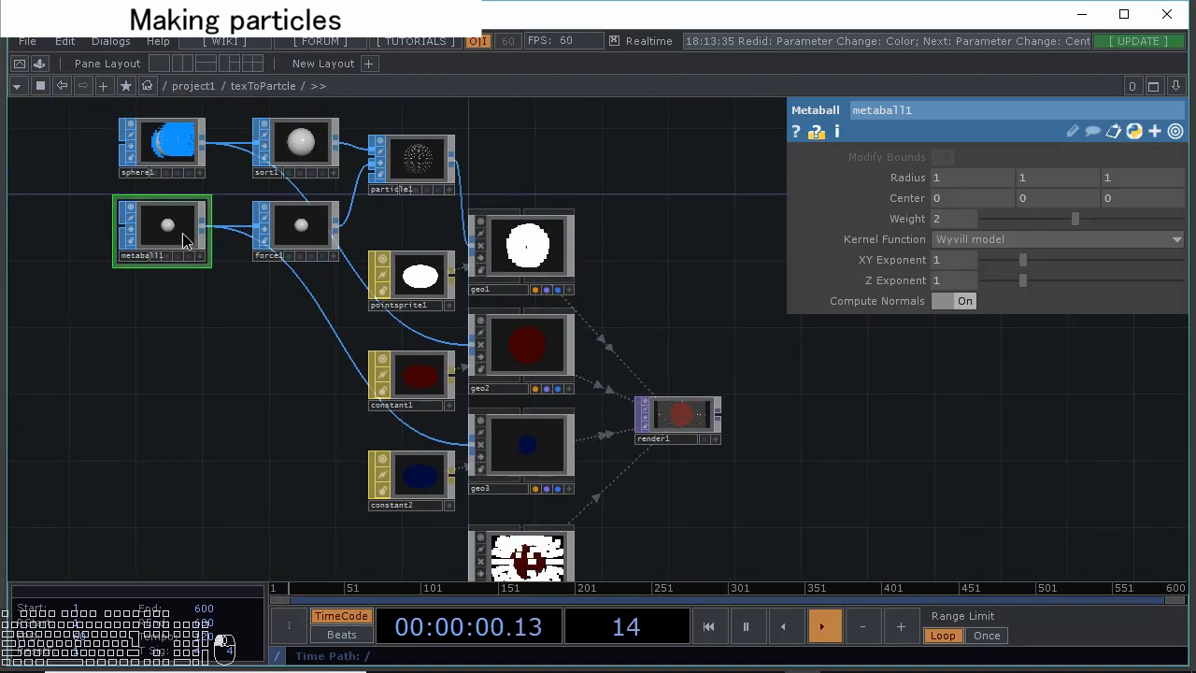
pyautogui.scroll(3, 676, 412)
pyautogui.moveTo(644, 286); pyautogui.dragTo(552, 187)
pyautogui.scroll(1, 684, 290)
pyautogui.moveTo(965, 204); pyautogui.dragTo(993, 205, button='middle')
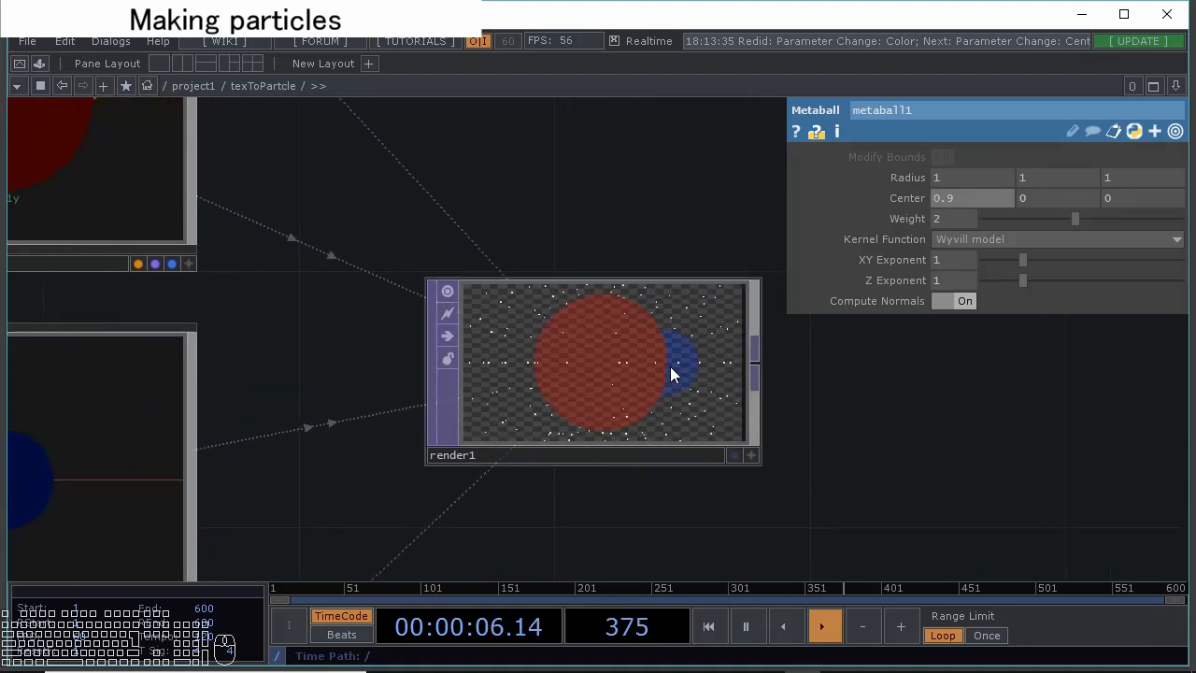
# Check the offset metaball in render1, then turn on Blending (Transparency) for the pointsprite1 material
pyautogui.scroll(4, 682, 383)
pyautogui.scroll(-5, 654, 374)
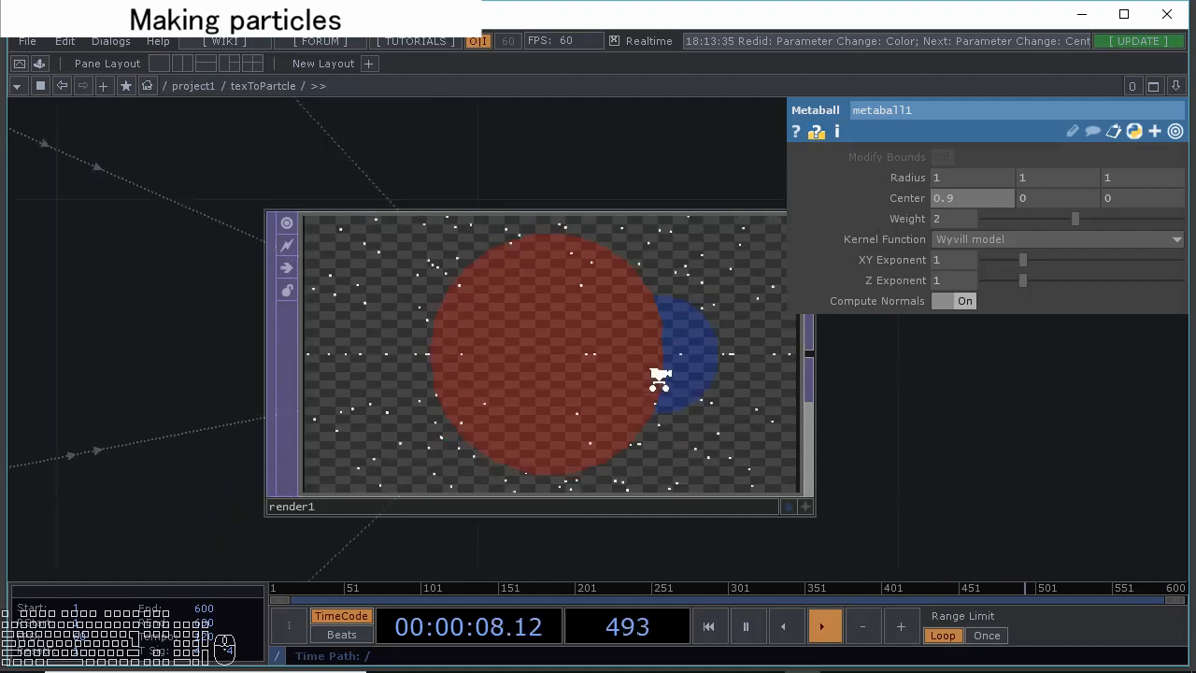
pyautogui.scroll(3, 657, 382)
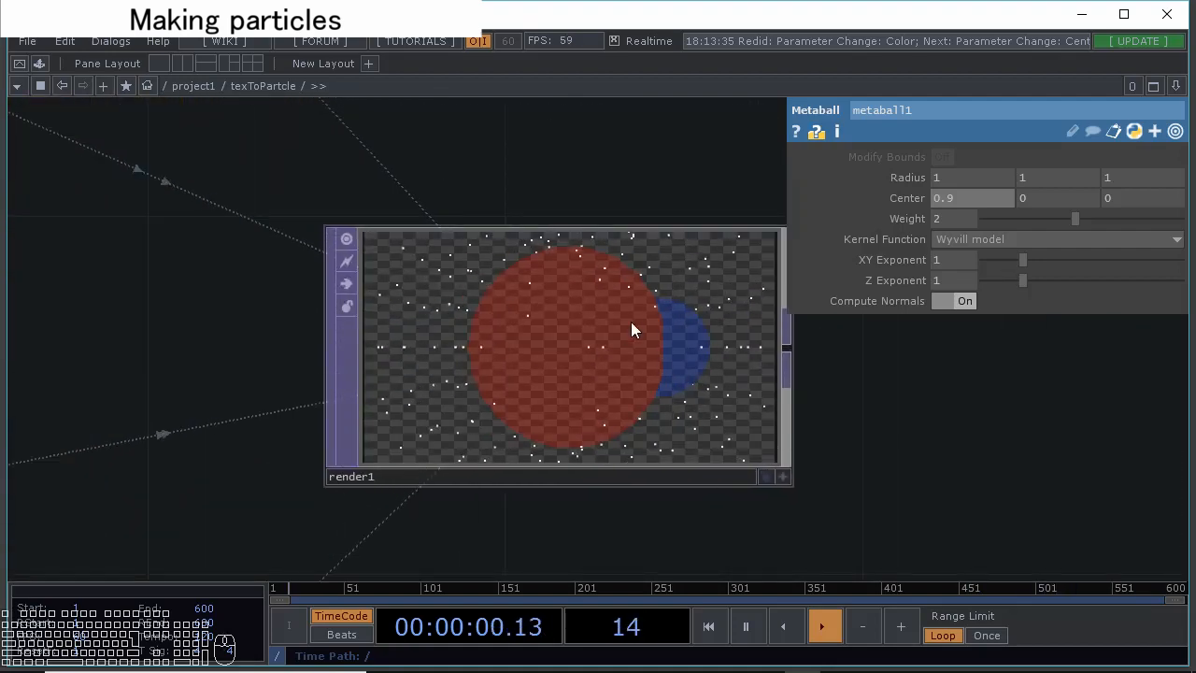
pyautogui.scroll(-5, 645, 349)
pyautogui.moveTo(629, 254); pyautogui.dragTo(659, 320)
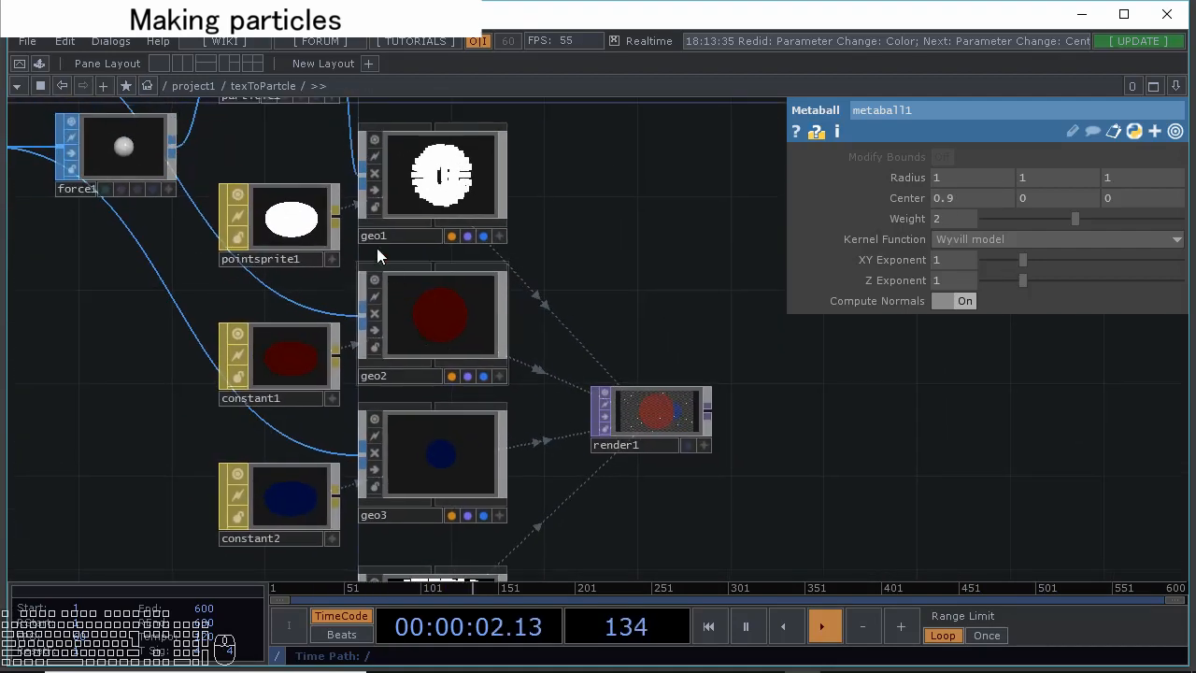
pyautogui.click(290, 221)
pyautogui.click(948, 156)
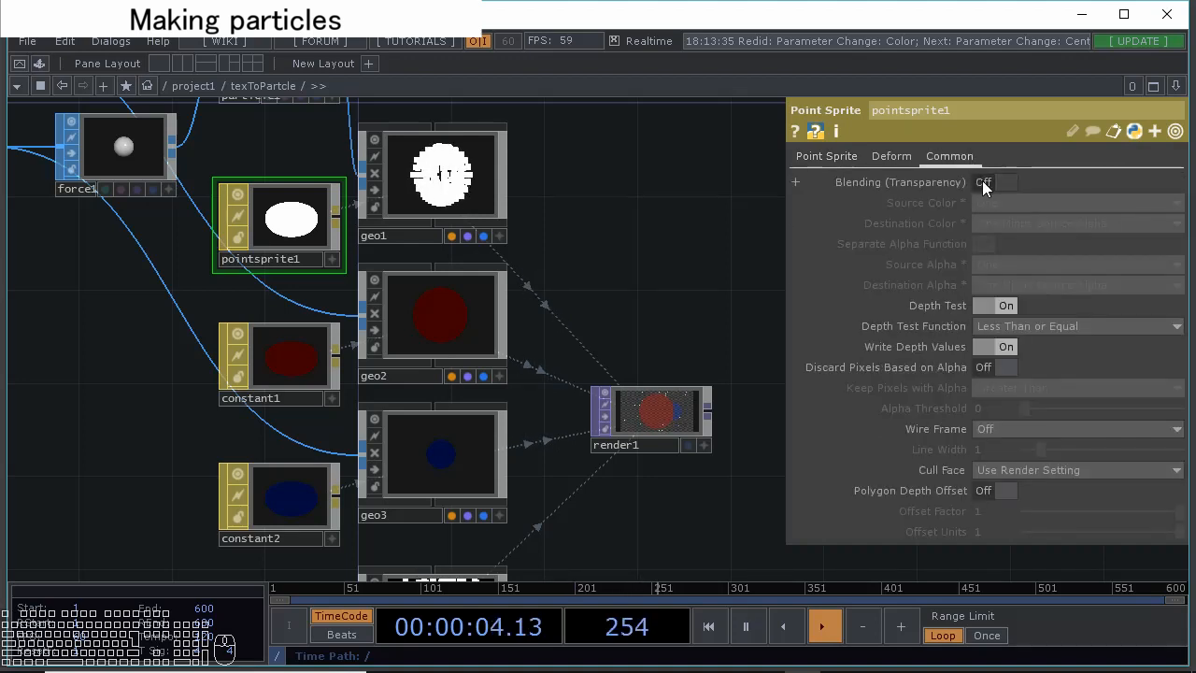
pyautogui.click(988, 183)
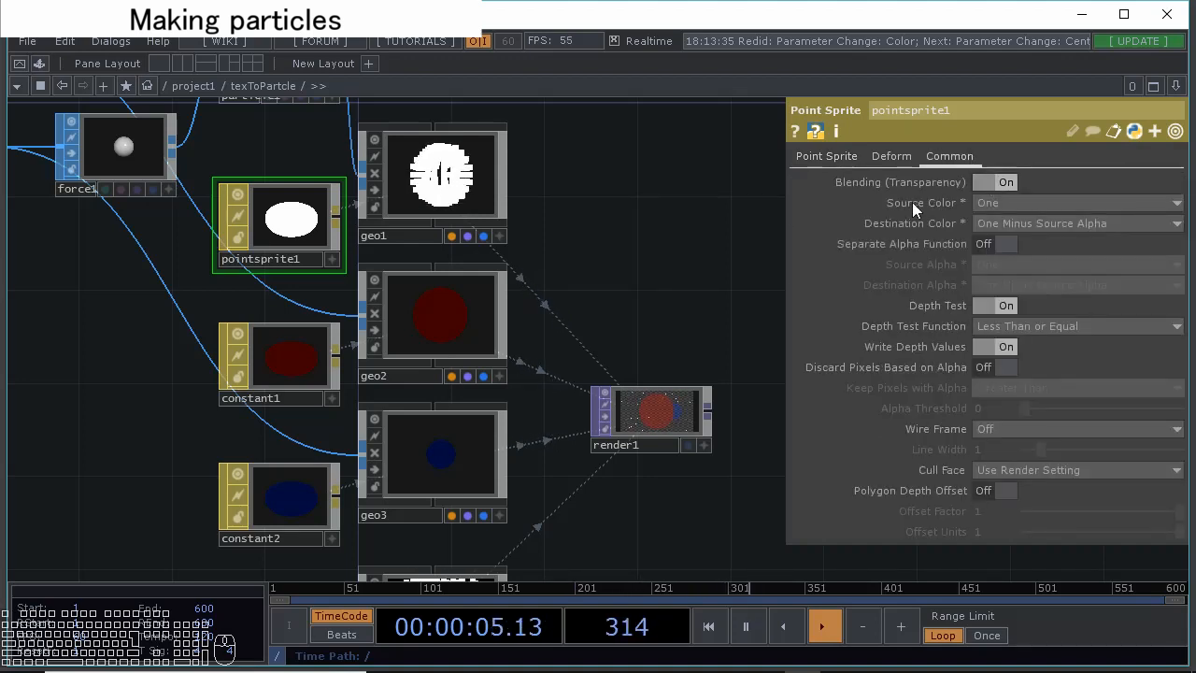
# Turn on Blending (Transparency) for the constant1 and constant2 materials
pyautogui.click(285, 372)
pyautogui.click(946, 156)
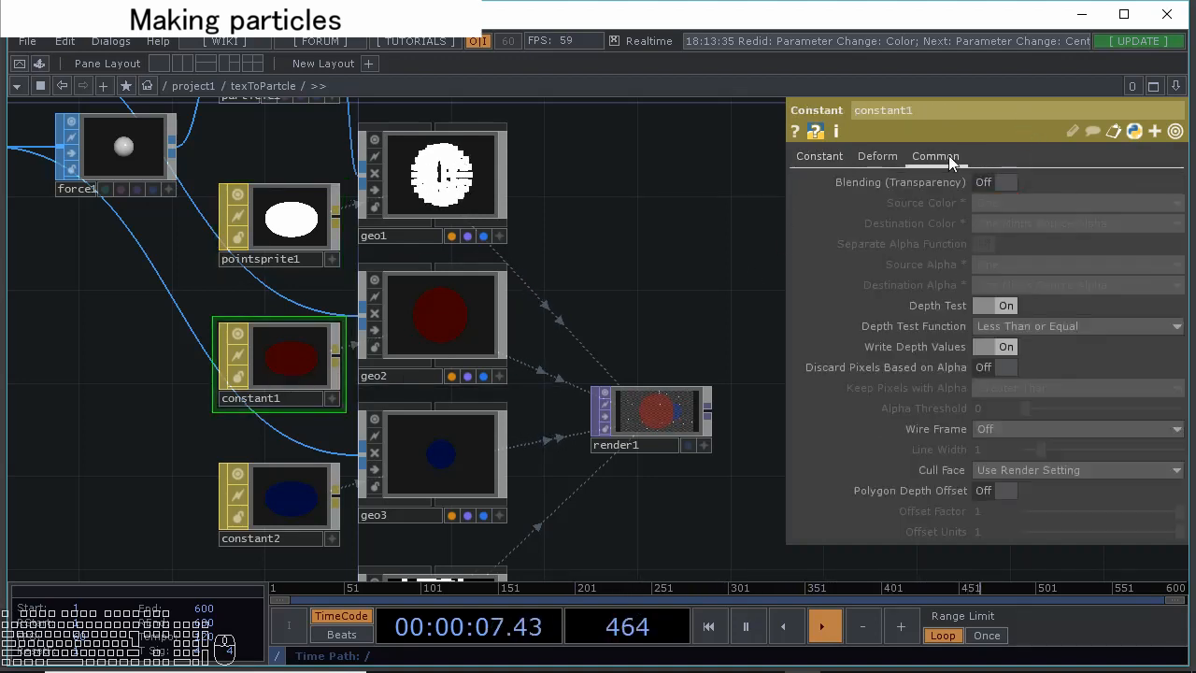
pyautogui.click(993, 183)
pyautogui.click(323, 480)
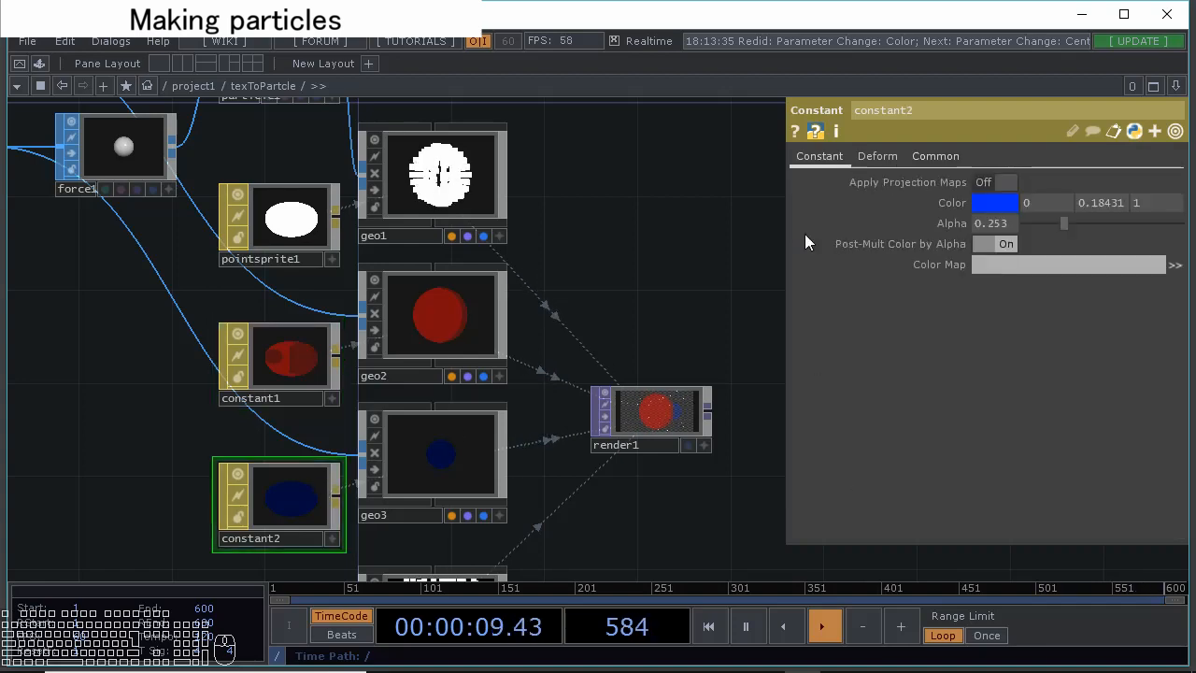
pyautogui.click(945, 156)
pyautogui.click(993, 183)
# Turn off Depth Test for the constant2, constant1 and pointsprite1 materials
pyautogui.moveTo(698, 377); pyautogui.dragTo(672, 313)
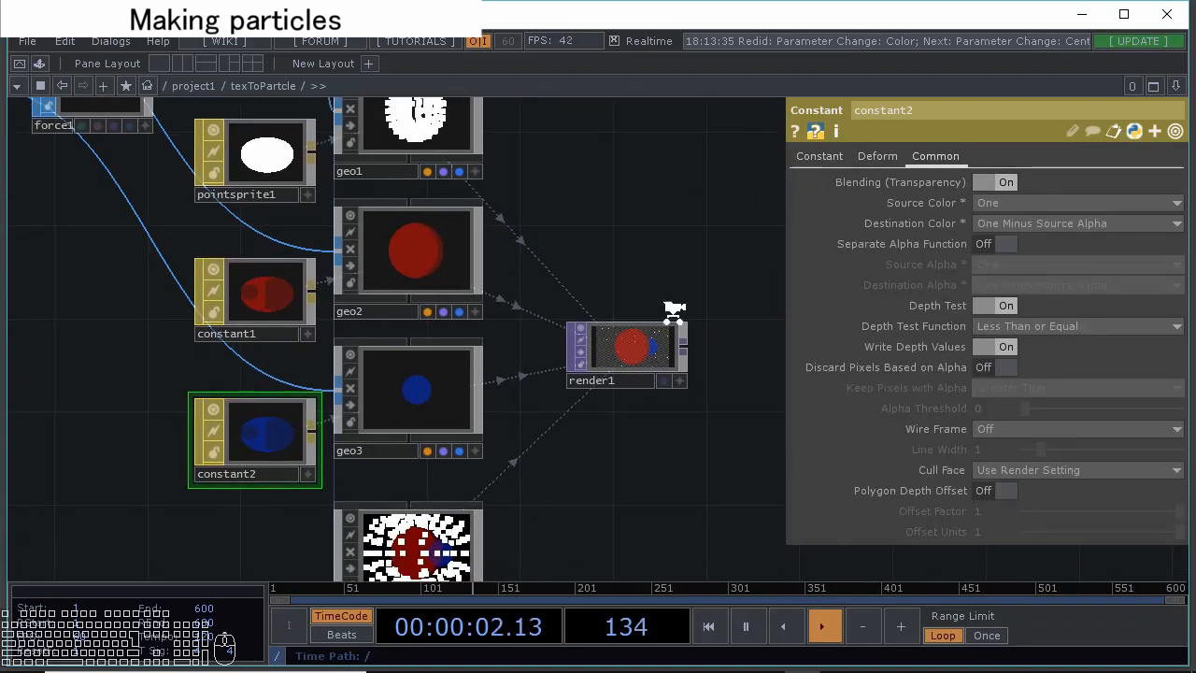
pyautogui.scroll(10, 645, 369)
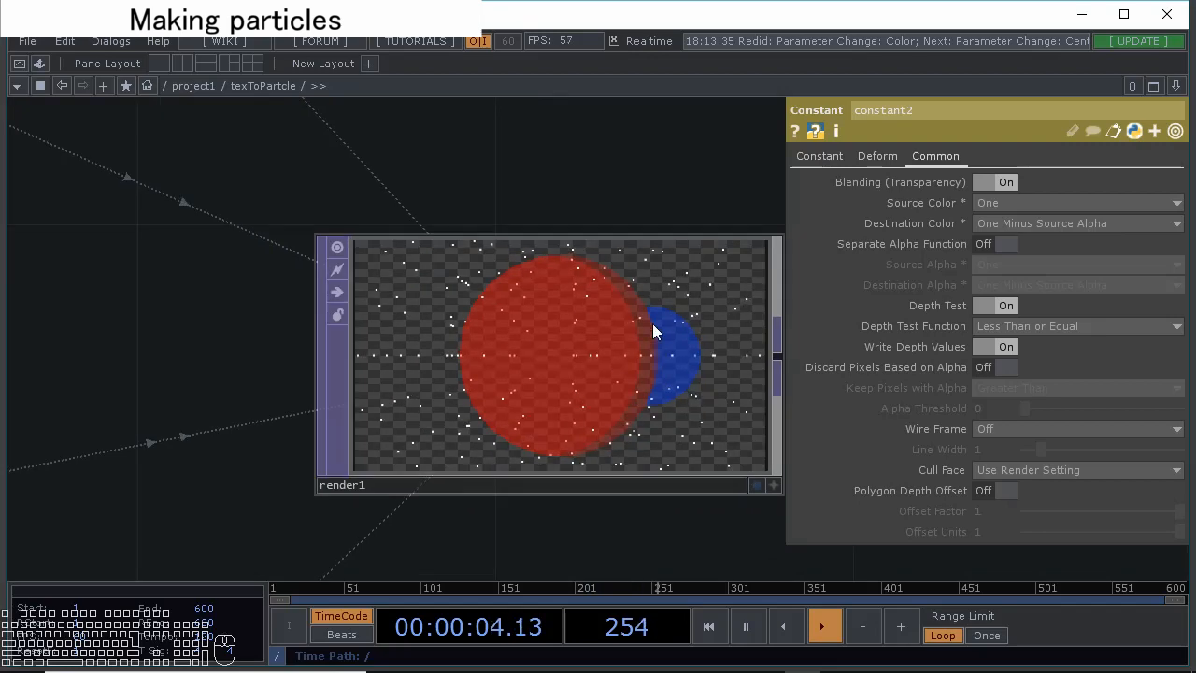
pyautogui.scroll(-10, 651, 370)
pyautogui.scroll(3, 692, 365)
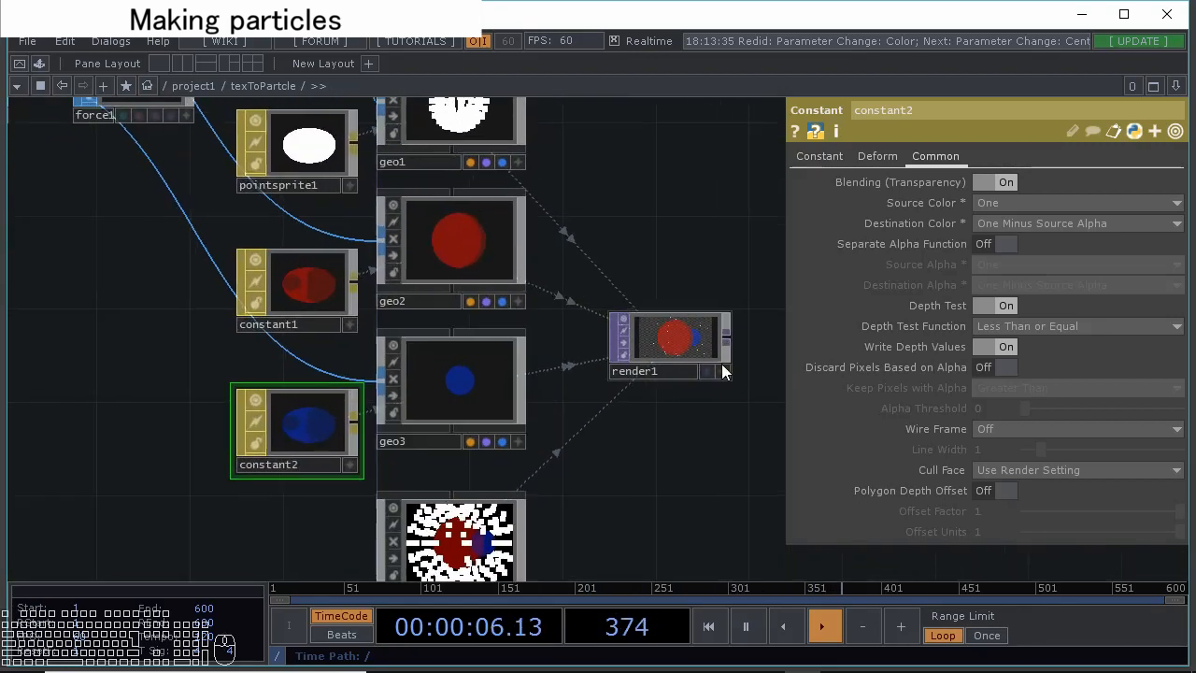
pyautogui.click(989, 307)
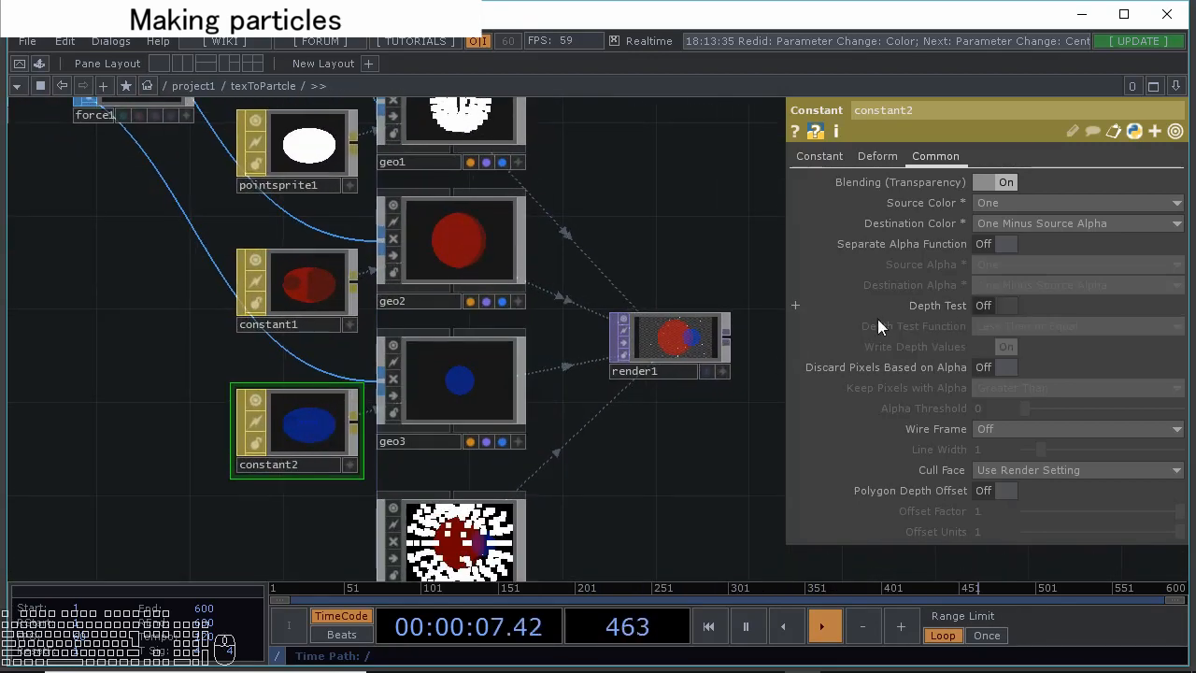
pyautogui.click(357, 322)
pyautogui.click(992, 305)
pyautogui.click(308, 147)
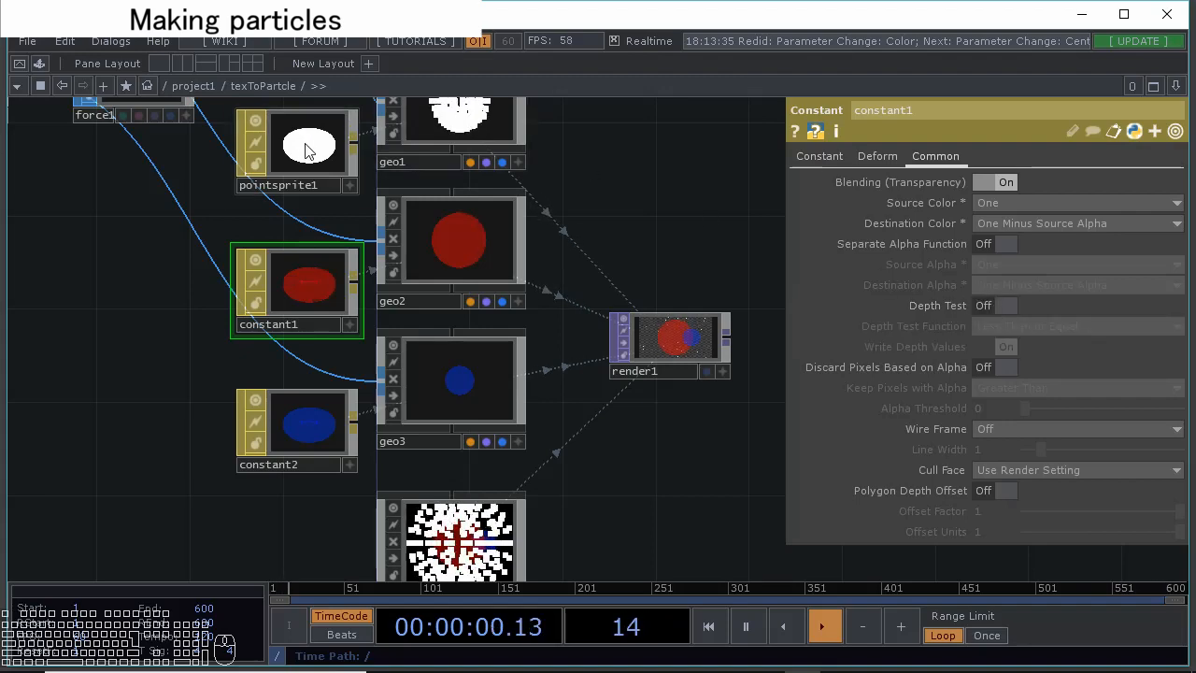
pyautogui.click(977, 305)
# Open render1's image in a separate viewer window and shrink that window to less than half its width
pyautogui.scroll(5, 706, 356)
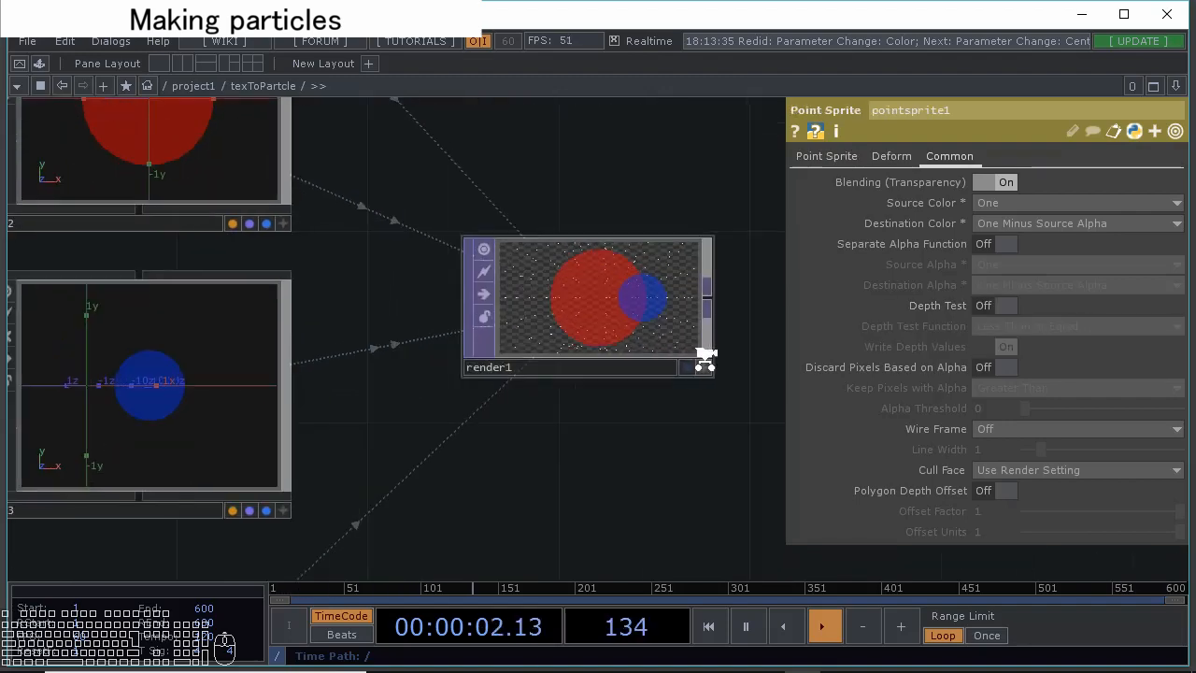
pyautogui.scroll(3, 582, 285)
pyautogui.scroll(-3, 547, 270)
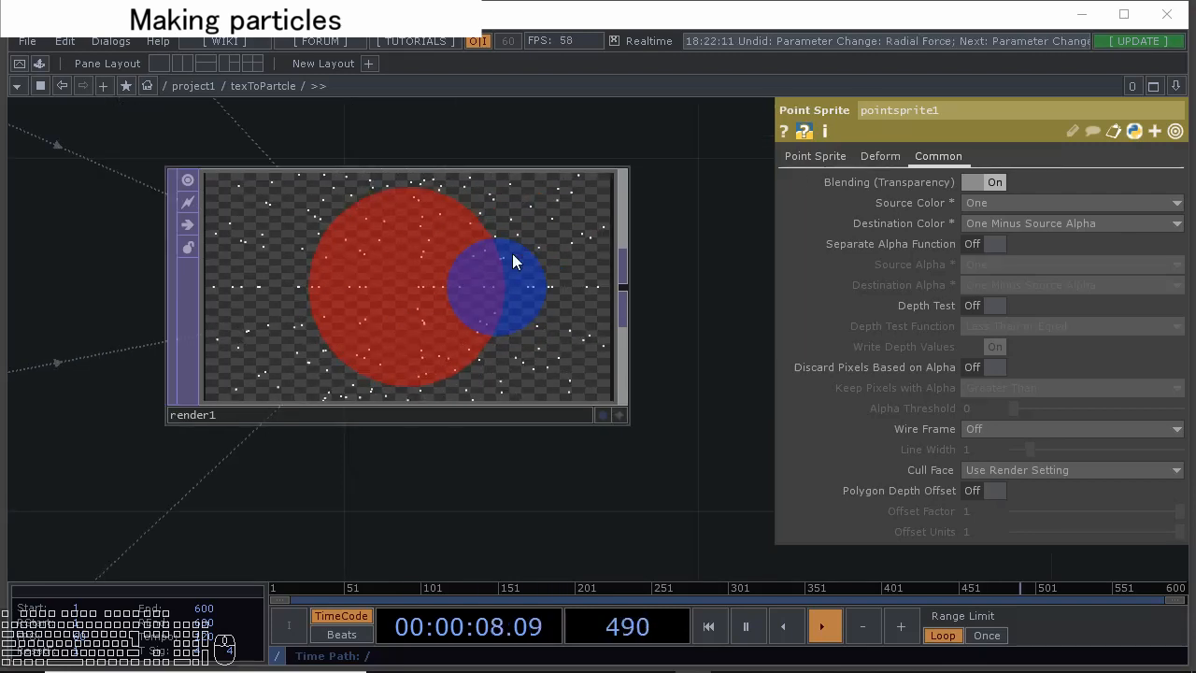
pyautogui.rightClick(512, 254)
pyautogui.click(533, 254)
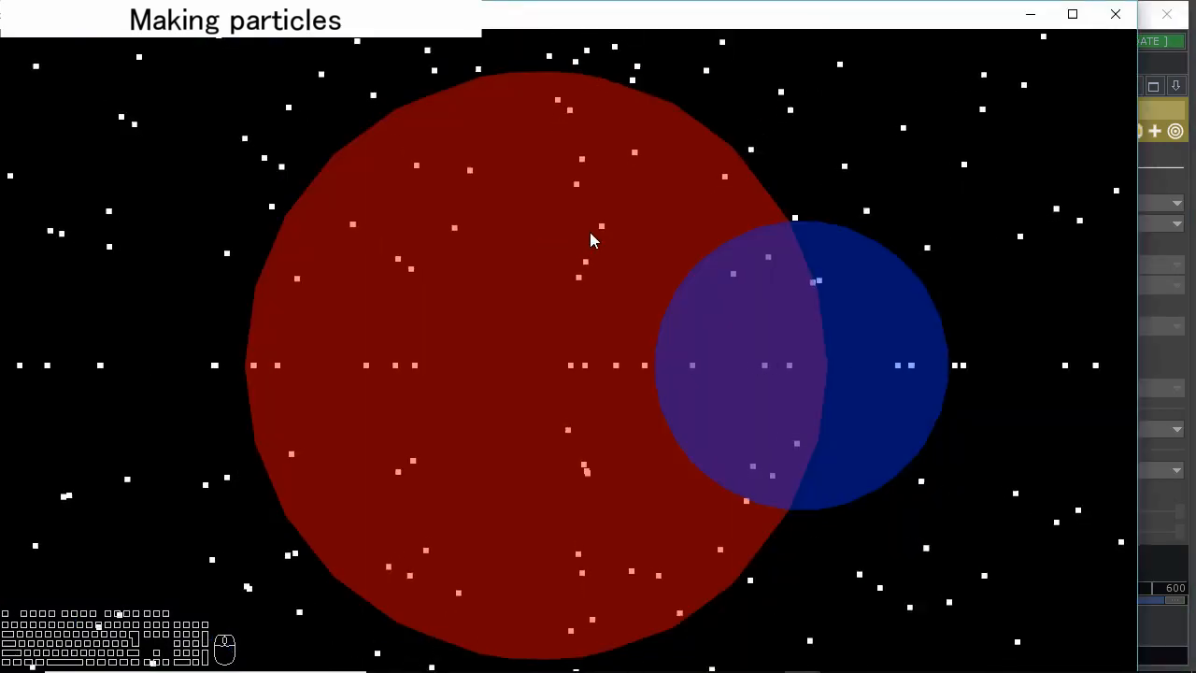
pyautogui.moveTo(1136, 210); pyautogui.dragTo(505, 224)
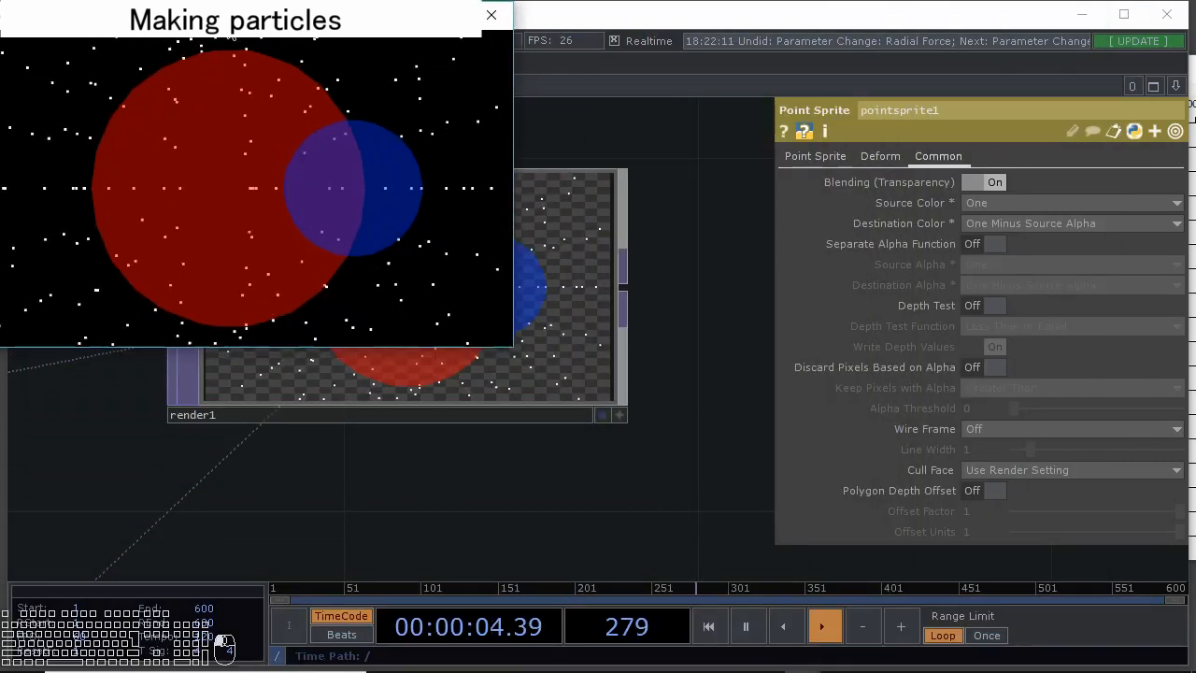
# Move the render1 viewer window clear of the network and set metaball1's Center X to 1.3
pyautogui.moveTo(281, 14); pyautogui.dragTo(964, 293)
pyautogui.scroll(-5, 240, 275)
pyautogui.scroll(-3, 468, 321)
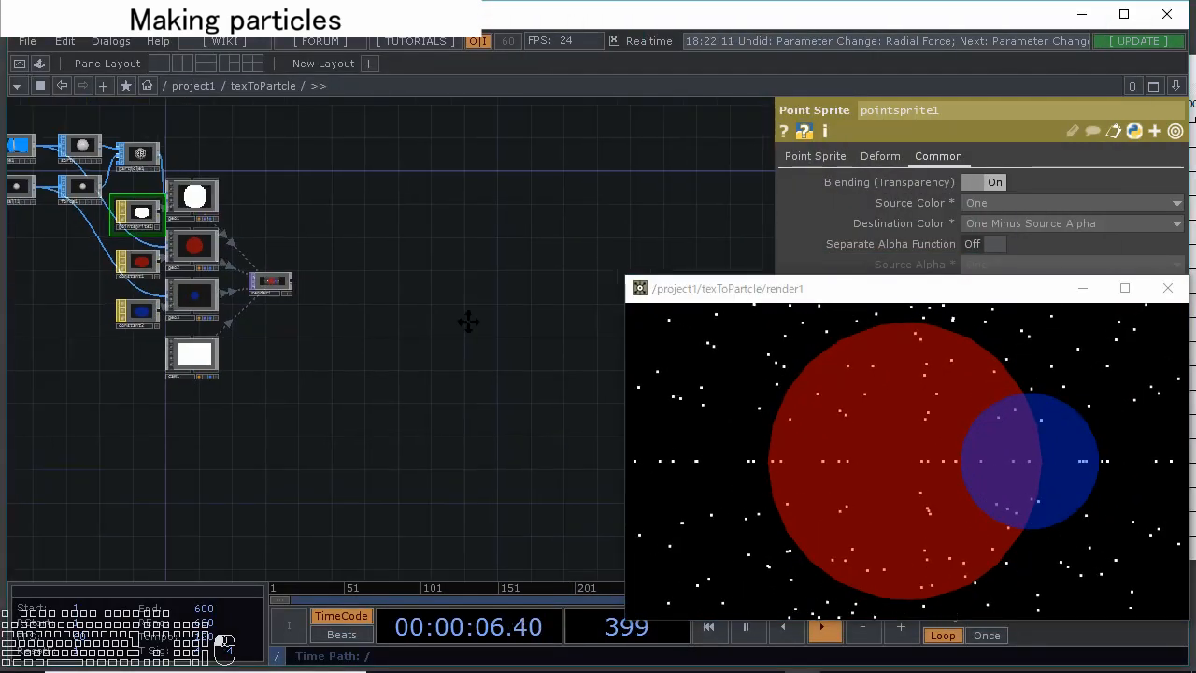
pyautogui.scroll(6, 240, 302)
pyautogui.click(258, 290)
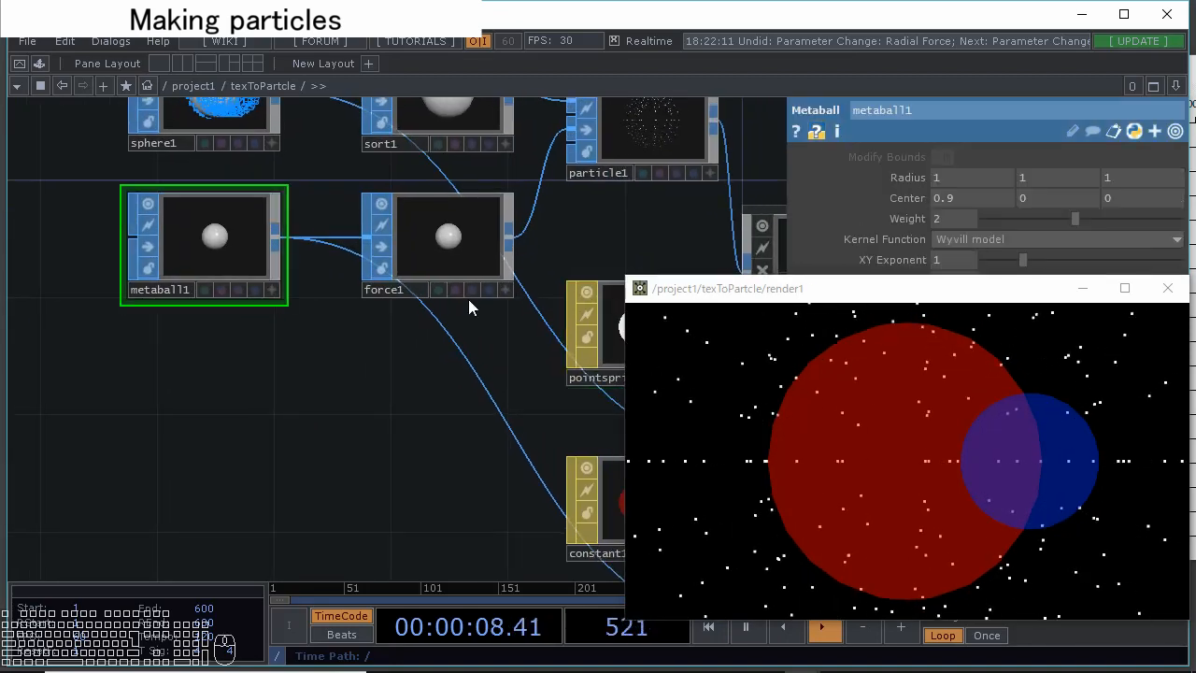
pyautogui.moveTo(982, 189); pyautogui.dragTo(1027, 190, button='middle')
# Turn on Radial Force for the force1 operator
pyautogui.moveTo(685, 268); pyautogui.dragTo(601, 248)
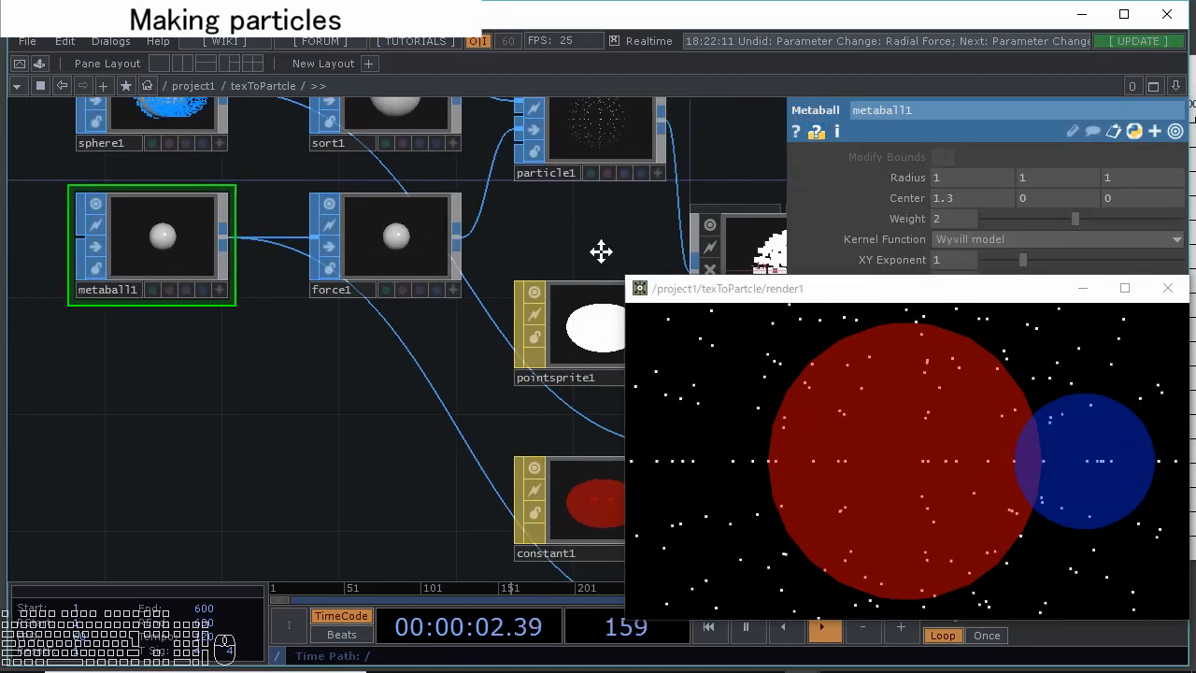
pyautogui.click(433, 262)
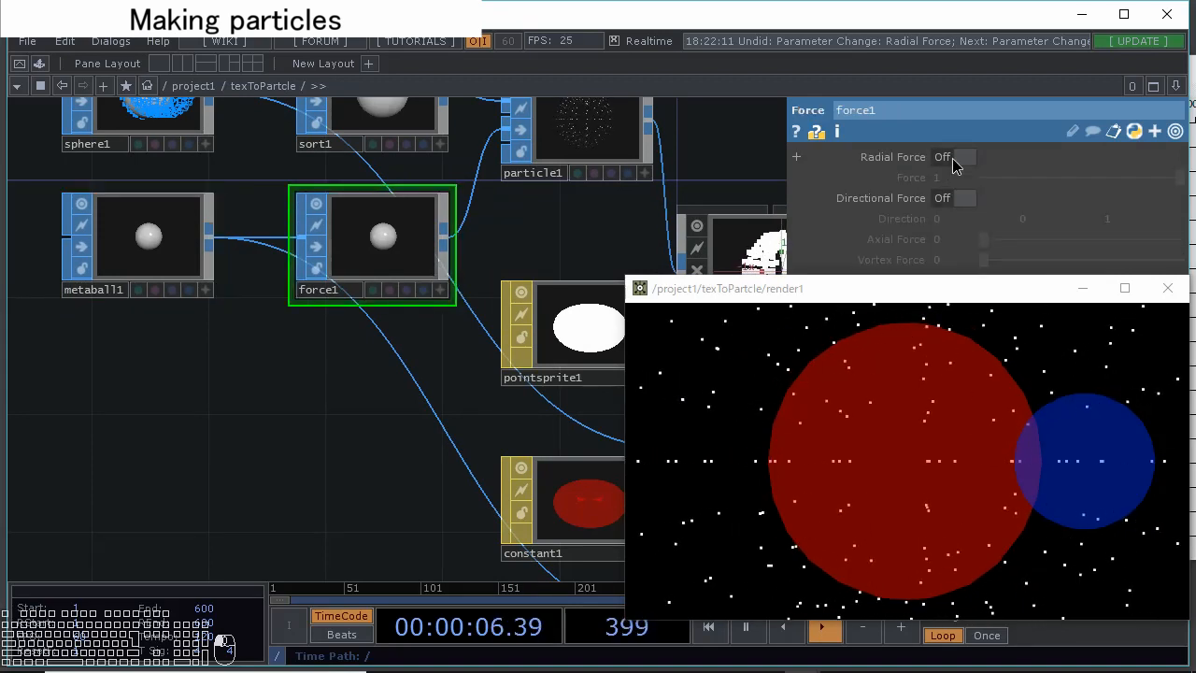
pyautogui.click(955, 159)
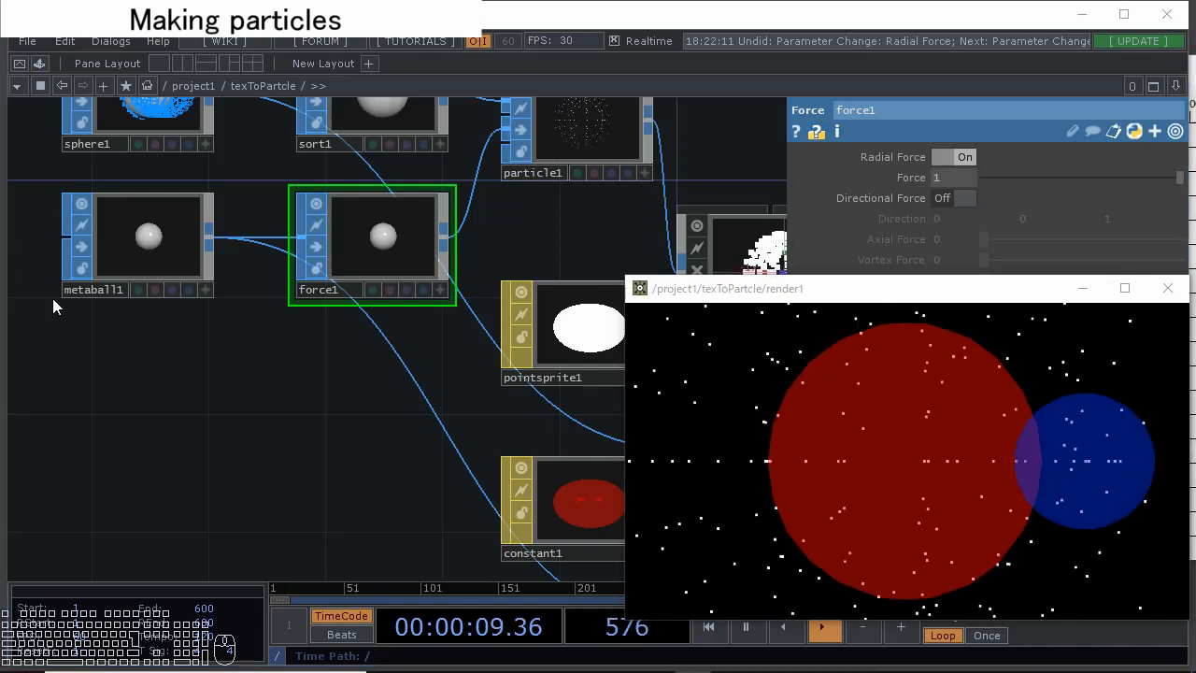
# Set metaball1's Radius to 3 on all three axes and its Center X to 0
pyautogui.click(149, 238)
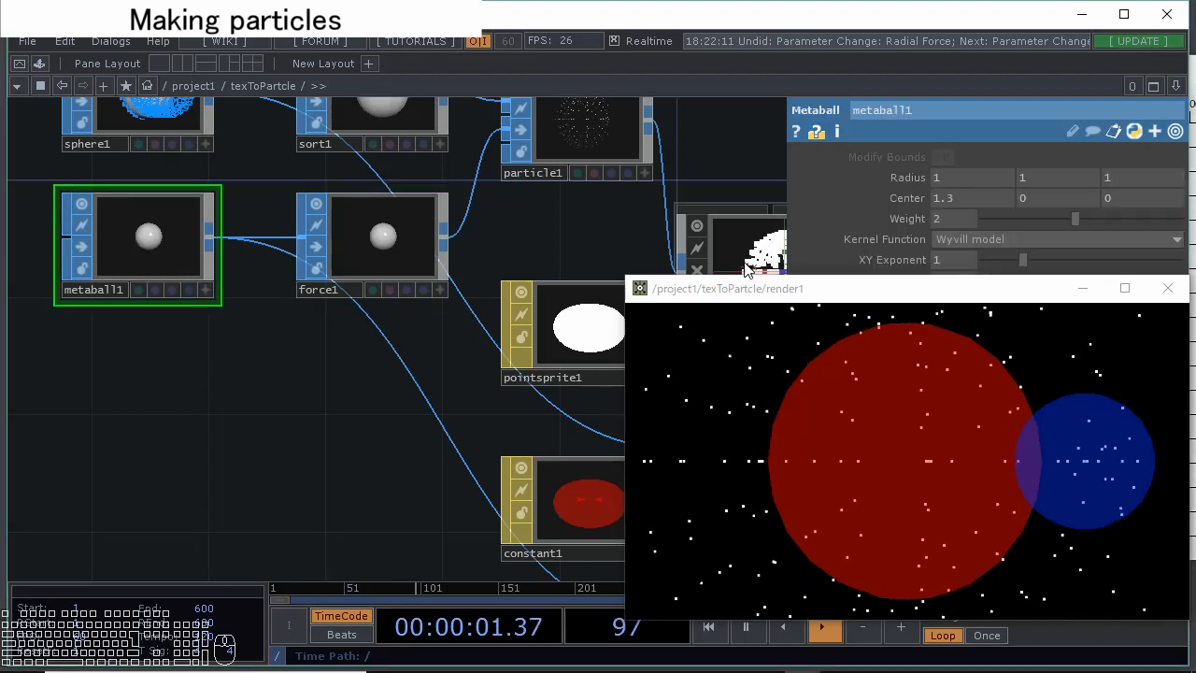
pyautogui.moveTo(902, 183); pyautogui.dragTo(1018, 161, button='middle')
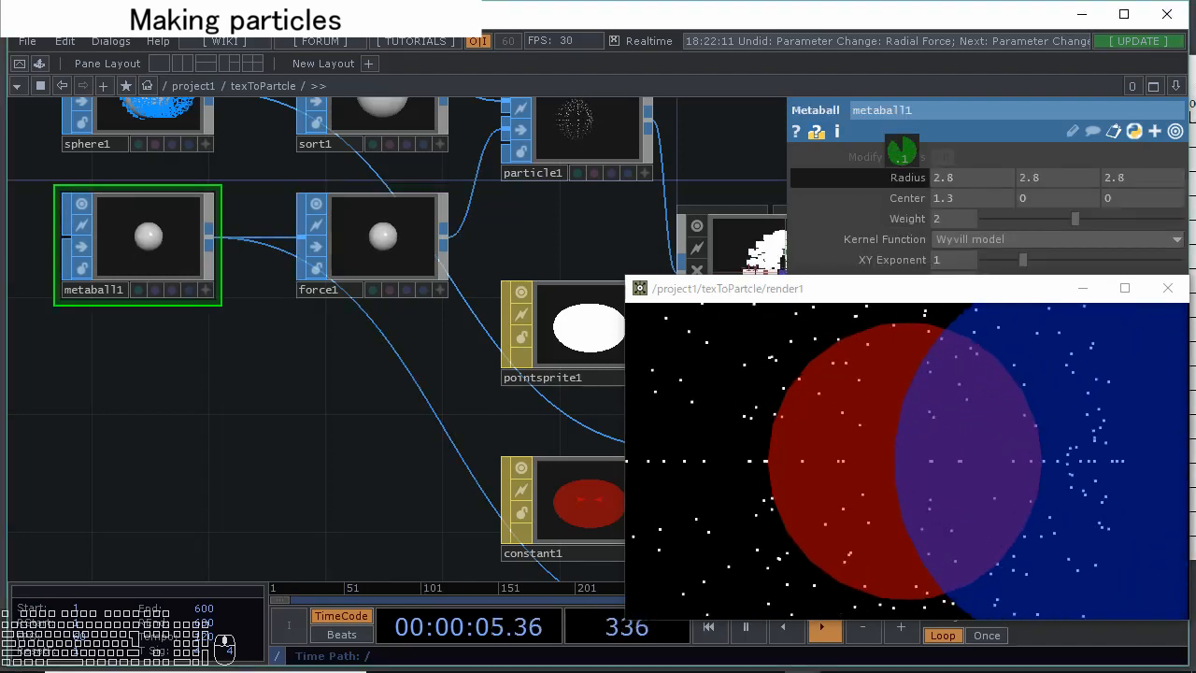
pyautogui.moveTo(902, 151); pyautogui.dragTo(904, 151, button='middle')
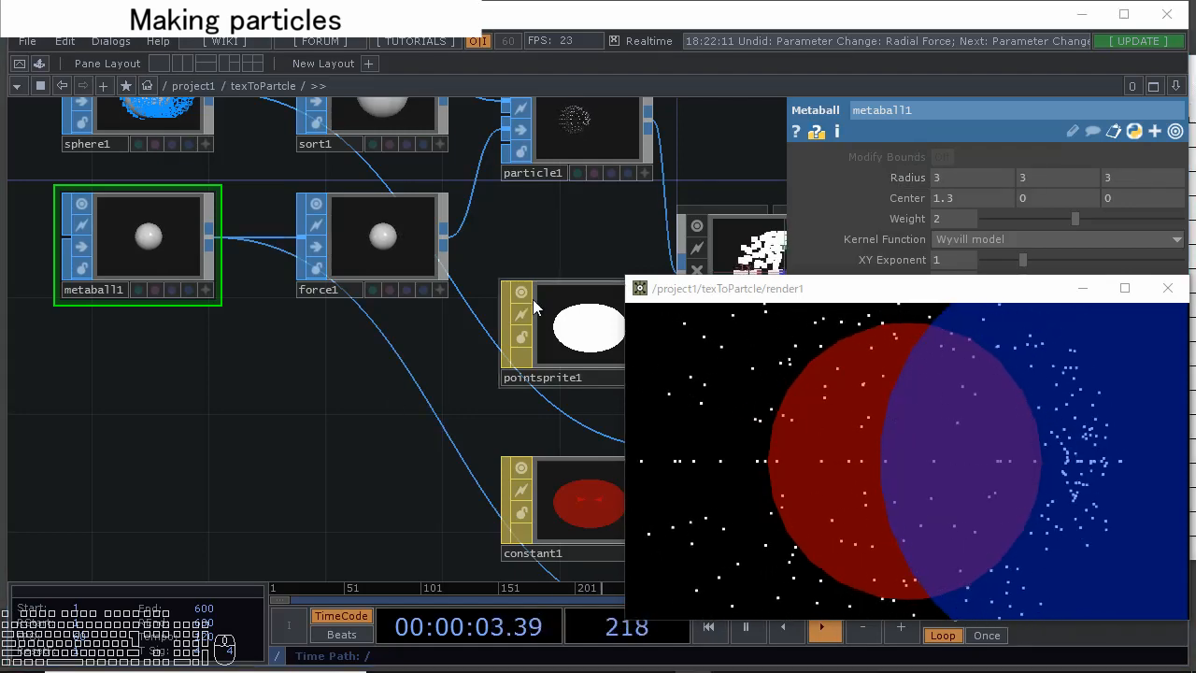
pyautogui.moveTo(978, 200); pyautogui.dragTo(864, 237)
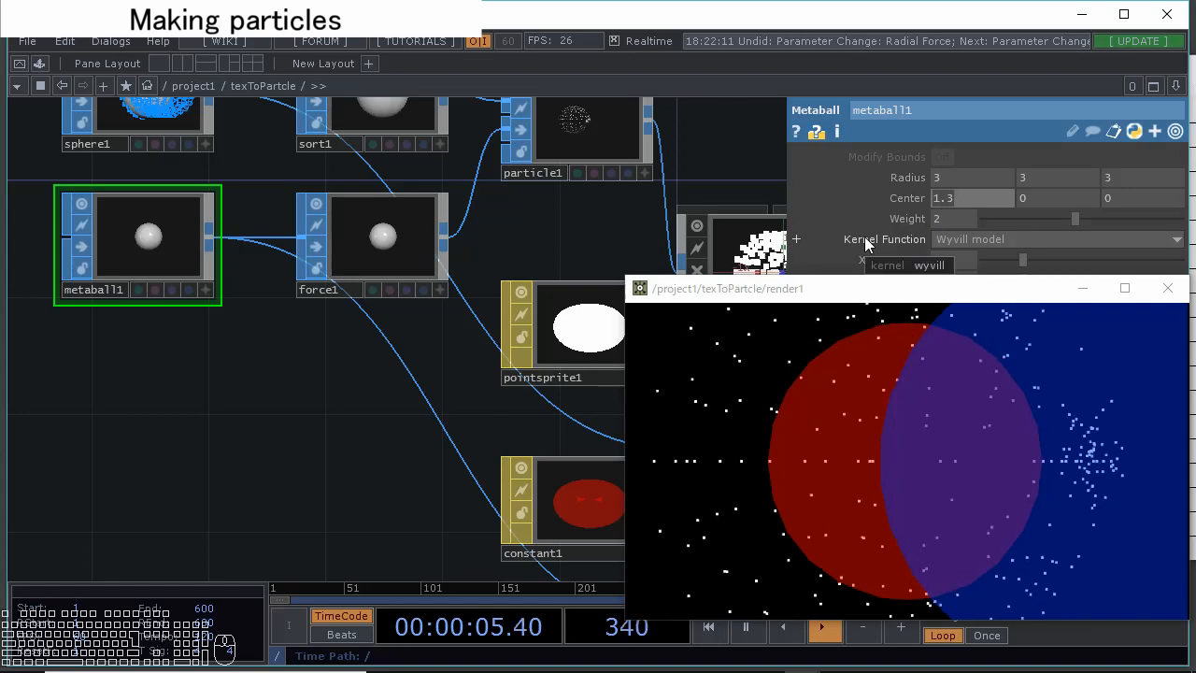
pyautogui.write('0')
pyautogui.press('Return')
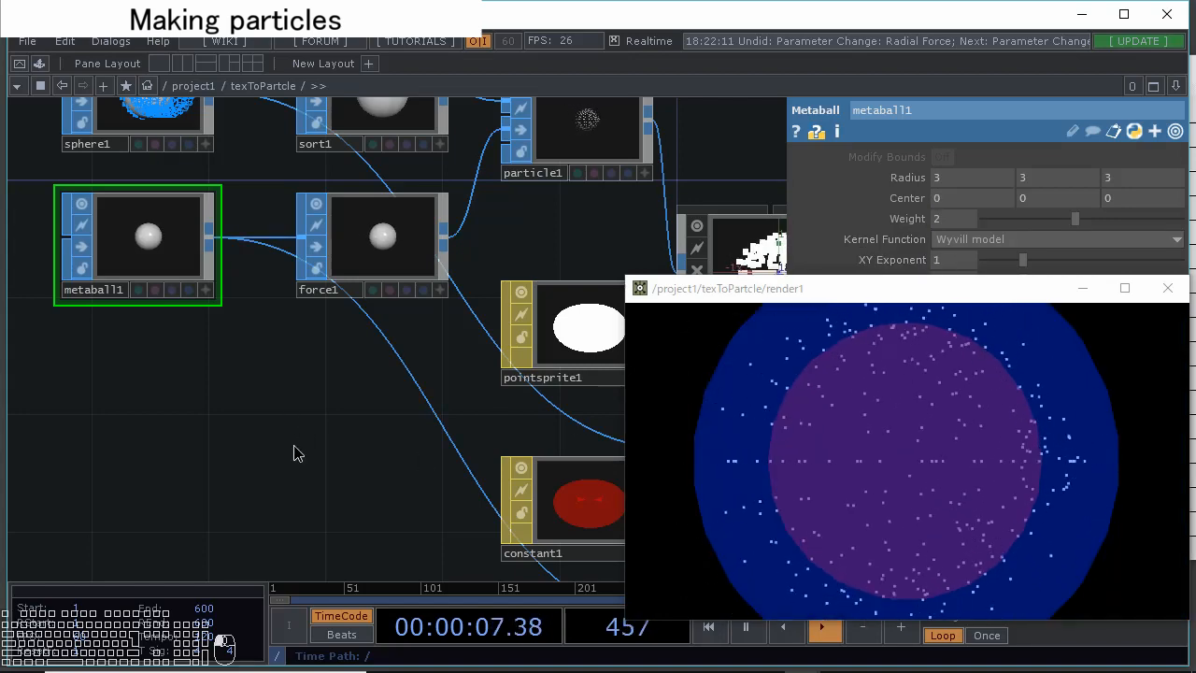
# Set sphere1's Radius to 0.1 on all three axes and close the render1 viewer window
pyautogui.moveTo(220, 179); pyautogui.dragTo(230, 261)
pyautogui.click(151, 162)
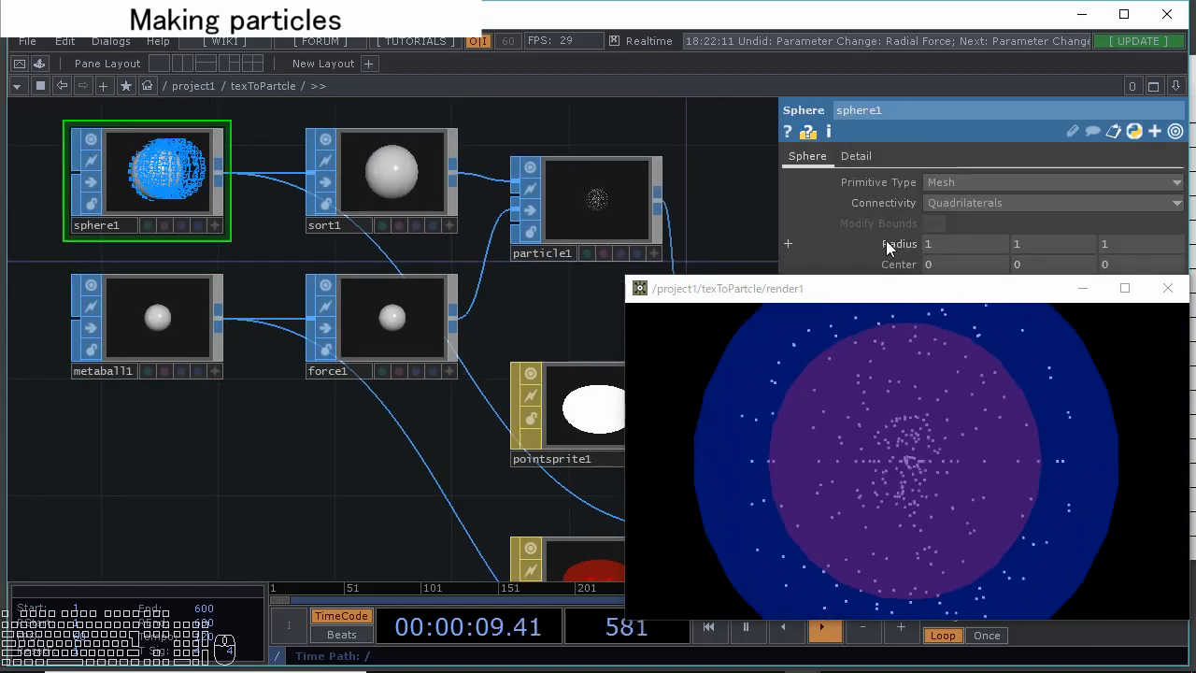
pyautogui.moveTo(887, 245); pyautogui.dragTo(830, 226, button='middle')
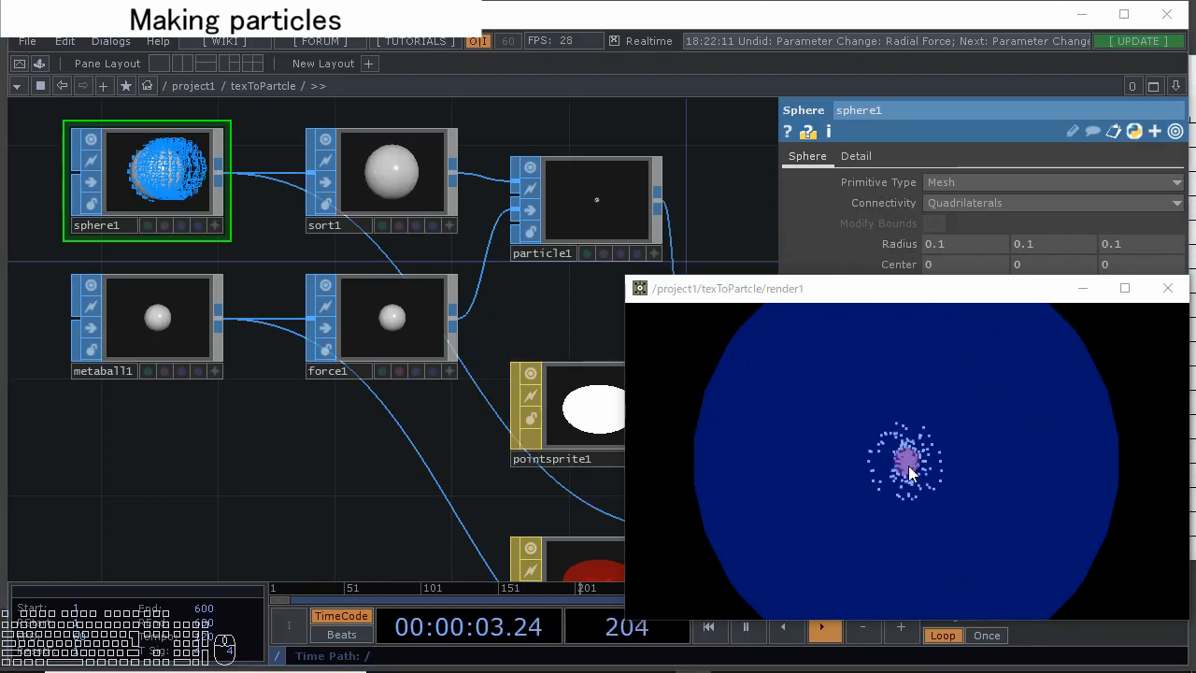
pyautogui.click(1168, 288)
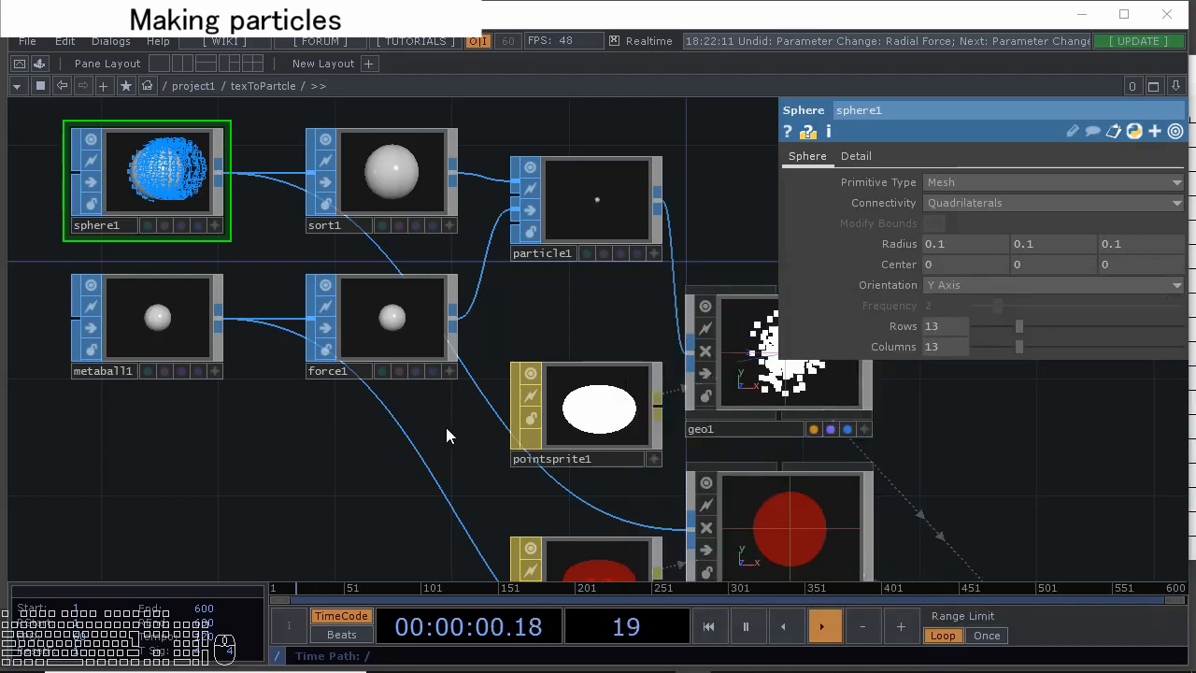
# Add a Rectangle SOP in the empty area above render1 and set its Size to 0.1 by 0.1
pyautogui.moveTo(939, 420); pyautogui.dragTo(480, 227)
pyautogui.scroll(-5, 555, 287)
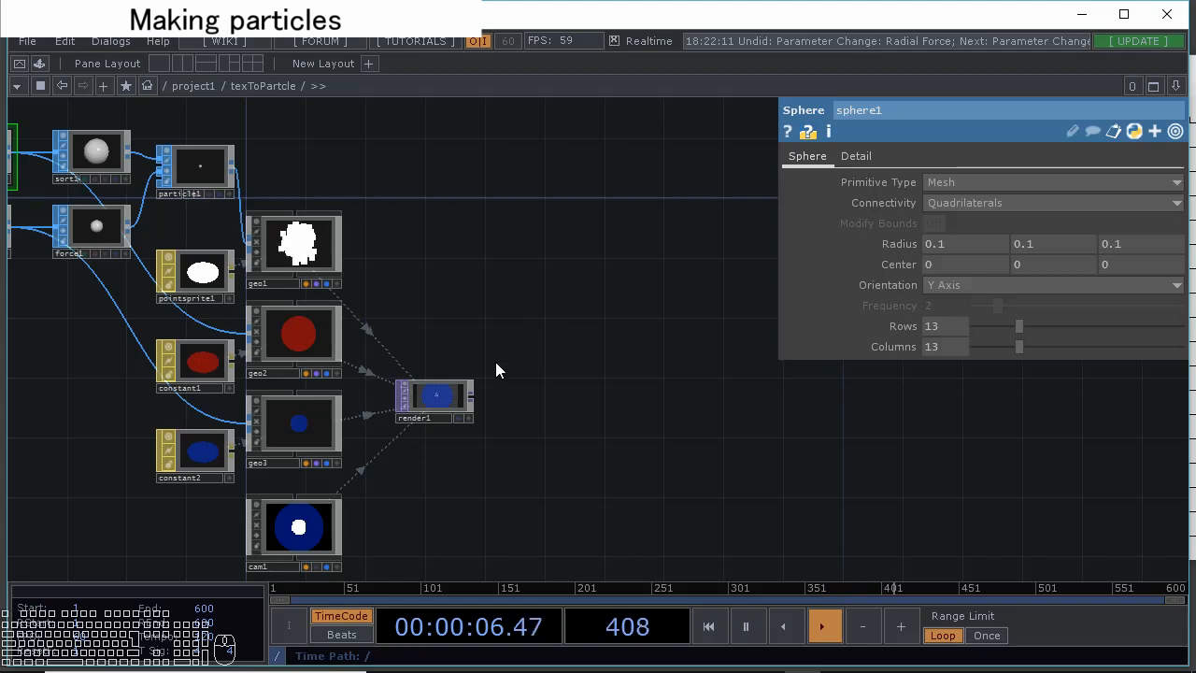
pyautogui.scroll(5, 493, 371)
pyautogui.moveTo(514, 243); pyautogui.dragTo(427, 277)
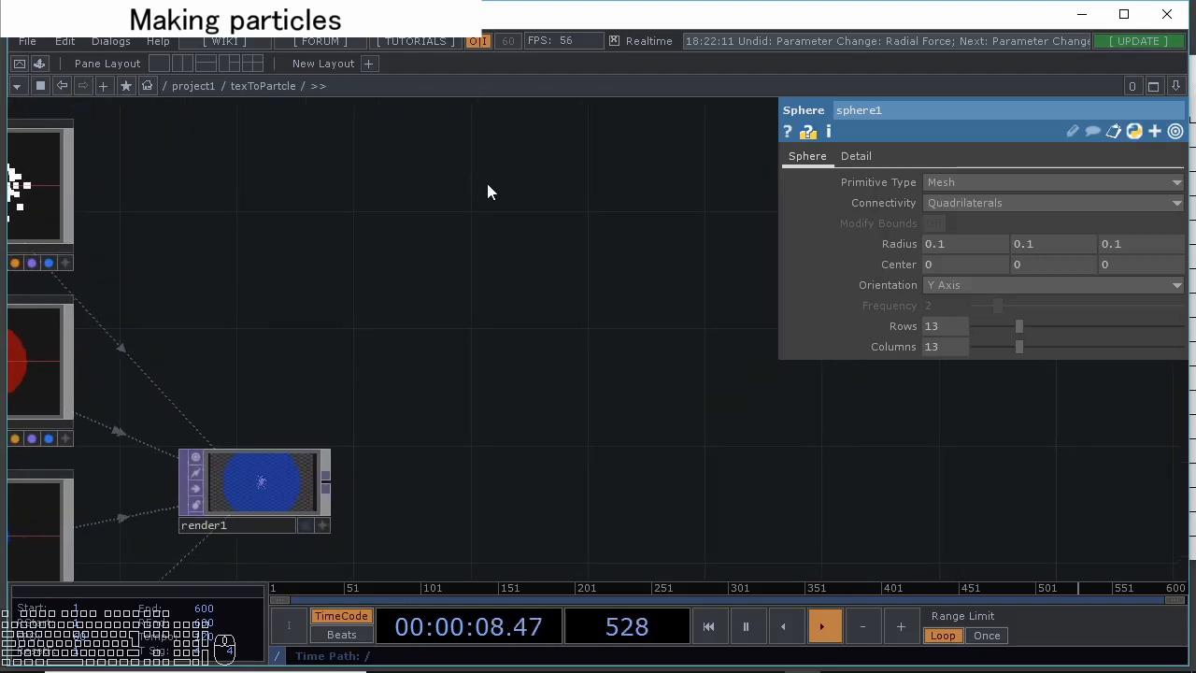
pyautogui.press('Tab')
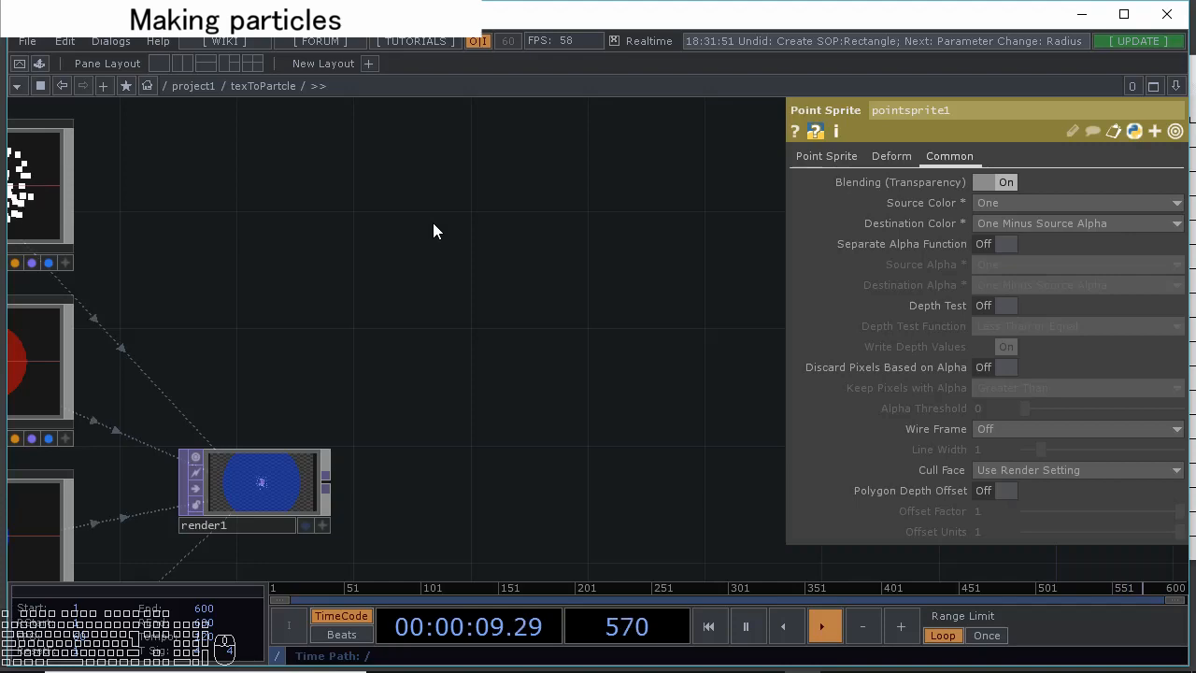
pyautogui.press('Tab')
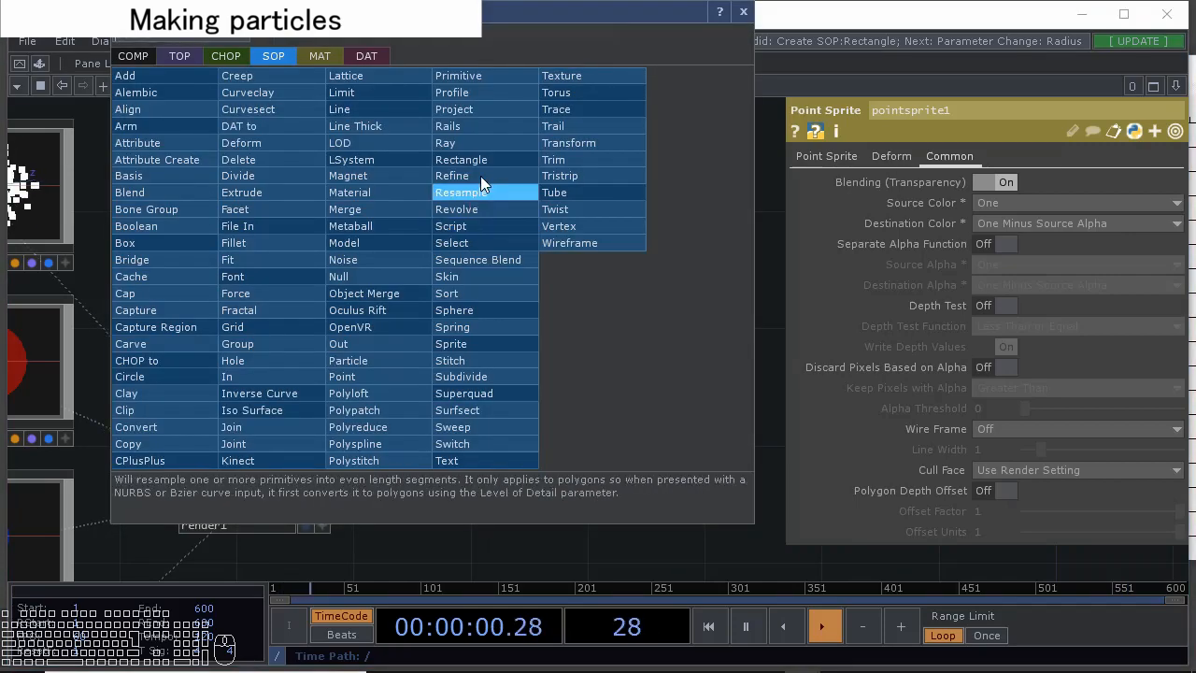
pyautogui.click(480, 178)
pyautogui.click(460, 187)
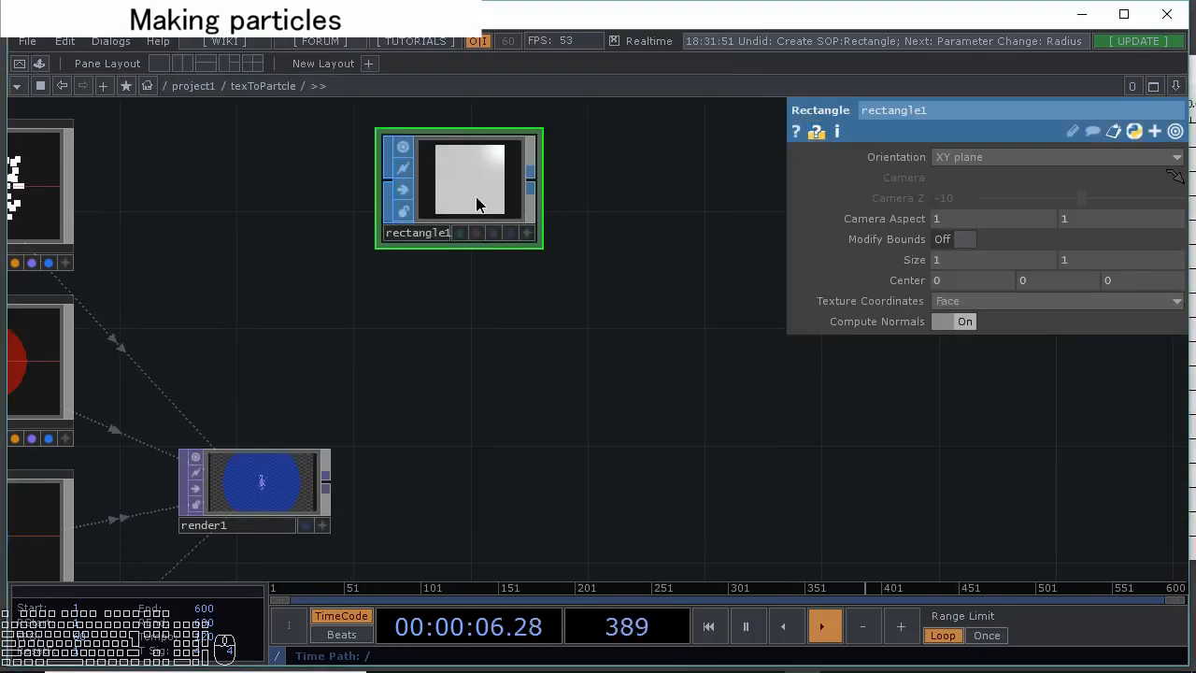
pyautogui.moveTo(921, 264); pyautogui.dragTo(908, 227)
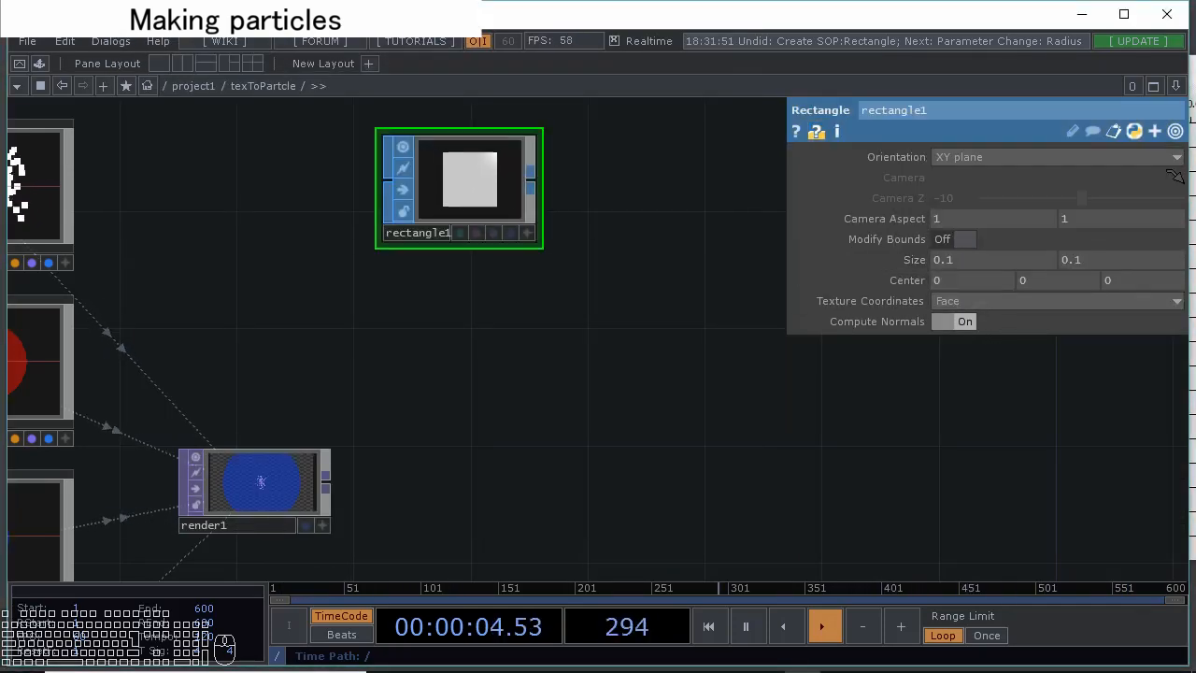
# Create a Geometry COMP from rectangle1's output and place it beside the rectangle
pyautogui.moveTo(601, 187); pyautogui.dragTo(322, 396)
pyautogui.rightClick(269, 401)
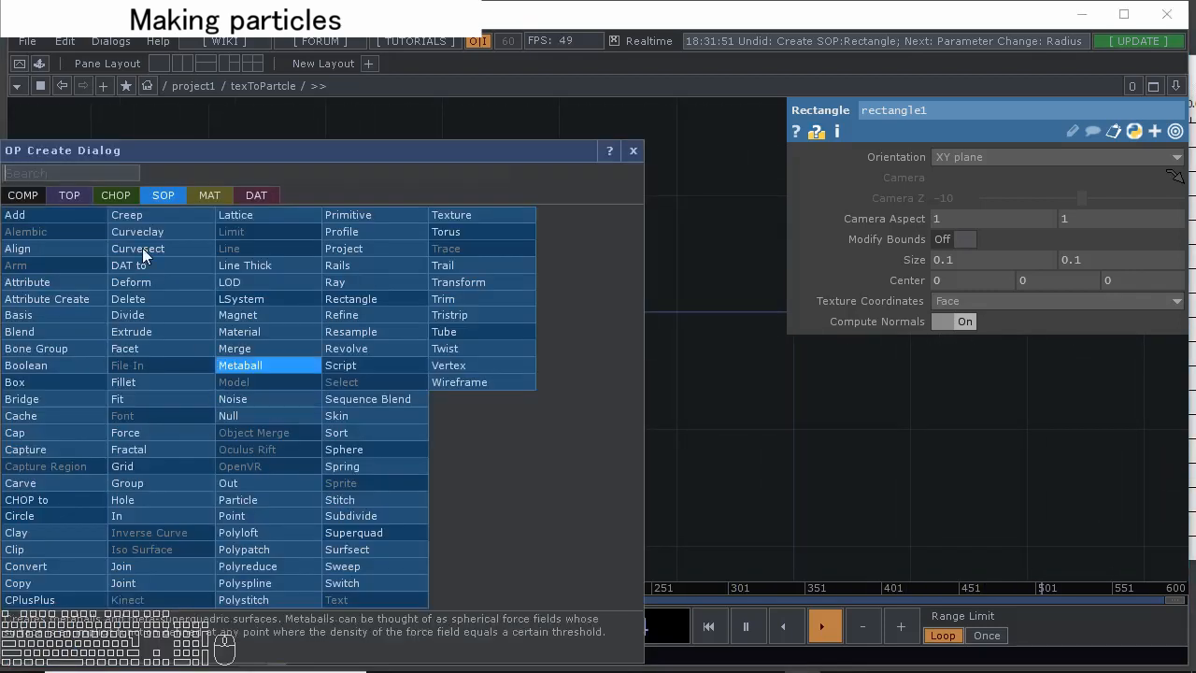
pyautogui.click(28, 197)
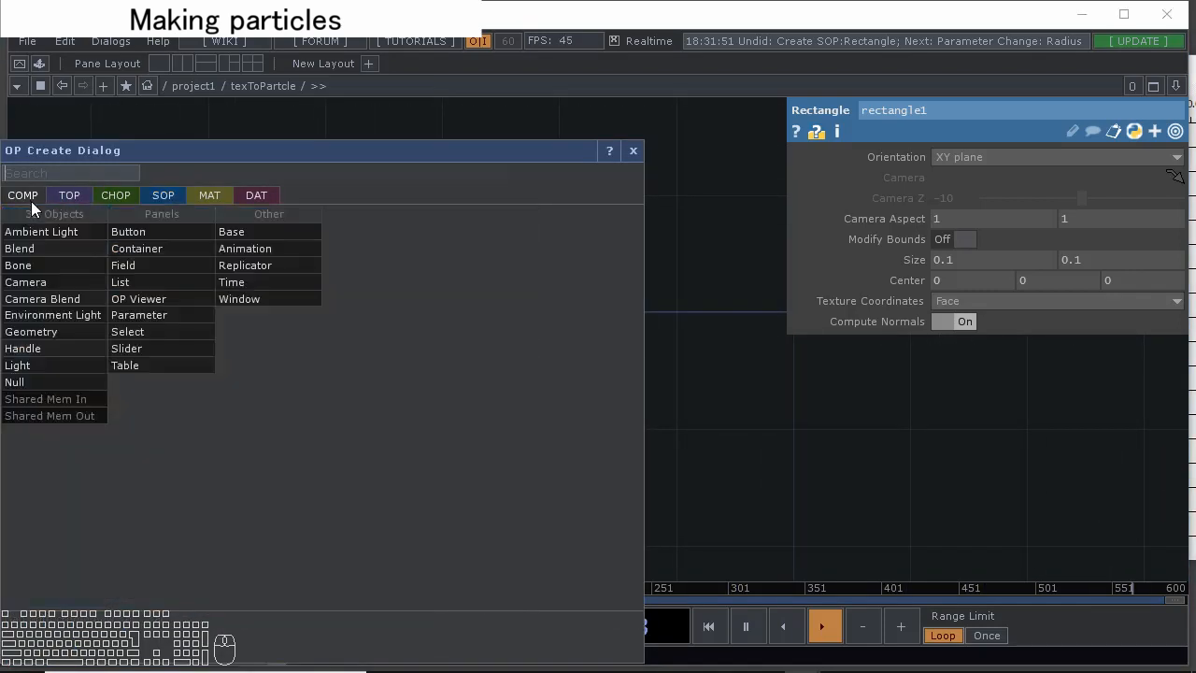
pyautogui.click(58, 331)
pyautogui.click(436, 371)
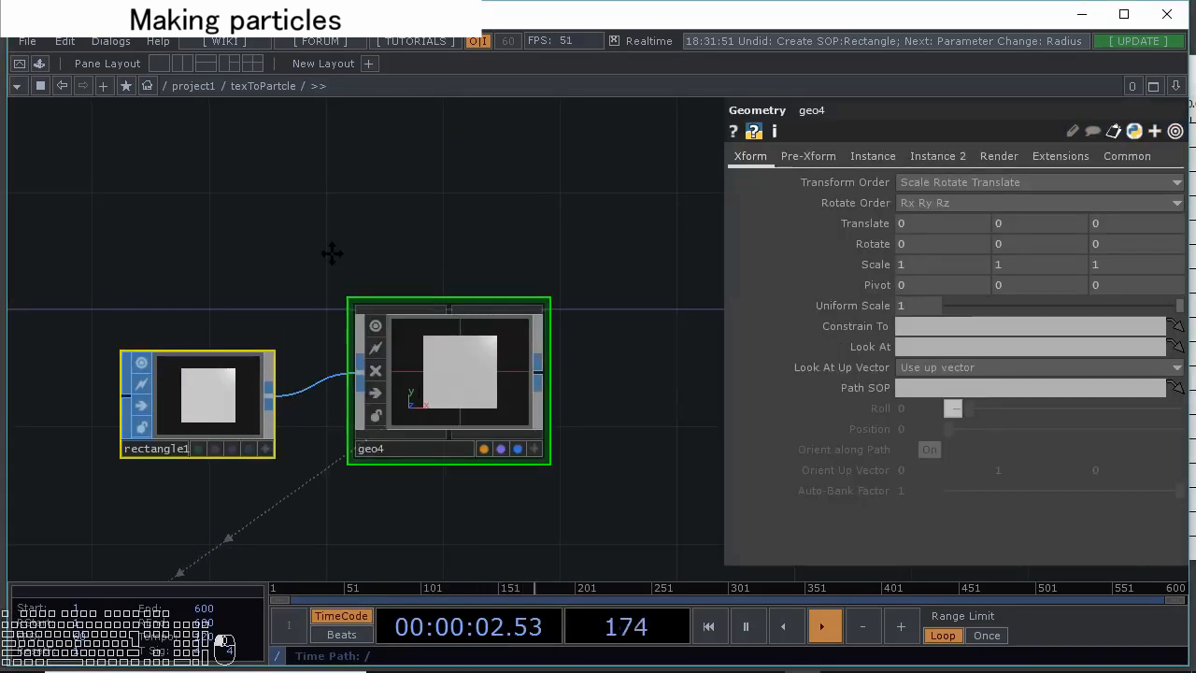
# Create a SOP to CHOP from particle1's output and place it above geo1
pyautogui.moveTo(331, 253); pyautogui.dragTo(420, 271)
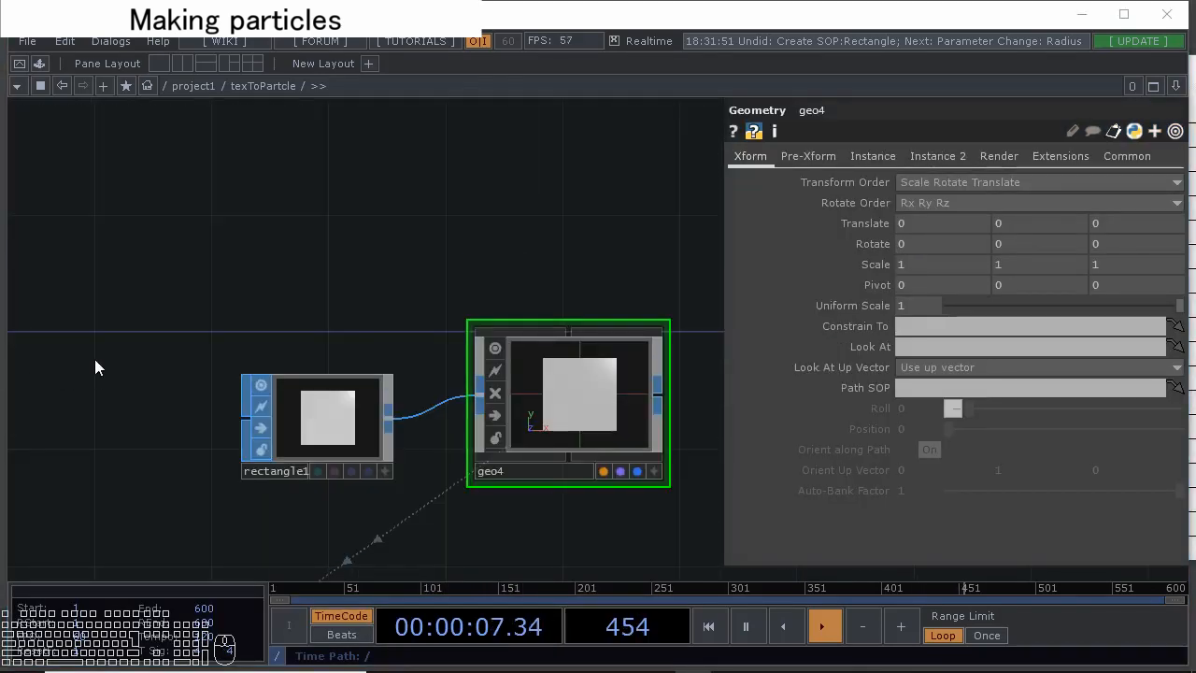
pyautogui.scroll(-6, 323, 251)
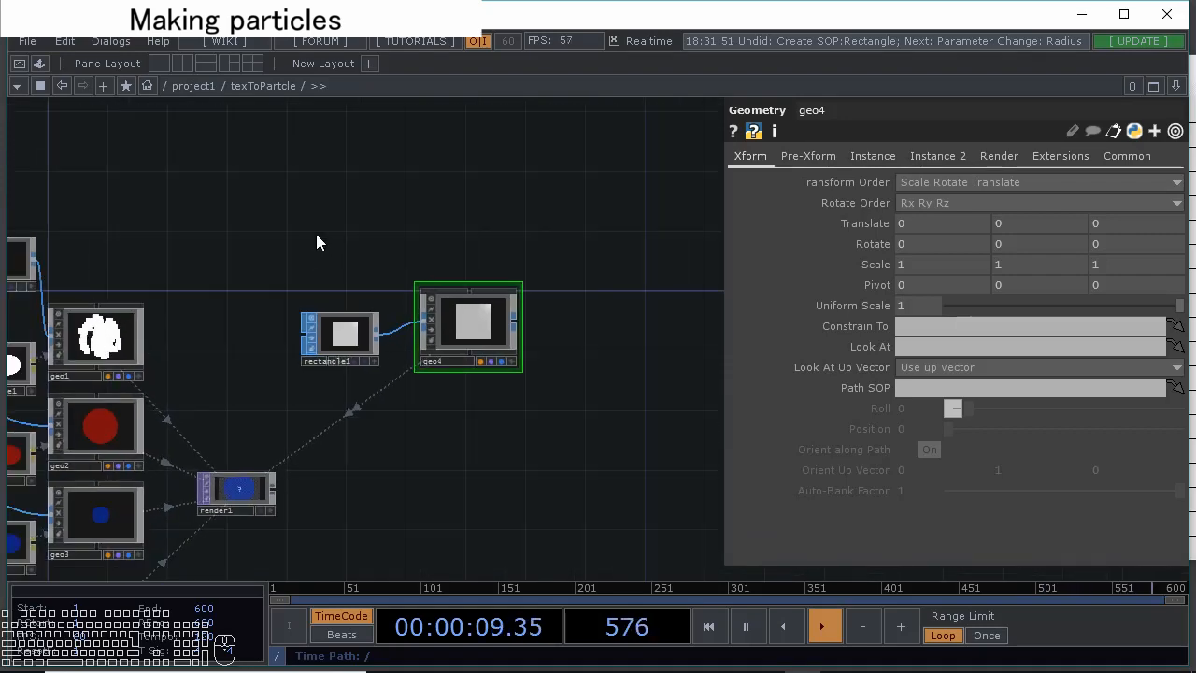
pyautogui.rightClick(140, 280)
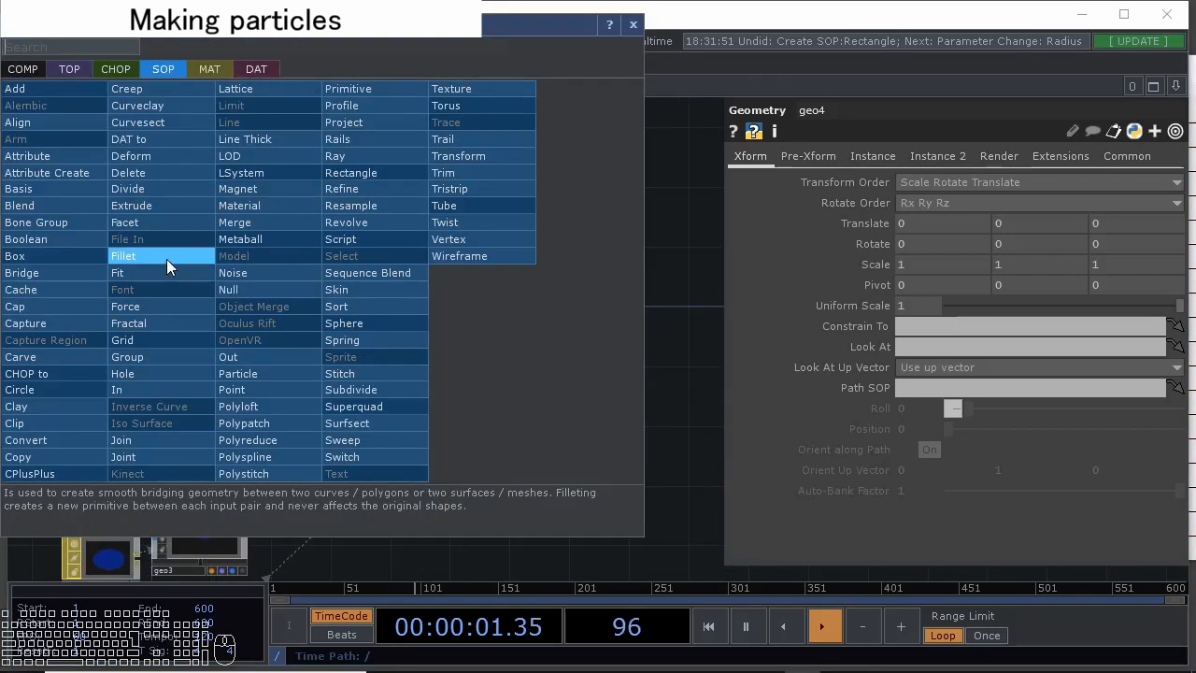
pyautogui.click(114, 68)
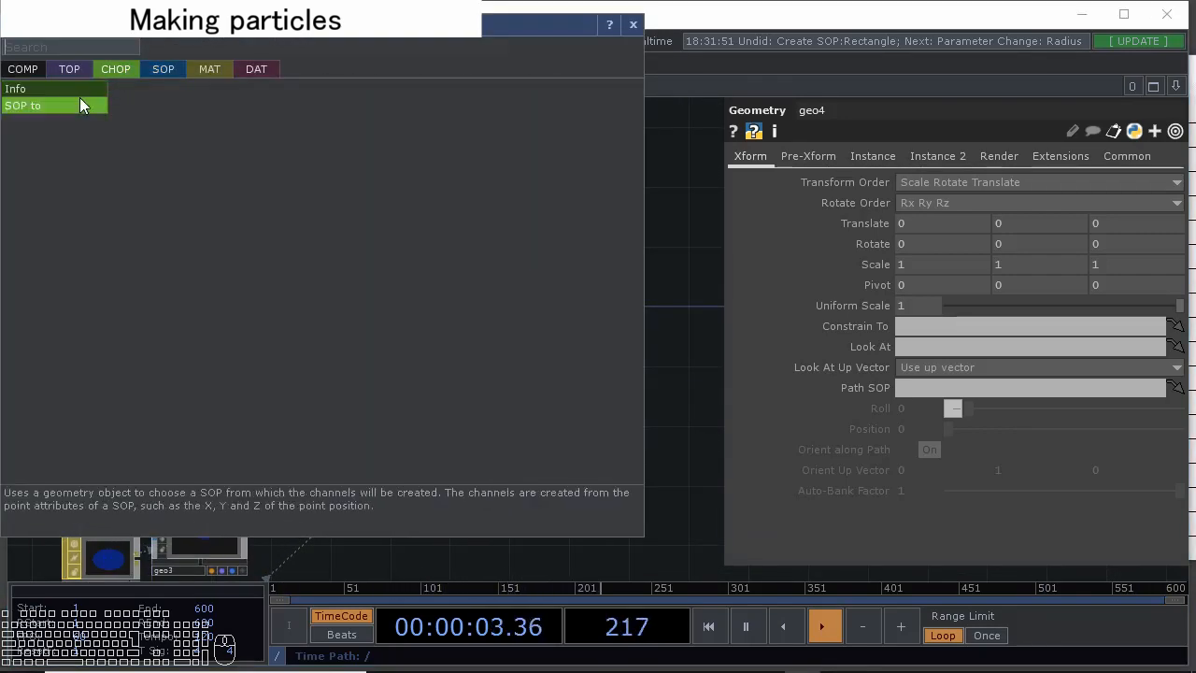
pyautogui.click(83, 105)
pyautogui.click(242, 203)
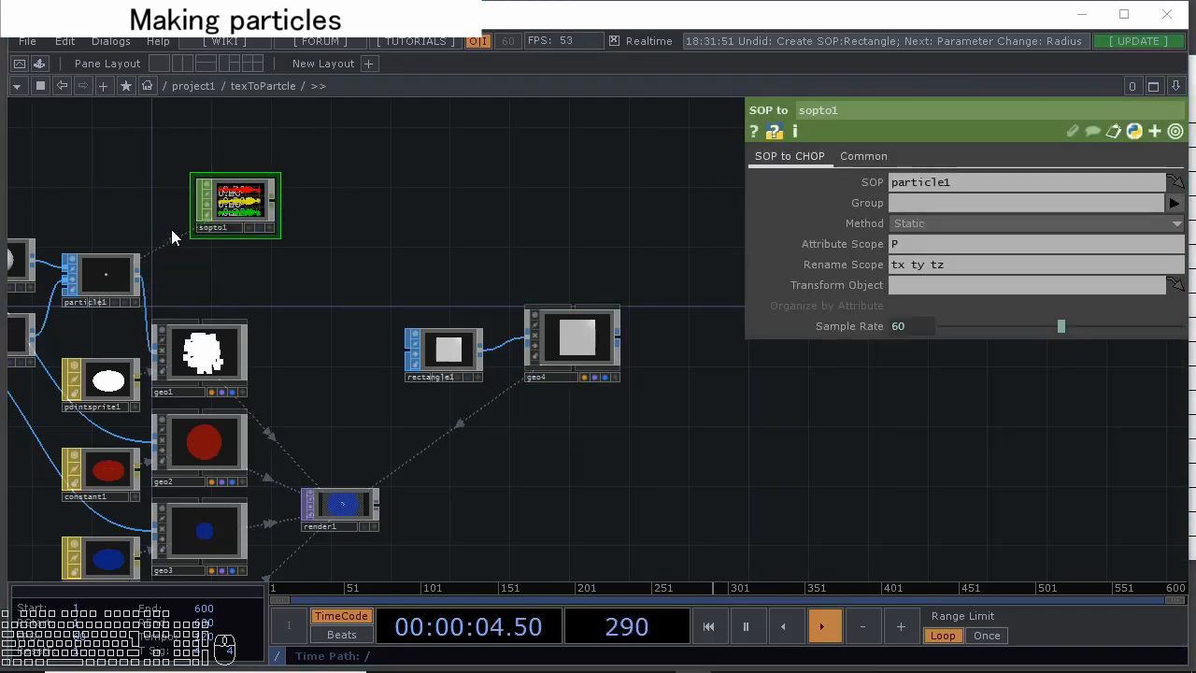
# Set sopto1's Attribute Scope to P(0) P(1) P(2)
pyautogui.scroll(5, 174, 235)
pyautogui.scroll(2, 266, 247)
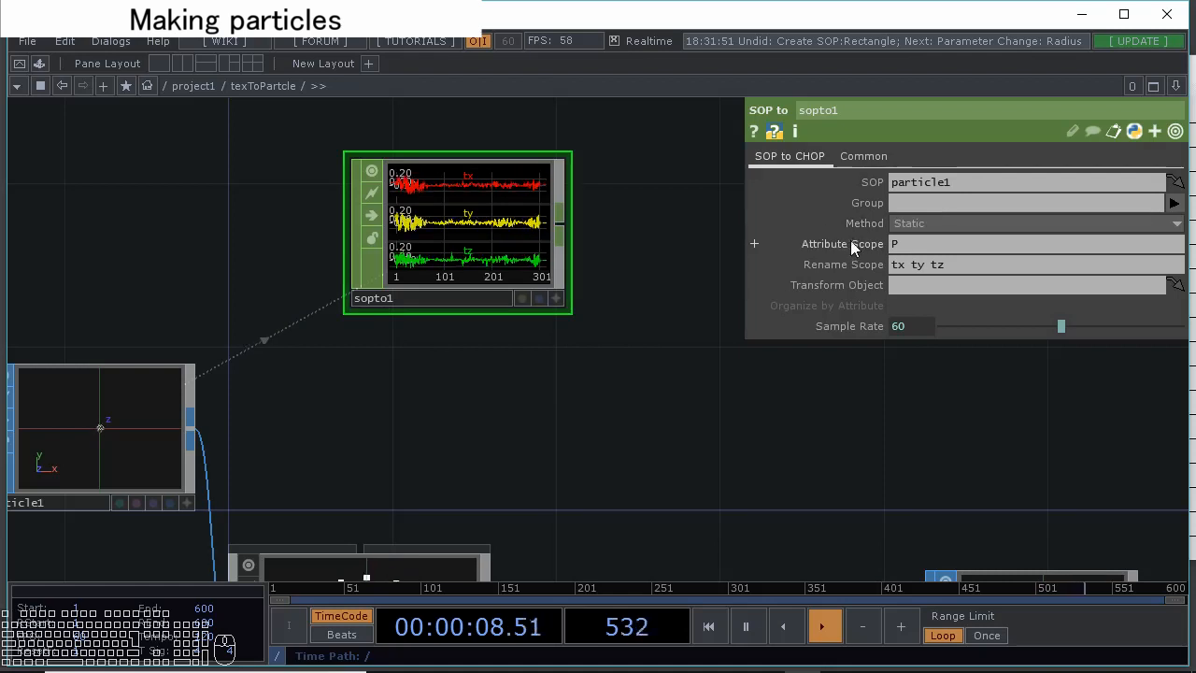
pyautogui.click(903, 244)
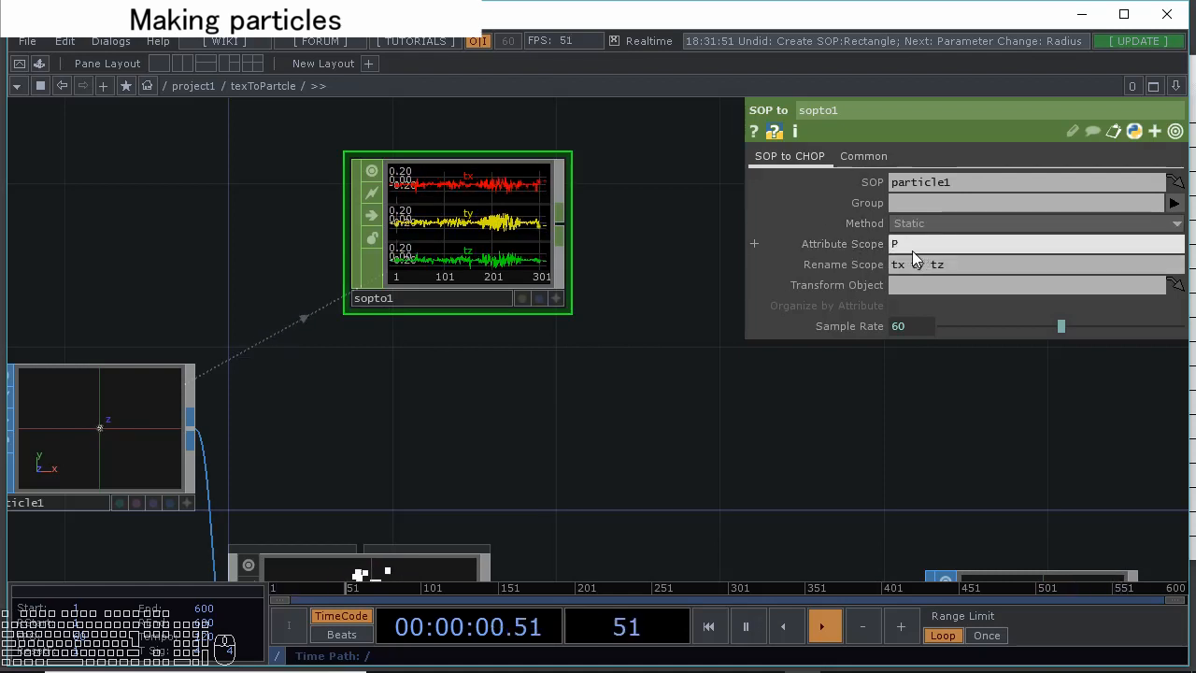
pyautogui.write('(0')
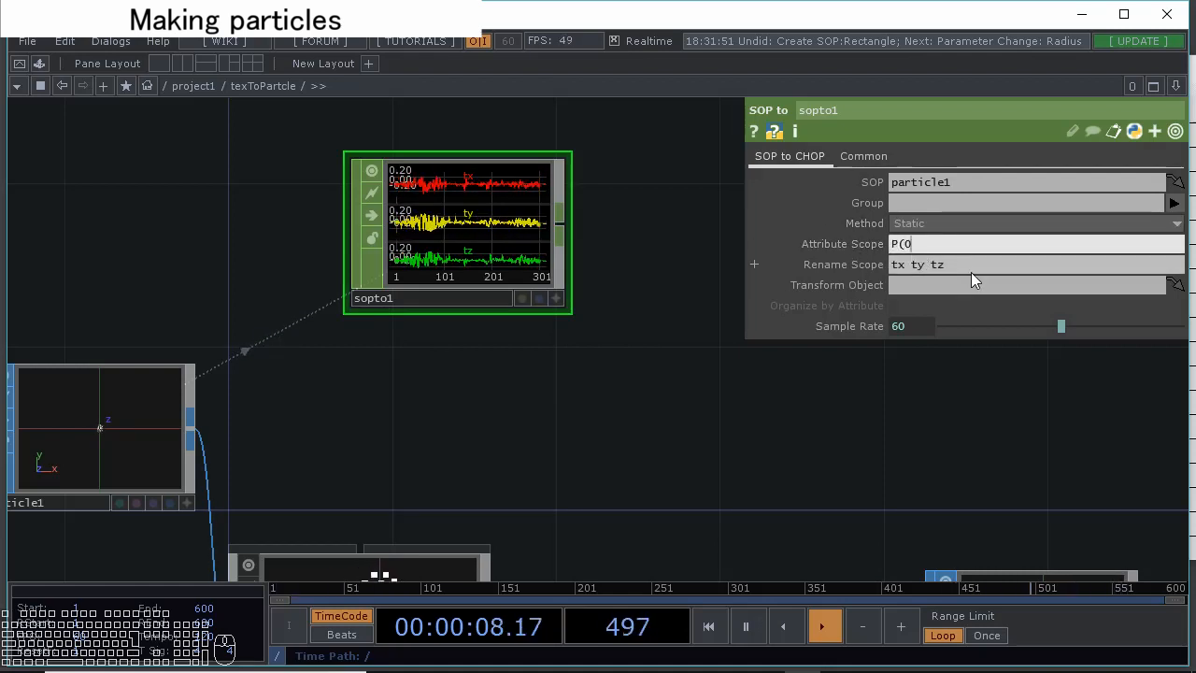
pyautogui.write(') P(')
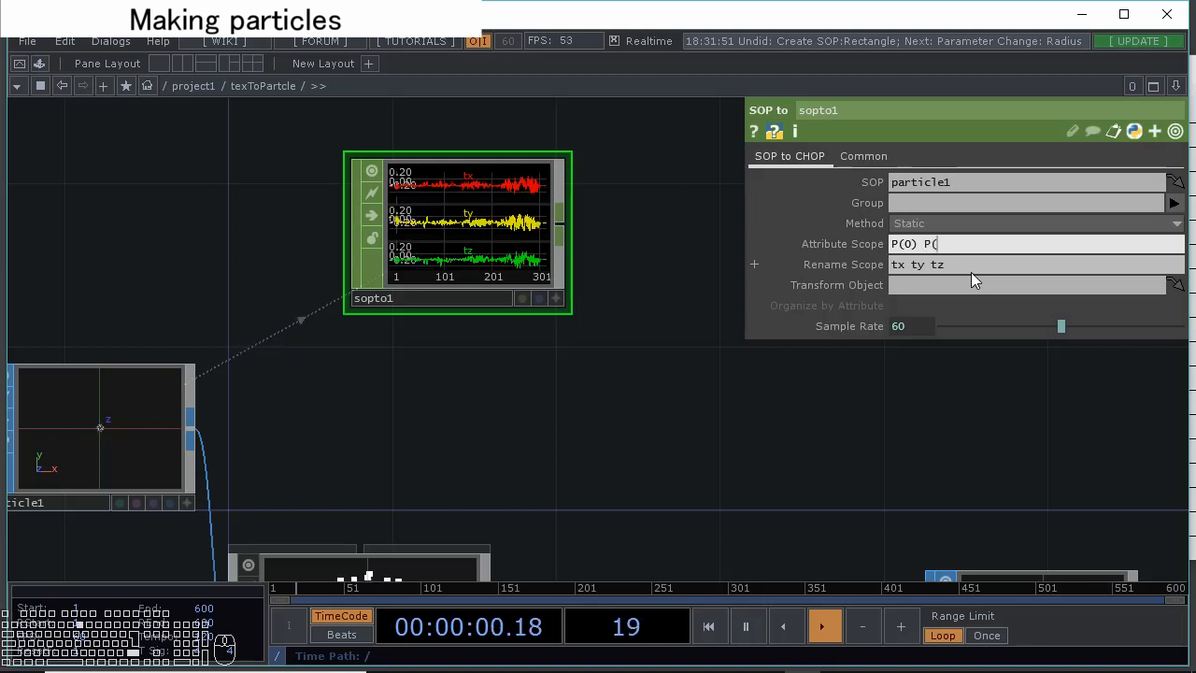
pyautogui.write('1) P')
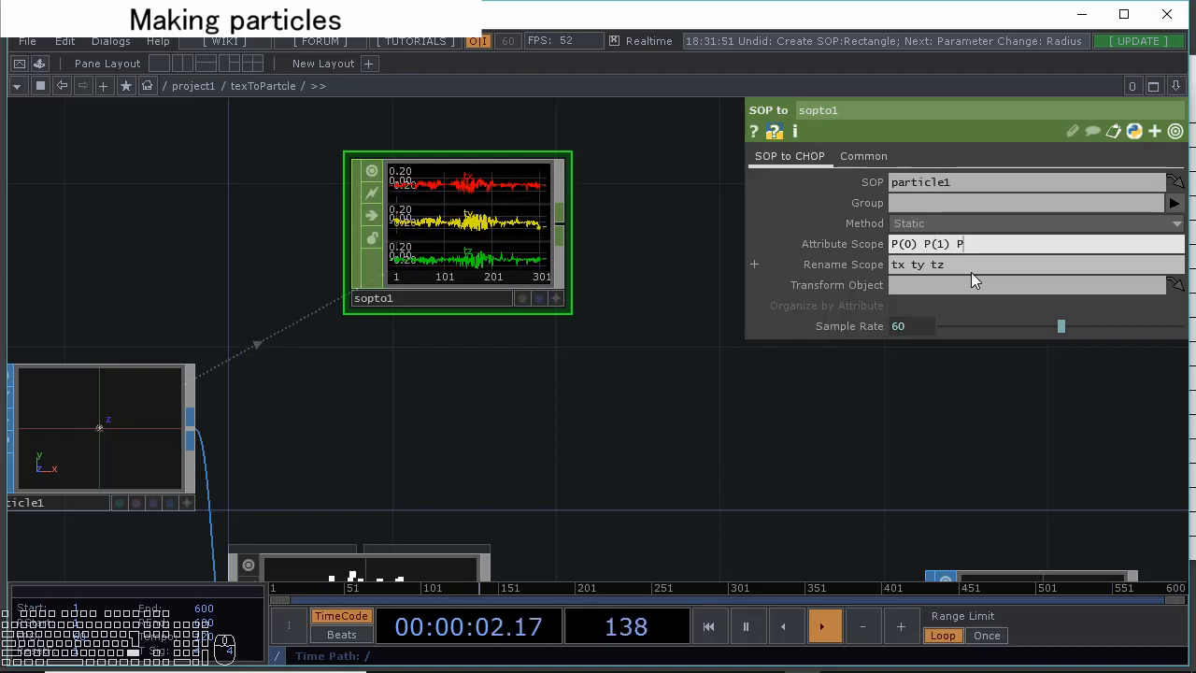
pyautogui.write('(2)')
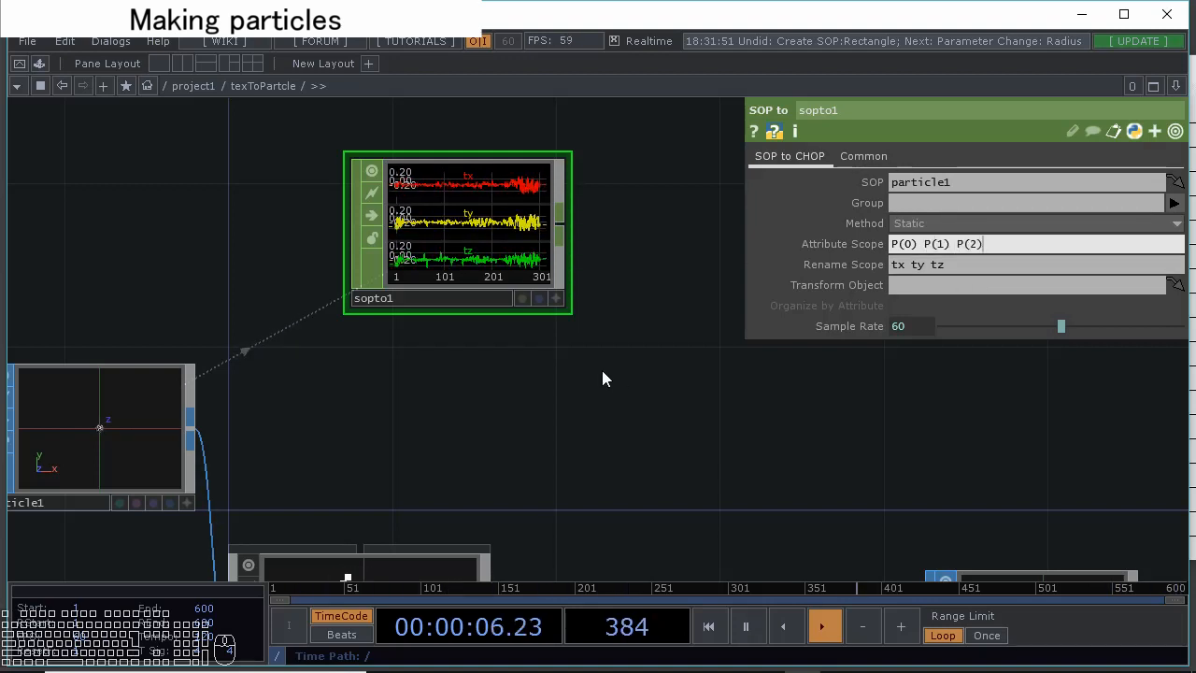
pyautogui.moveTo(575, 351); pyautogui.dragTo(586, 376)
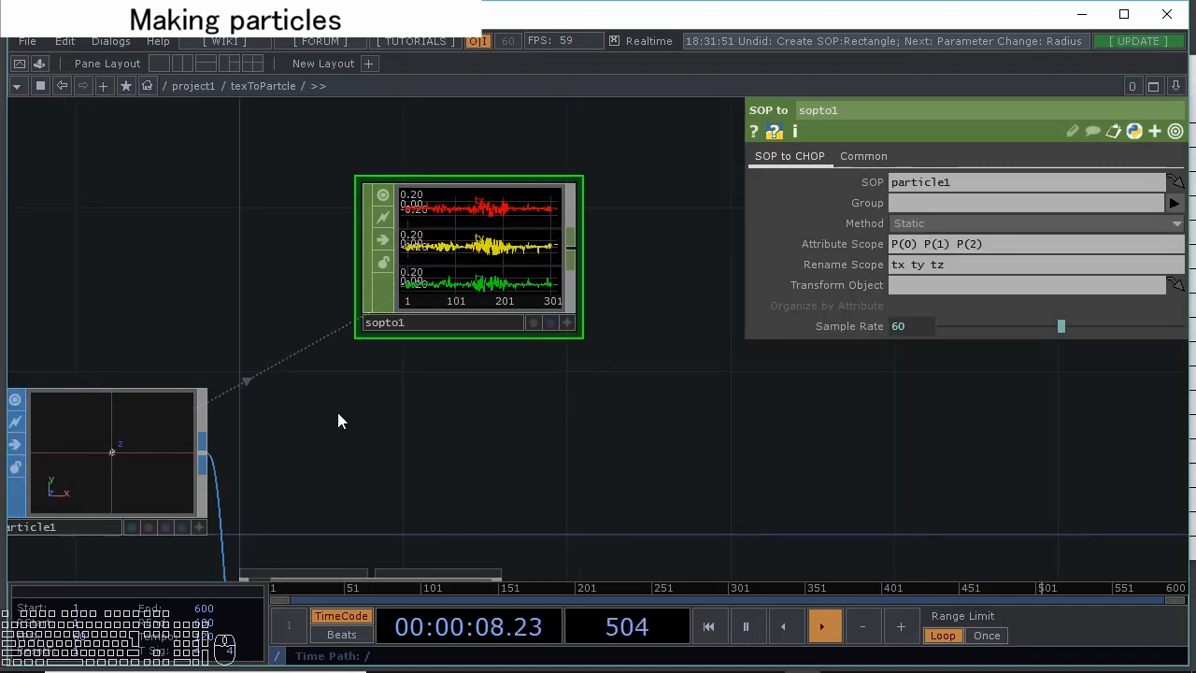
pyautogui.moveTo(327, 423); pyautogui.dragTo(329, 421)
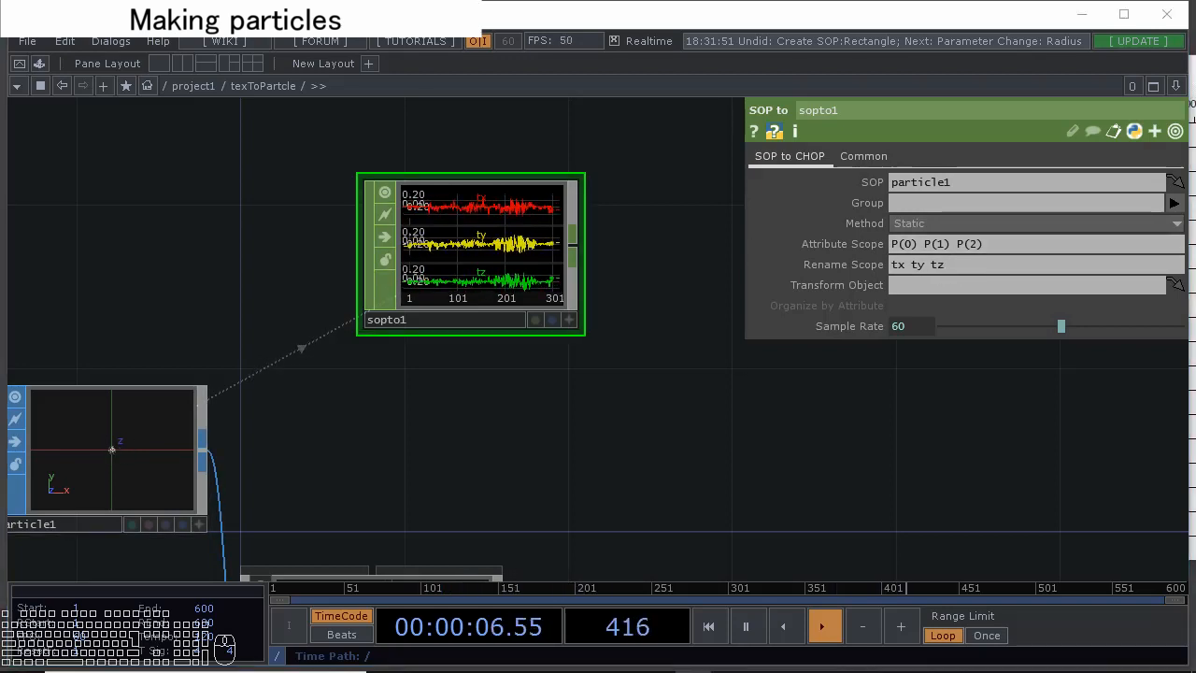
# Reduce sopto1's Attribute Scope to P(0) P(1) and its Rename Scope to tx ty
pyautogui.click(951, 237)
pyautogui.moveTo(951, 242); pyautogui.dragTo(998, 240)
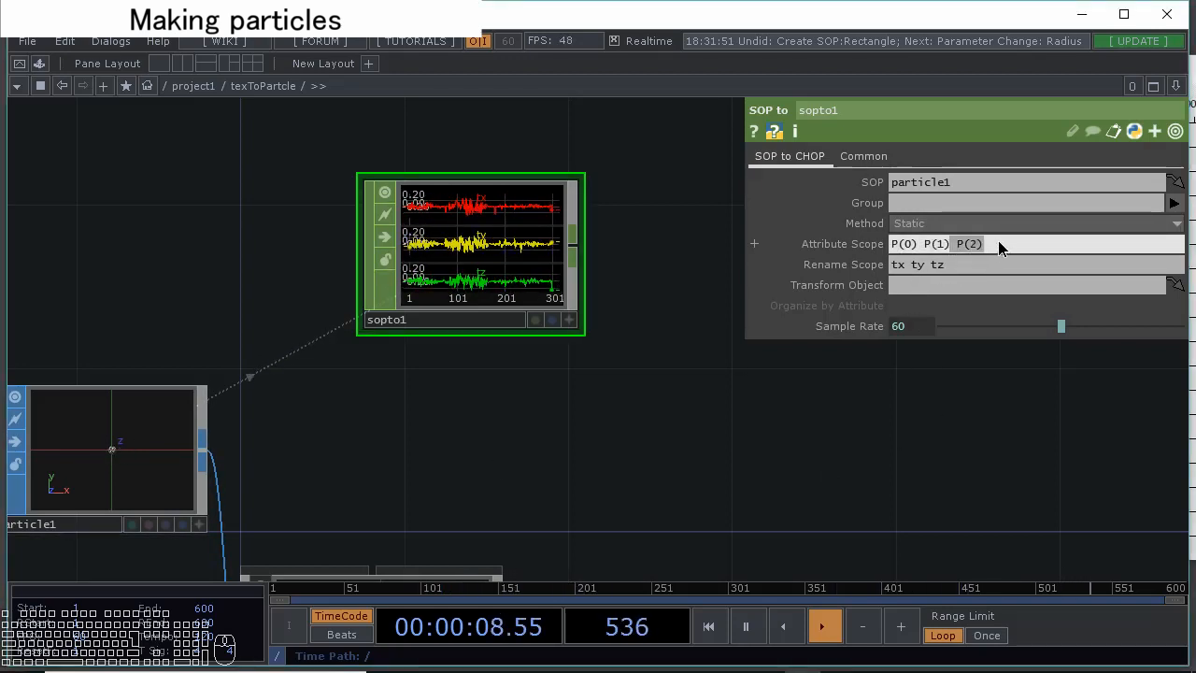
pyautogui.press('BackSpace')
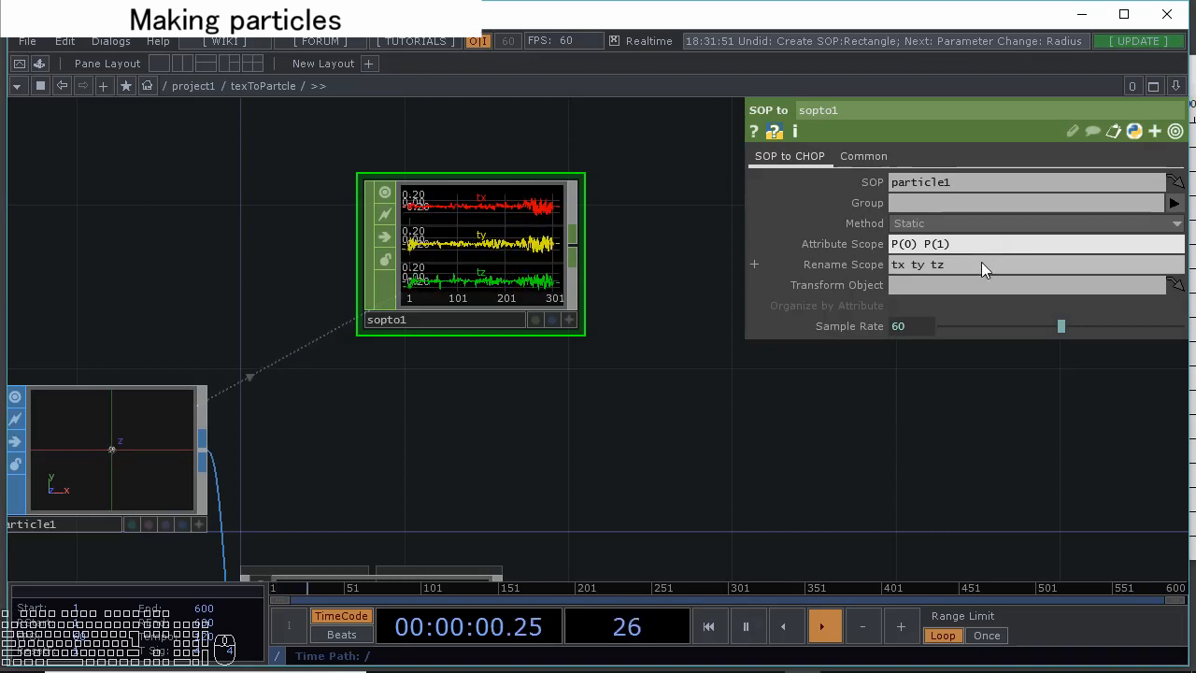
pyautogui.click(926, 266)
pyautogui.moveTo(926, 266); pyautogui.dragTo(960, 258)
pyautogui.press('BackSpace')
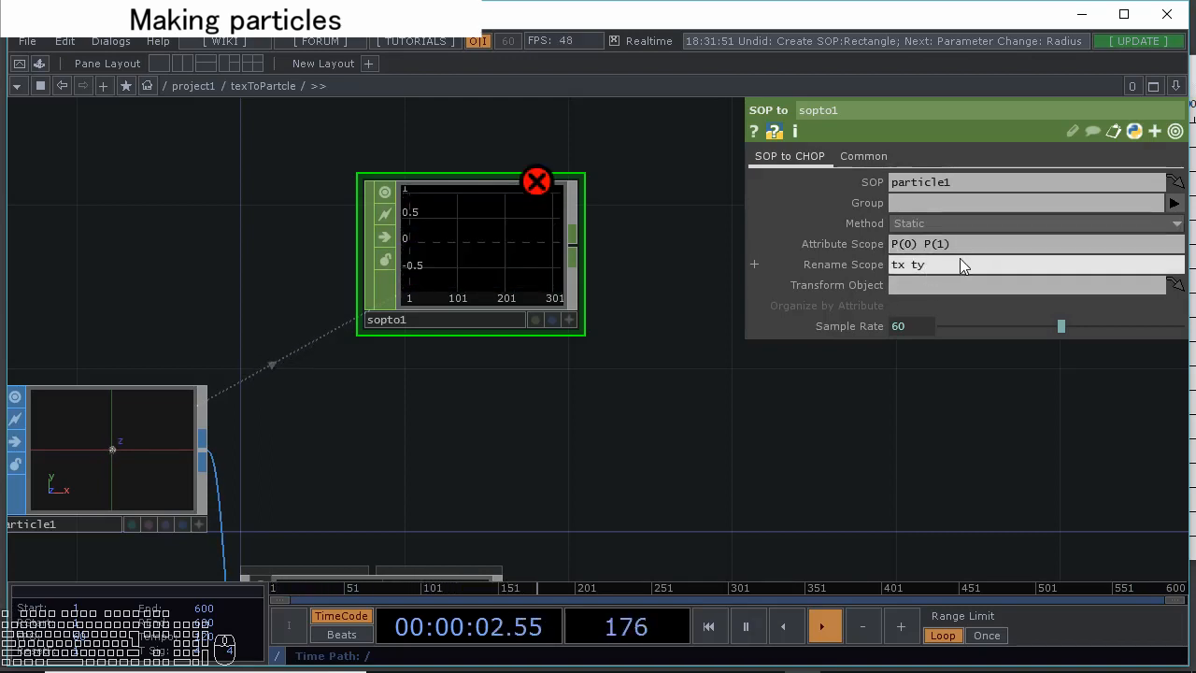
pyautogui.press('Return')
# Create a Null CHOP from sopto1's output and place it above geo4
pyautogui.moveTo(486, 249); pyautogui.dragTo(404, 251)
pyautogui.moveTo(427, 355); pyautogui.dragTo(467, 312)
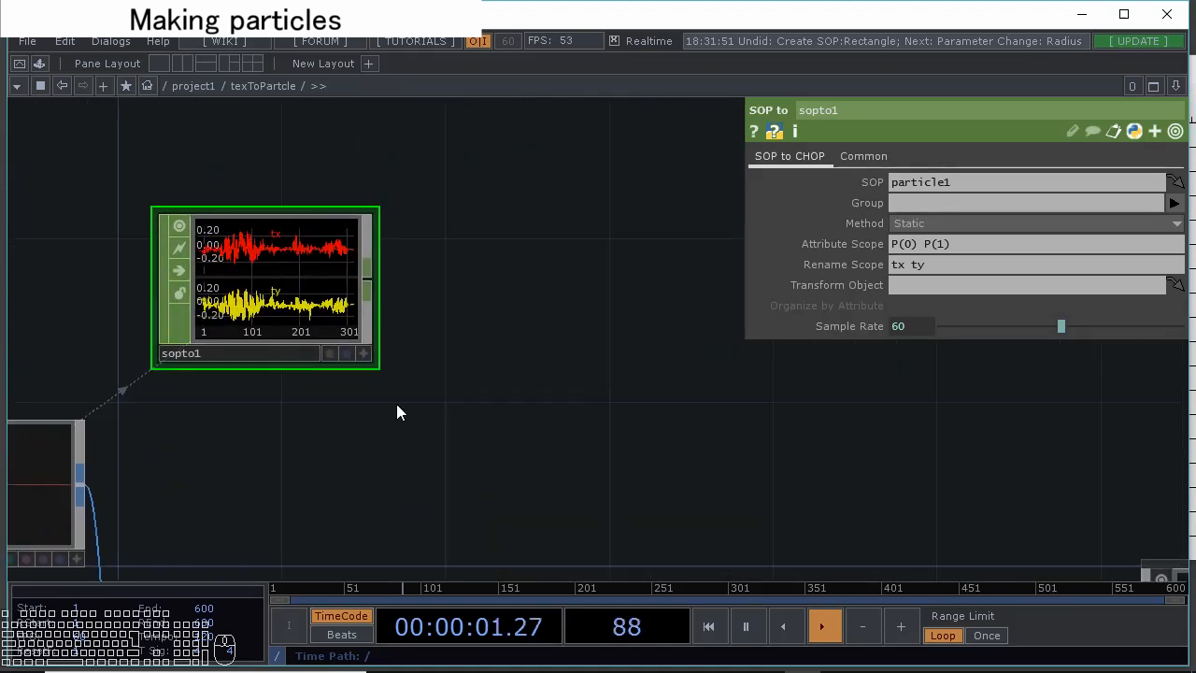
pyautogui.scroll(-2, 365, 350)
pyautogui.click(341, 327)
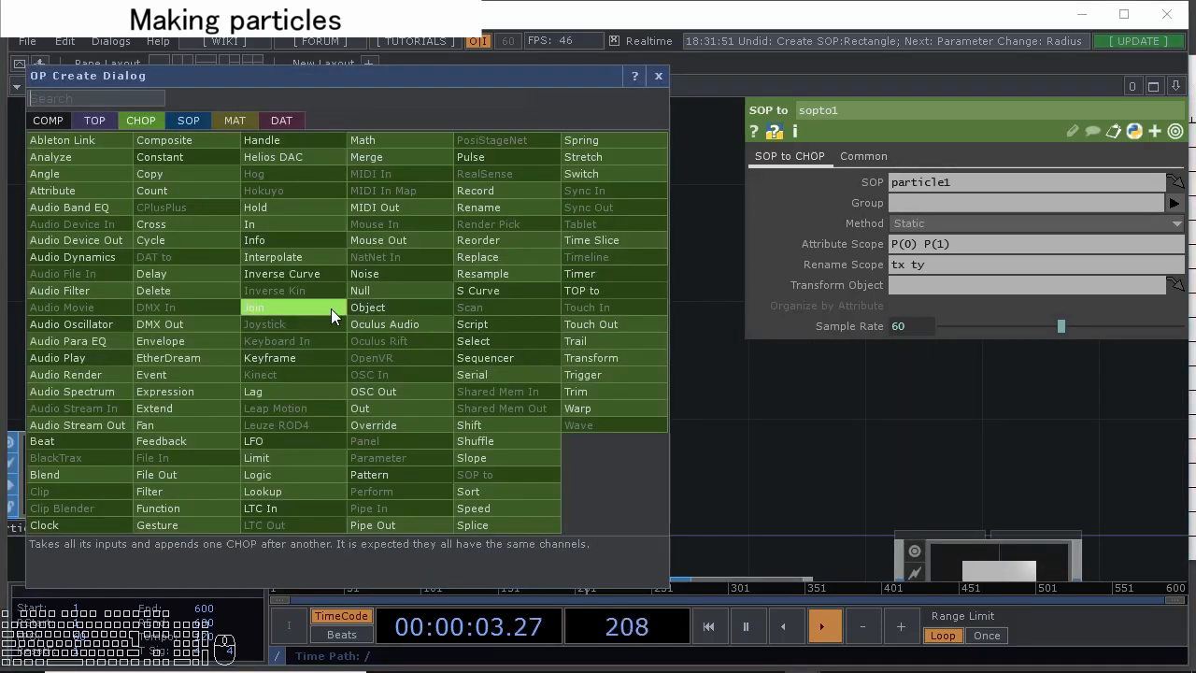
pyautogui.click(366, 305)
pyautogui.click(854, 338)
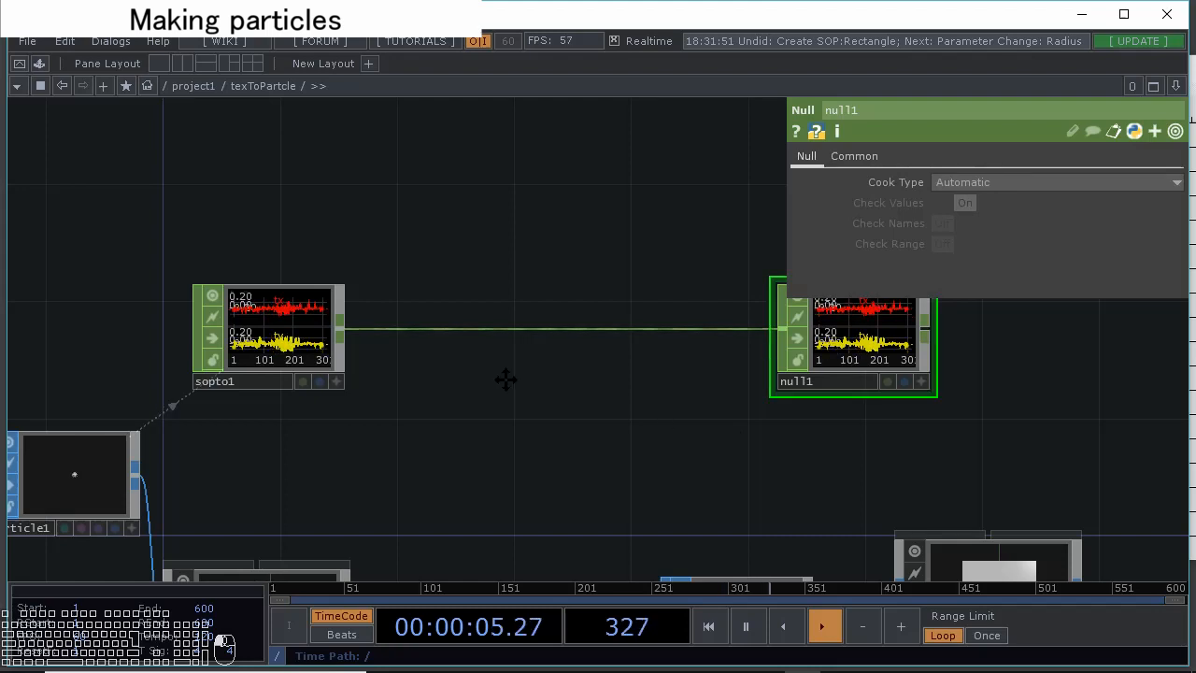
# Turn on Instancing for geo4 and assign null1 as its Instance CHOP/DAT/SOP
pyautogui.moveTo(917, 516); pyautogui.dragTo(609, 385)
pyautogui.click(677, 452)
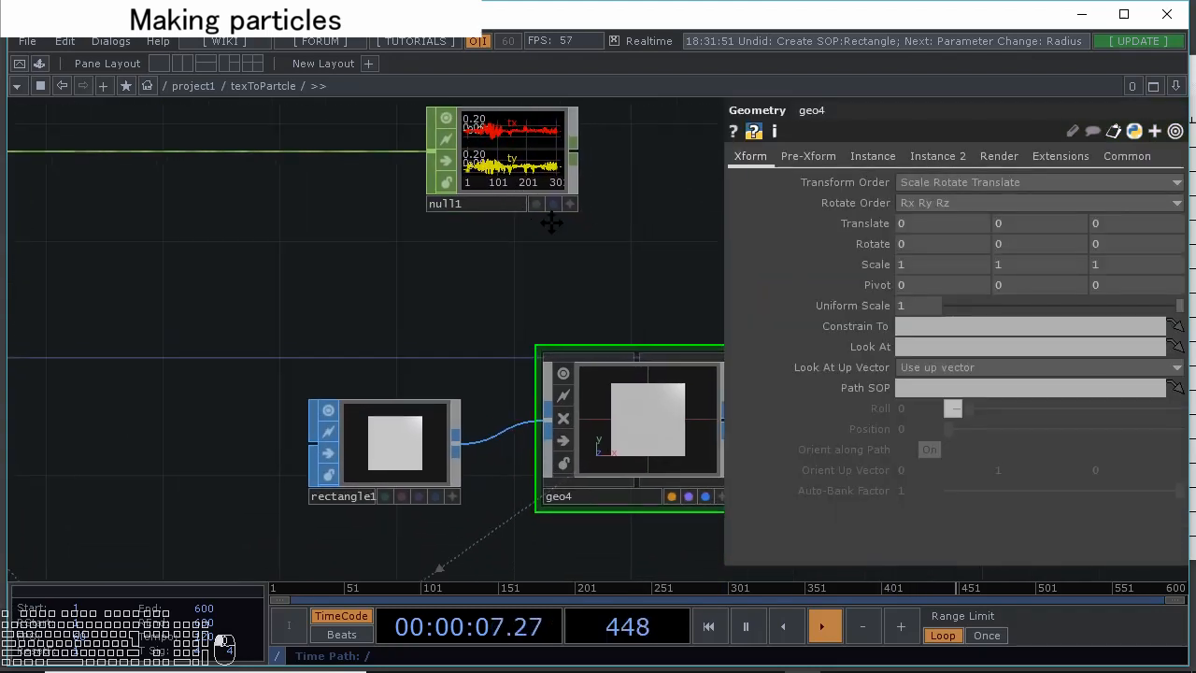
pyautogui.click(866, 155)
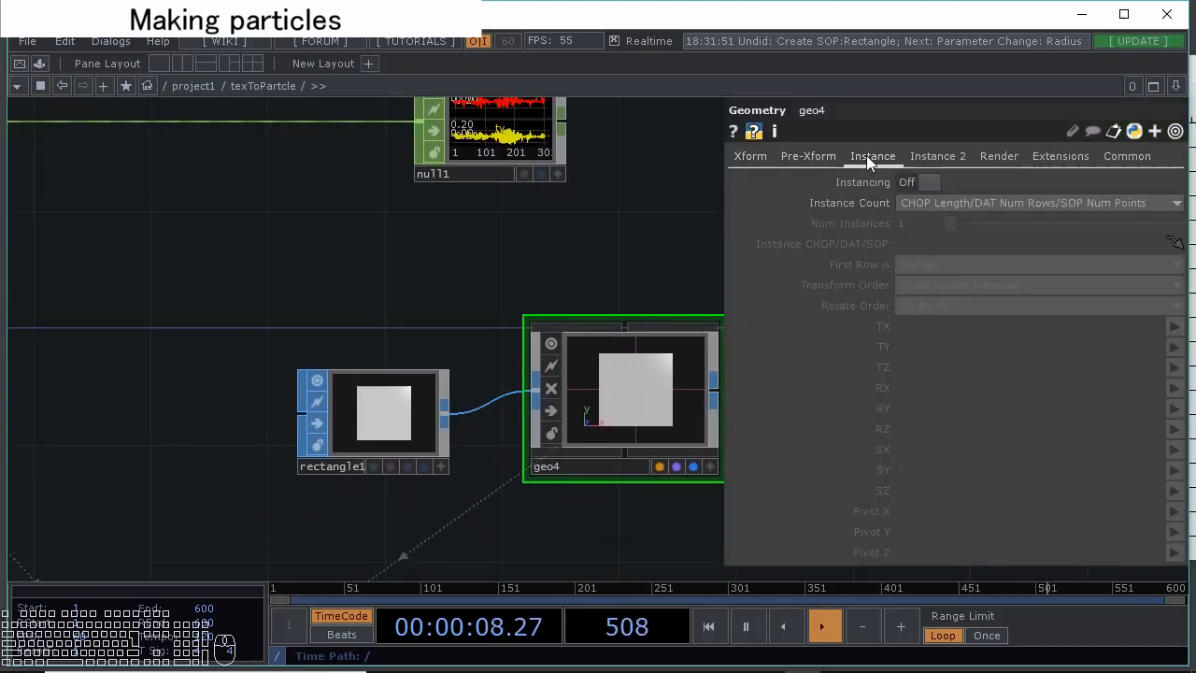
pyautogui.click(921, 182)
pyautogui.moveTo(590, 240); pyautogui.dragTo(509, 296)
pyautogui.click(431, 180)
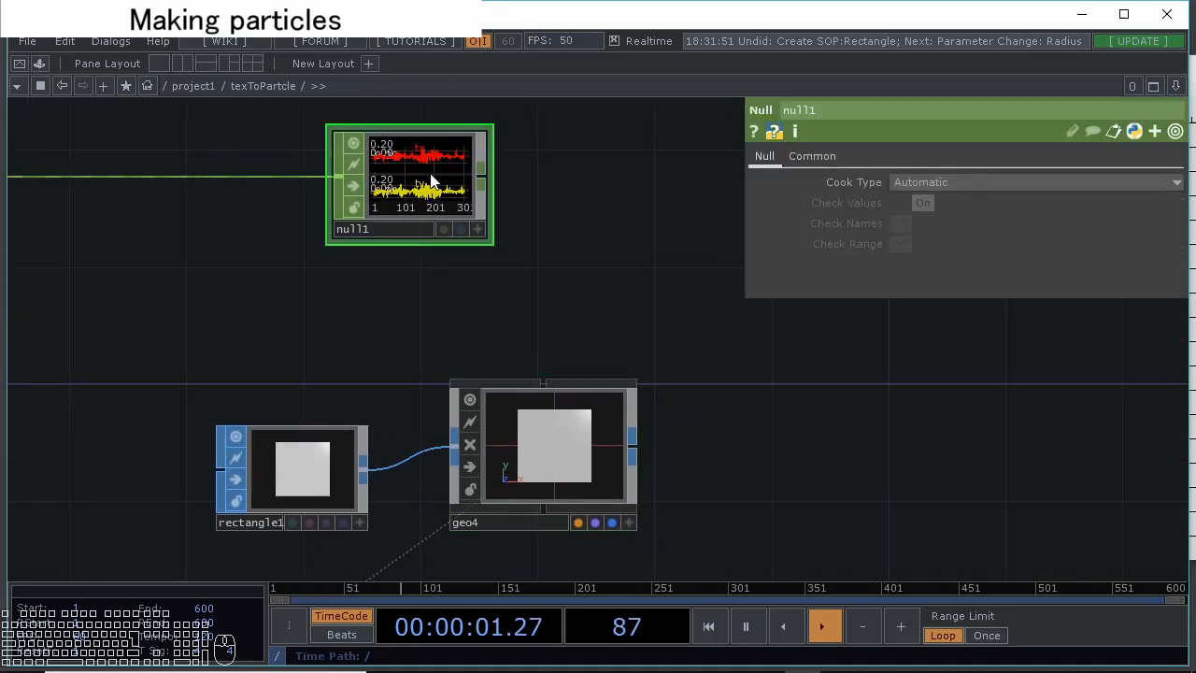
pyautogui.moveTo(427, 178); pyautogui.dragTo(1131, 184)
pyautogui.moveTo(1015, 241); pyautogui.dragTo(1017, 242)
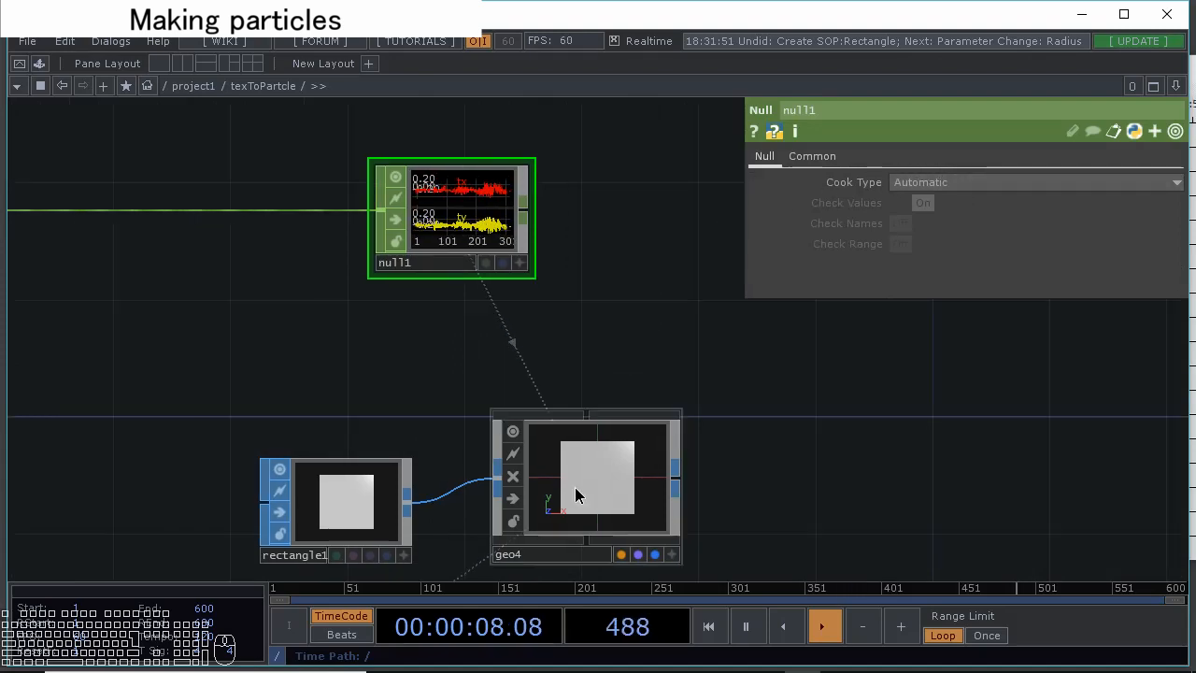
# Map geo4's instance TX to the tx channel and TY to the ty channel
pyautogui.click(603, 471)
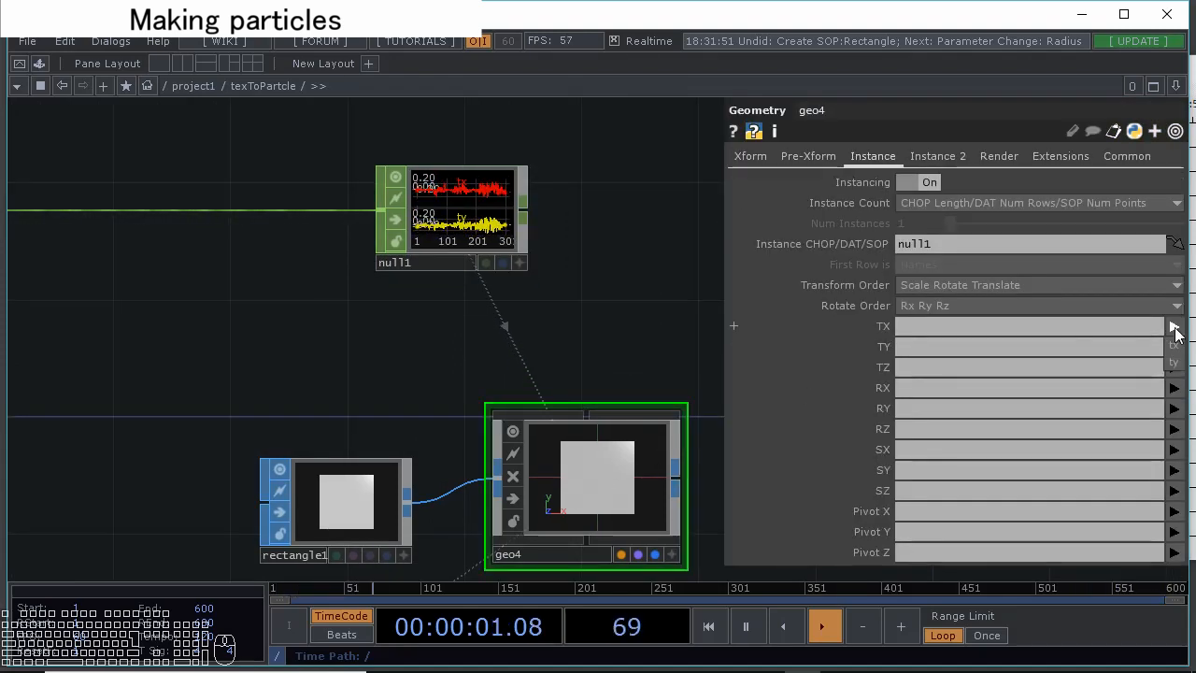
pyautogui.click(1175, 345)
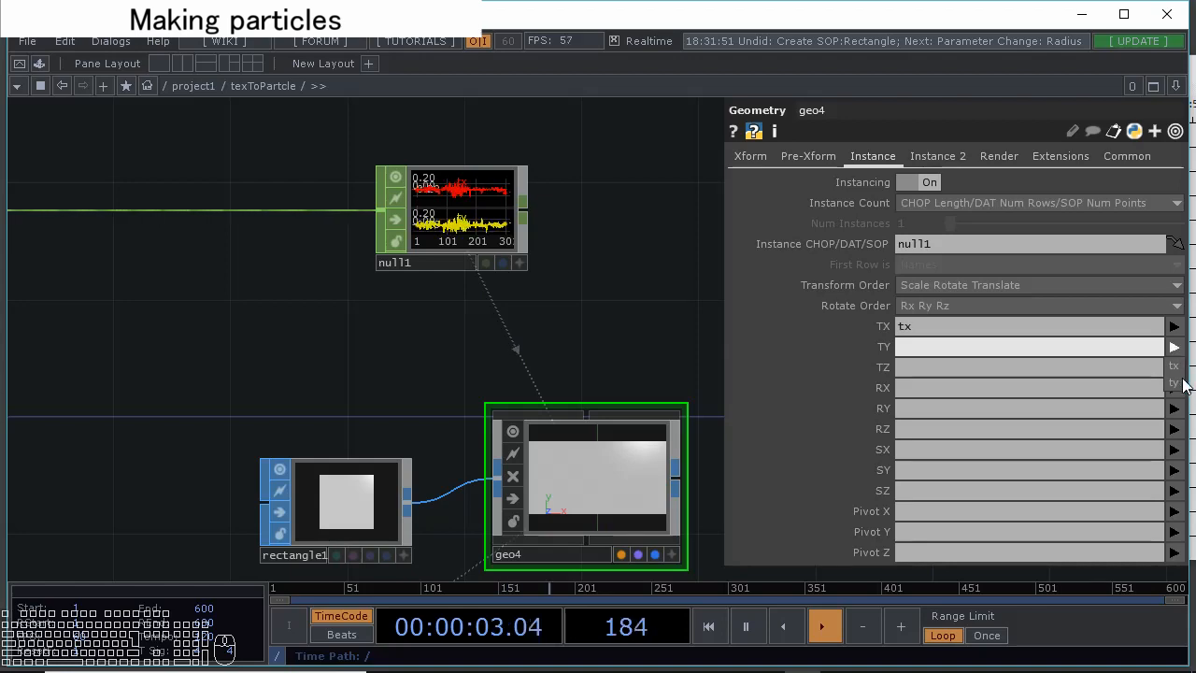
pyautogui.click(1182, 382)
# Add a second Render TOP in the empty area beside geo4
pyautogui.moveTo(518, 339); pyautogui.dragTo(288, 203)
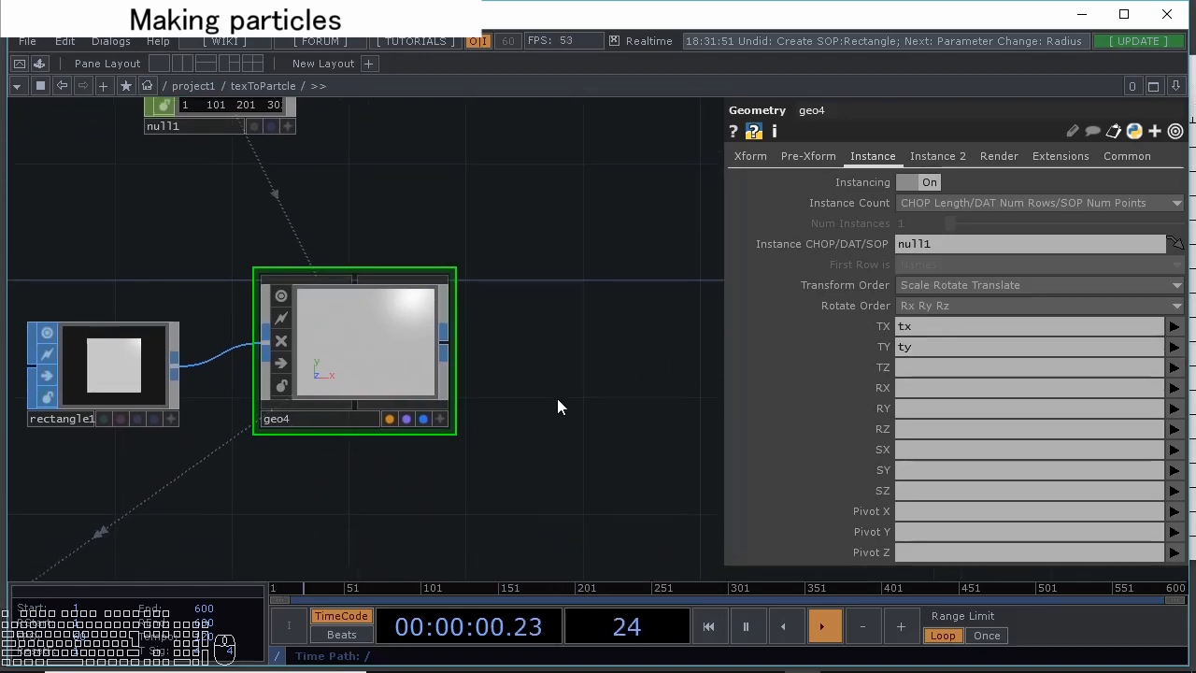
pyautogui.scroll(-4, 557, 398)
pyautogui.moveTo(552, 398); pyautogui.dragTo(508, 366)
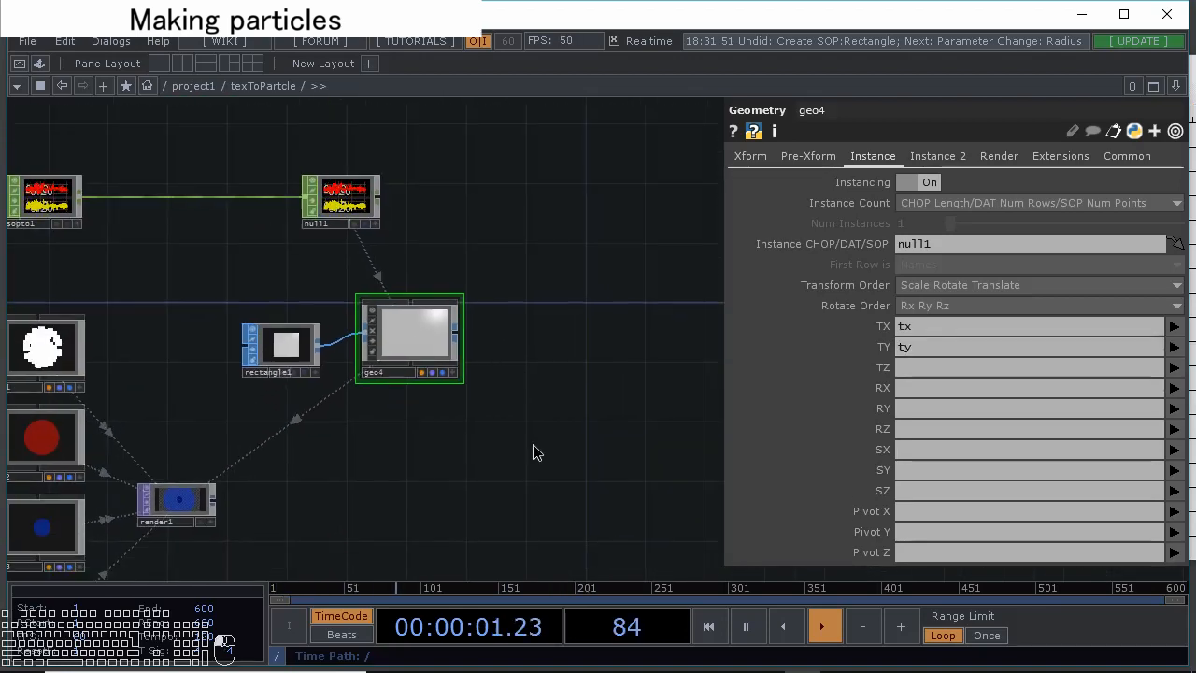
pyautogui.press('Tab')
pyautogui.click(290, 204)
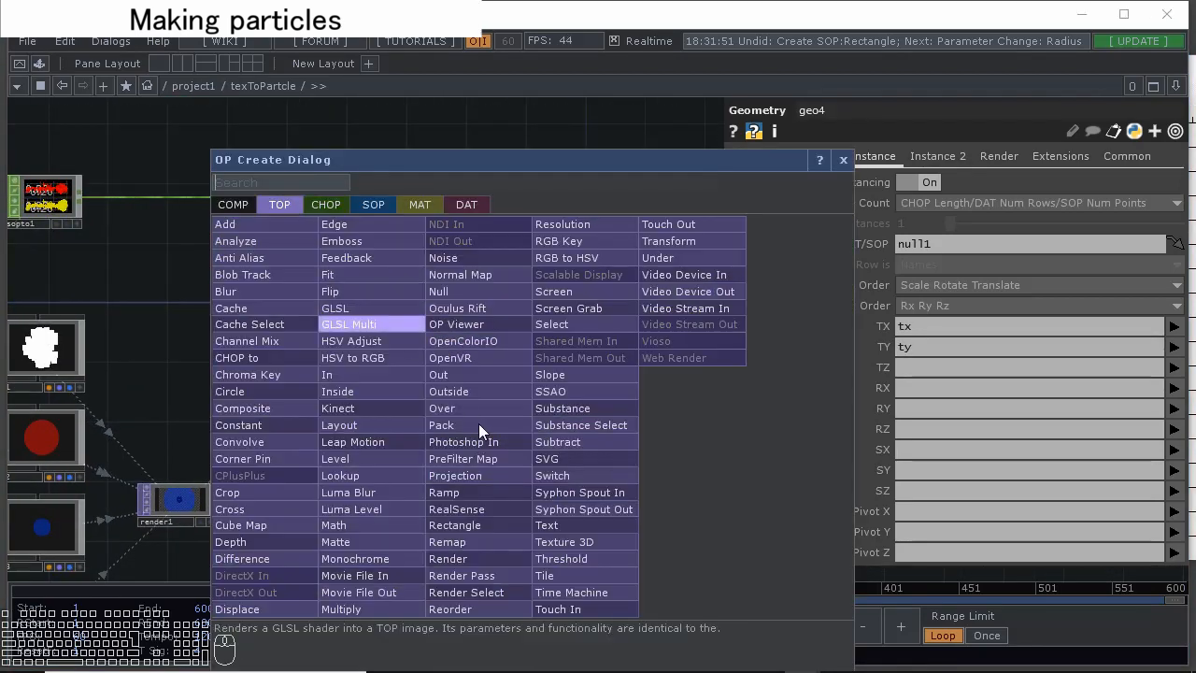
pyautogui.click(497, 553)
pyautogui.click(547, 390)
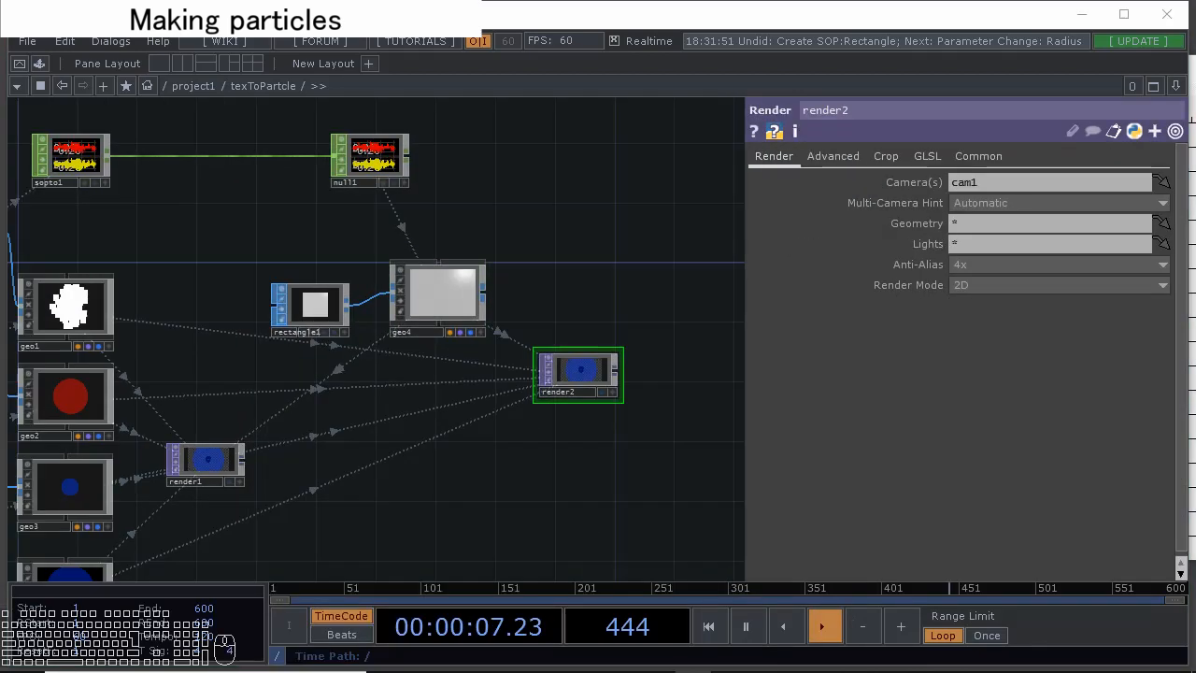
# Limit render1's Geometry to geo[1-3]
pyautogui.scroll(3, 196, 447)
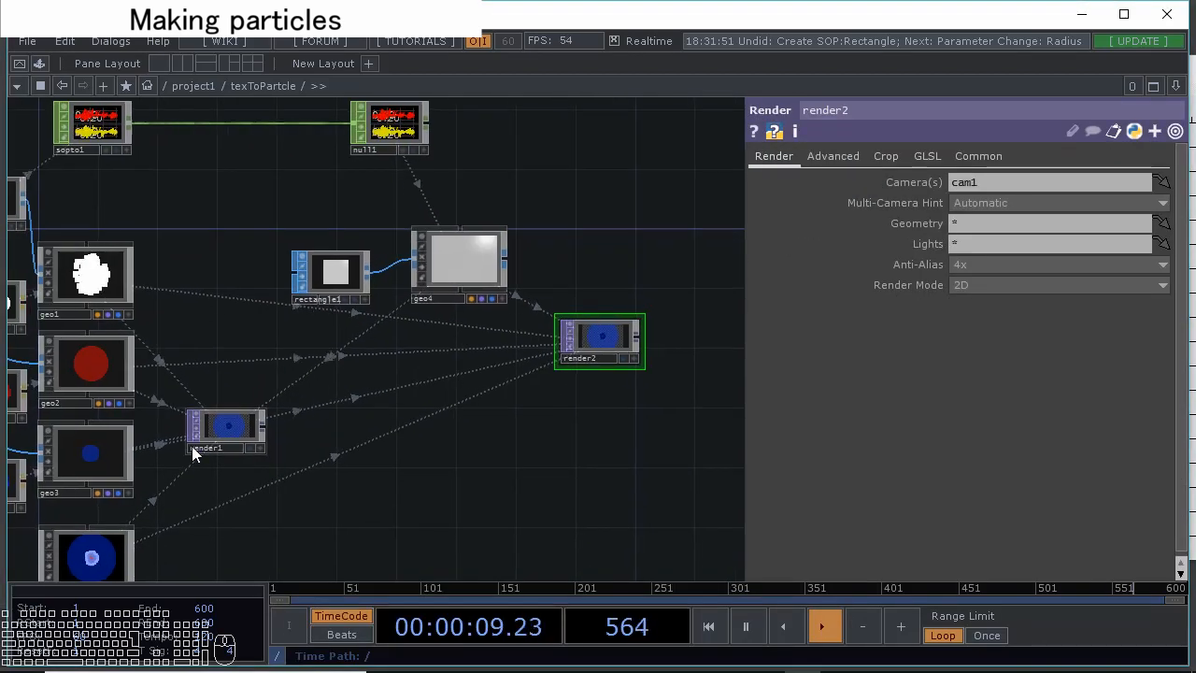
pyautogui.click(247, 412)
pyautogui.moveTo(114, 257); pyautogui.dragTo(156, 269)
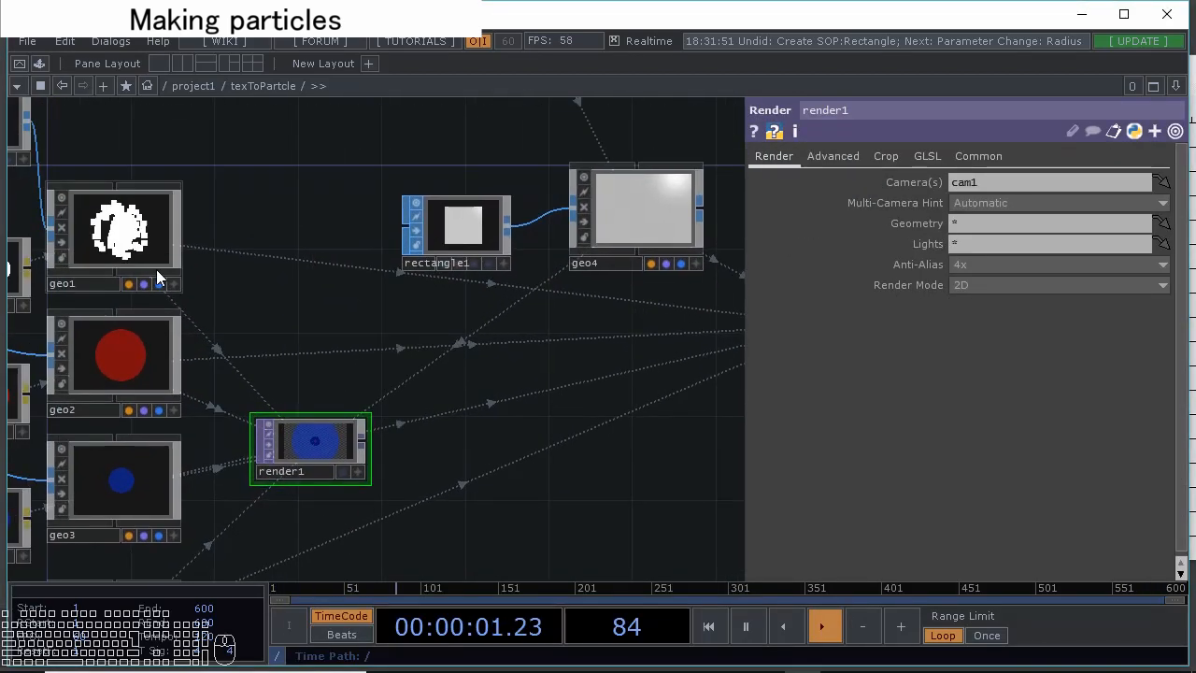
pyautogui.scroll(-2, 372, 227)
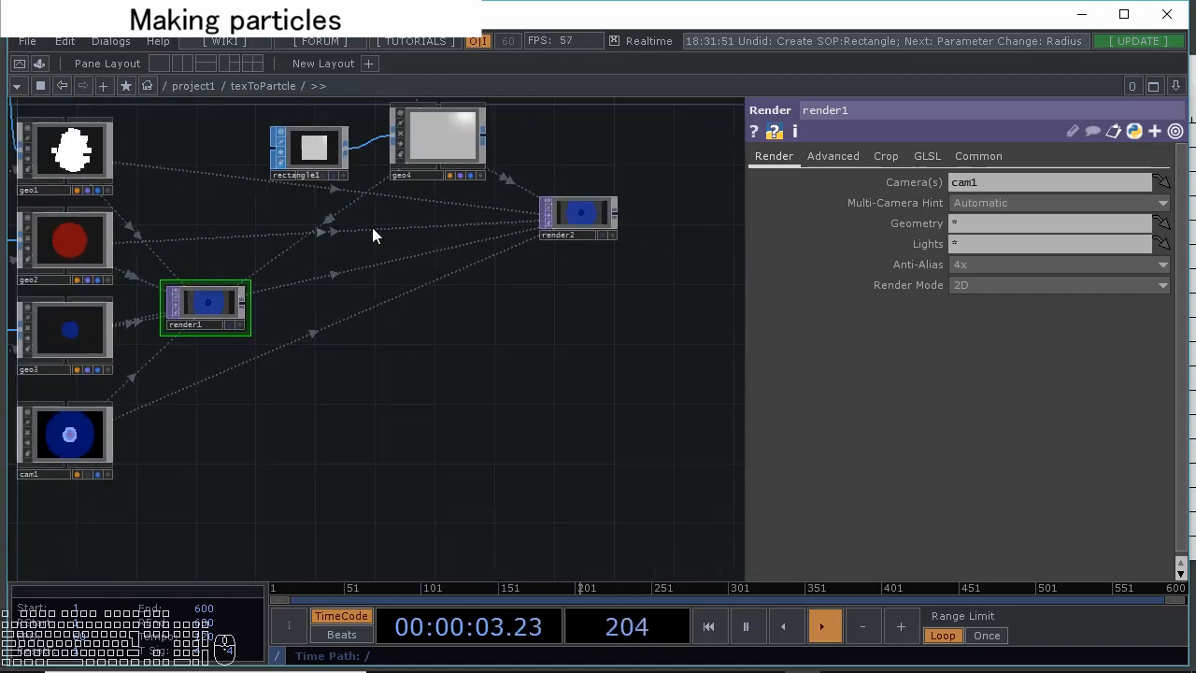
pyautogui.moveTo(576, 268); pyautogui.dragTo(572, 308)
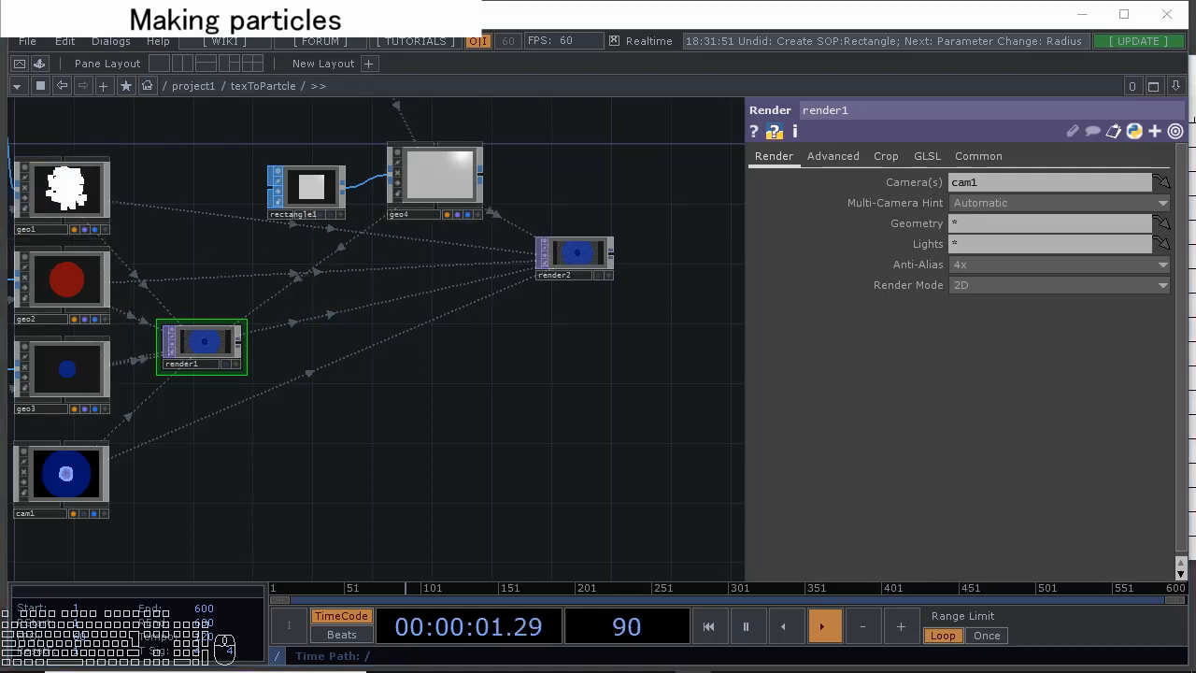
pyautogui.moveTo(278, 435); pyautogui.dragTo(360, 426)
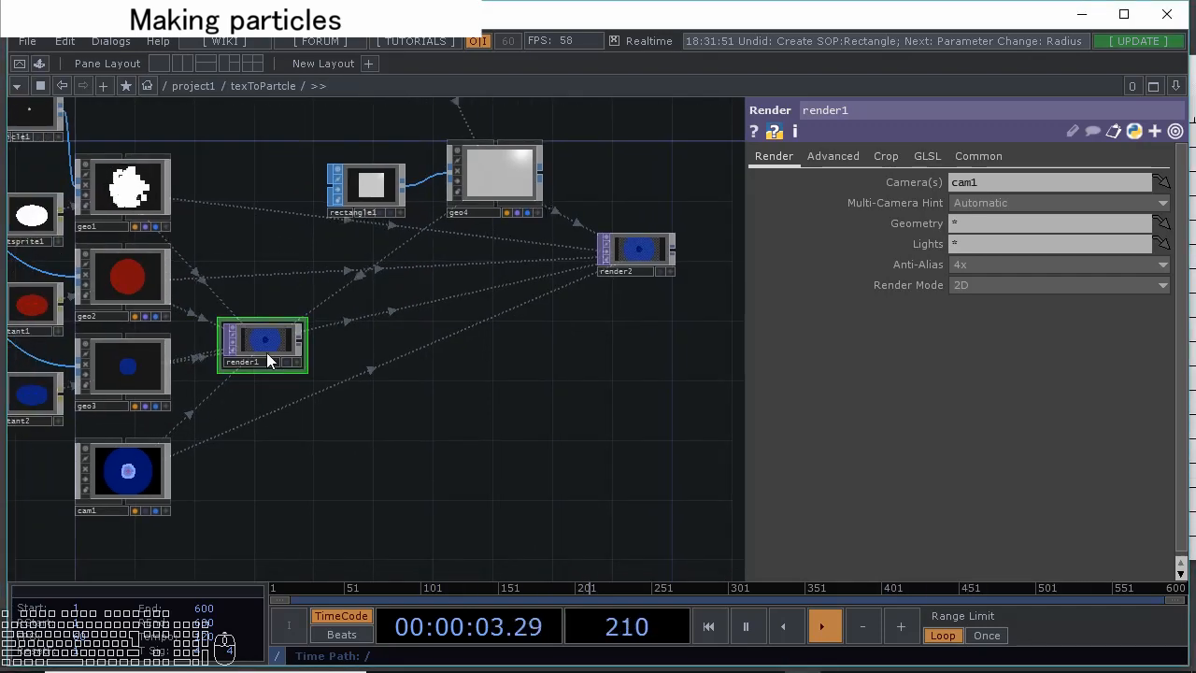
pyautogui.scroll(3, 267, 352)
pyautogui.moveTo(247, 231); pyautogui.dragTo(304, 267)
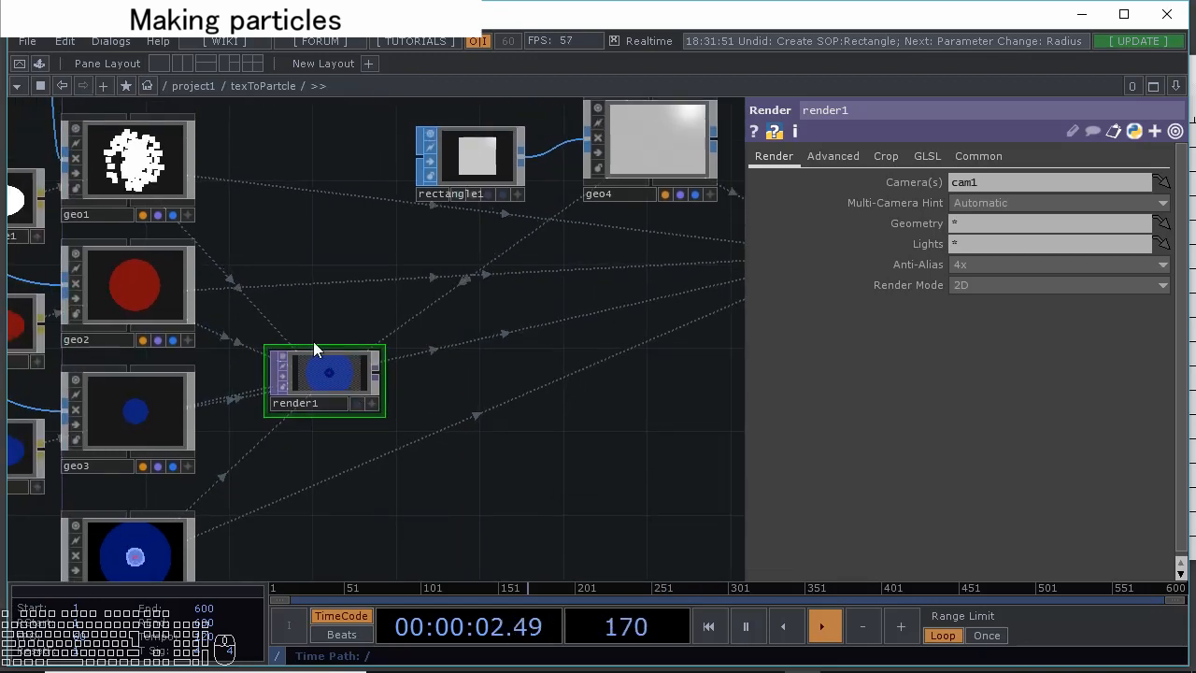
pyautogui.click(977, 223)
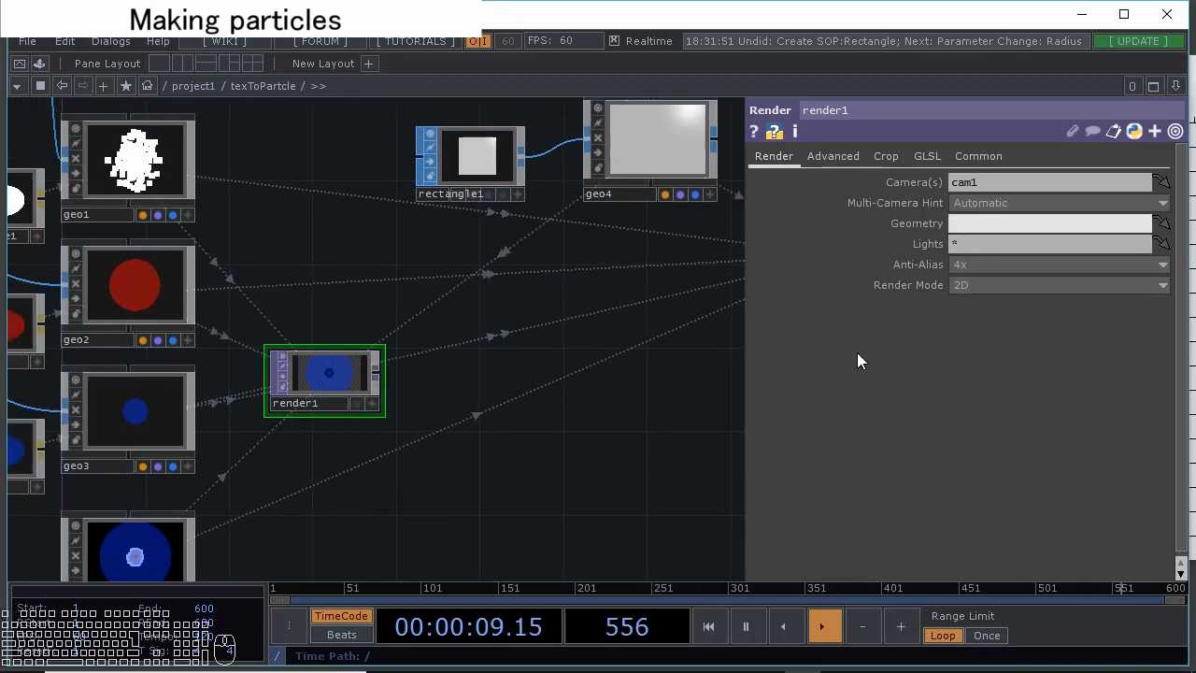
pyautogui.write('geo[1-3]')
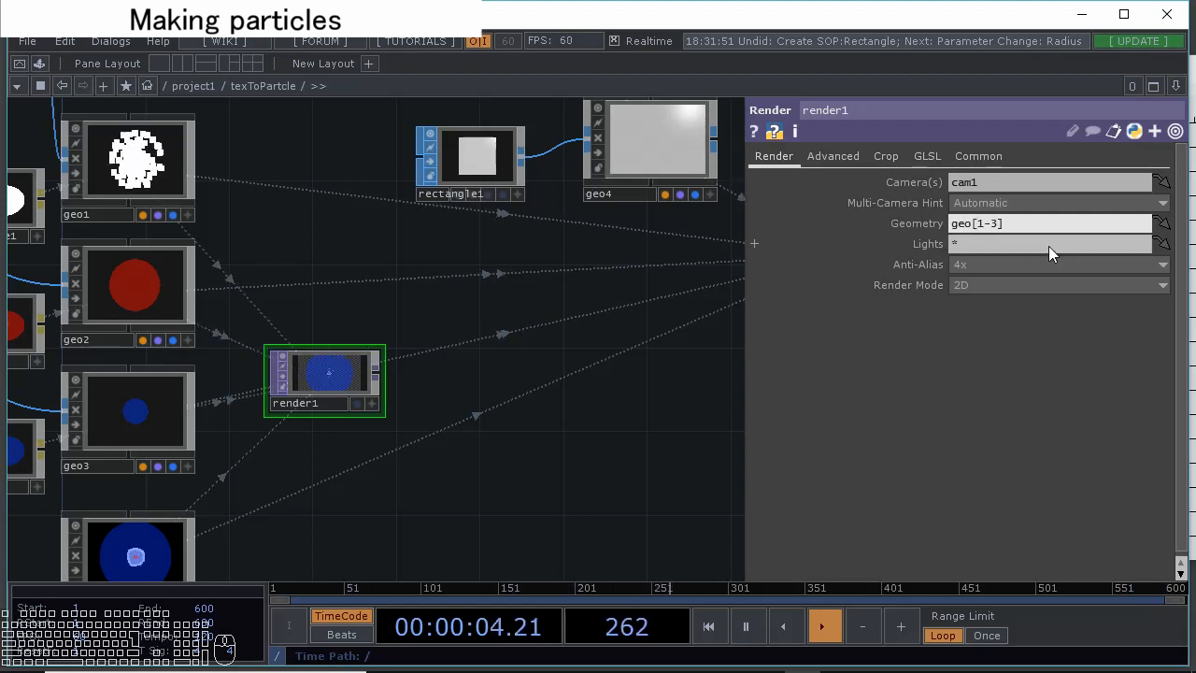
pyautogui.press('Return')
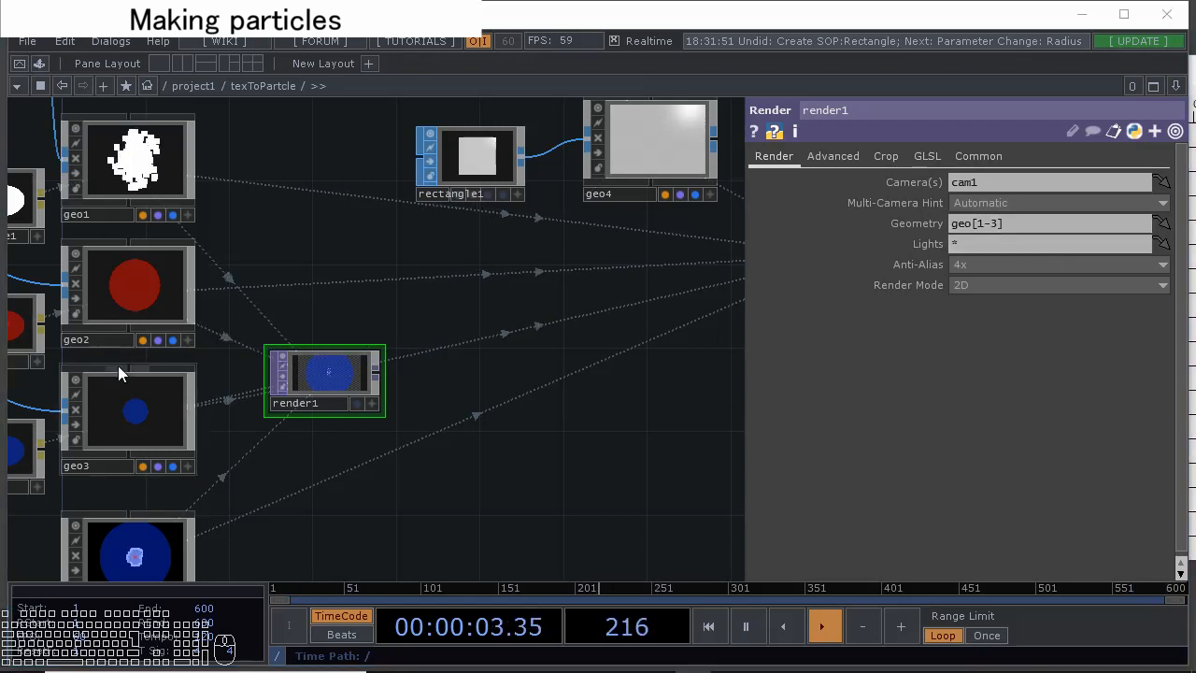
# Set the Geometry of render2 to geo4 only
pyautogui.moveTo(467, 408); pyautogui.dragTo(196, 484)
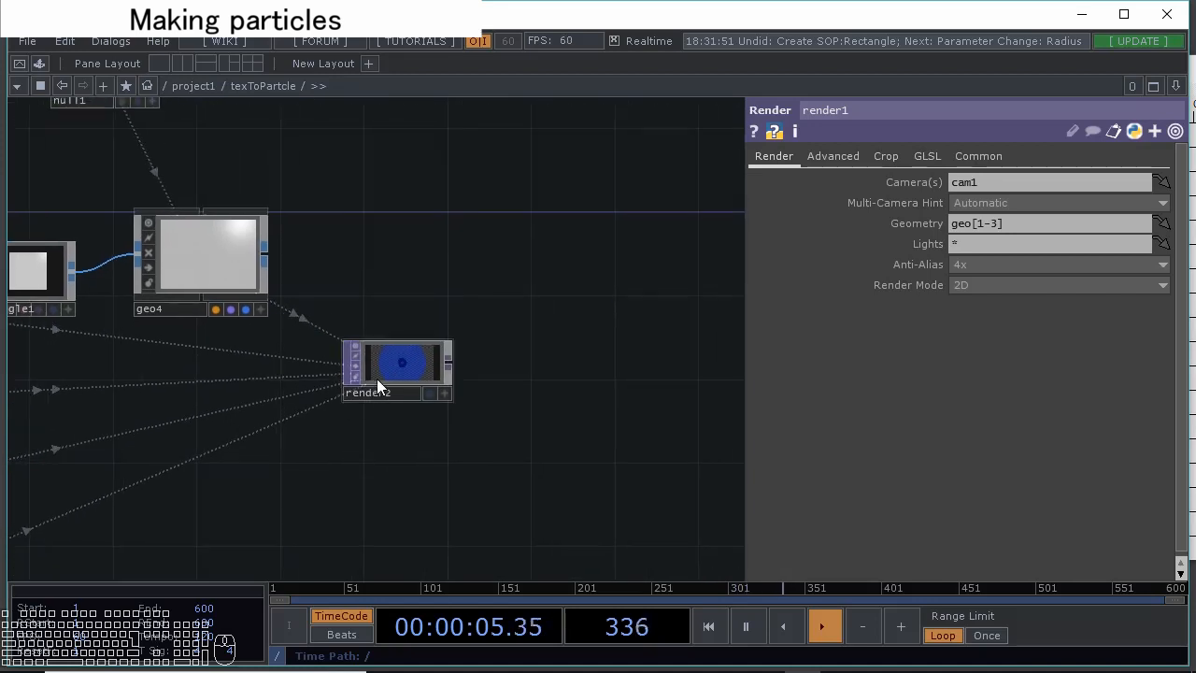
pyautogui.click(406, 368)
pyautogui.click(988, 222)
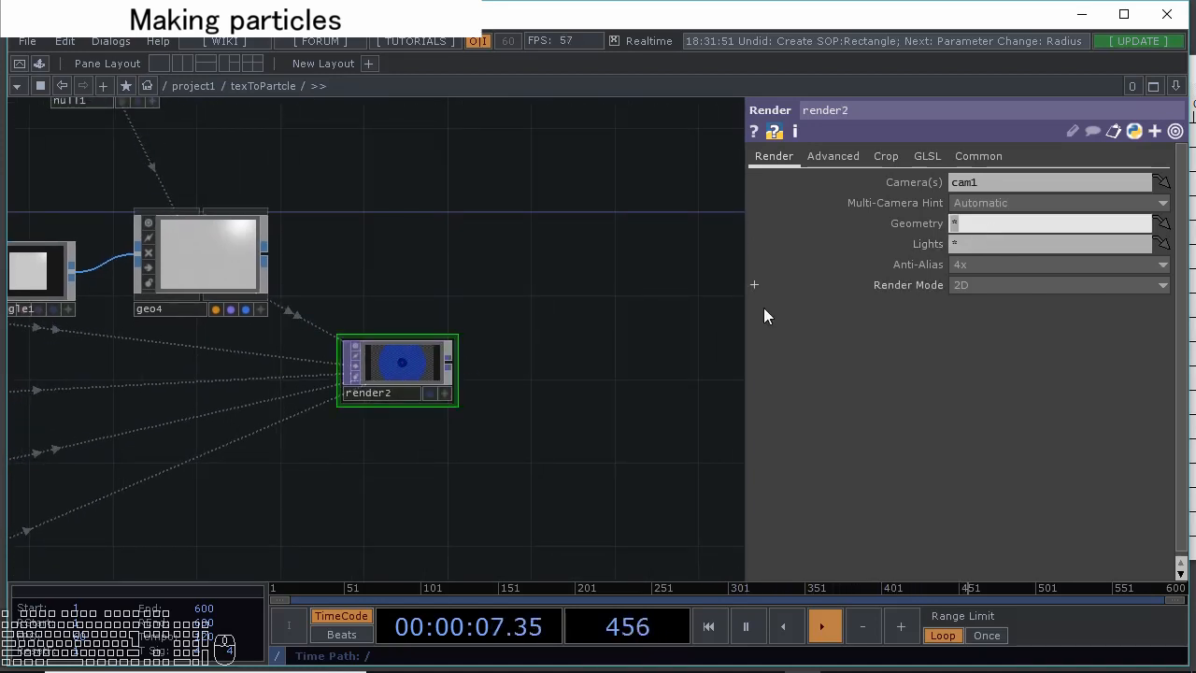
pyautogui.write('geo')
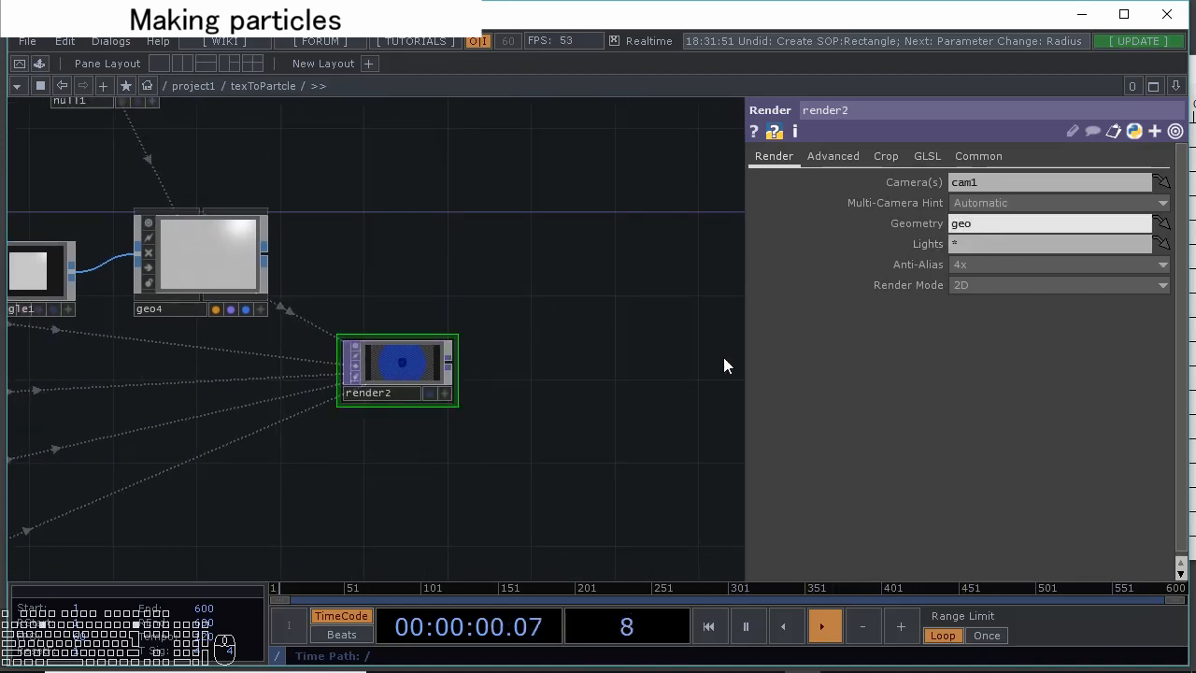
pyautogui.write('4')
pyautogui.press('Return')
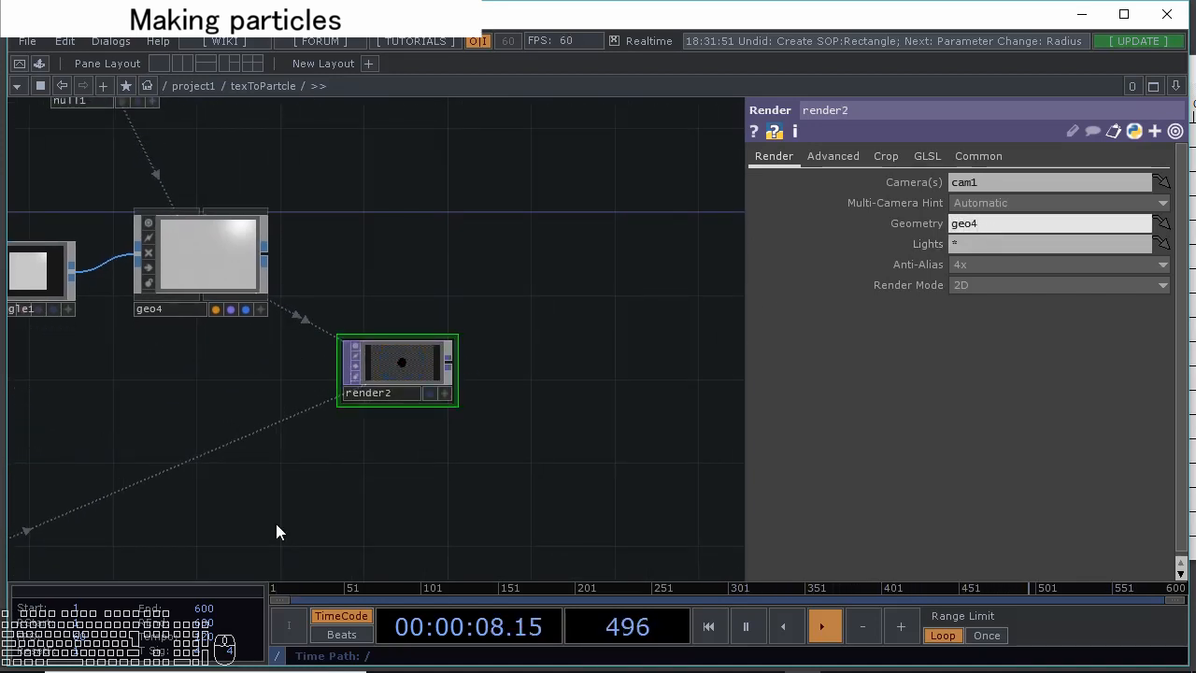
# Change render1's Geometry pattern to *[1-3]
pyautogui.moveTo(276, 523); pyautogui.dragTo(480, 441)
pyautogui.scroll(-2, 421, 435)
pyautogui.moveTo(406, 335); pyautogui.dragTo(524, 324)
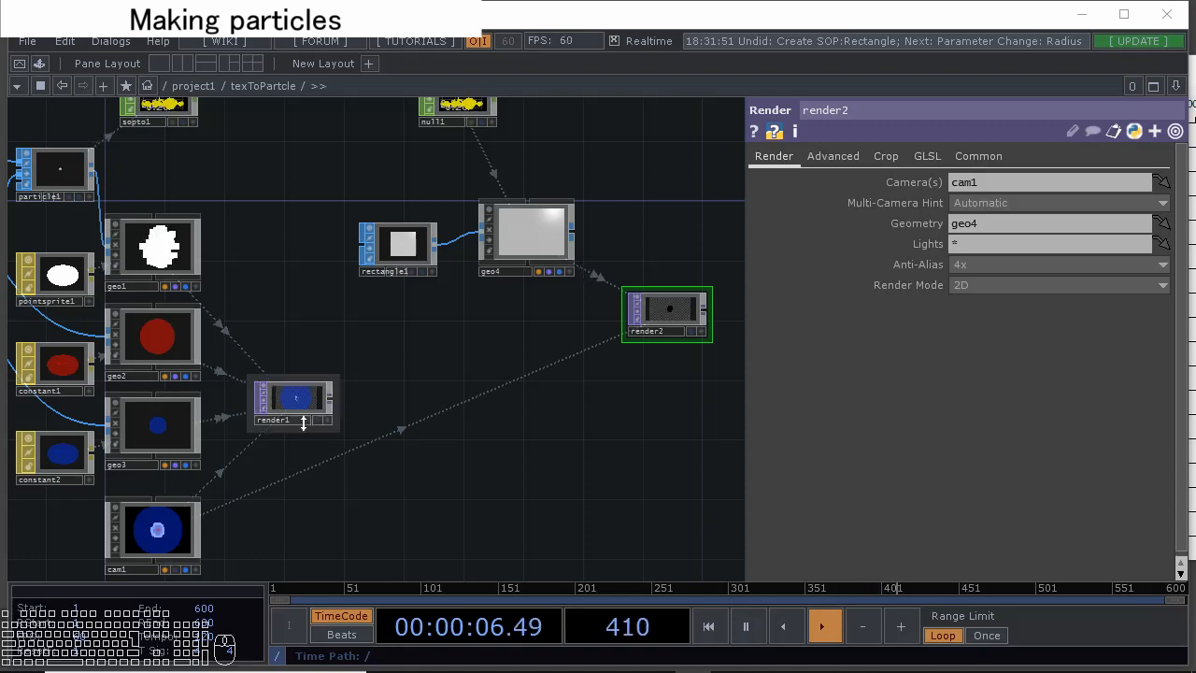
pyautogui.click(294, 402)
pyautogui.scroll(5, 296, 405)
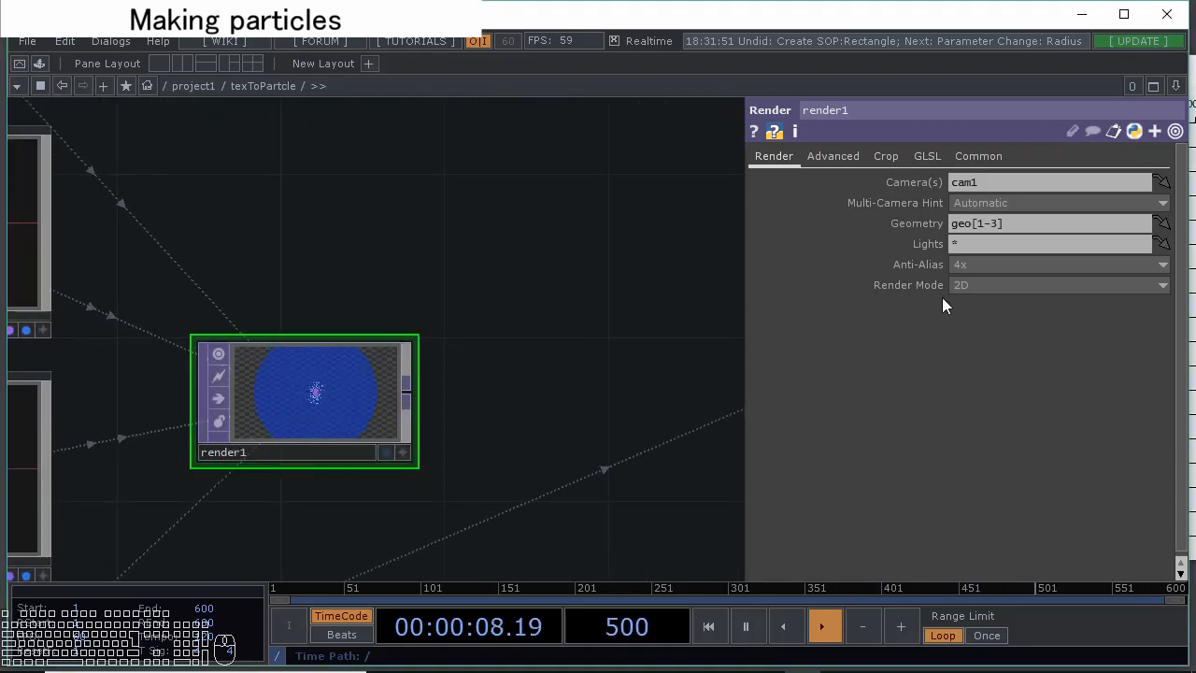
pyautogui.doubleClick(960, 222)
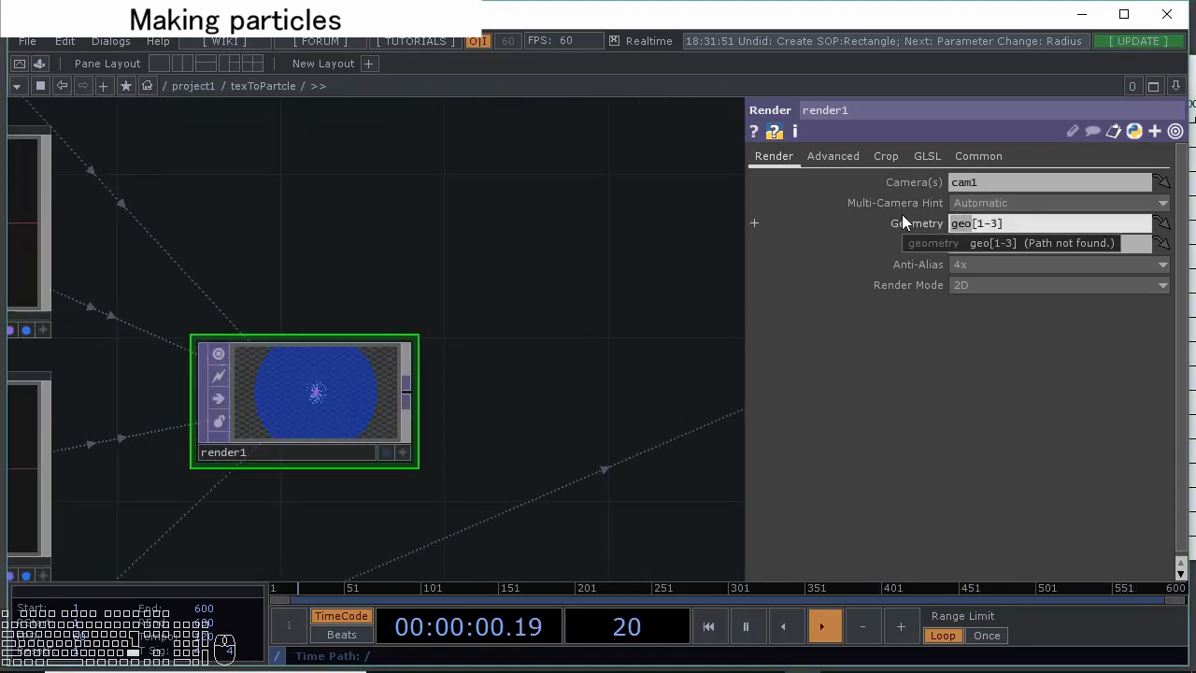
pyautogui.write('*')
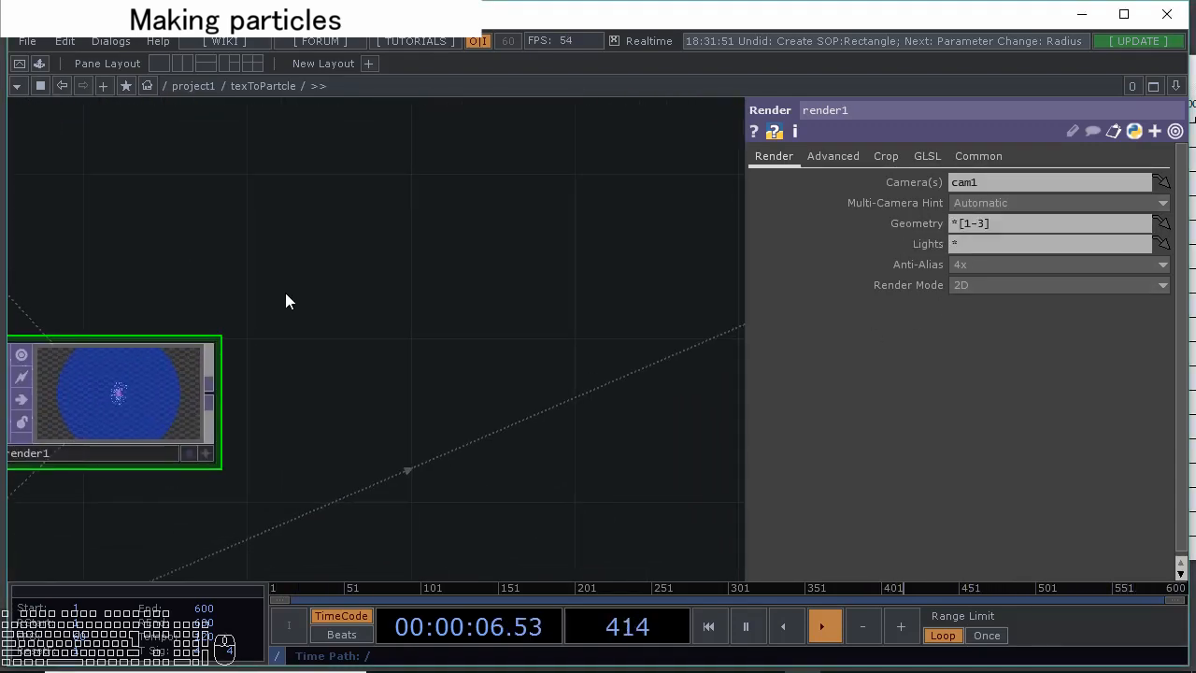
# Change render2's Geometry pattern to *4
pyautogui.scroll(-2, 308, 271)
pyautogui.moveTo(582, 213); pyautogui.dragTo(374, 302)
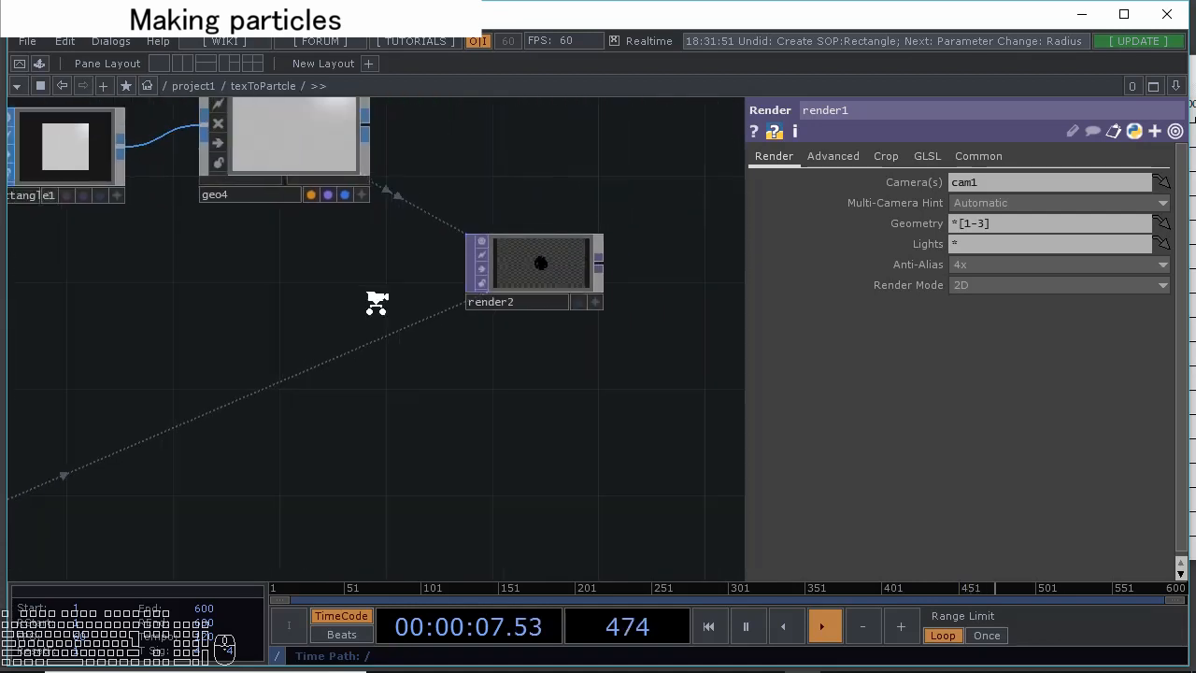
pyautogui.click(516, 286)
pyautogui.click(970, 227)
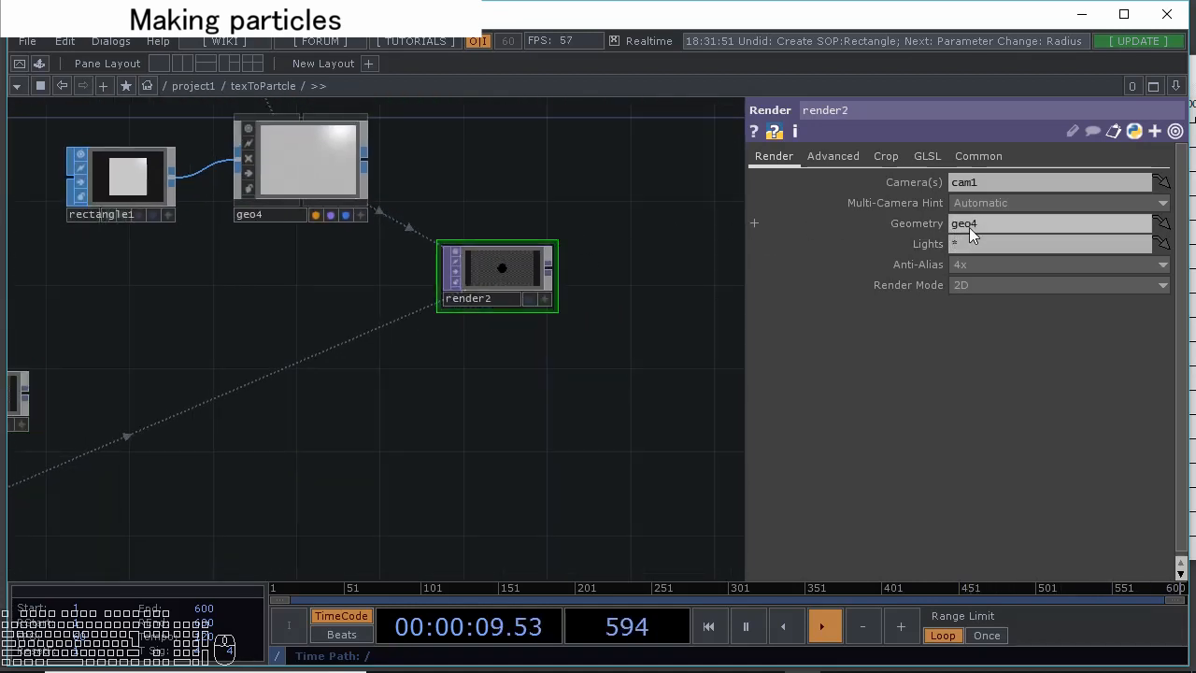
pyautogui.doubleClick(969, 227)
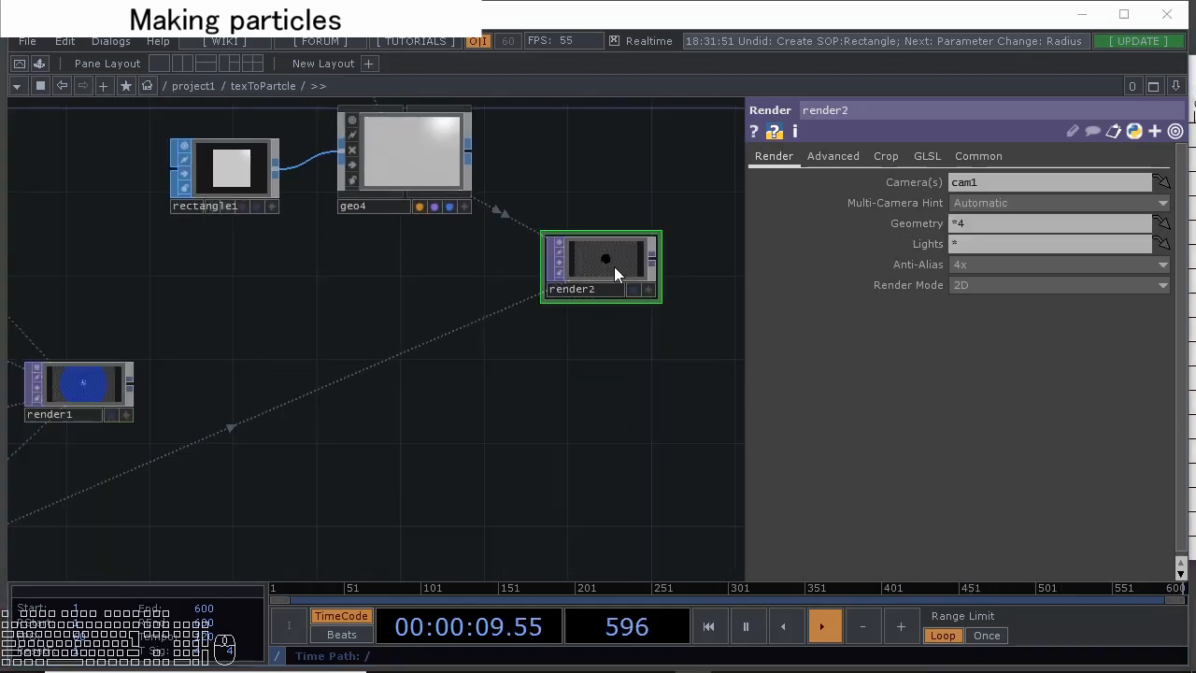
pyautogui.scroll(2, 614, 267)
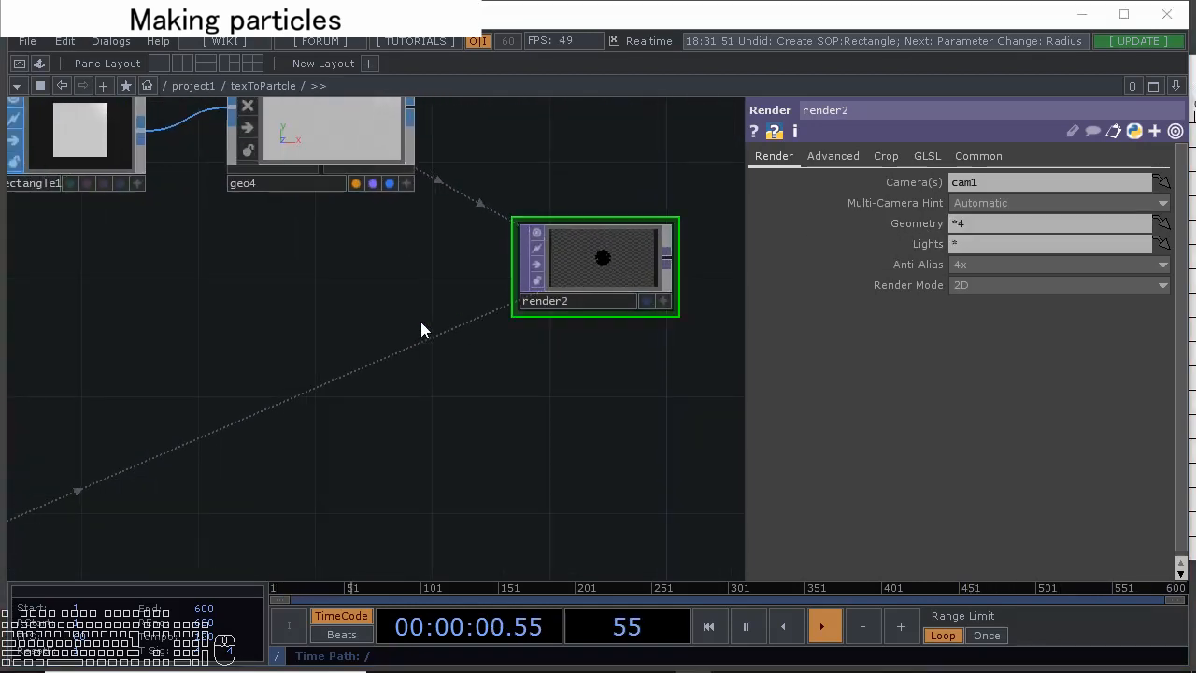
# Switch cam1's Projection to Orthographic with an Ortho Width of 1, and check render2's framing
pyautogui.scroll(-2, 373, 326)
pyautogui.moveTo(374, 326); pyautogui.dragTo(524, 305)
pyautogui.scroll(-2, 349, 392)
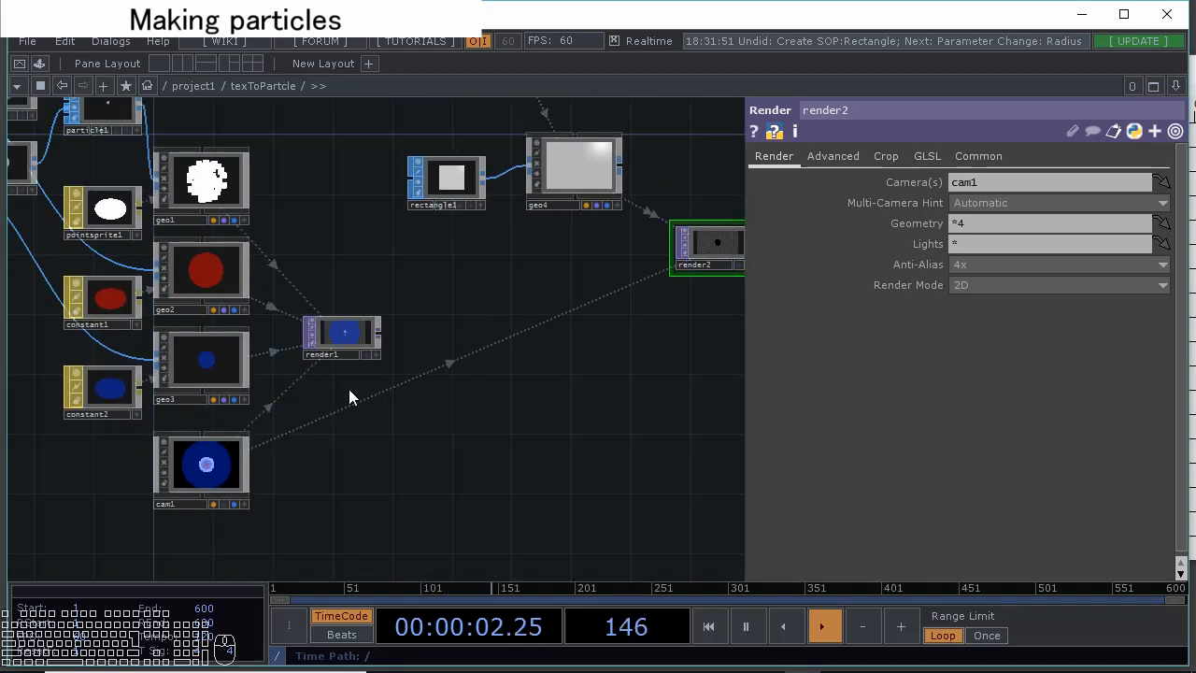
pyautogui.click(198, 476)
pyautogui.click(911, 159)
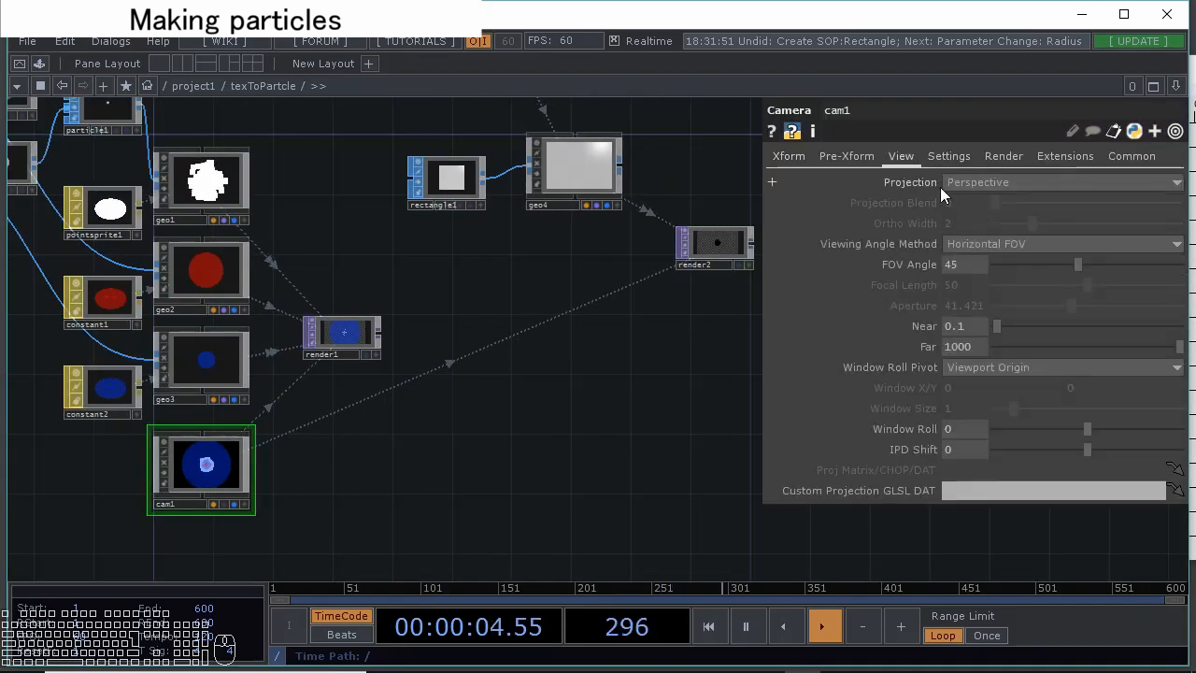
pyautogui.click(975, 184)
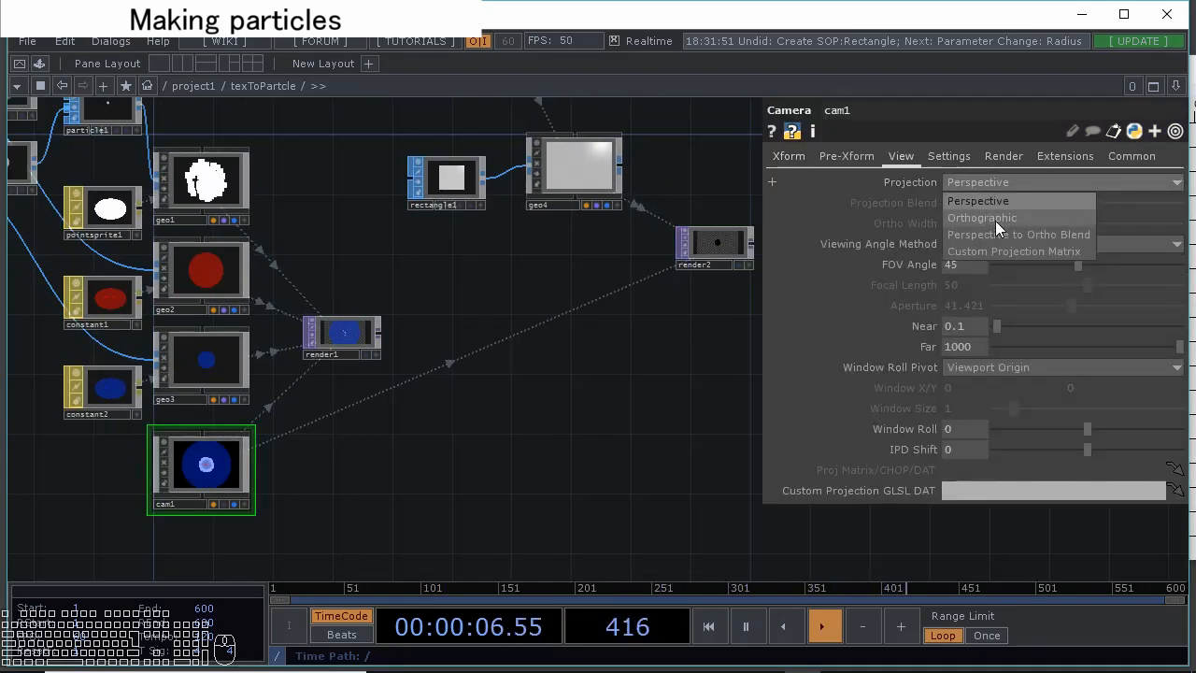
pyautogui.click(995, 221)
pyautogui.click(979, 222)
pyautogui.write('1')
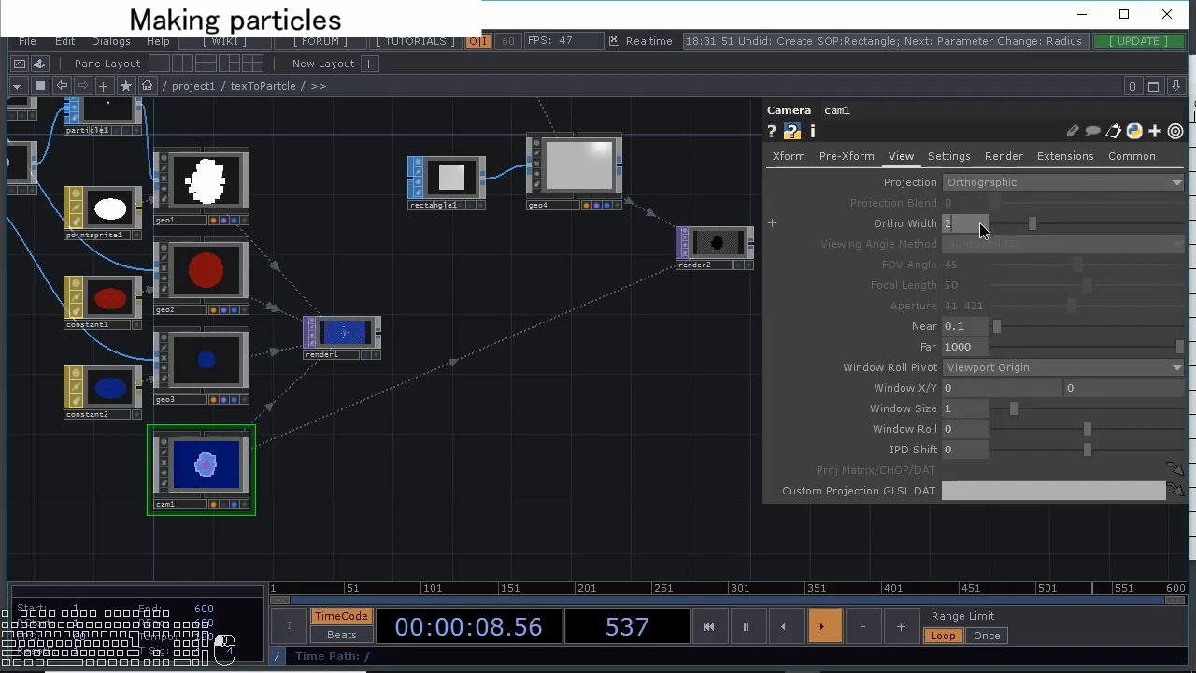
pyautogui.press('Return')
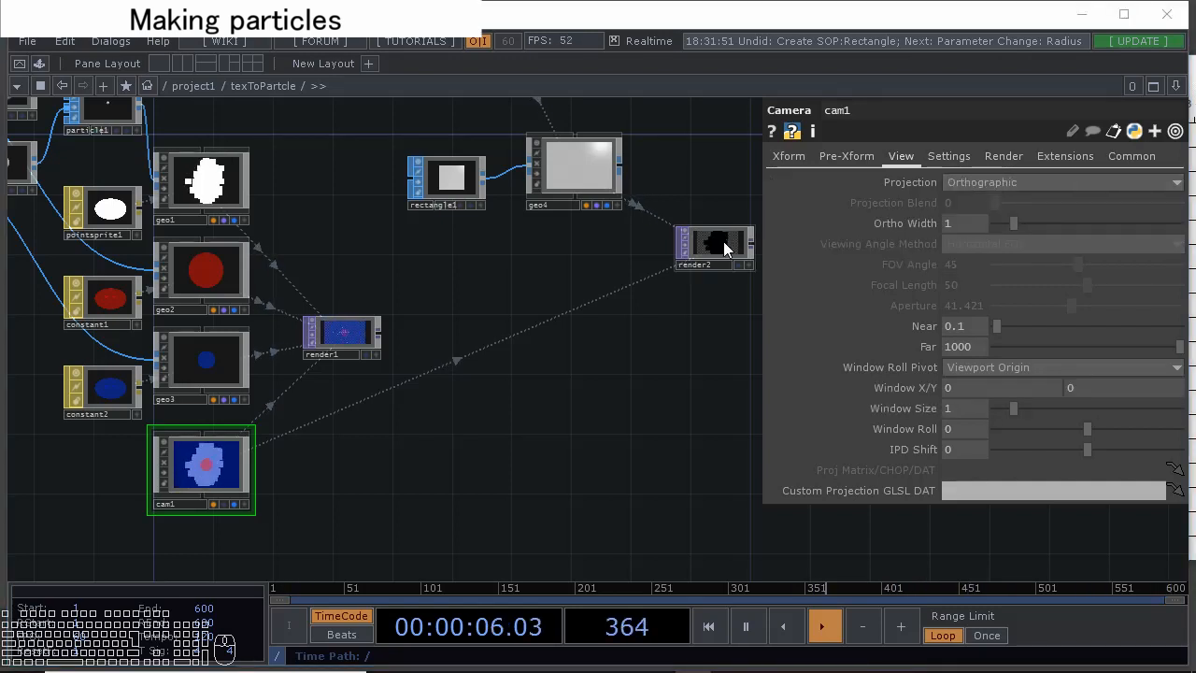
pyautogui.scroll(5, 724, 241)
pyautogui.scroll(3, 502, 310)
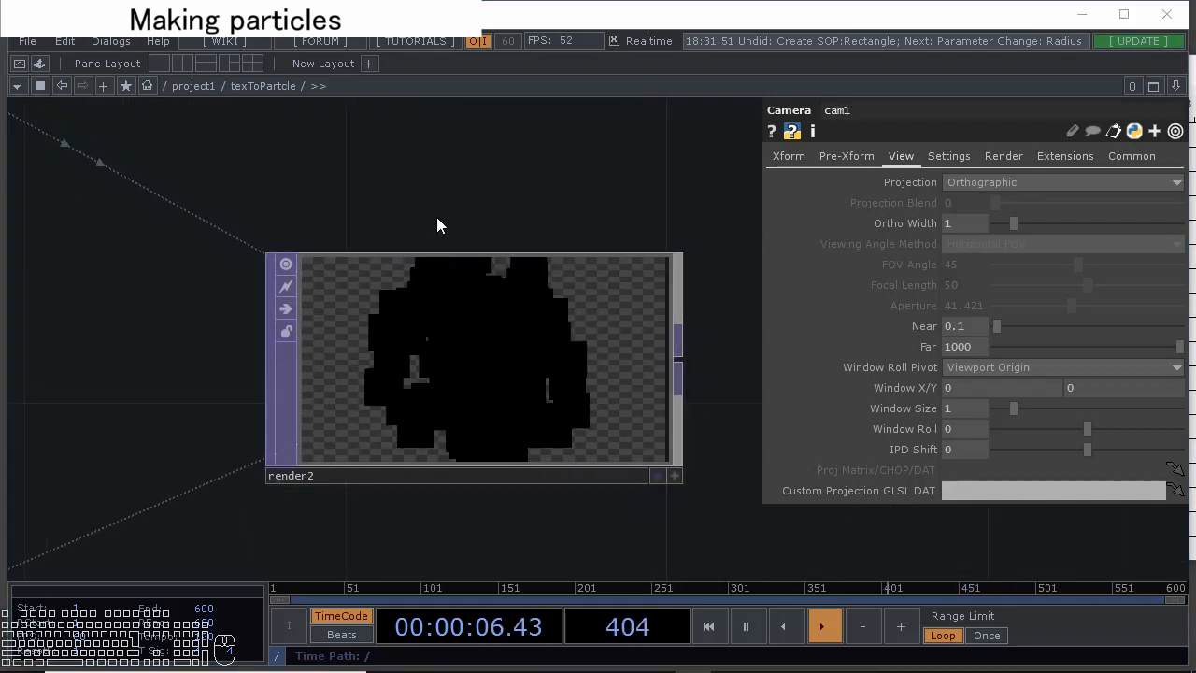
# Add an In TOP in the empty area above the particle network
pyautogui.moveTo(436, 217); pyautogui.dragTo(692, 542)
pyautogui.scroll(-5, 463, 259)
pyautogui.scroll(-3, 257, 296)
pyautogui.moveTo(360, 347); pyautogui.dragTo(397, 382)
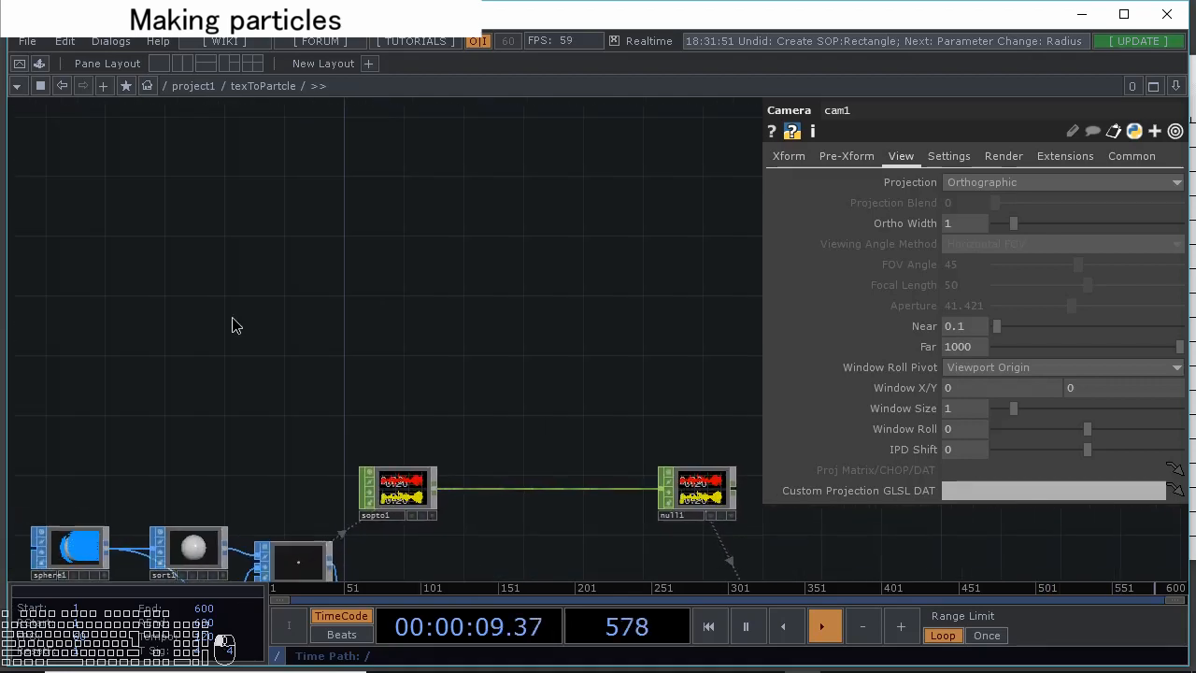
pyautogui.press('Tab')
pyautogui.click(178, 281)
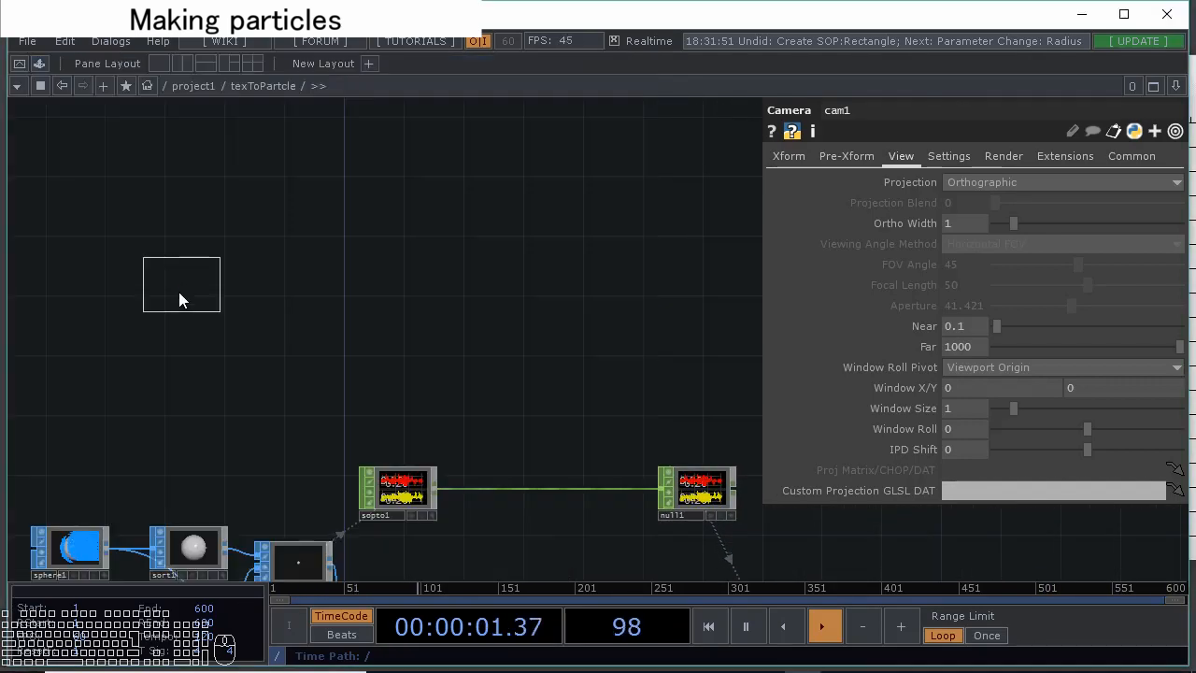
pyautogui.click(102, 378)
pyautogui.moveTo(148, 370); pyautogui.dragTo(257, 309)
# Add a Texture 3D TOP fed by in1, placed above the sopto1 node
pyautogui.press('Tab')
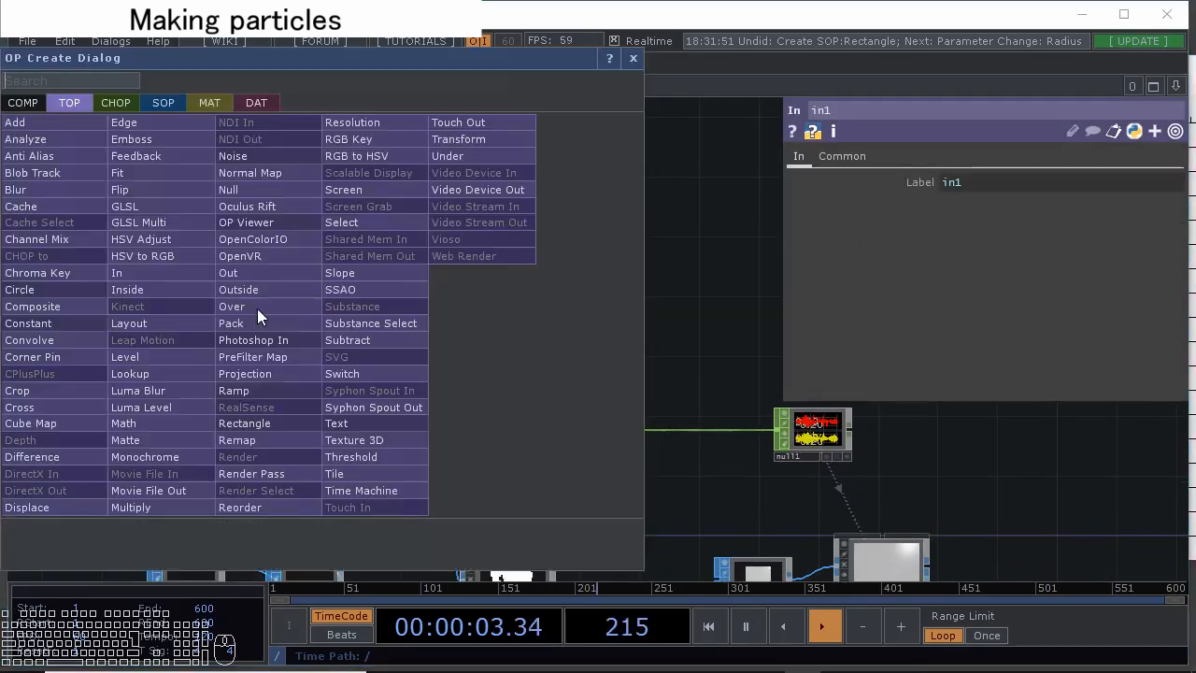
pyautogui.click(362, 439)
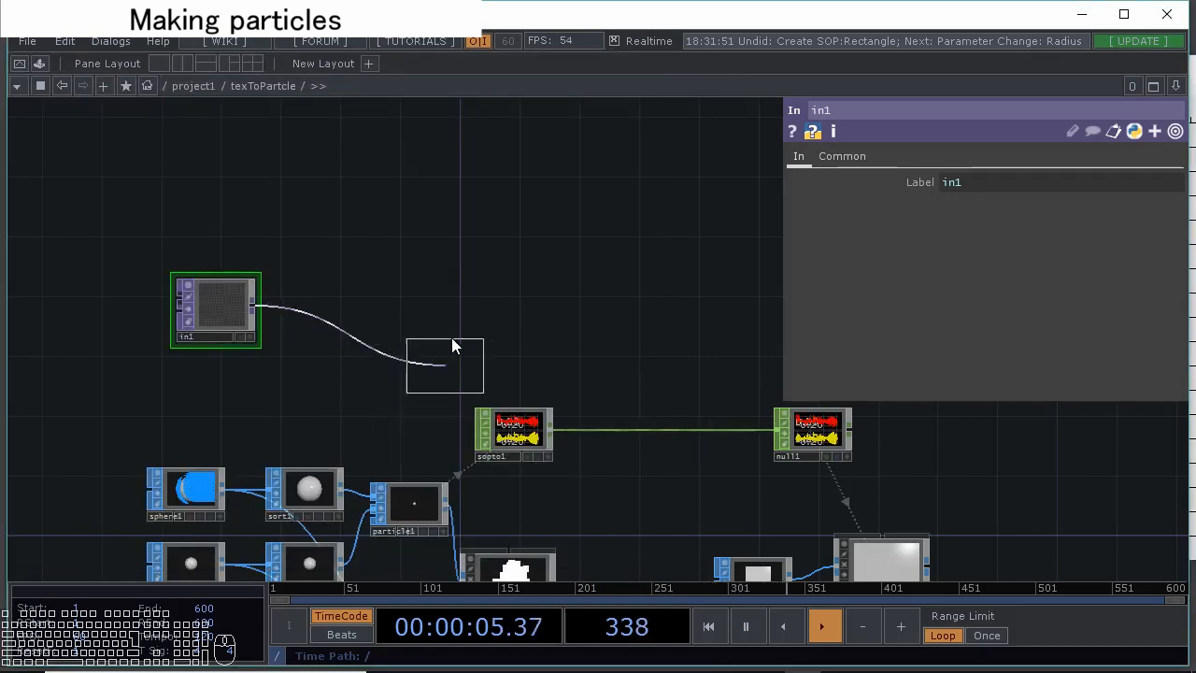
pyautogui.click(464, 309)
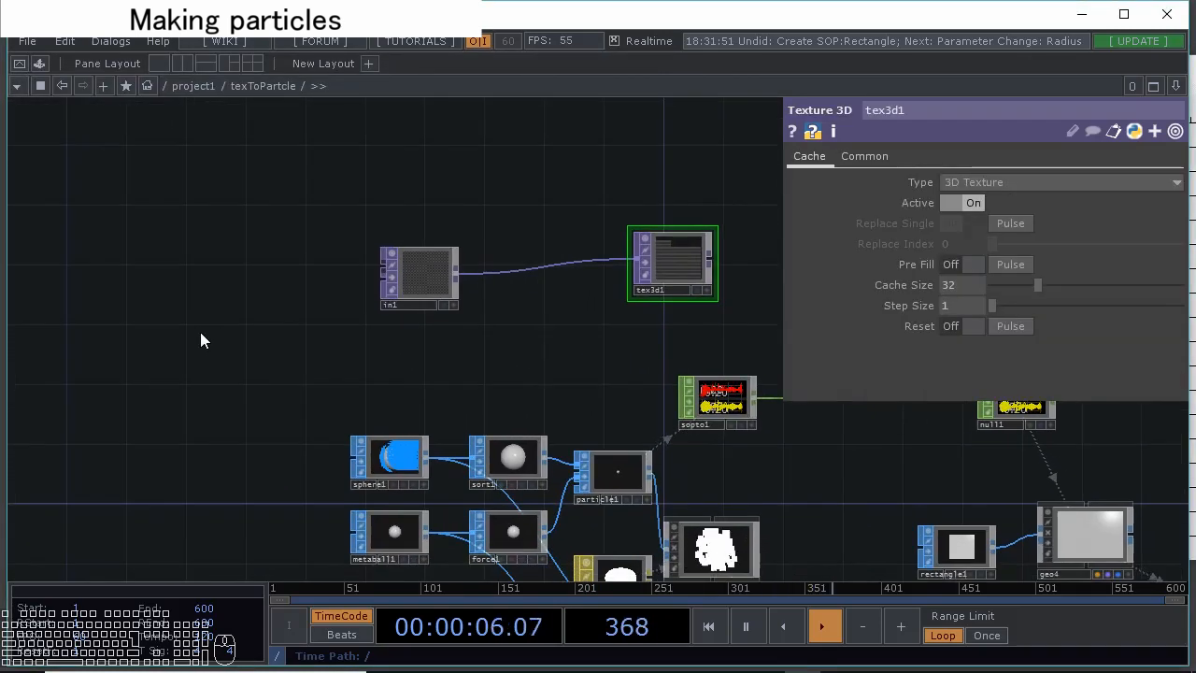
# Add a Movie File In TOP, connect it to in1's input and place it close beside in1
pyautogui.press('Tab')
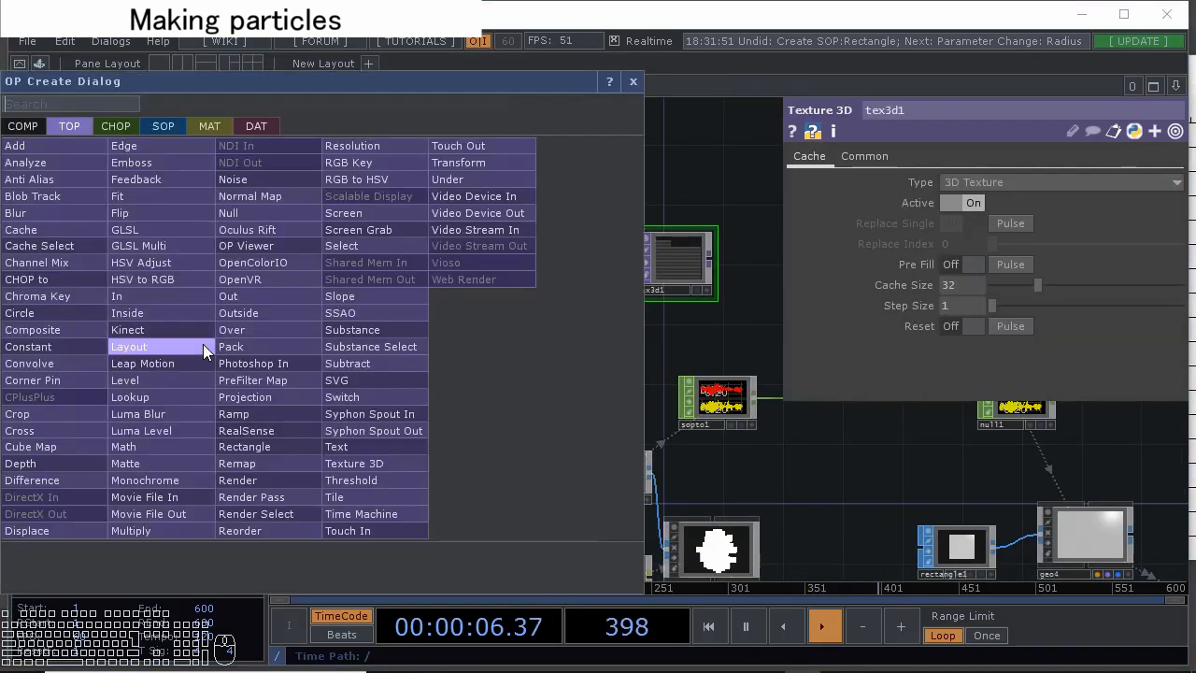
pyautogui.click(173, 467)
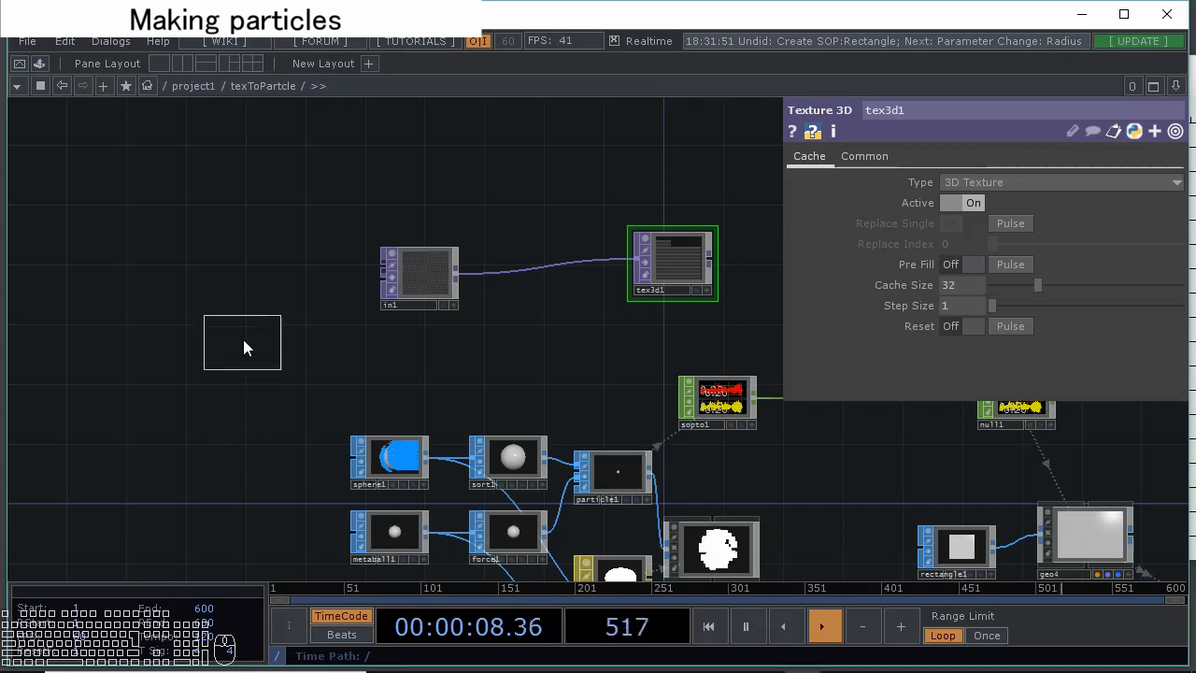
pyautogui.click(240, 355)
pyautogui.click(280, 343)
pyautogui.click(384, 275)
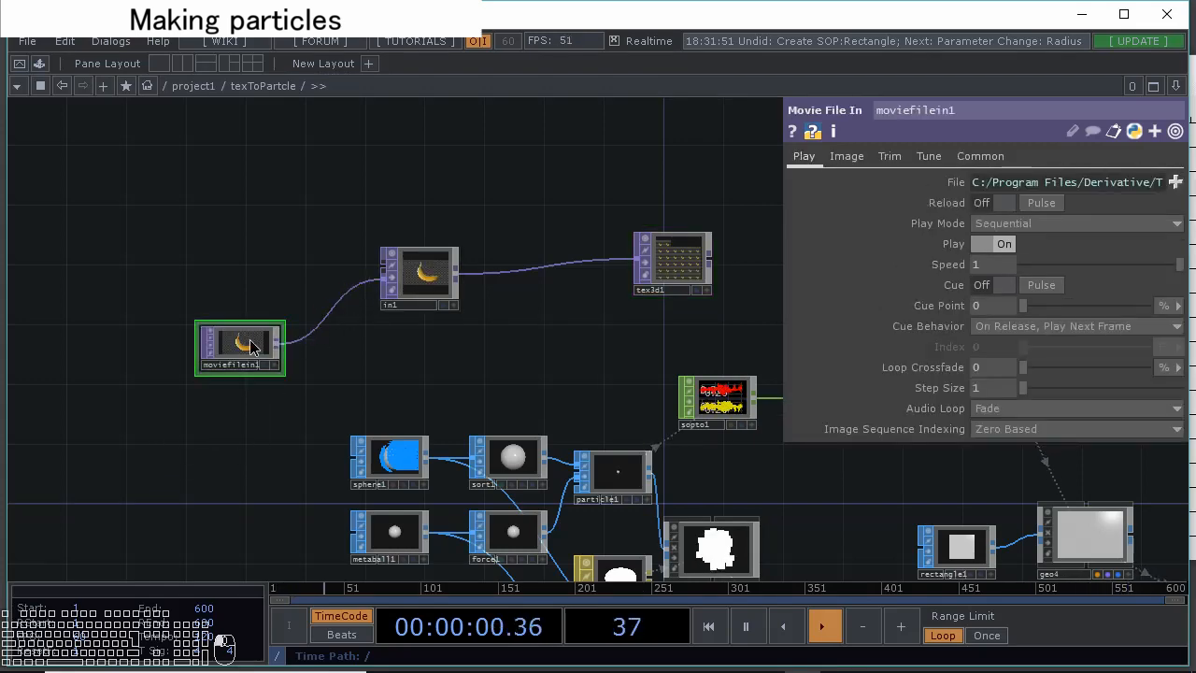
pyautogui.moveTo(240, 348); pyautogui.dragTo(314, 315)
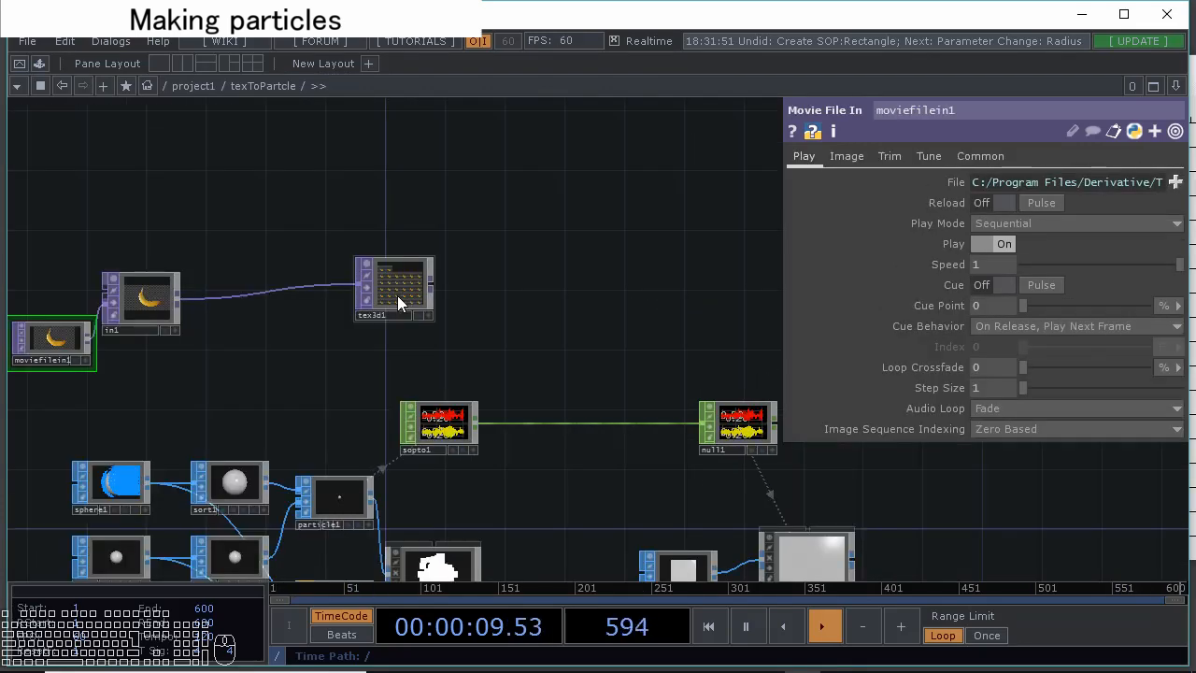
# Set tex3d1's Cache Size to 60
pyautogui.click(397, 296)
pyautogui.scroll(5, 398, 296)
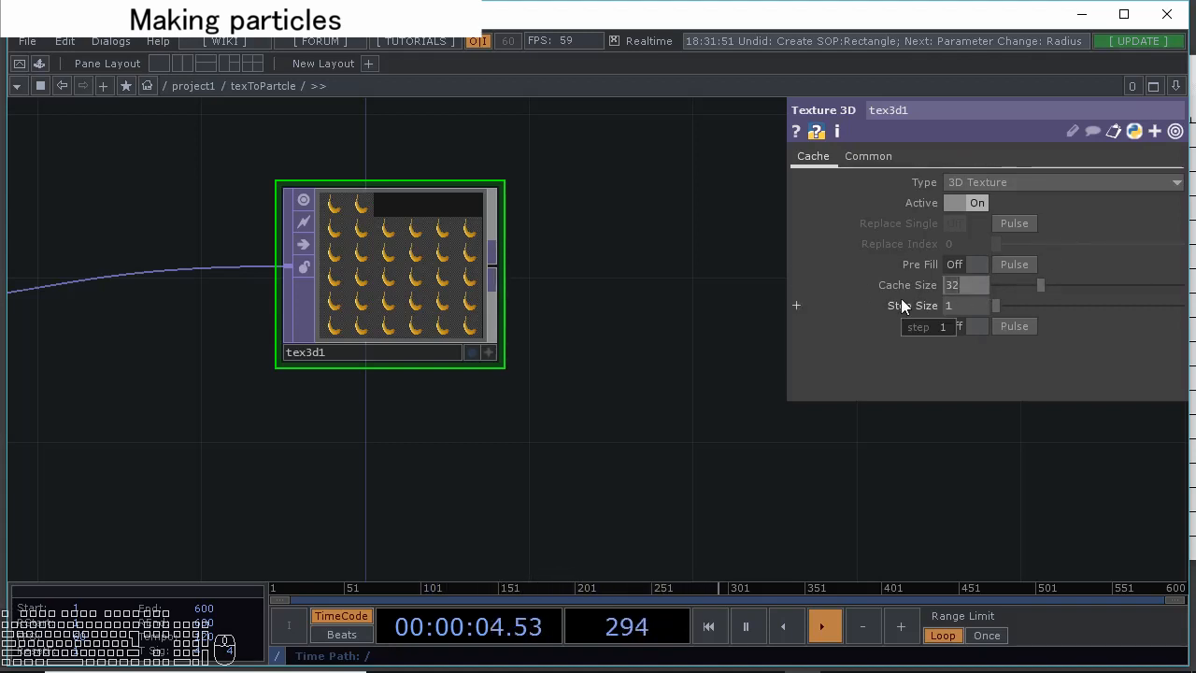
pyautogui.write('60')
pyautogui.press('Return')
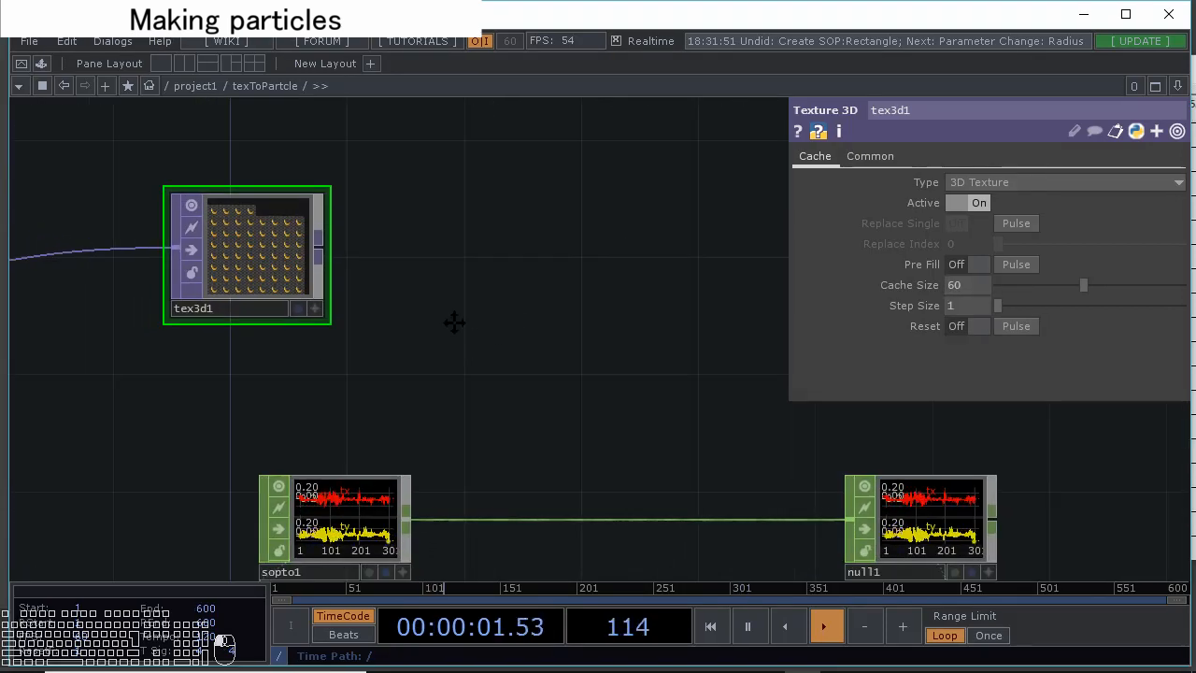
# Create a Constant MAT beside tex3d1 and assign tex3d1 as its Color Map
pyautogui.moveTo(454, 322); pyautogui.dragTo(368, 327)
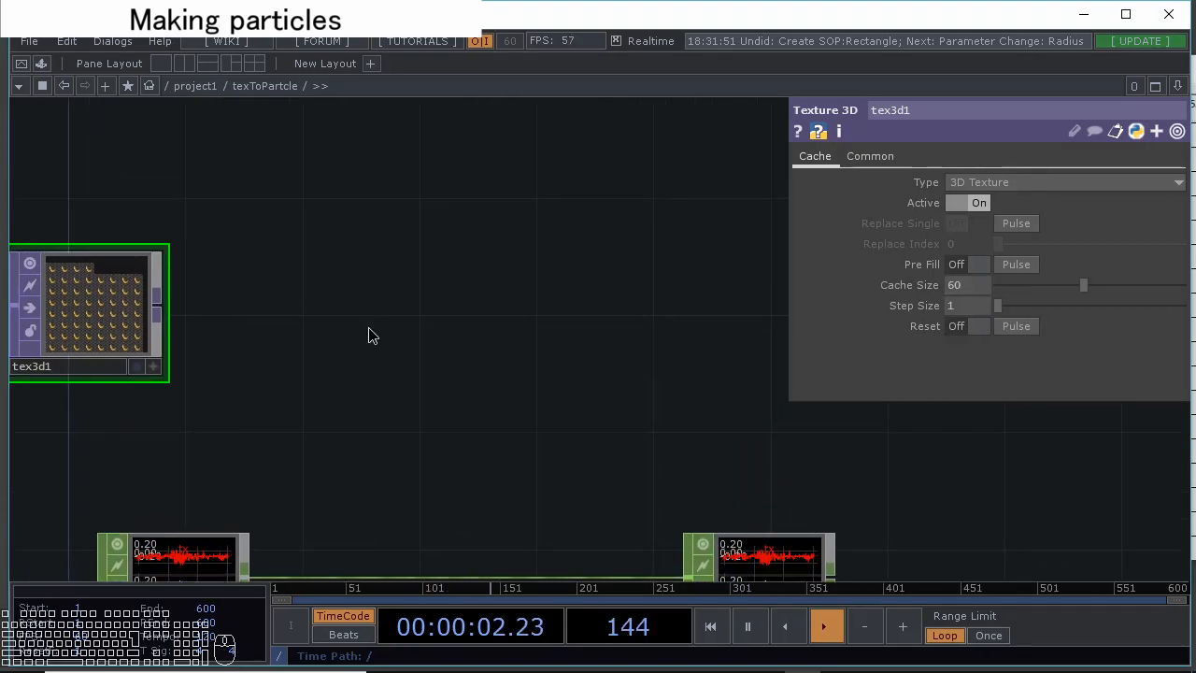
pyautogui.press('Tab')
pyautogui.click(263, 122)
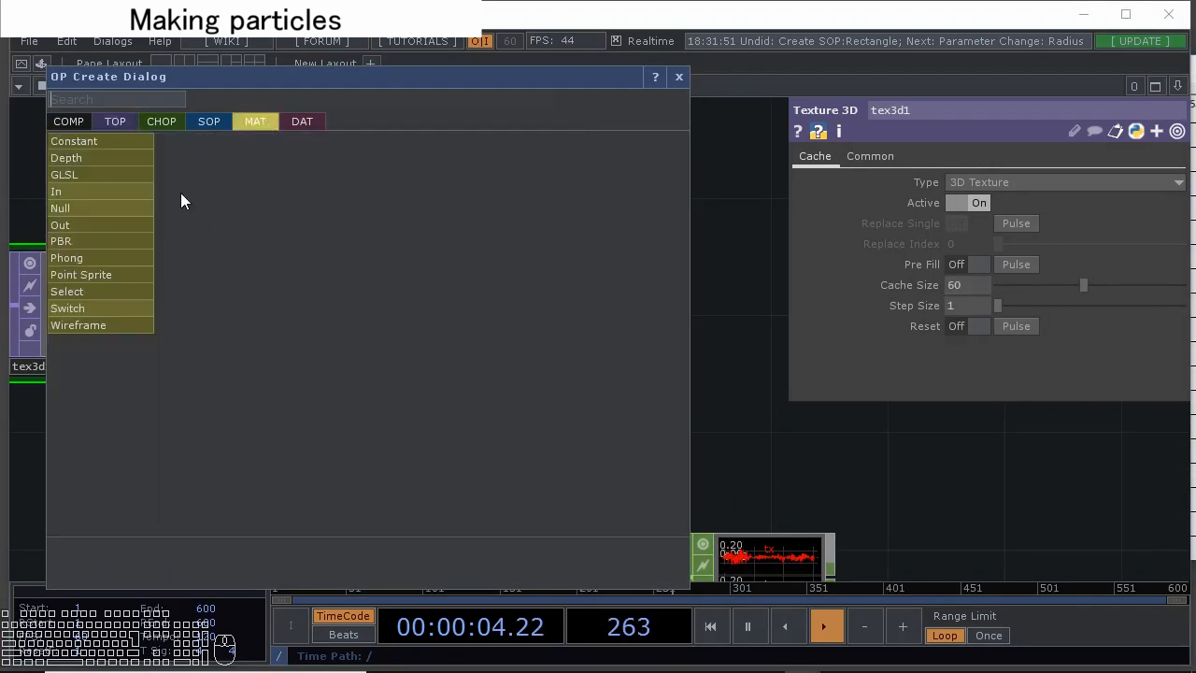
pyautogui.click(136, 142)
pyautogui.click(260, 288)
pyautogui.moveTo(94, 341); pyautogui.dragTo(280, 285)
pyautogui.moveTo(377, 301); pyautogui.dragTo(544, 292)
# Assign constant3 as geo4's Material and check the instances in render2
pyautogui.scroll(-2, 327, 269)
pyautogui.moveTo(592, 290); pyautogui.dragTo(623, 223)
pyautogui.moveTo(509, 191); pyautogui.dragTo(514, 485)
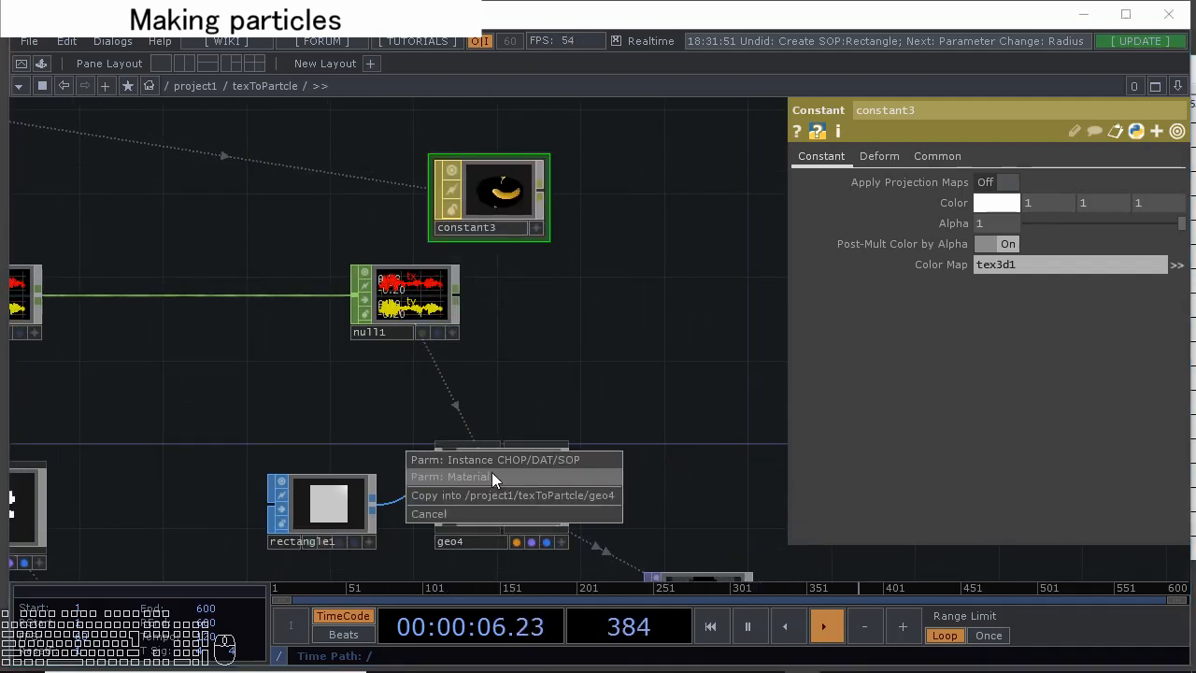
pyautogui.click(492, 478)
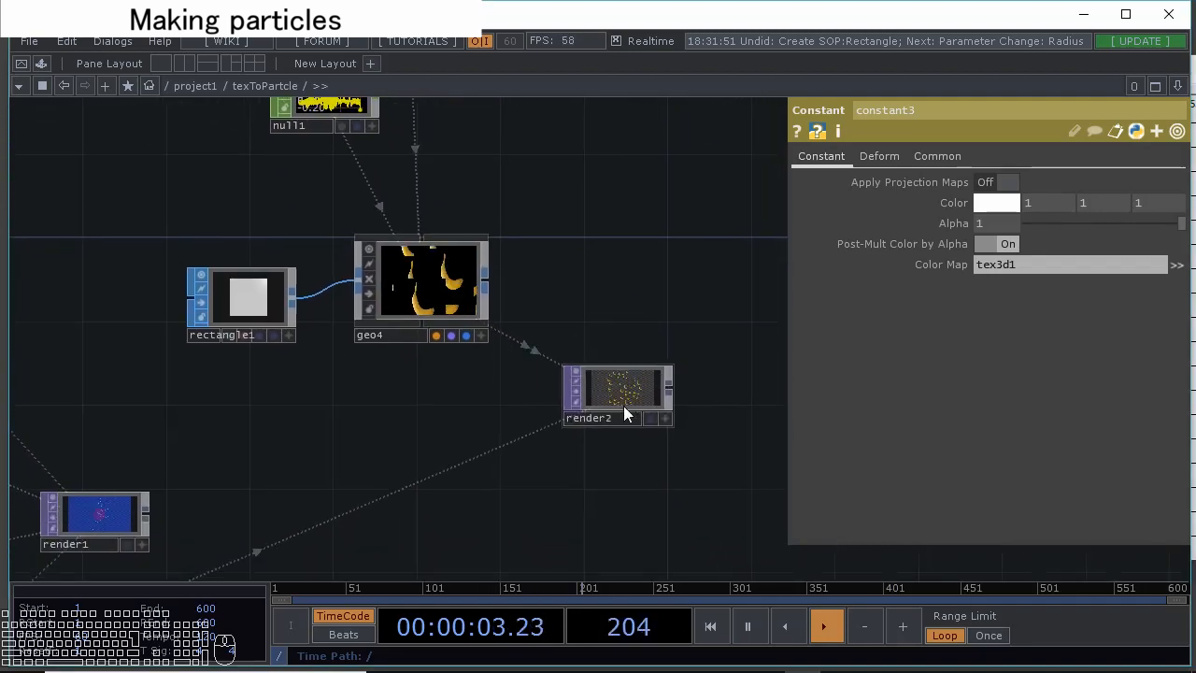
pyautogui.scroll(5, 624, 406)
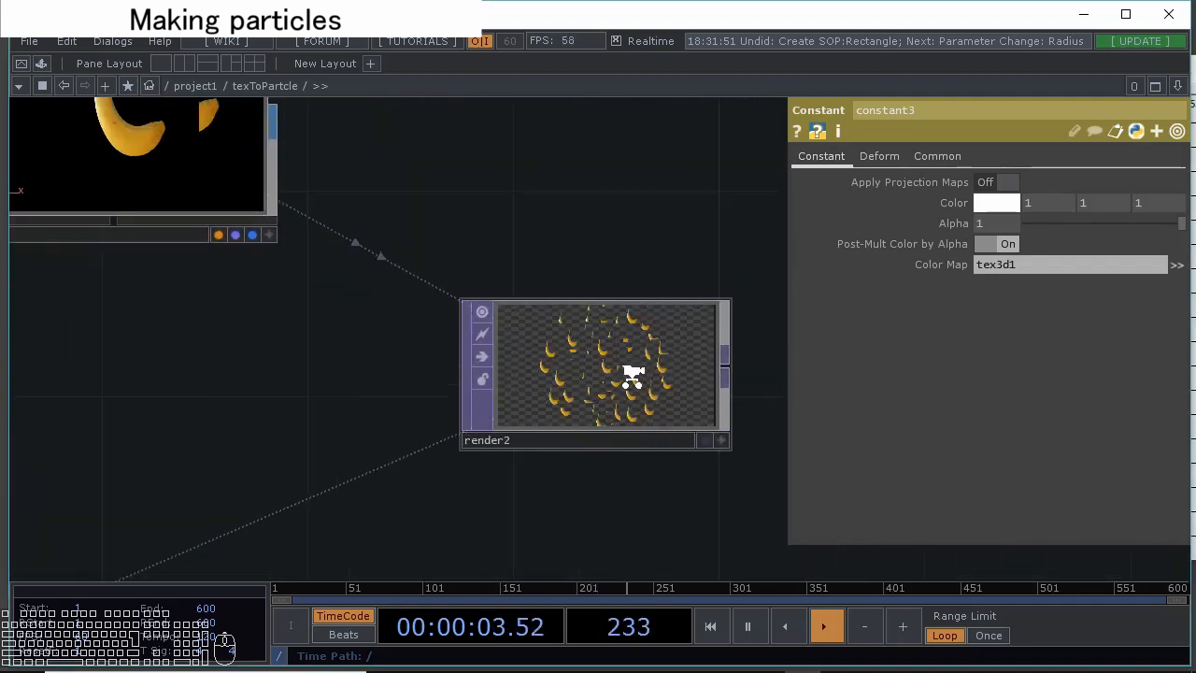
pyautogui.scroll(-3, 612, 368)
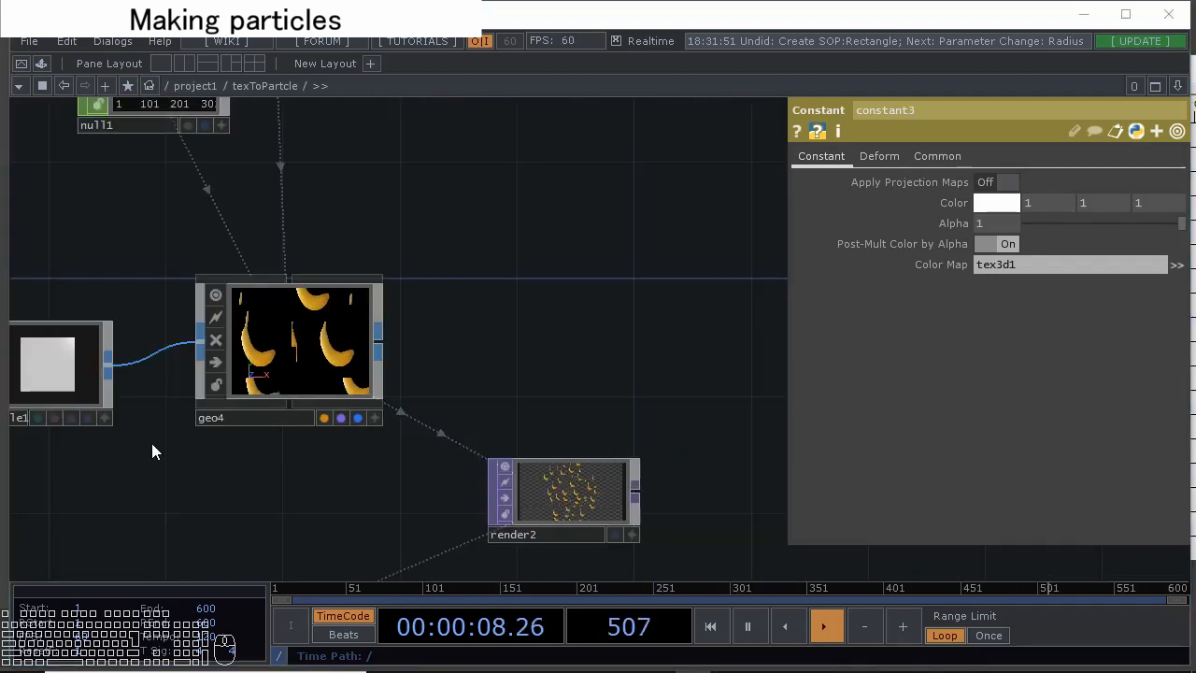
# Turn on Blending (Transparency) and turn off Depth Test for constant3
pyautogui.moveTo(421, 267); pyautogui.dragTo(493, 335)
pyautogui.scroll(-3, 475, 302)
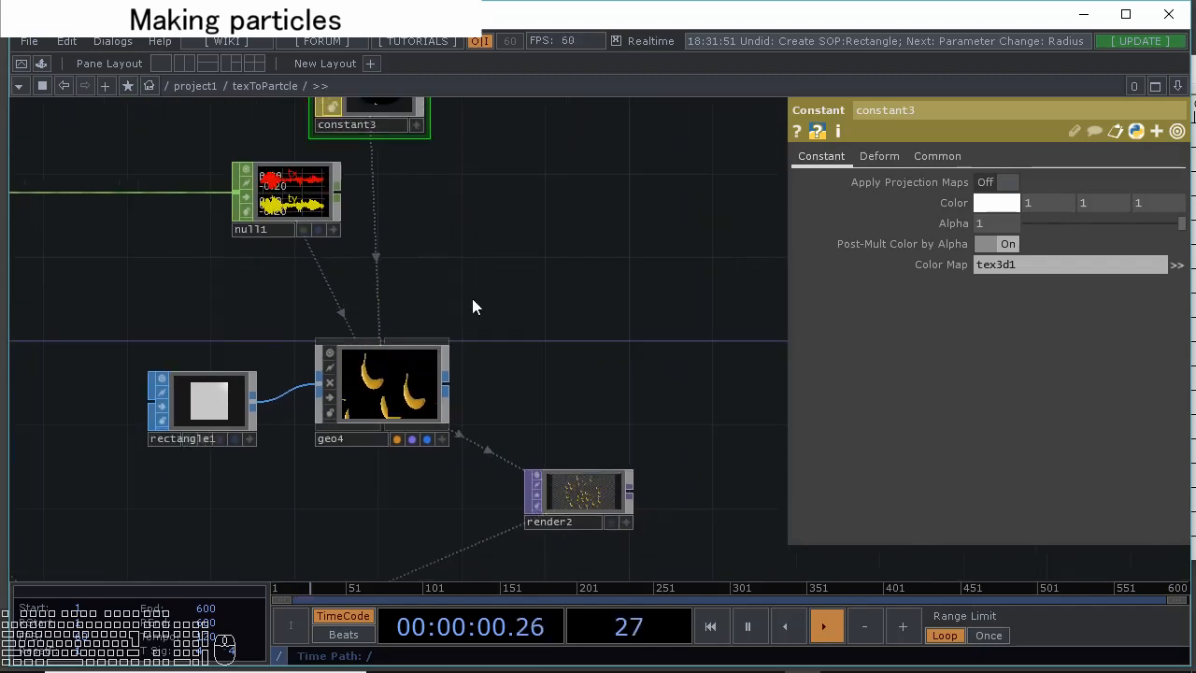
pyautogui.moveTo(429, 246); pyautogui.dragTo(418, 311)
pyautogui.click(937, 156)
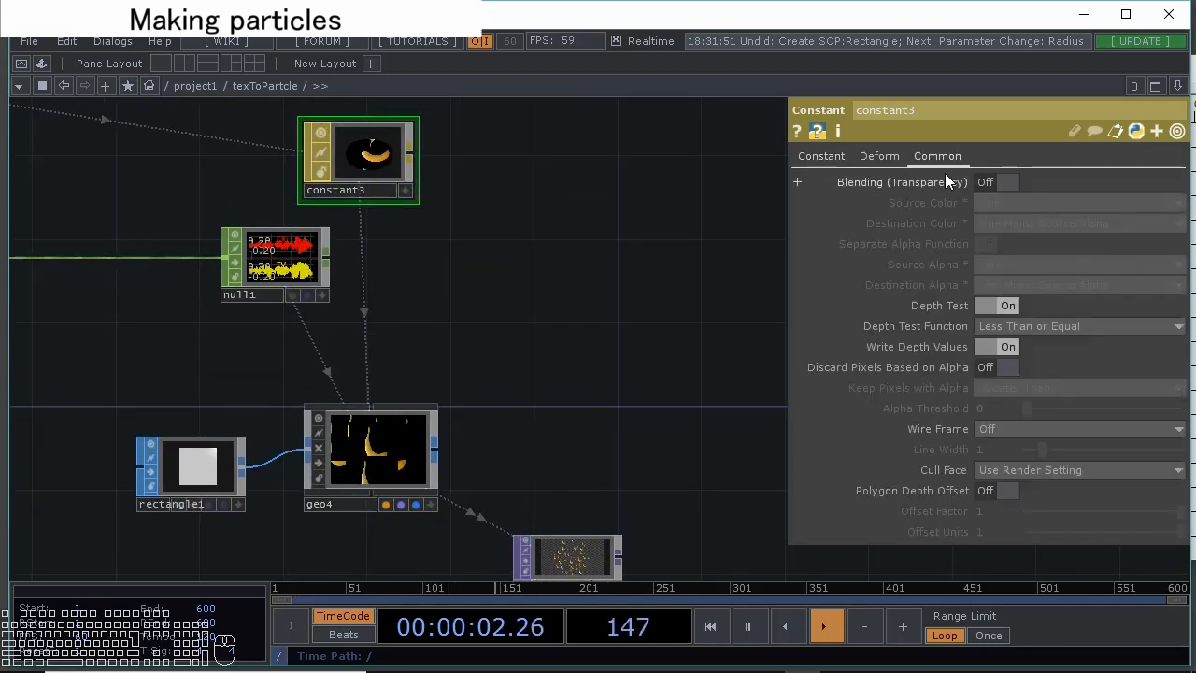
pyautogui.click(1004, 181)
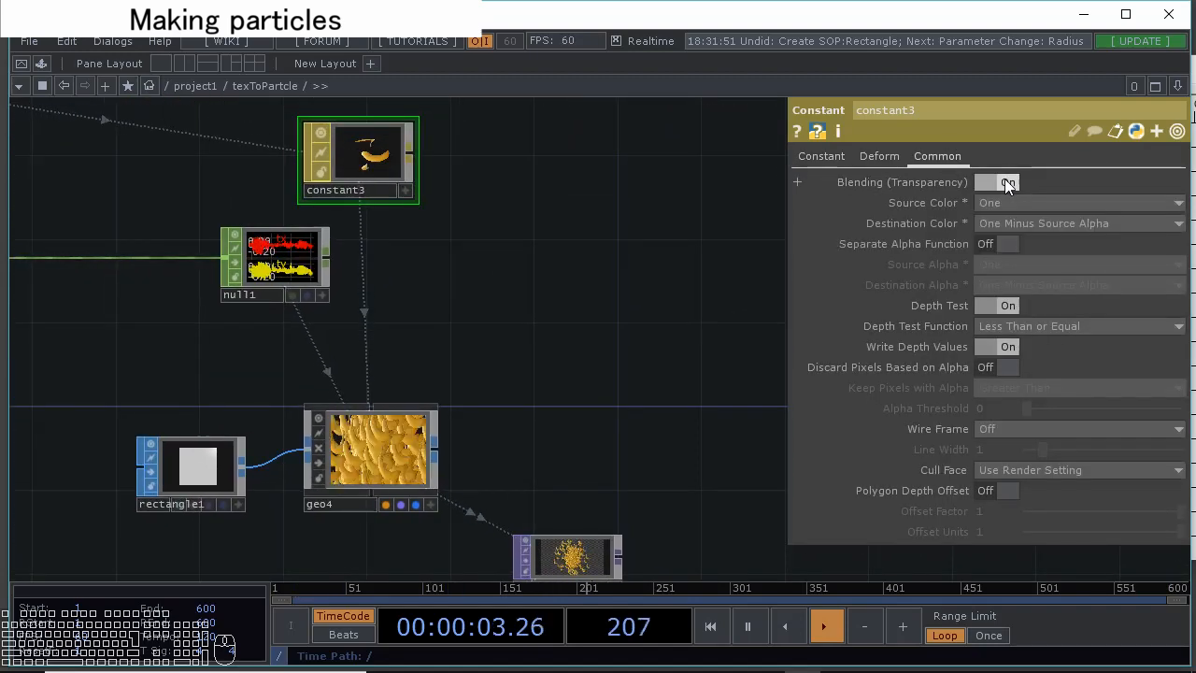
pyautogui.click(992, 306)
# Examine the blending of the textured instances in render2's output and the network feeding geo4
pyautogui.moveTo(588, 413); pyautogui.dragTo(526, 306)
pyautogui.scroll(1, 574, 527)
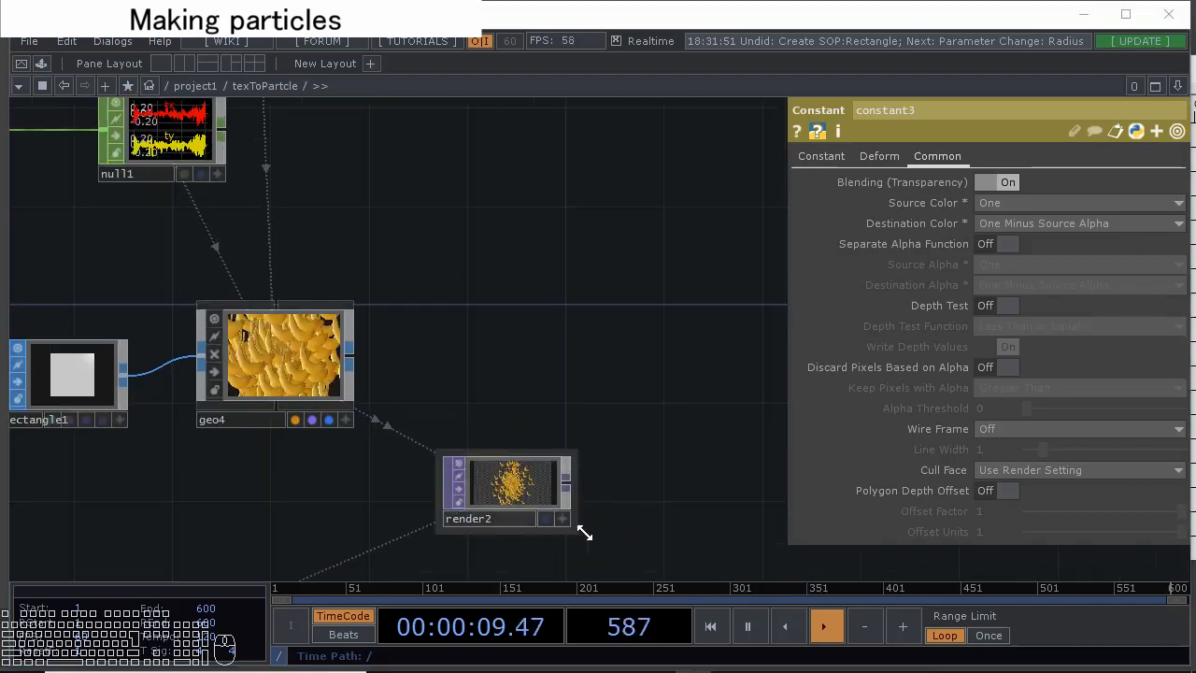
pyautogui.scroll(3, 603, 486)
pyautogui.scroll(3, 502, 470)
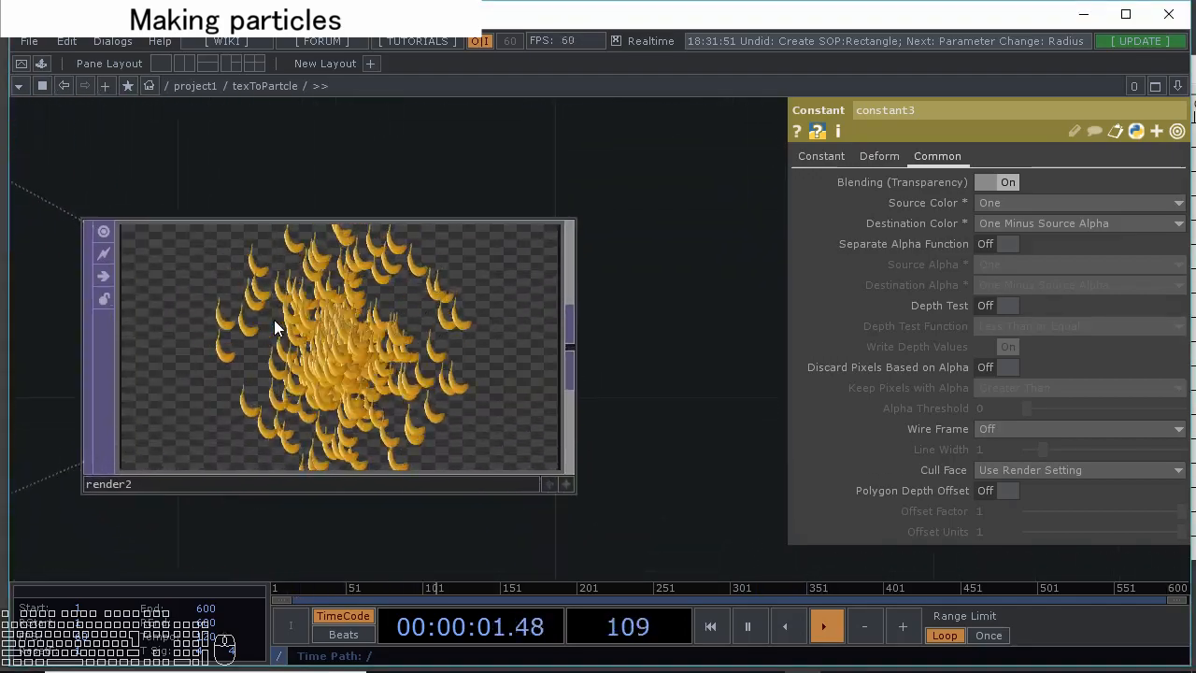
pyautogui.scroll(3, 275, 327)
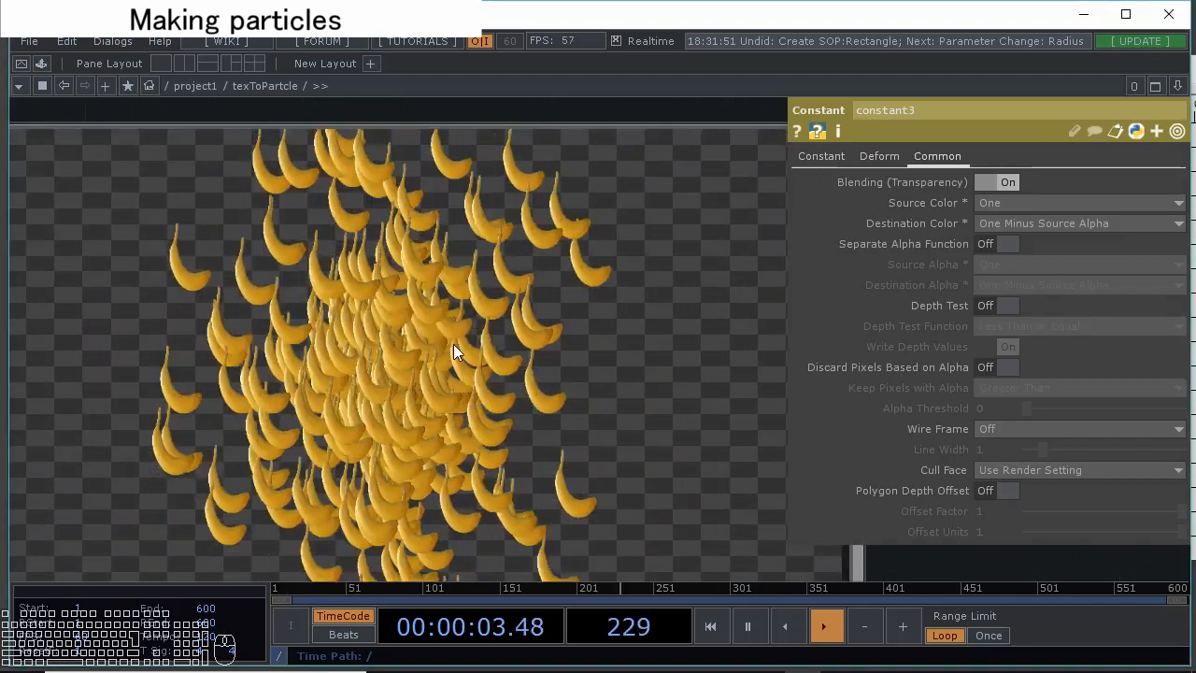
pyautogui.scroll(-5, 454, 344)
pyautogui.moveTo(394, 229); pyautogui.dragTo(445, 391)
pyautogui.scroll(-3, 445, 390)
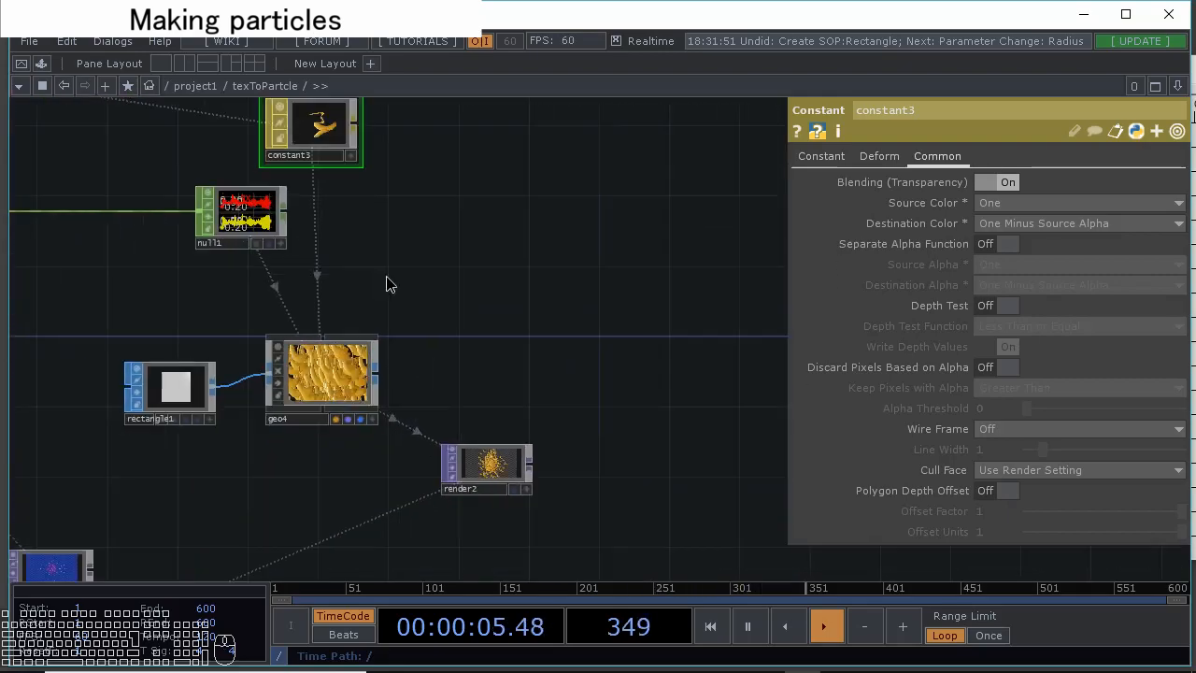
pyautogui.moveTo(387, 280); pyautogui.dragTo(546, 435)
pyautogui.moveTo(214, 342); pyautogui.dragTo(415, 233)
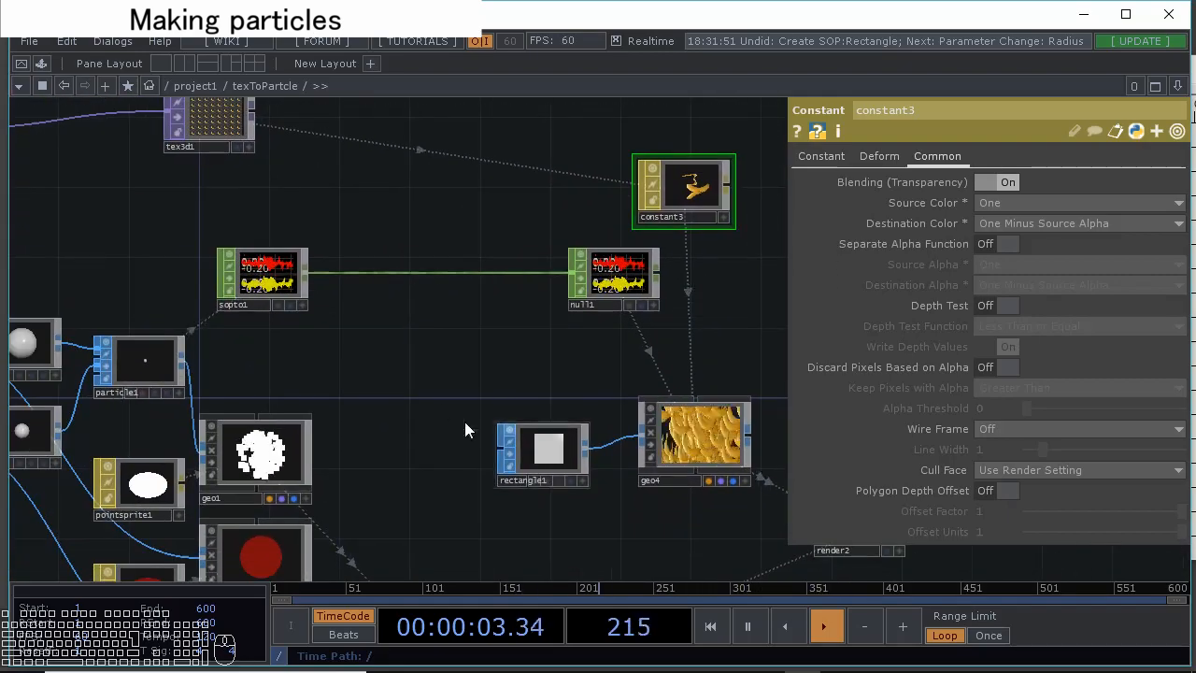
# Set the Birth rate of particle1 to 5
pyautogui.click(224, 335)
pyautogui.scroll(3, 224, 330)
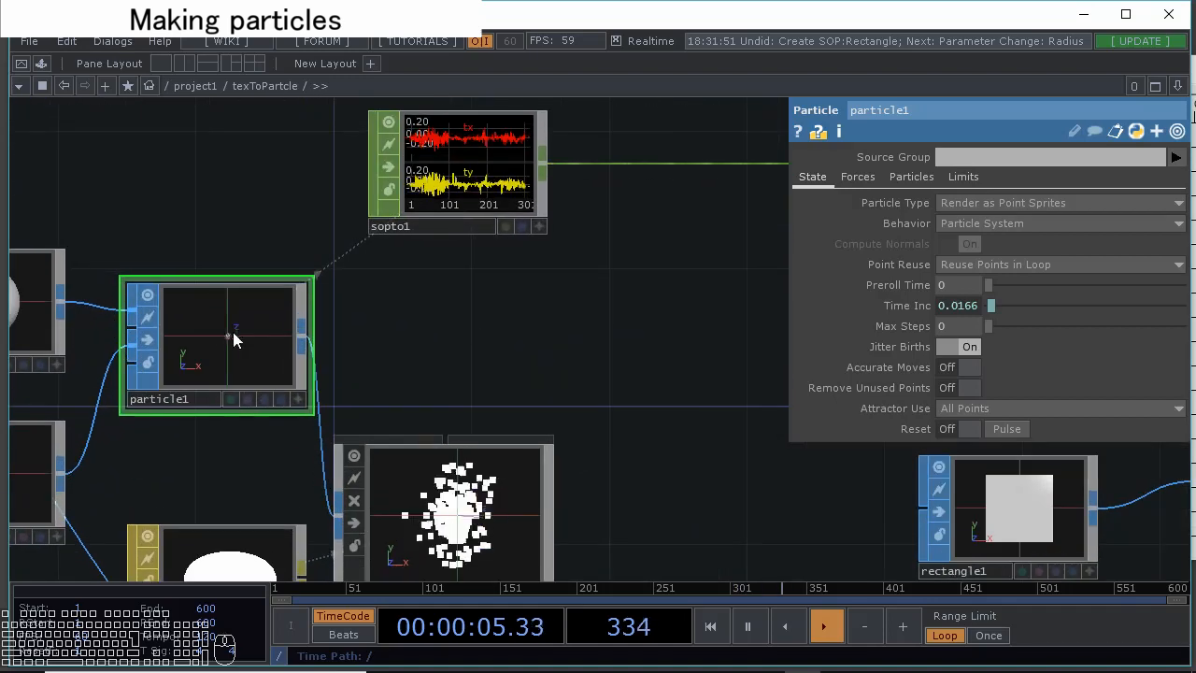
pyautogui.click(912, 177)
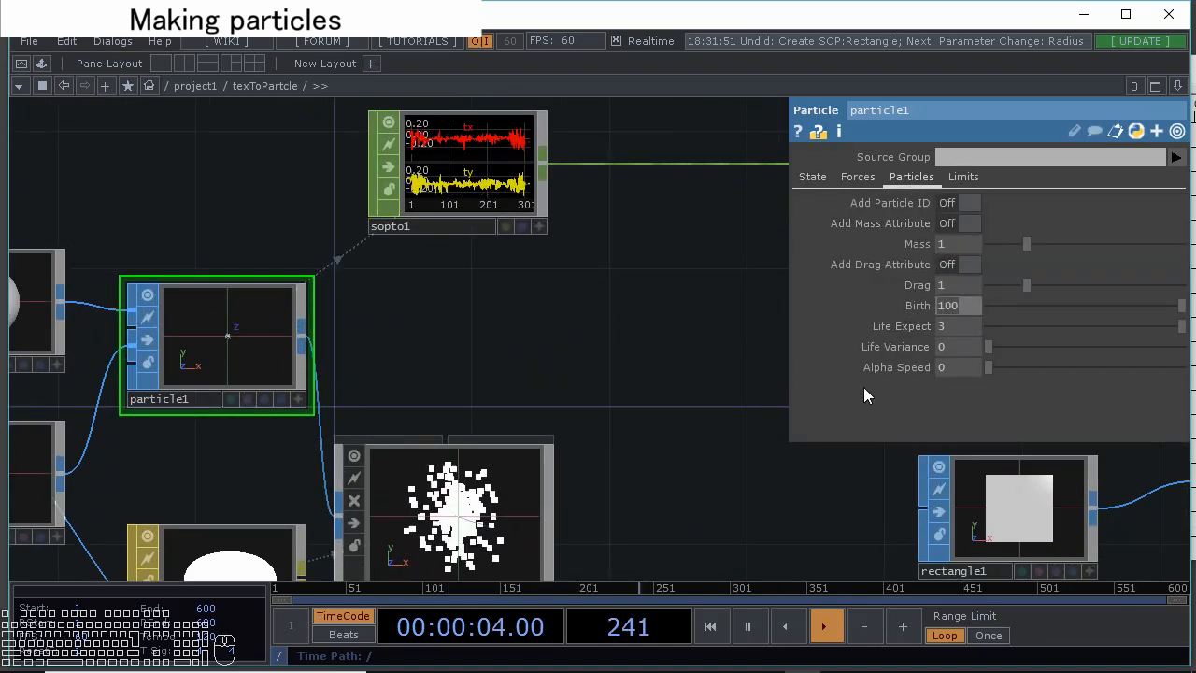
pyautogui.write('5')
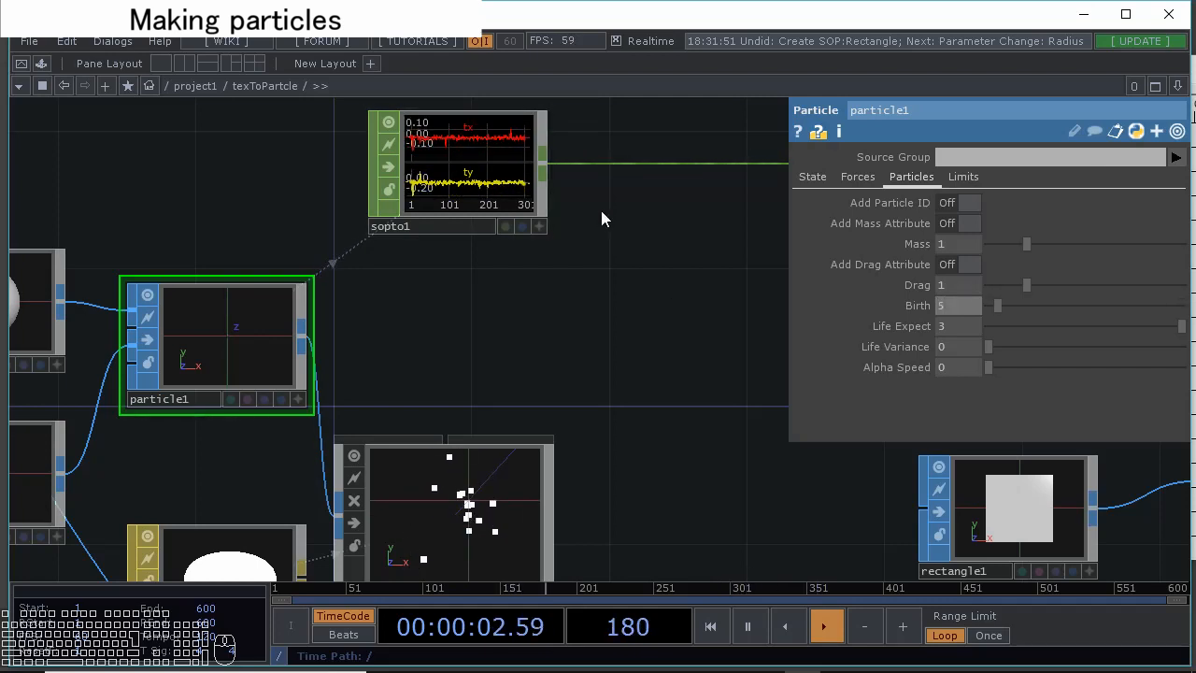
pyautogui.moveTo(479, 153); pyautogui.dragTo(498, 226)
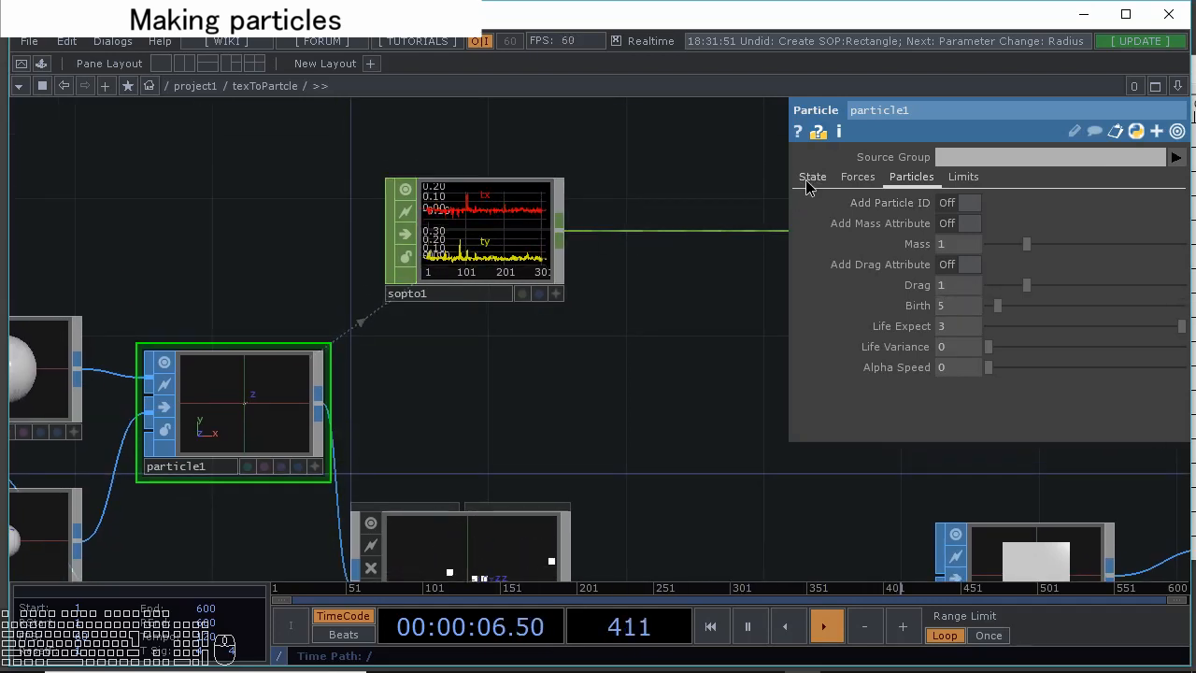
# Turn on Remove Unused Points for particle1
pyautogui.click(807, 180)
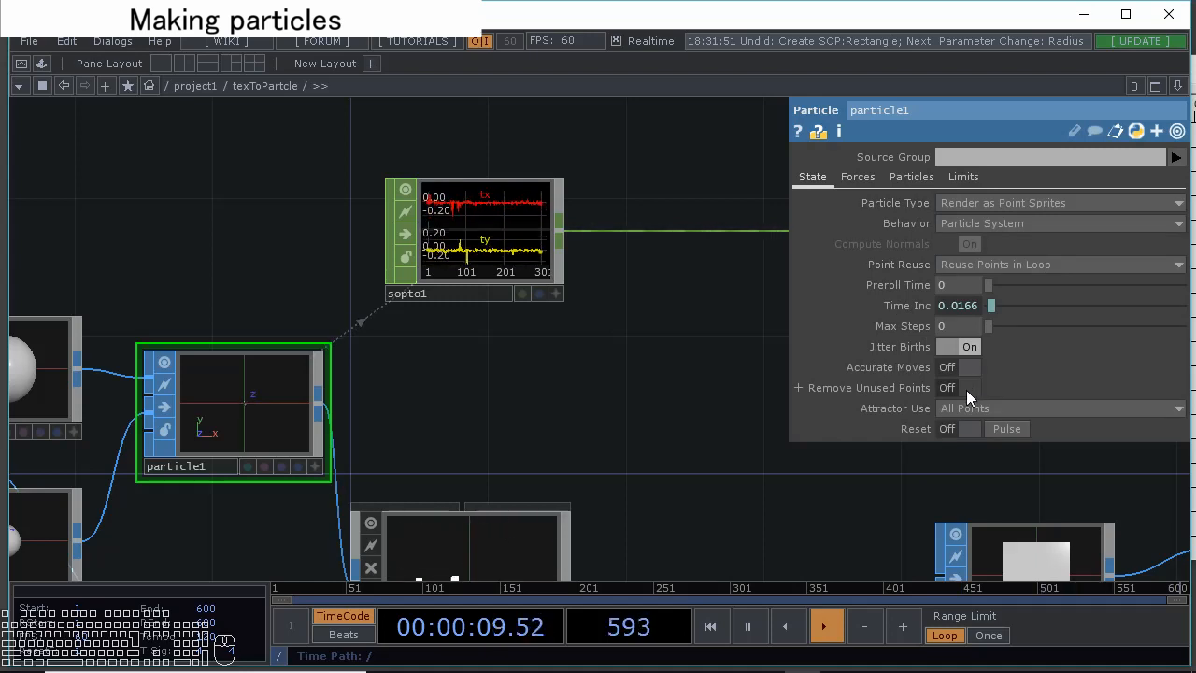
pyautogui.click(966, 390)
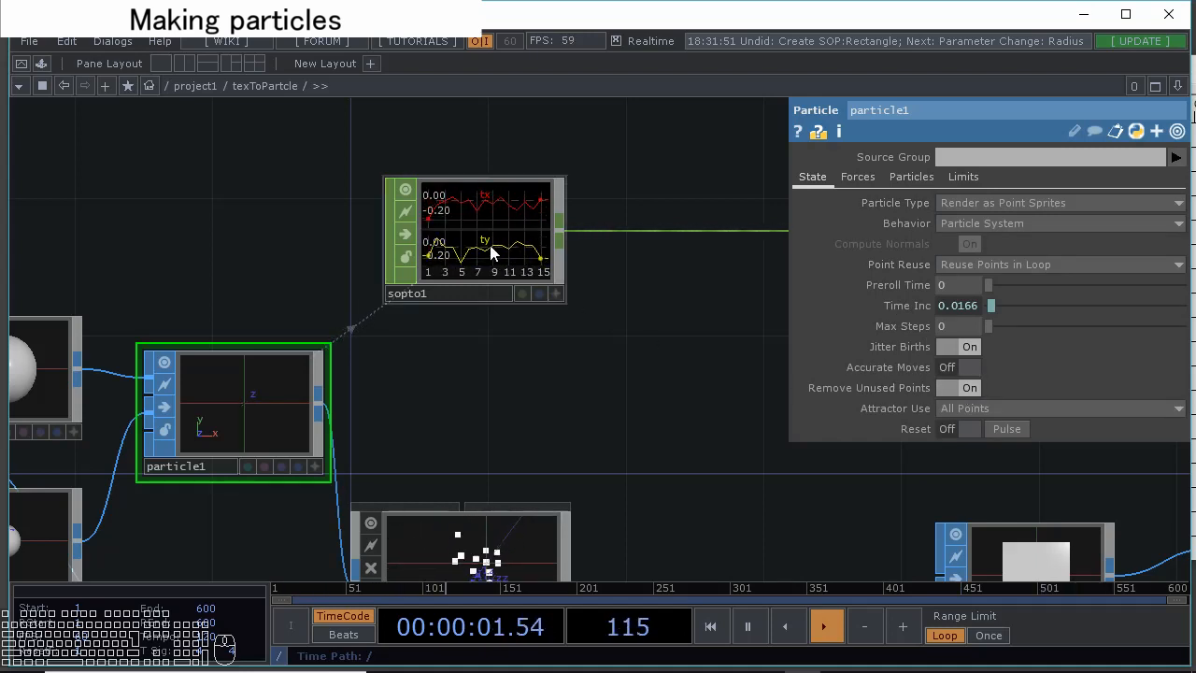
pyautogui.scroll(2, 493, 229)
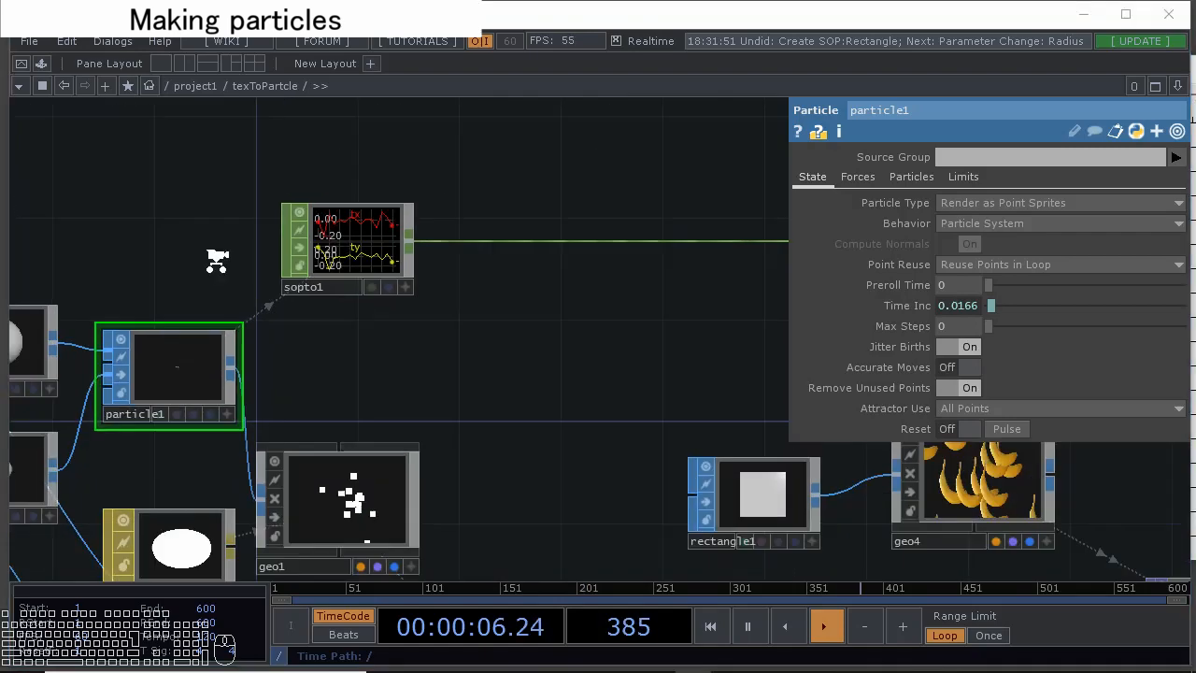
pyautogui.scroll(-2, 411, 332)
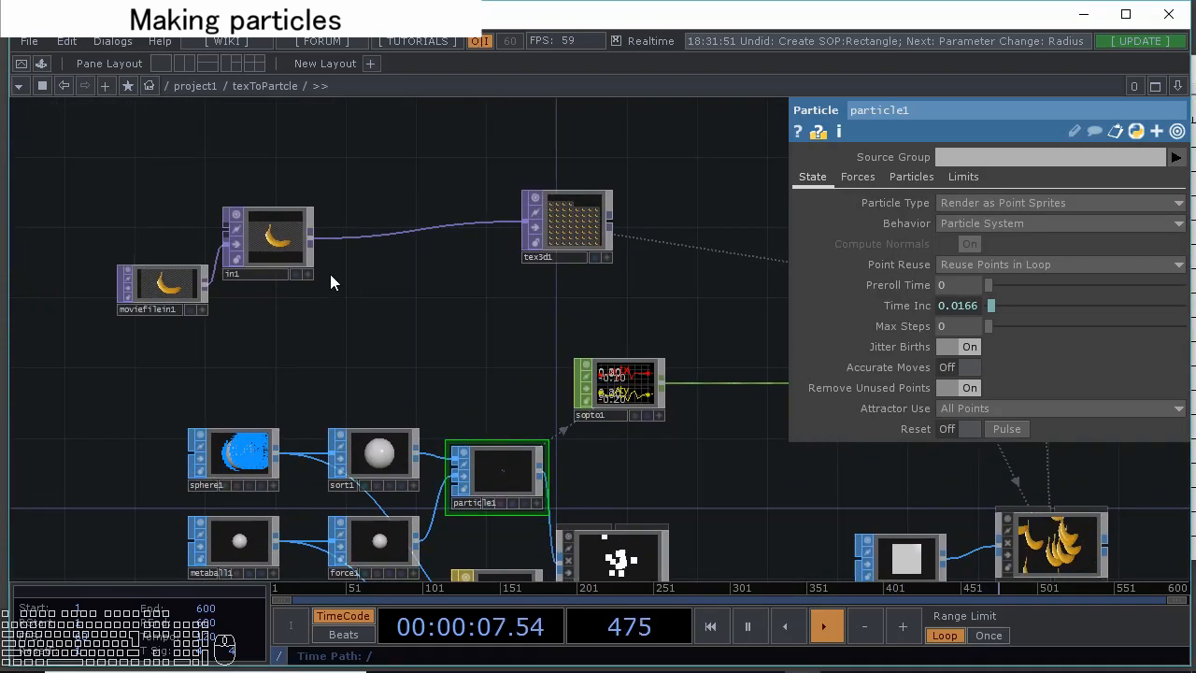
# Go up to project1 and connect the butterfly container's output to the first input of texToPartcle
pyautogui.scroll(-6, 334, 274)
pyautogui.press('p')
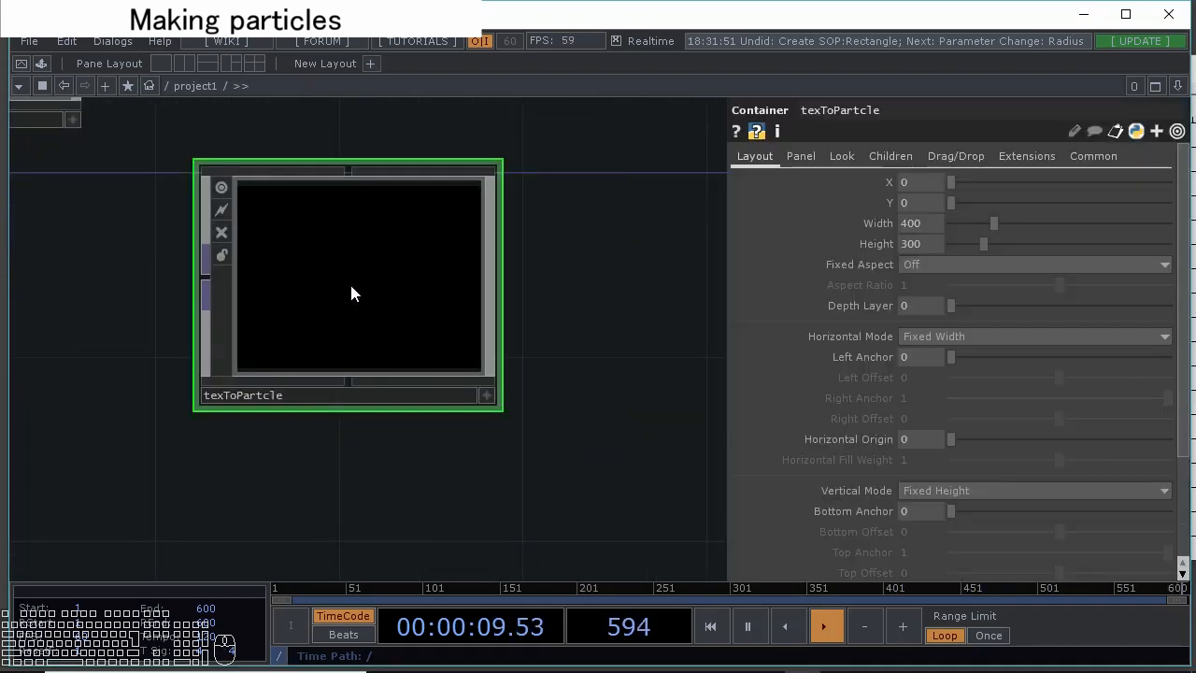
pyautogui.scroll(-3, 345, 285)
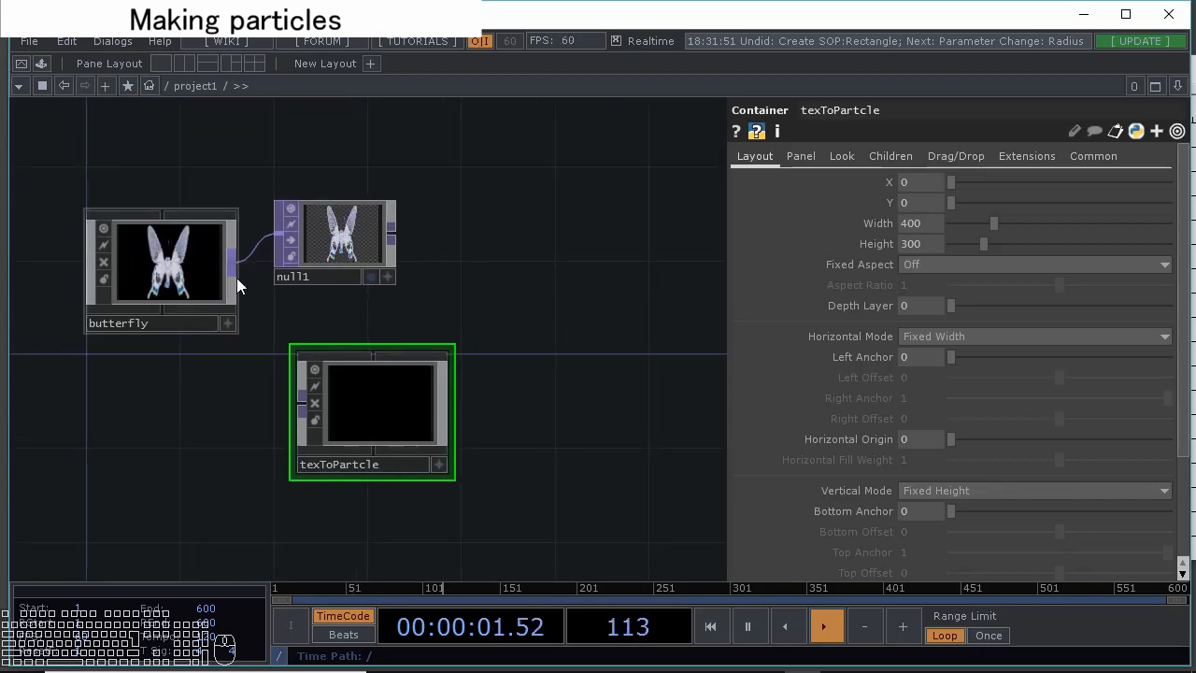
pyautogui.moveTo(231, 270); pyautogui.dragTo(299, 396)
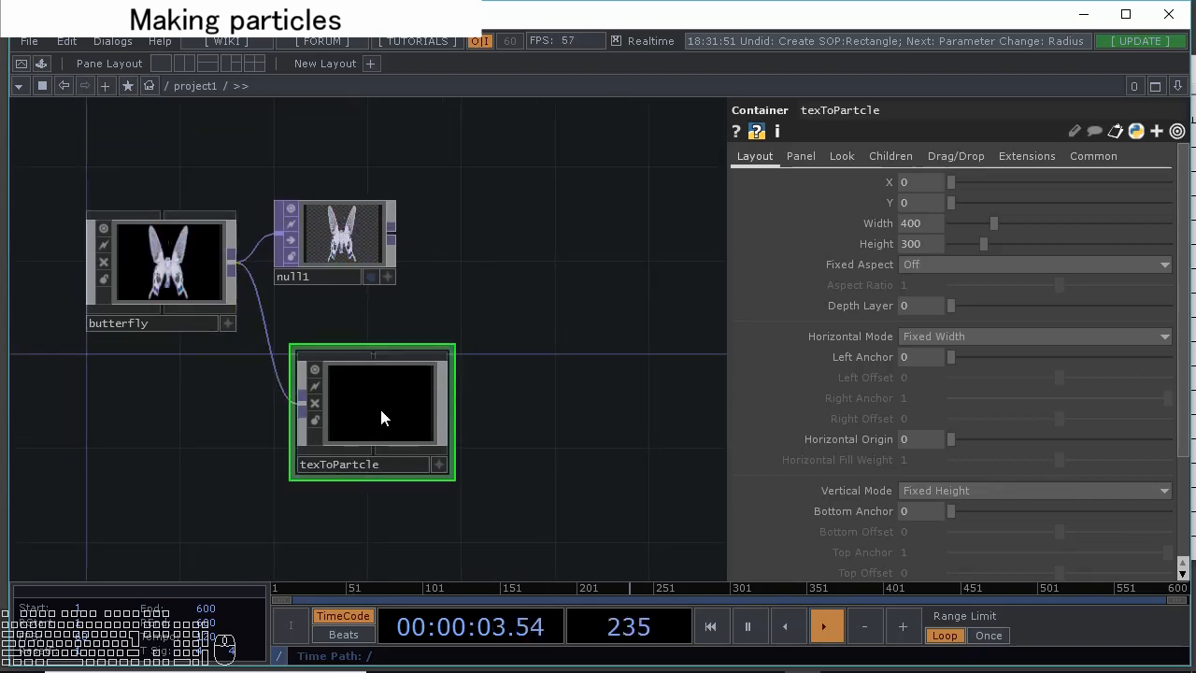
# Go back into texToPartcle and examine the butterfly texture arriving at in1 and the frames cached in tex3d1
pyautogui.scroll(5, 383, 404)
pyautogui.scroll(6, 292, 254)
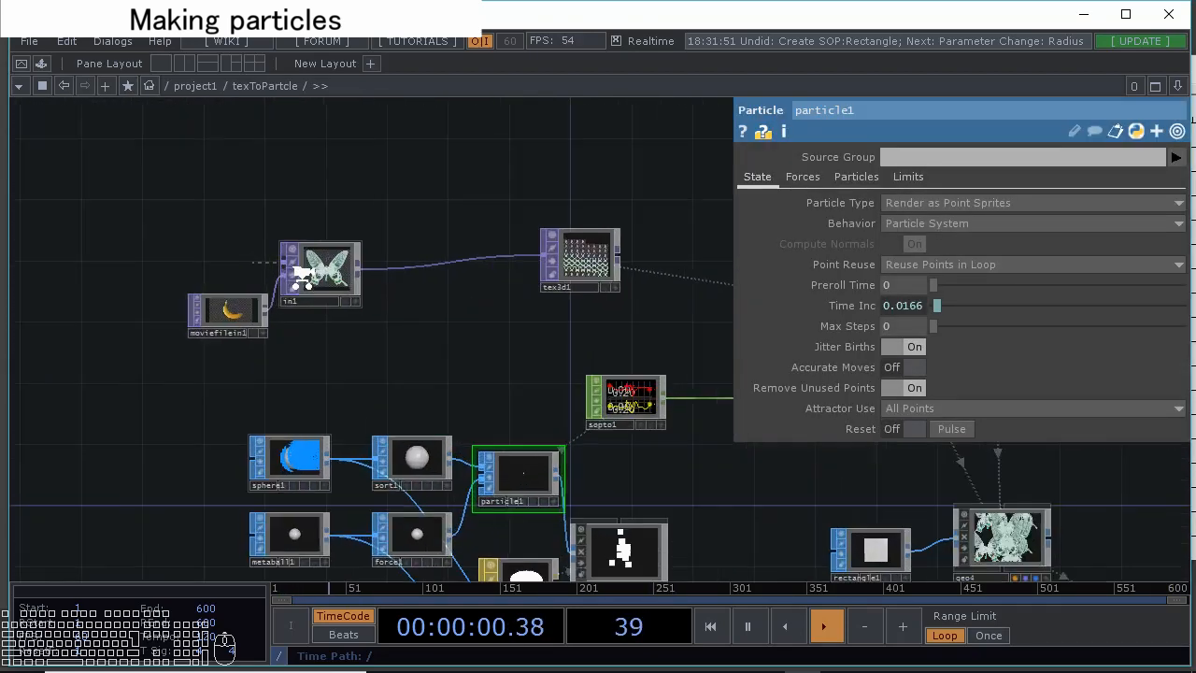
pyautogui.scroll(2, 324, 314)
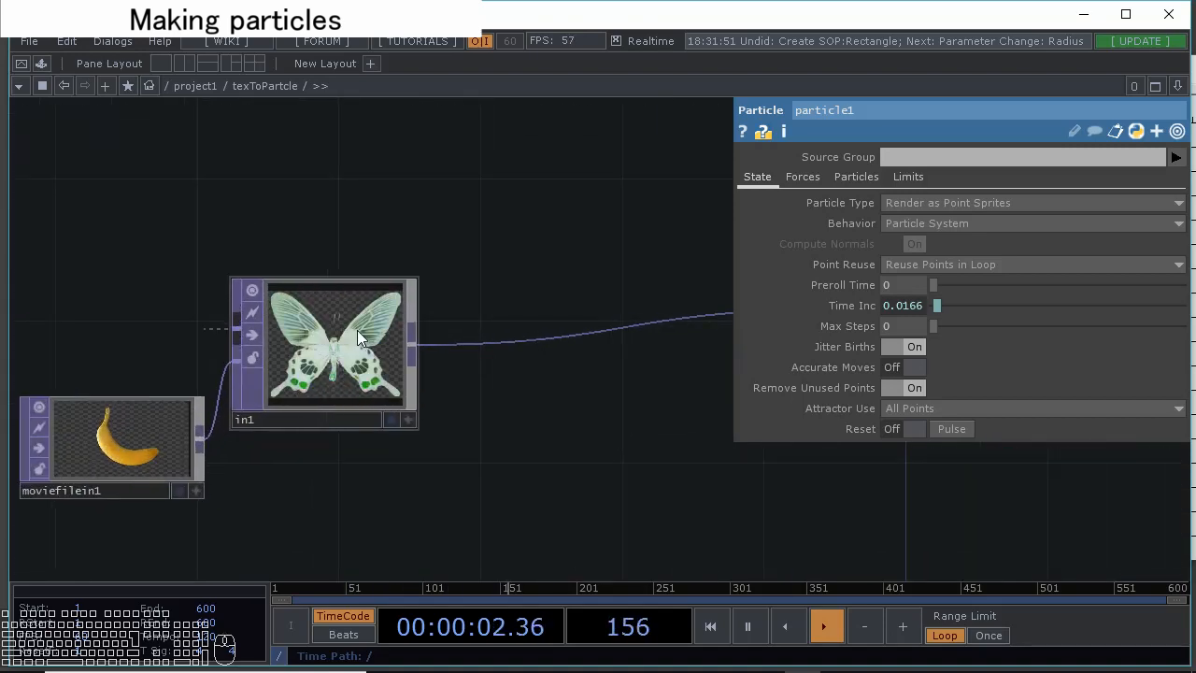
pyautogui.moveTo(466, 299); pyautogui.dragTo(359, 304)
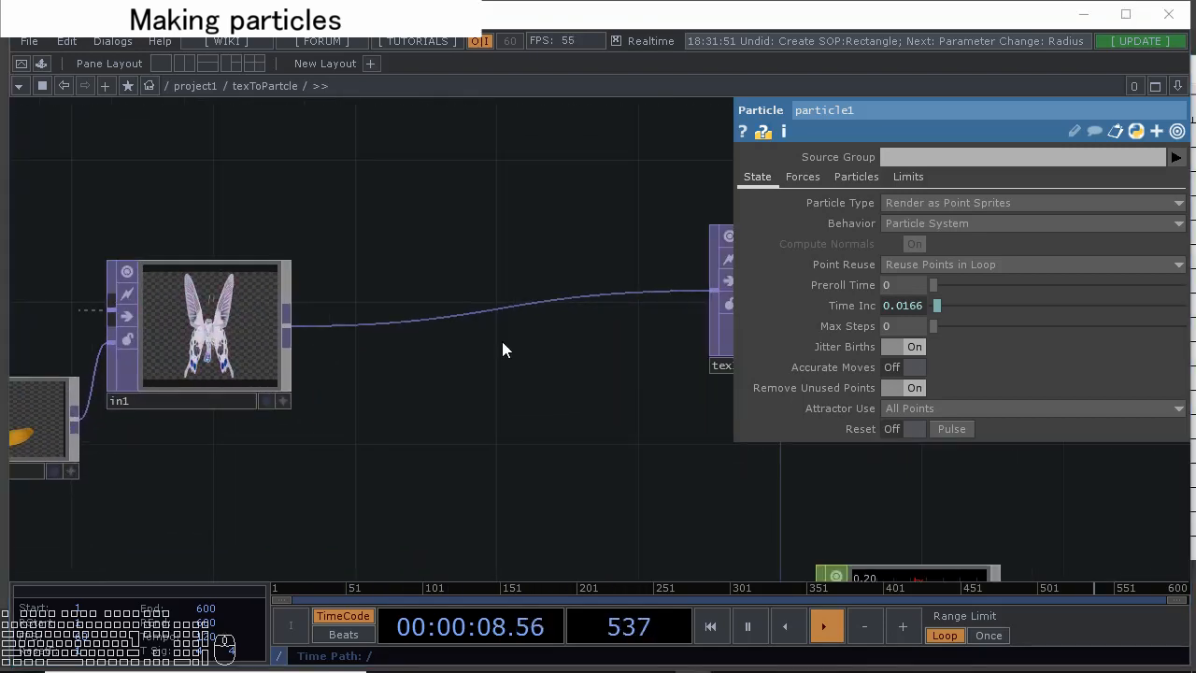
pyautogui.moveTo(502, 341); pyautogui.dragTo(191, 353)
pyautogui.moveTo(329, 350); pyautogui.dragTo(236, 352)
pyautogui.scroll(4, 403, 327)
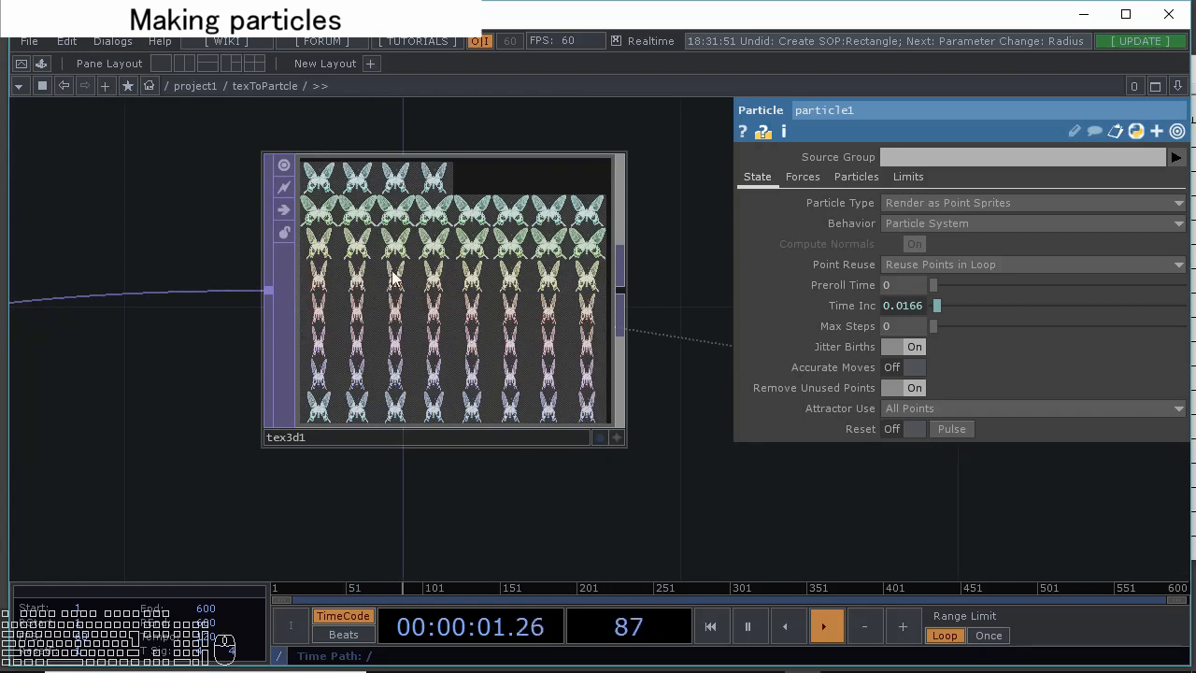
# Set the Type of the Texture 3D operator tex3d1 to 2D Texture Array
pyautogui.click(454, 284)
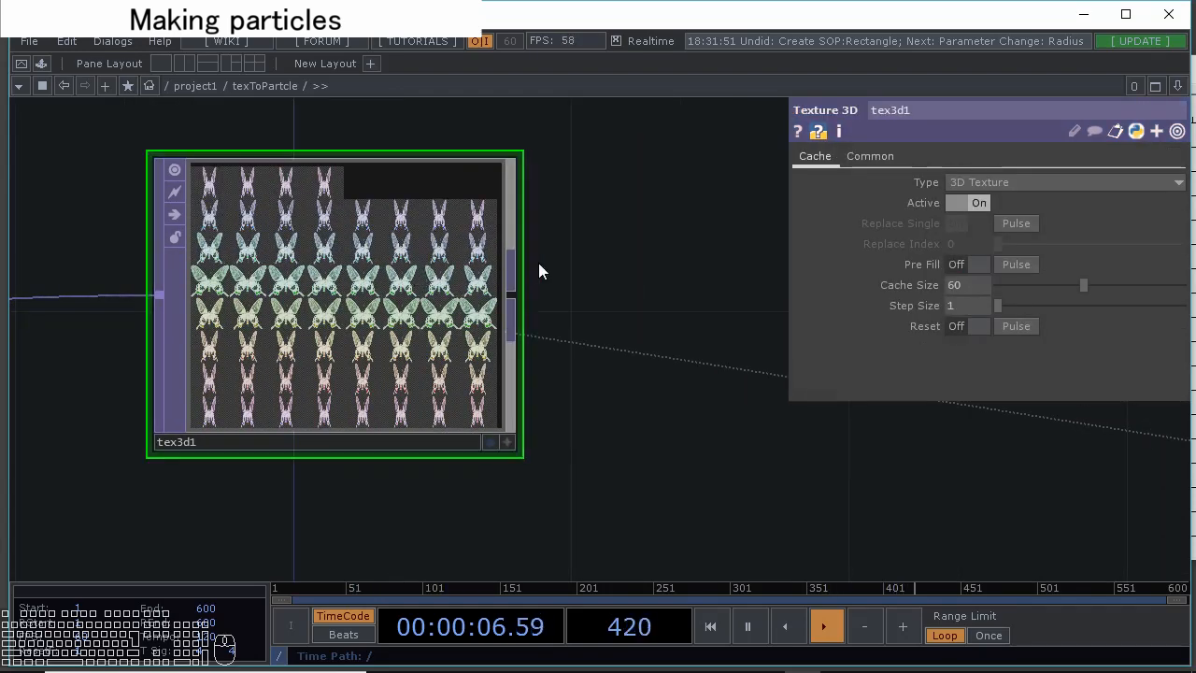
pyautogui.moveTo(538, 263); pyautogui.dragTo(521, 242)
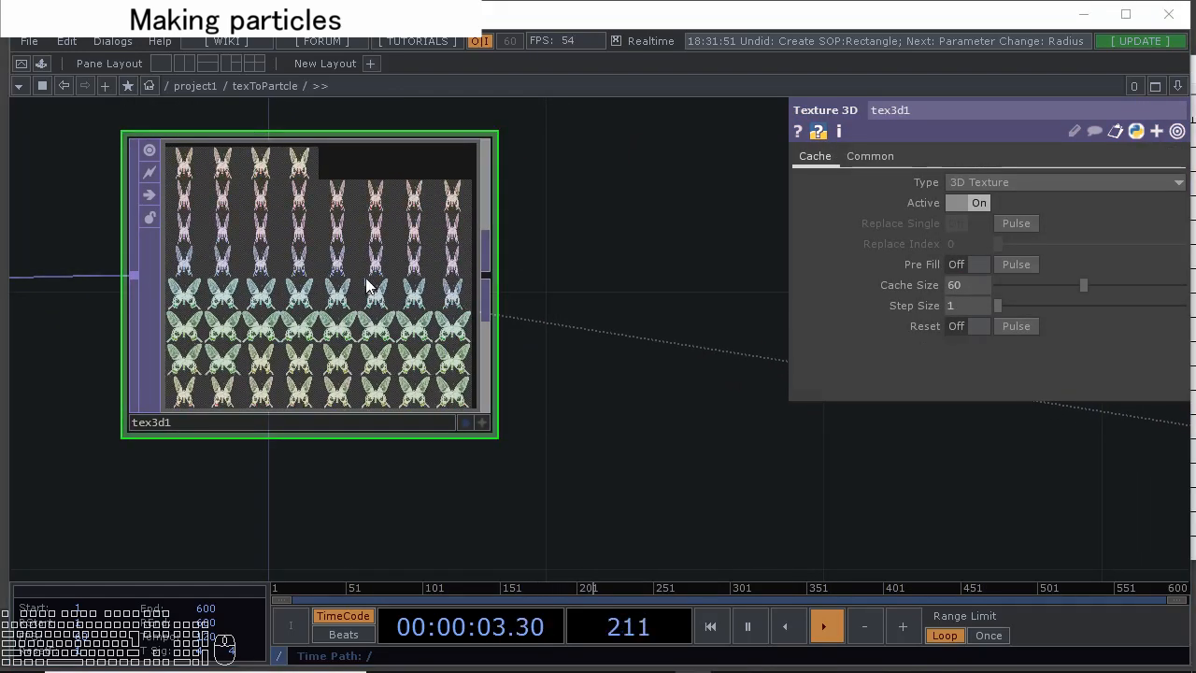
pyautogui.click(993, 184)
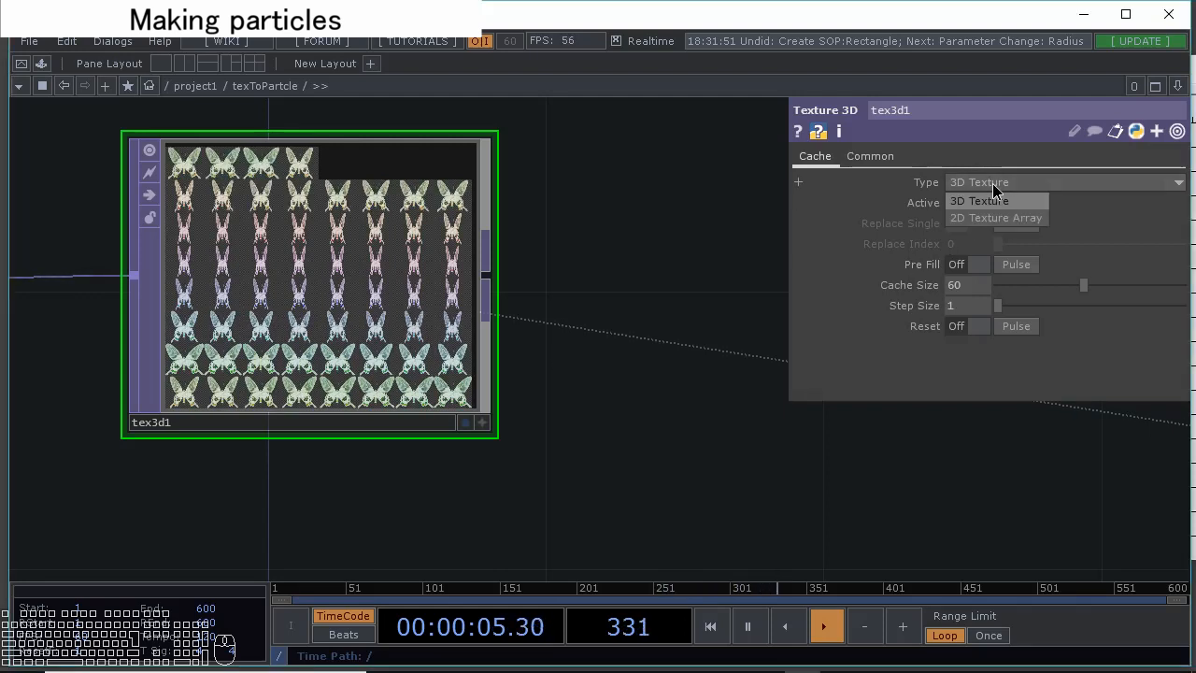
pyautogui.click(1024, 216)
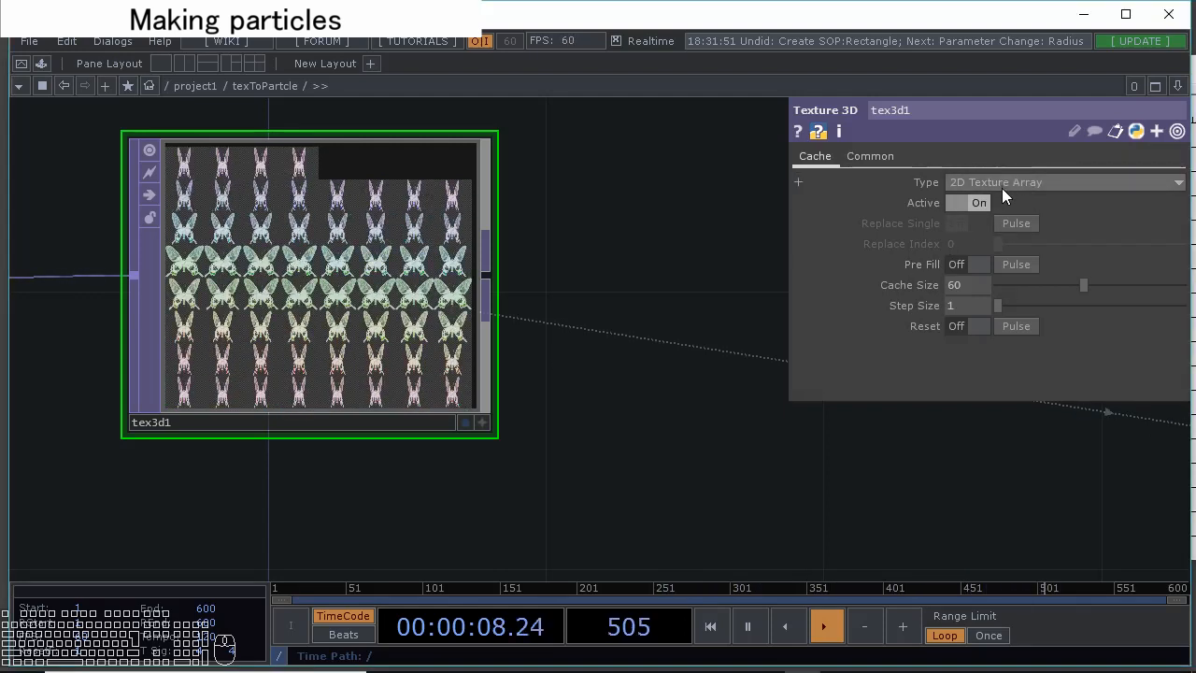
# Examine how the butterfly textures appear on geo4's instances and in the render2 output
pyautogui.moveTo(711, 256); pyautogui.dragTo(594, 255)
pyautogui.scroll(-2, 598, 248)
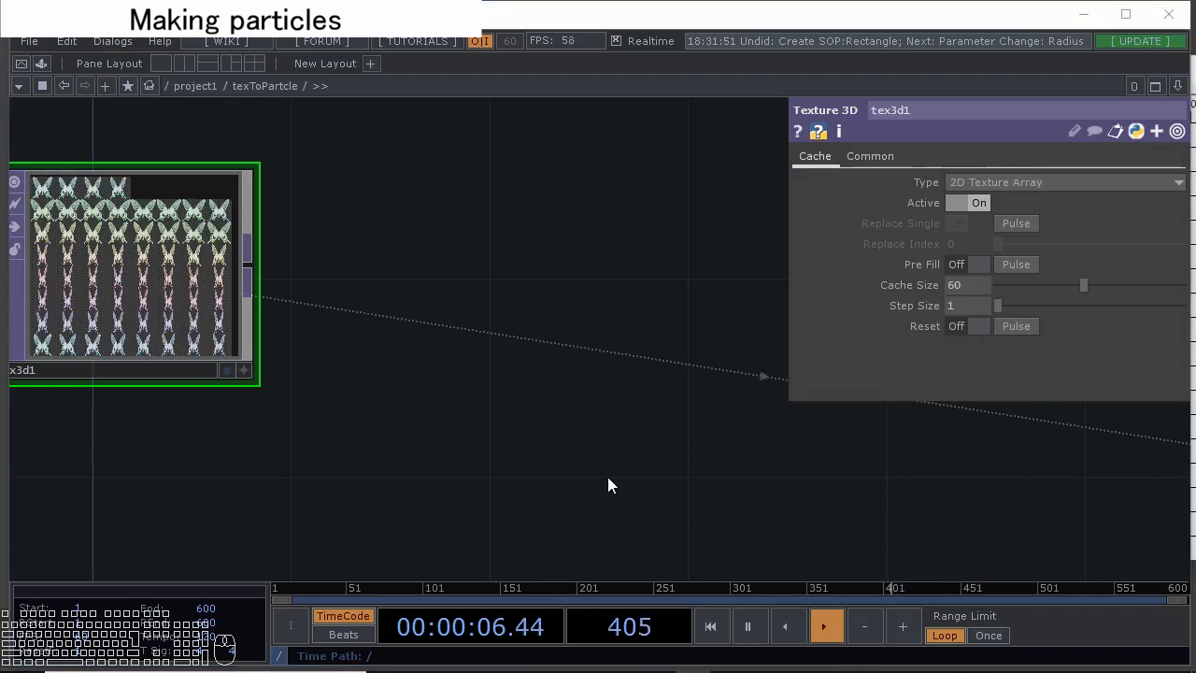
pyautogui.scroll(-4, 609, 479)
pyautogui.moveTo(608, 475); pyautogui.dragTo(222, 44)
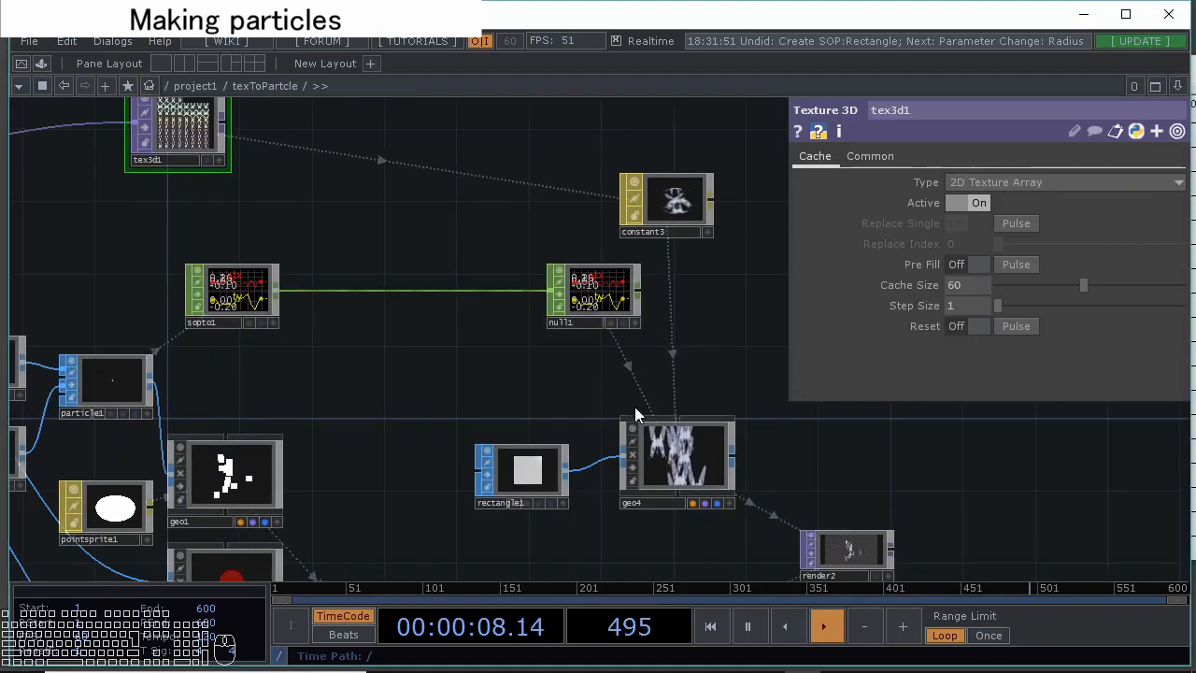
pyautogui.moveTo(635, 408); pyautogui.dragTo(512, 304)
pyautogui.scroll(6, 606, 367)
pyautogui.scroll(1, 600, 356)
pyautogui.moveTo(648, 297); pyautogui.dragTo(502, 194)
pyautogui.scroll(-4, 628, 299)
pyautogui.moveTo(608, 272); pyautogui.dragTo(689, 439)
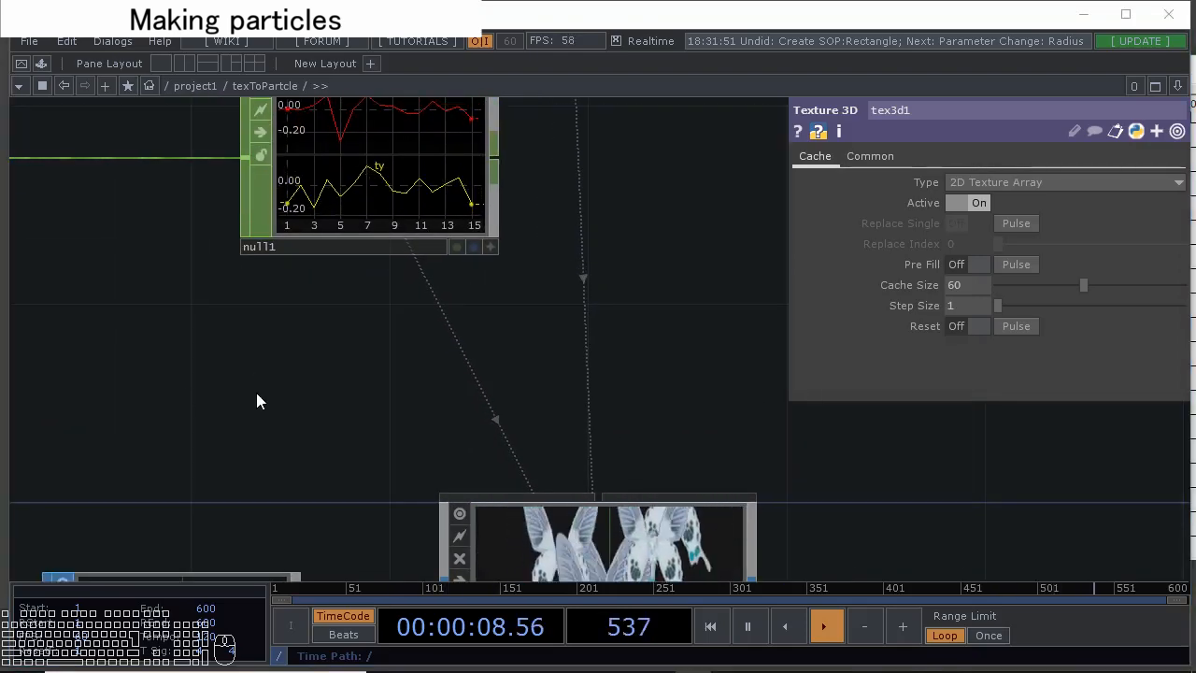
# Create a Constant CHOP above sopto1 and name its first channel phase
pyautogui.moveTo(346, 353); pyautogui.dragTo(496, 425)
pyautogui.scroll(-4, 296, 395)
pyautogui.moveTo(273, 396); pyautogui.dragTo(559, 456)
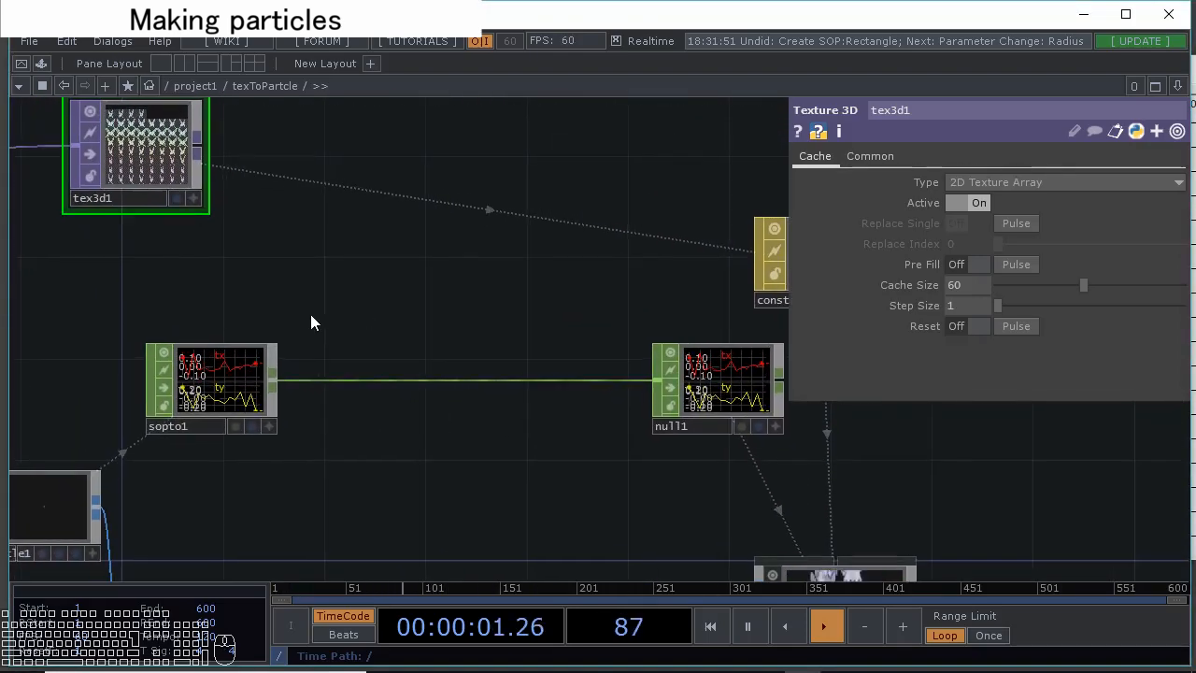
pyautogui.scroll(2, 224, 288)
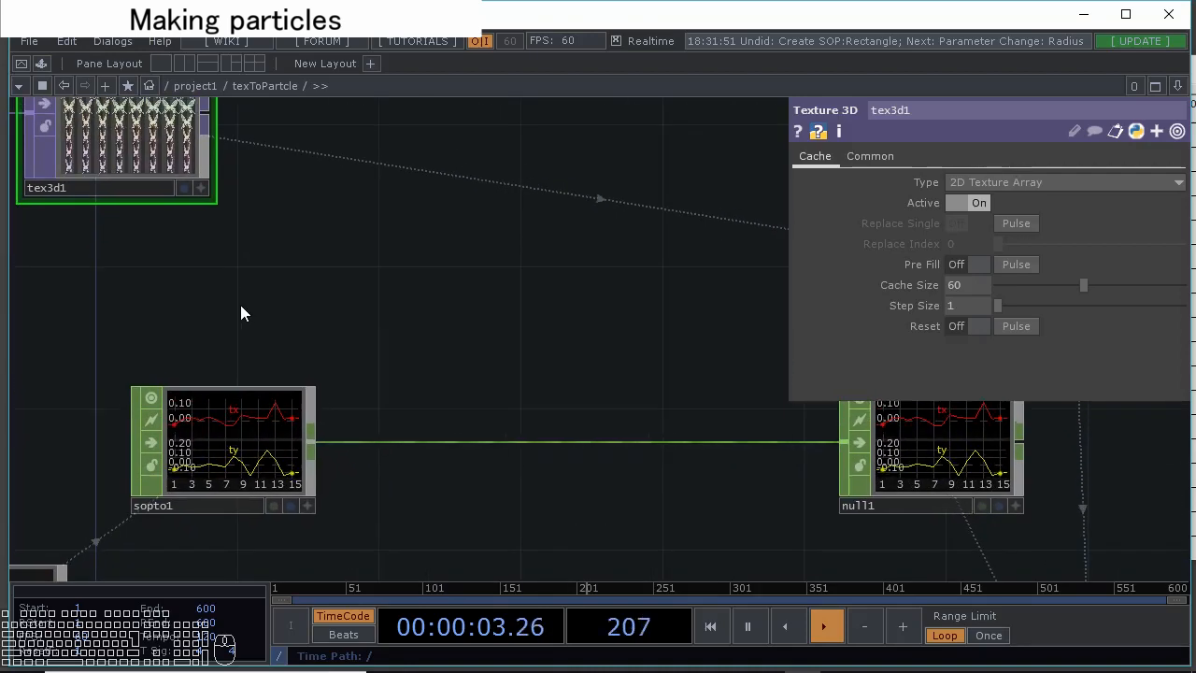
pyautogui.press('Tab')
pyautogui.click(115, 99)
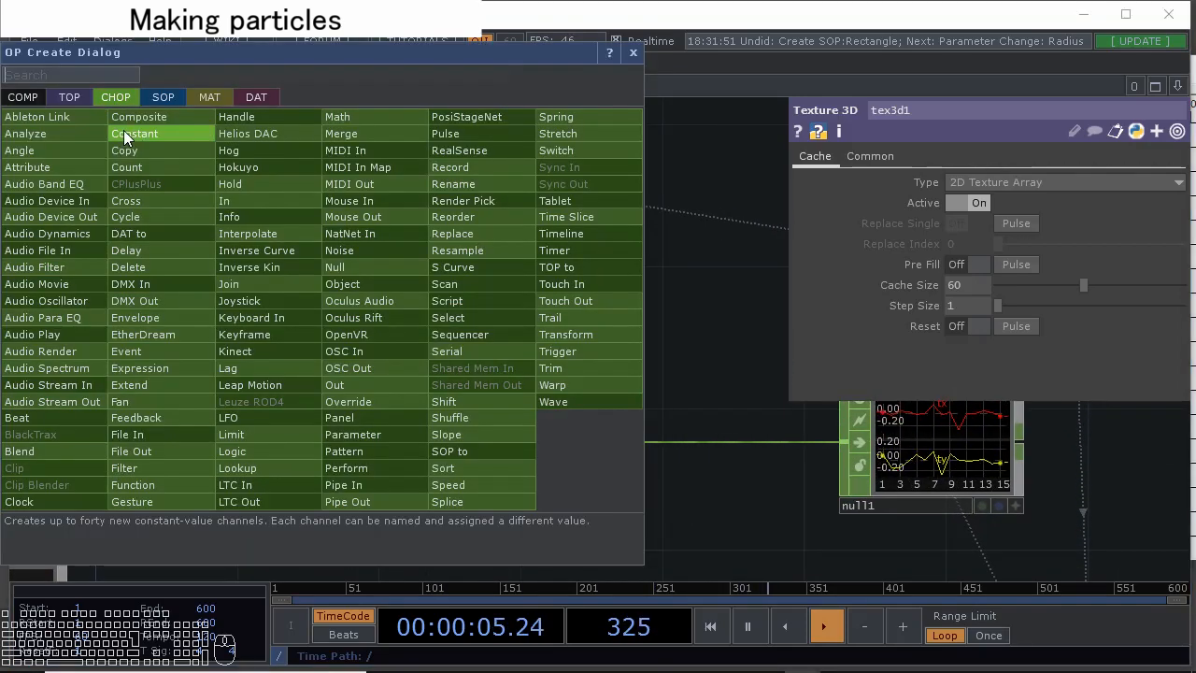
pyautogui.click(142, 136)
pyautogui.click(235, 318)
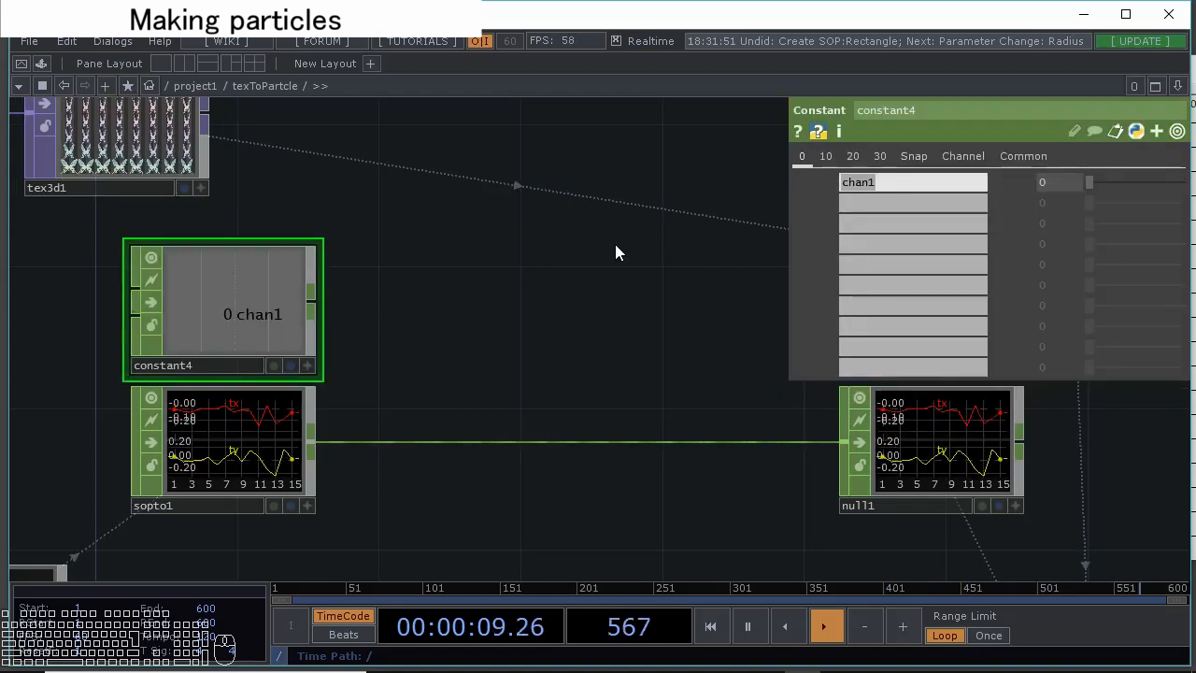
pyautogui.write('phase')
pyautogui.press('Return')
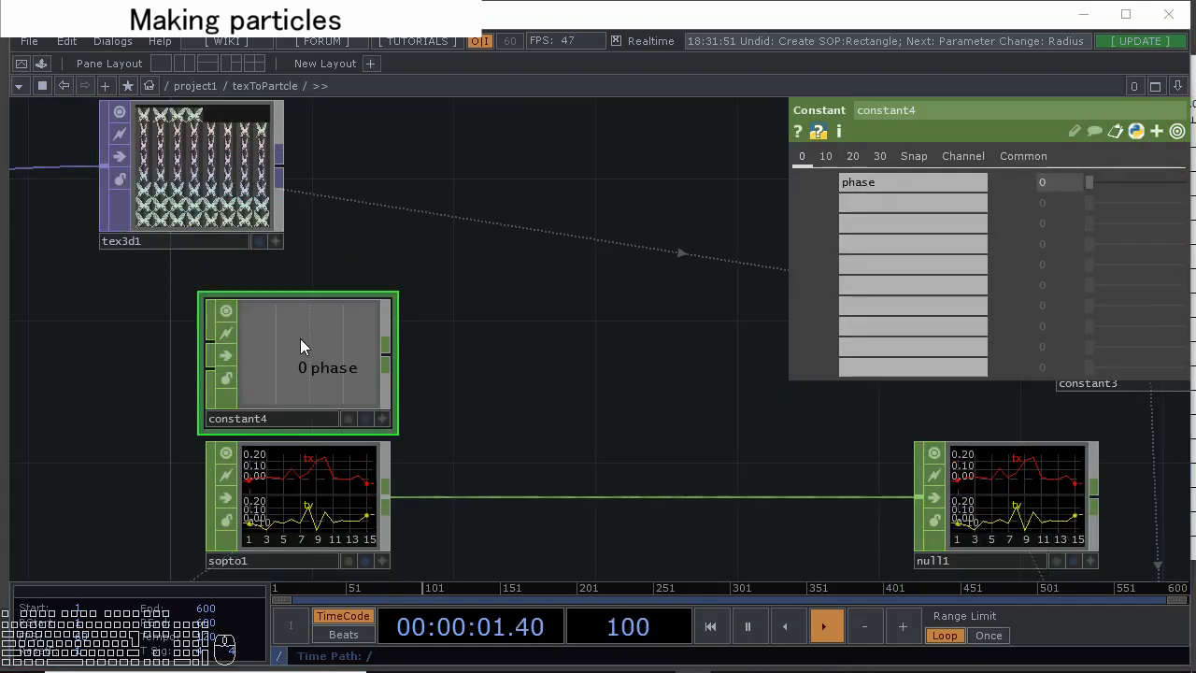
# Expand tex3d1's Cache Size parameter and set constant4's phase value to the expression absTime.frame
pyautogui.click(271, 219)
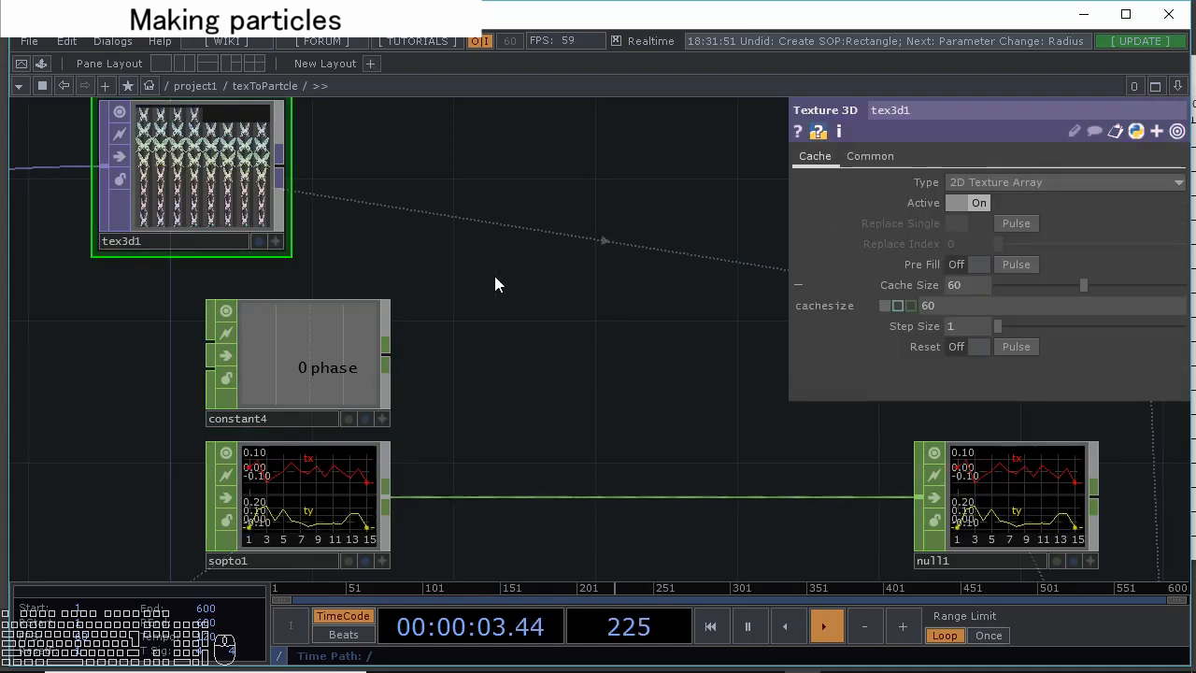
pyautogui.moveTo(494, 276); pyautogui.dragTo(526, 314)
pyautogui.click(354, 380)
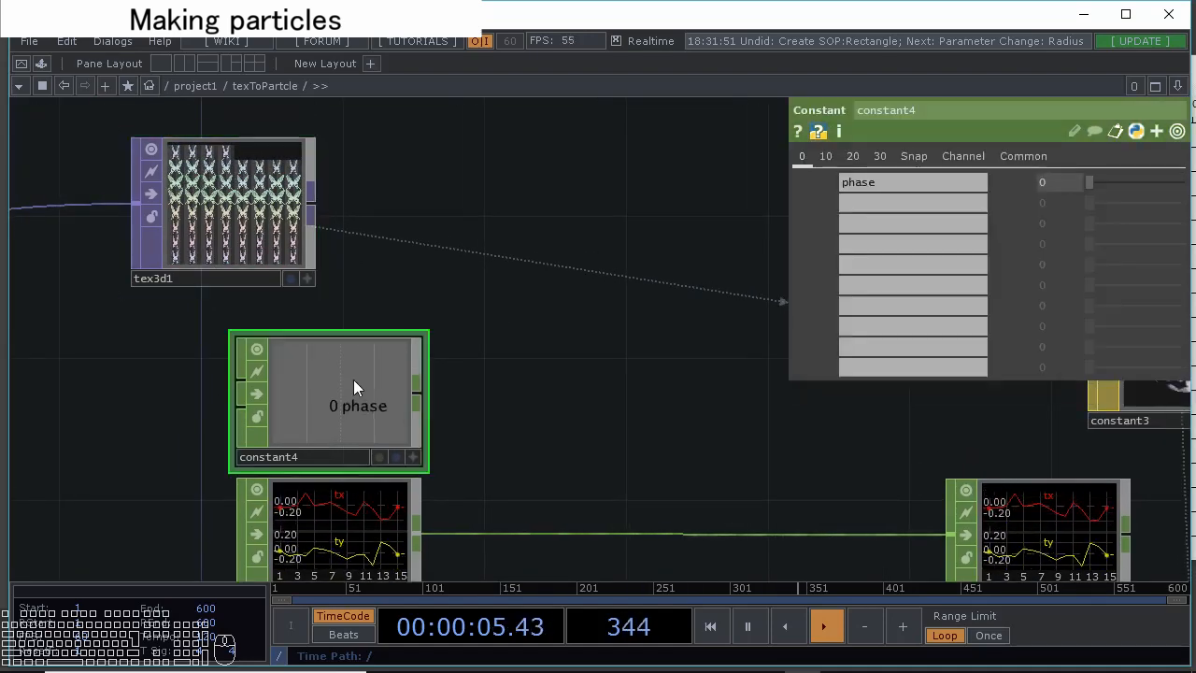
pyautogui.click(832, 183)
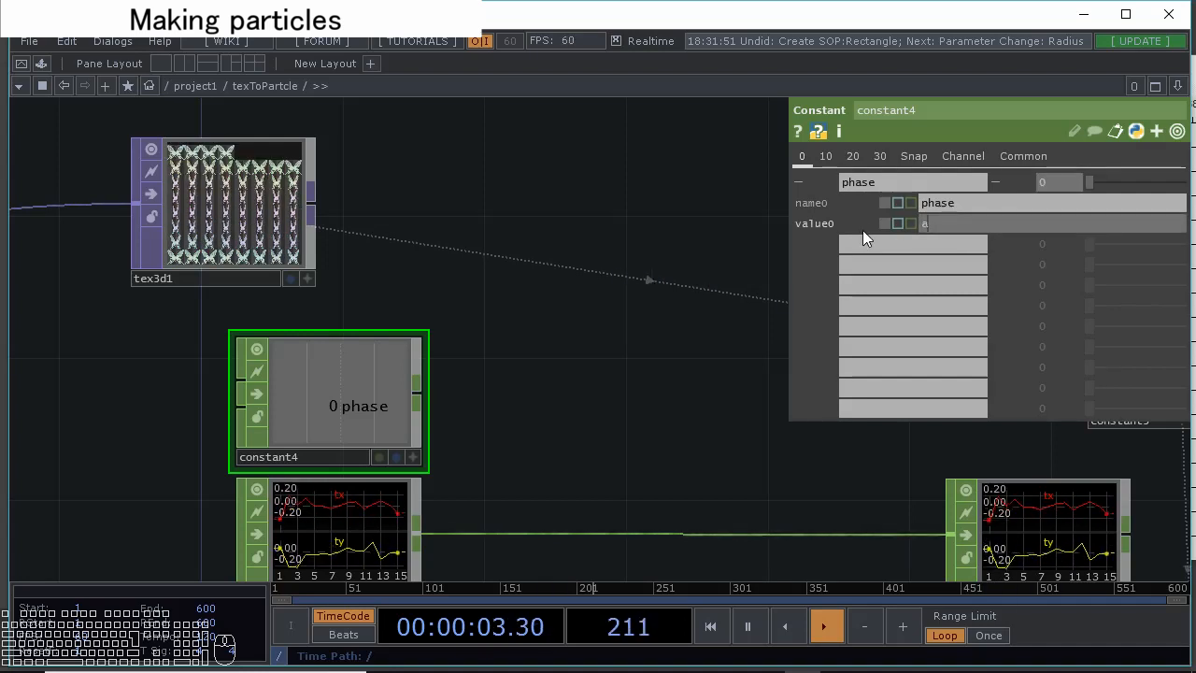
pyautogui.write('absTime.frame')
pyautogui.press('Return')
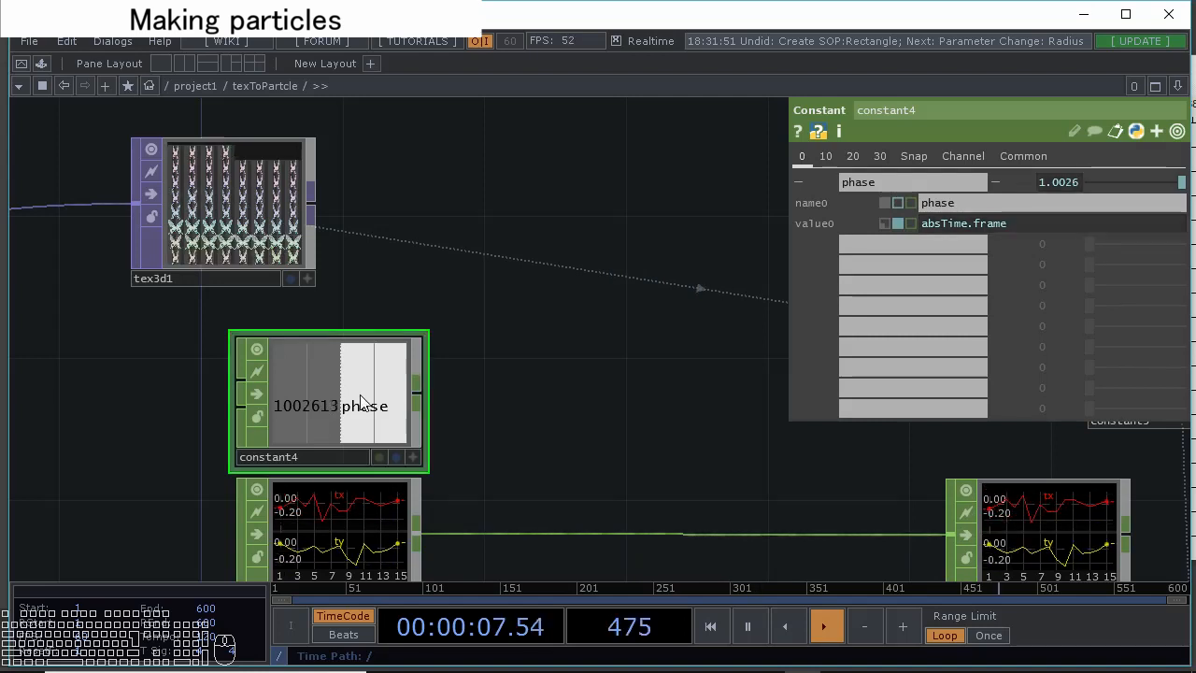
# Copy the Cache Size parameter of the Texture 3D operator tex3d1
pyautogui.click(225, 205)
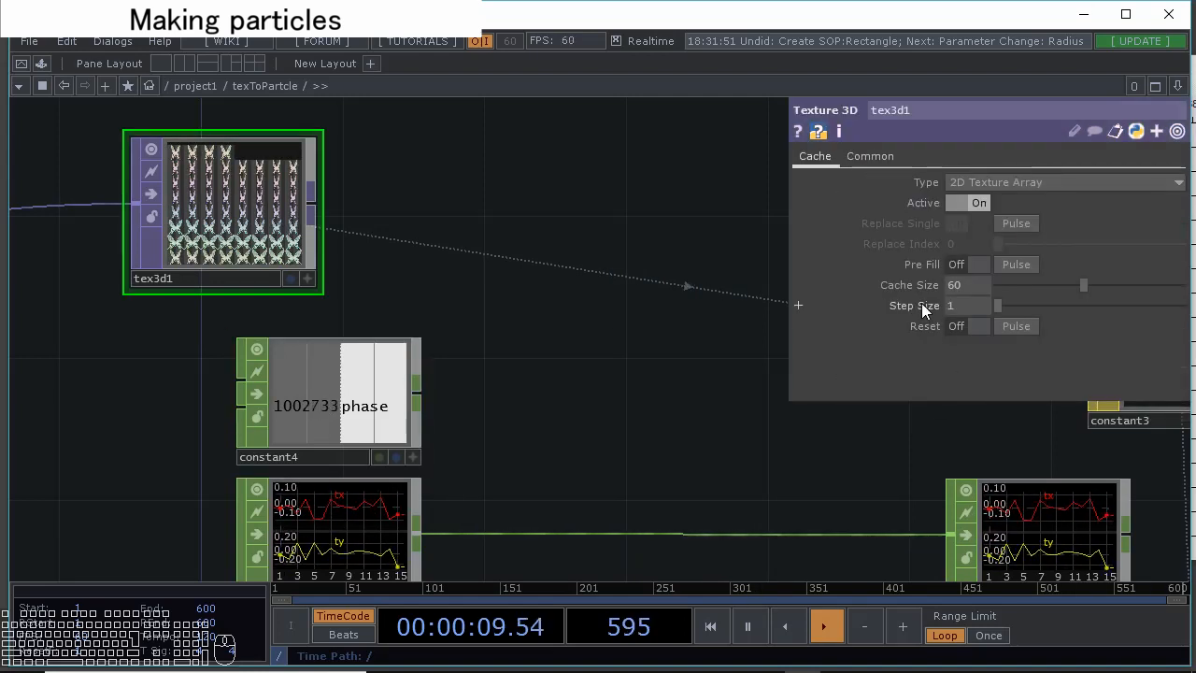
pyautogui.click(921, 284)
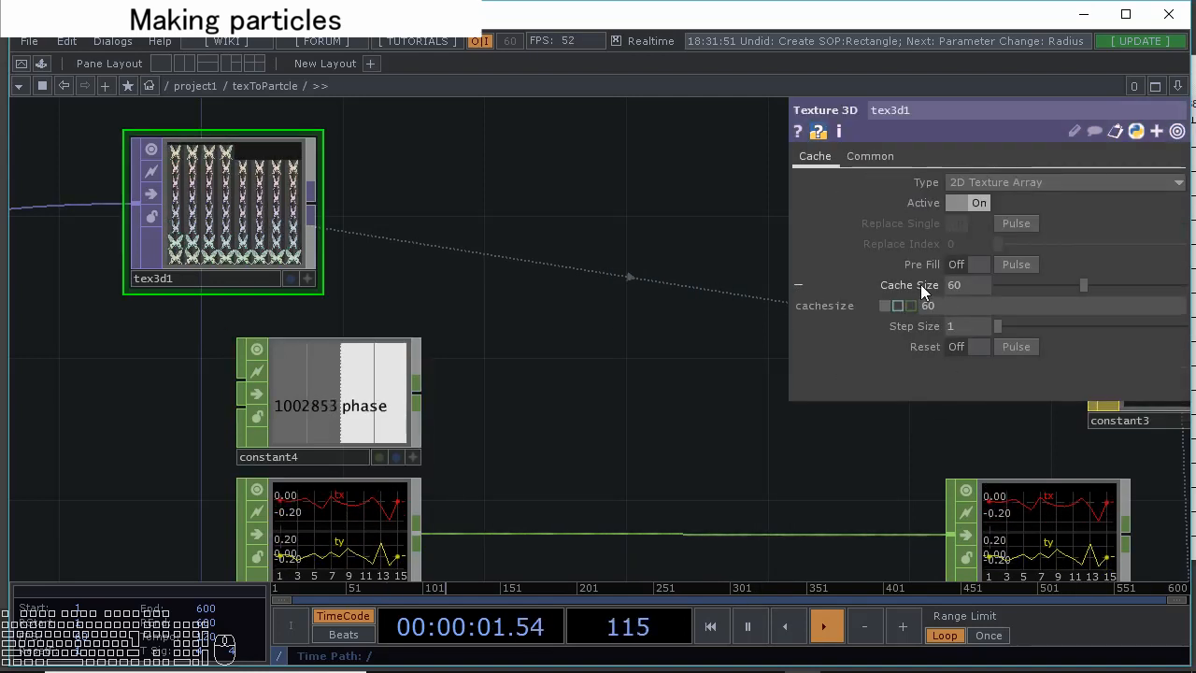
pyautogui.rightClick(842, 304)
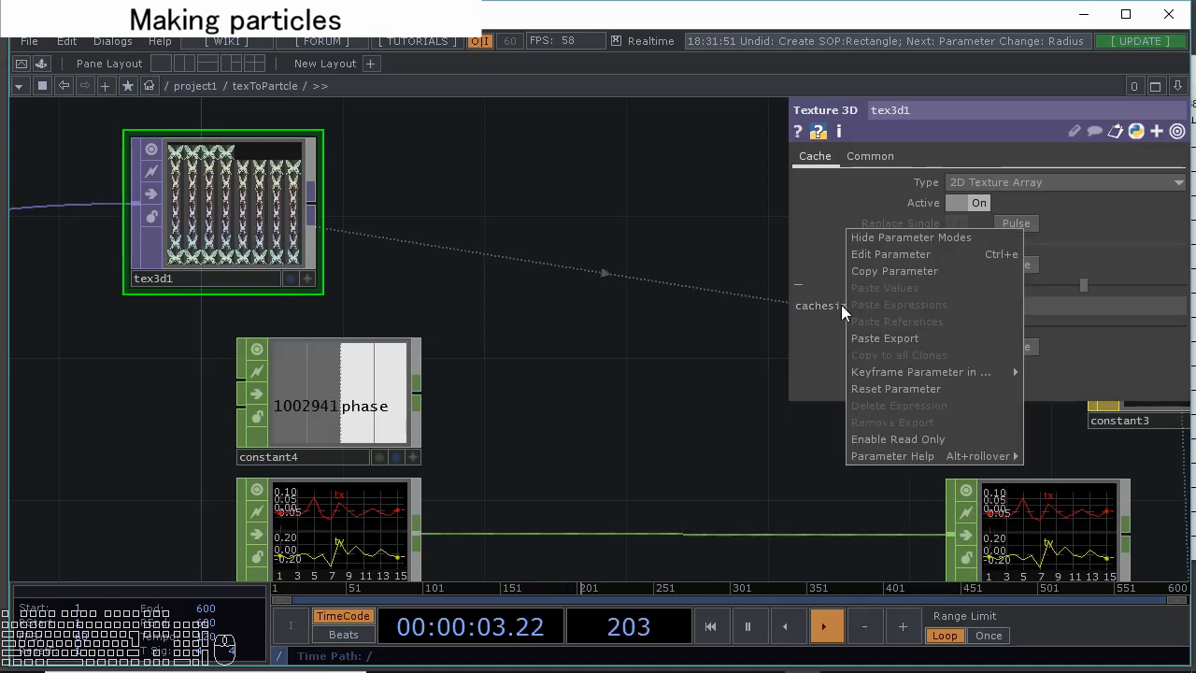
pyautogui.click(876, 271)
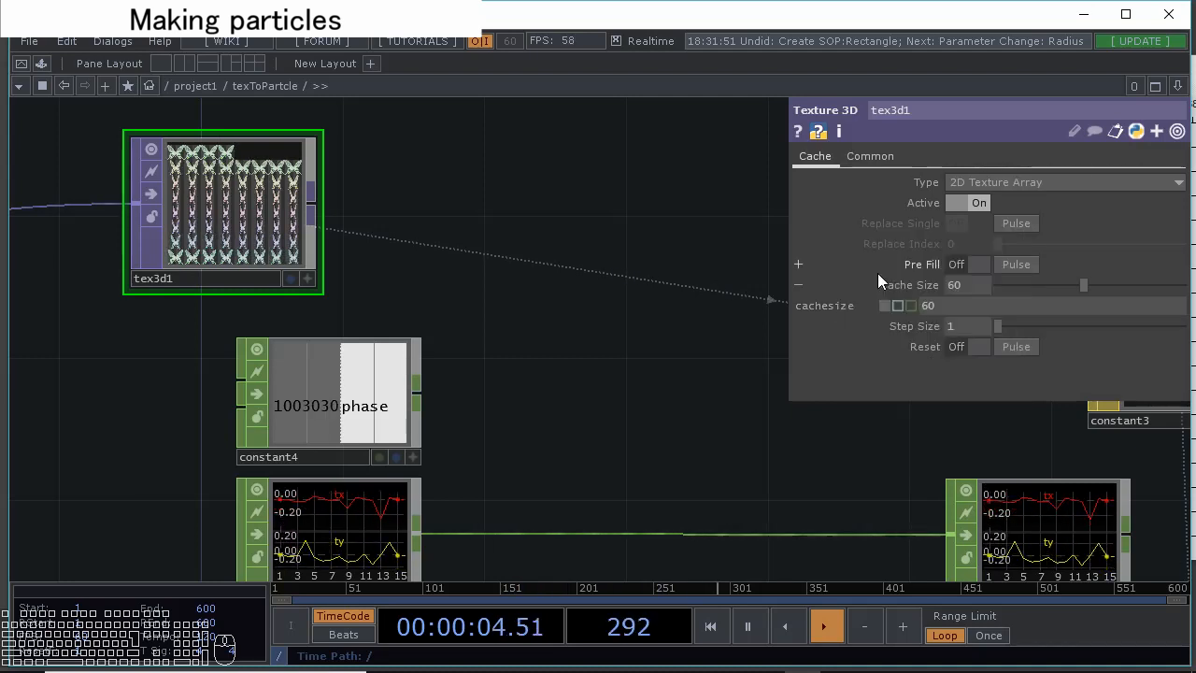
# Add a second channel named a to constant4 and paste the copied Cache Size parameter as a reference into its value
pyautogui.click(345, 346)
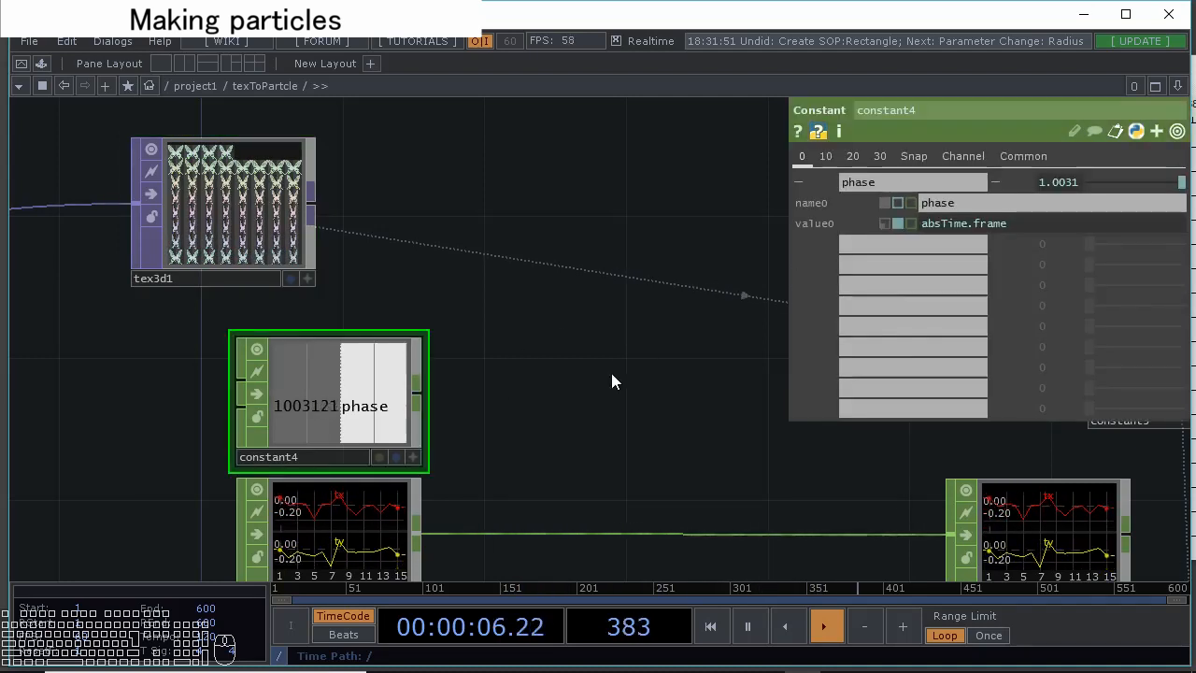
pyautogui.click(850, 243)
pyautogui.write('a')
pyautogui.click(865, 263)
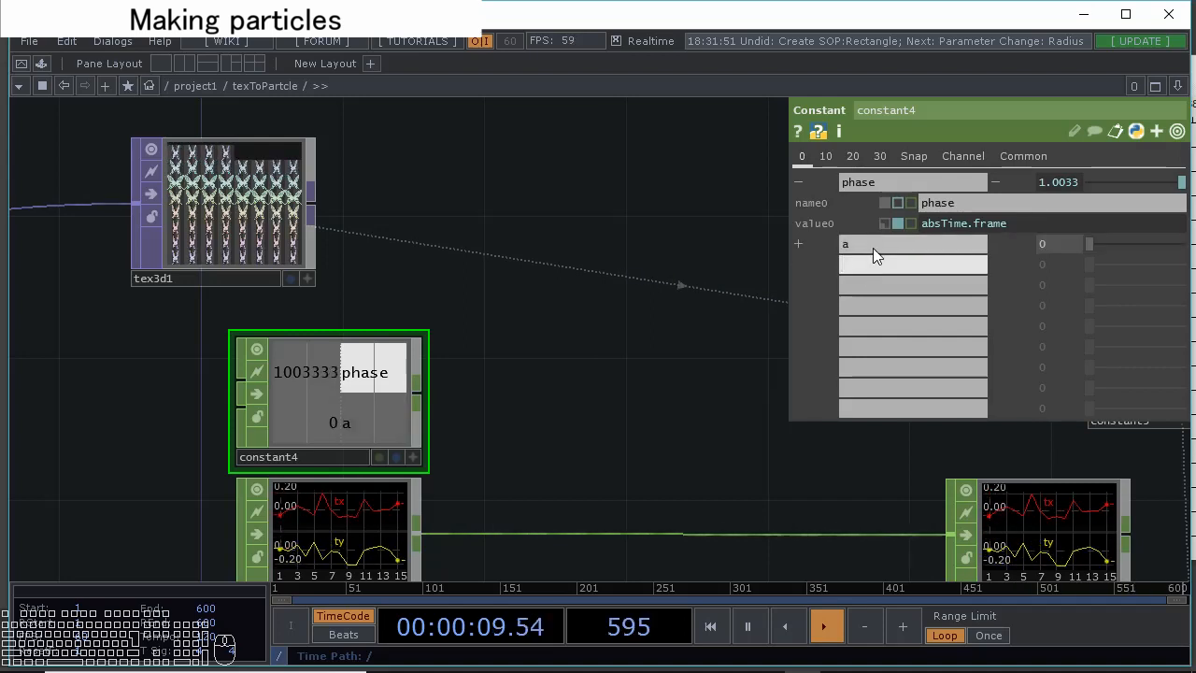
pyautogui.click(829, 243)
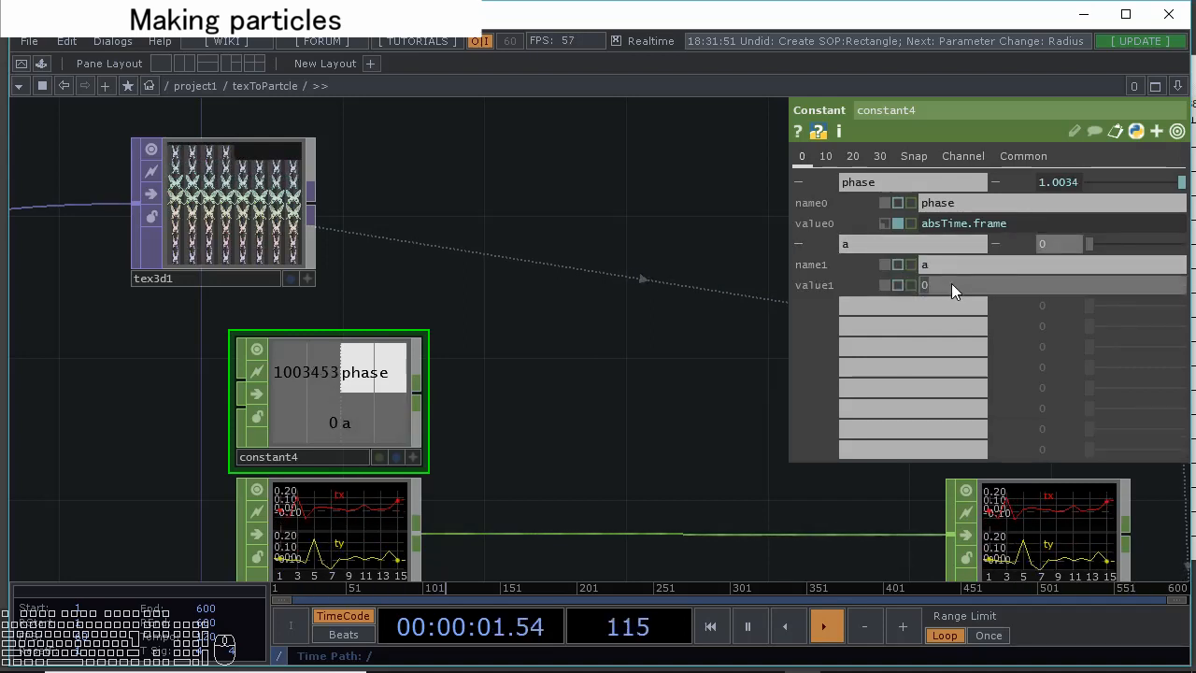
pyautogui.rightClick(951, 283)
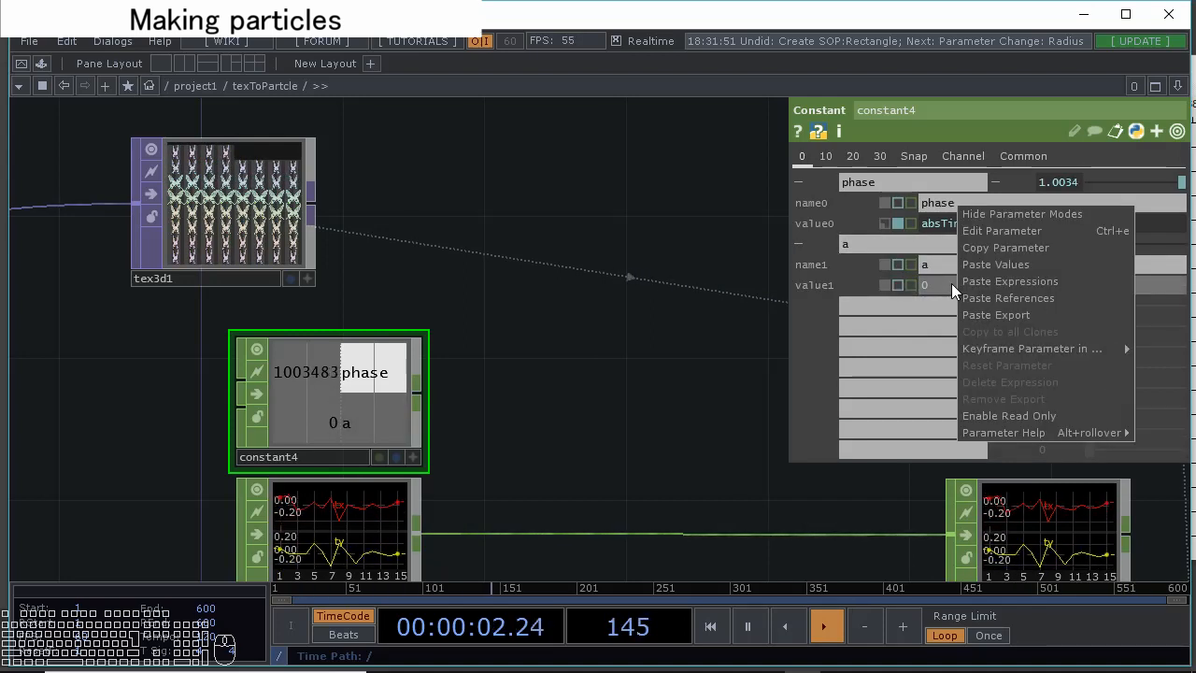
pyautogui.click(1007, 297)
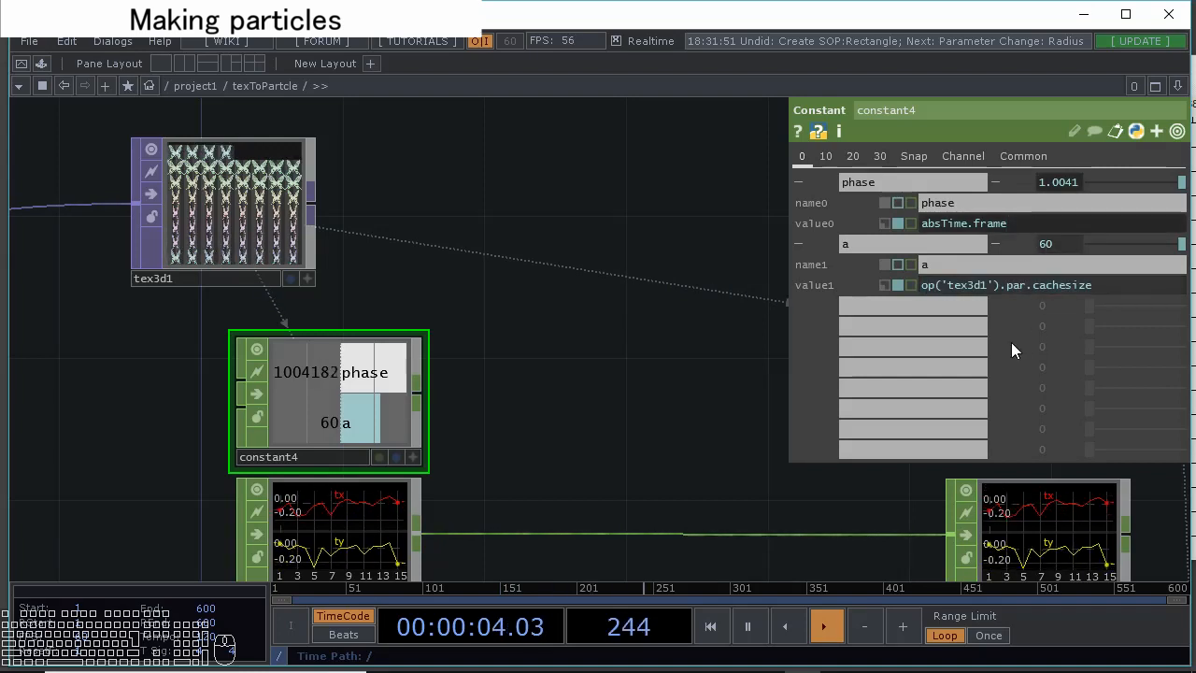
# Set constant4's phase value to the expression absTime.frame % op('tex3d1').par.cachesize and check it against tex3d1's Cache Size
pyautogui.write('%')
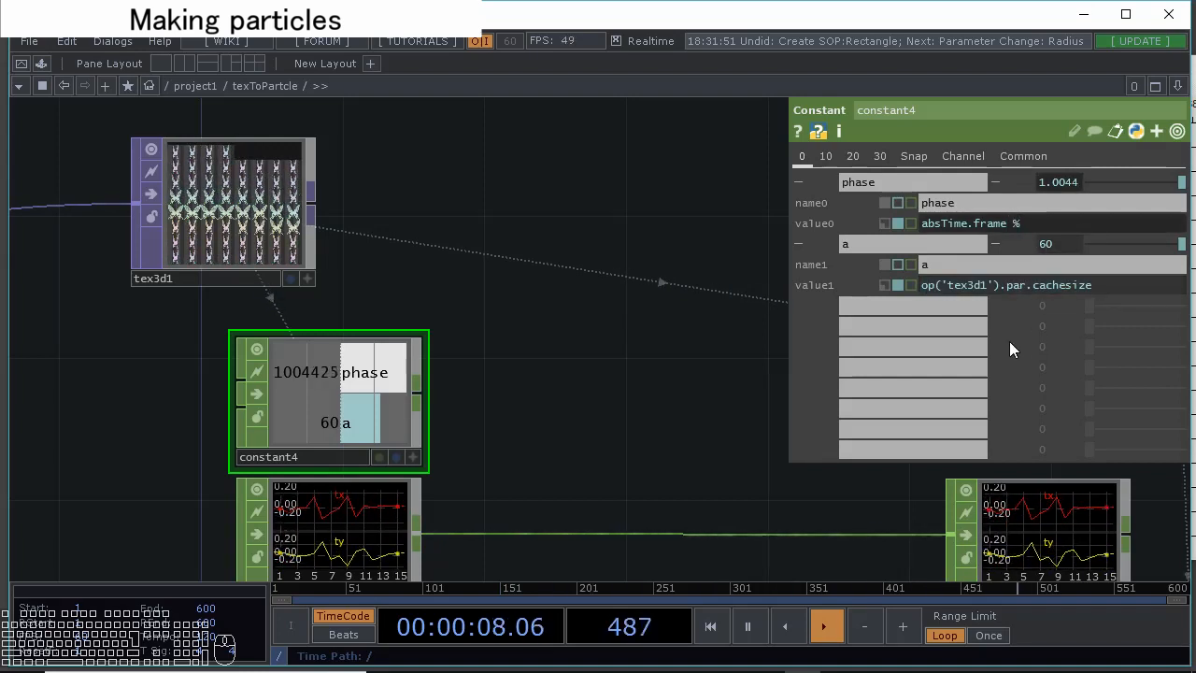
pyautogui.hotkey('ctrl', 'v')
pyautogui.press('Return')
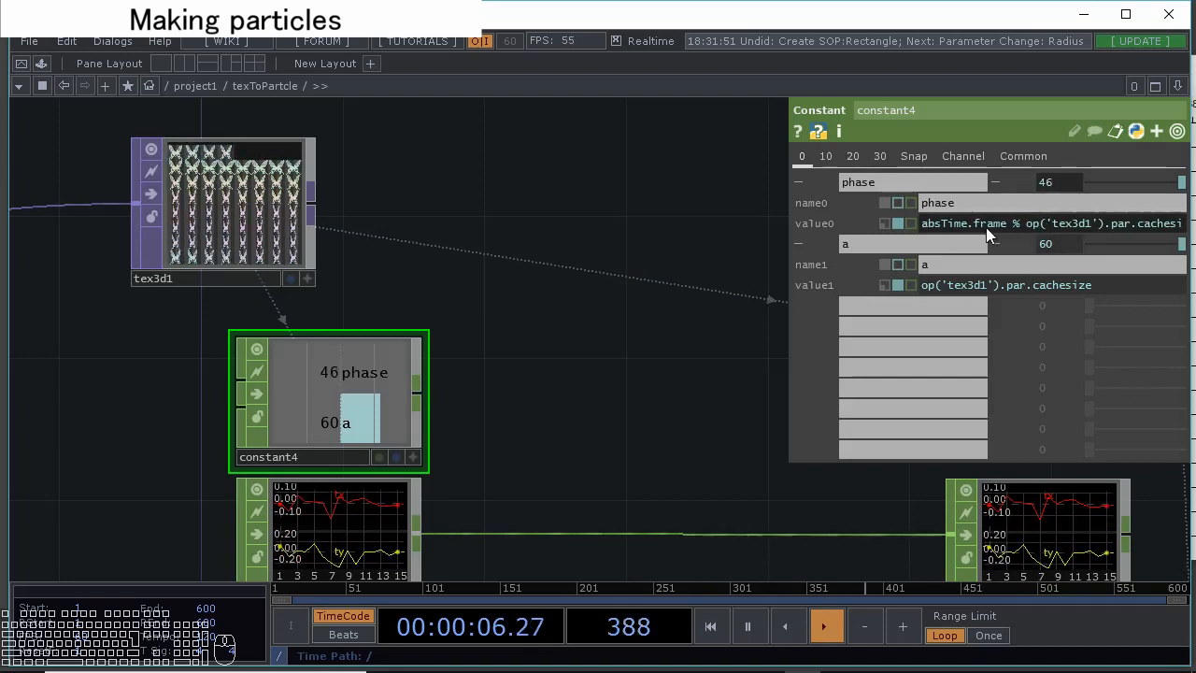
pyautogui.click(281, 233)
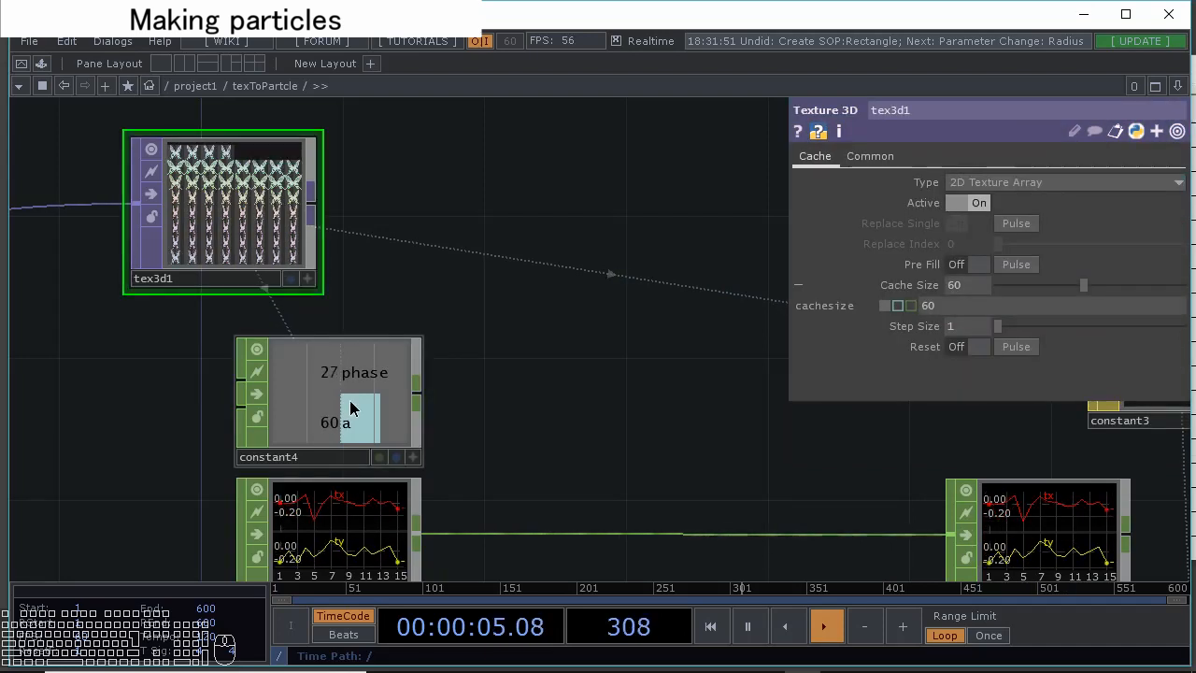
# Remove the helper channel a from constant4 by clearing its name, and collapse that channel's parameters
pyautogui.click(346, 402)
pyautogui.moveTo(969, 267); pyautogui.dragTo(904, 285)
pyautogui.press('BackSpace')
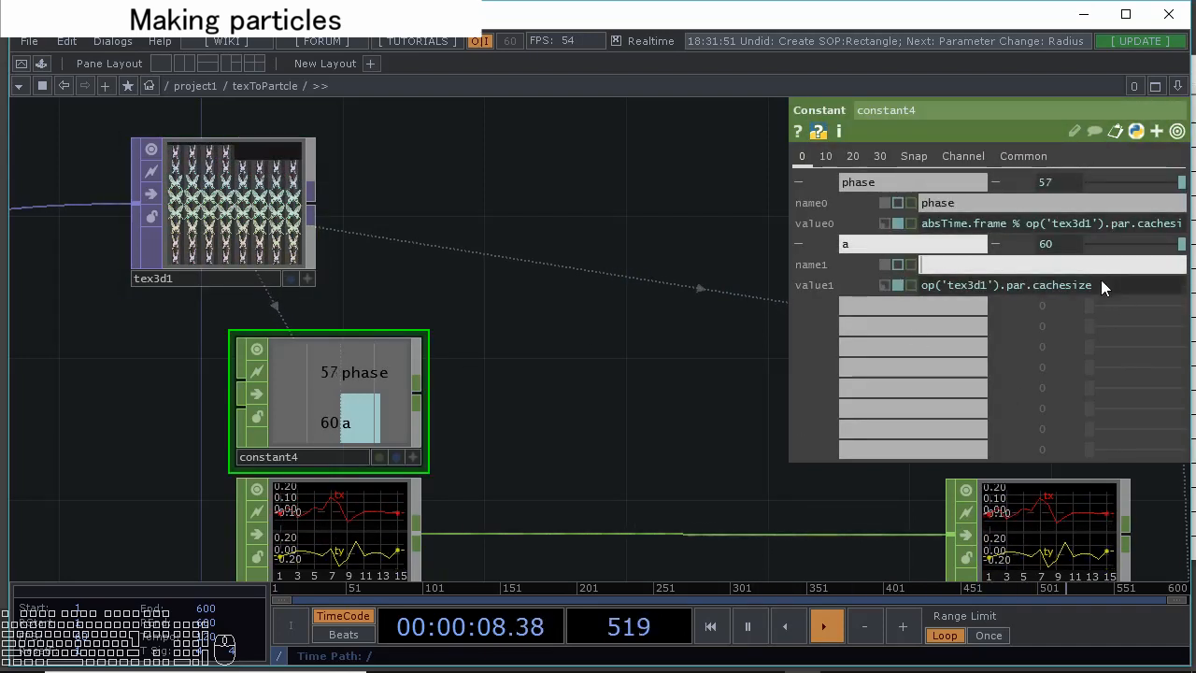
pyautogui.moveTo(1101, 282); pyautogui.dragTo(837, 288)
pyautogui.press('BackSpace')
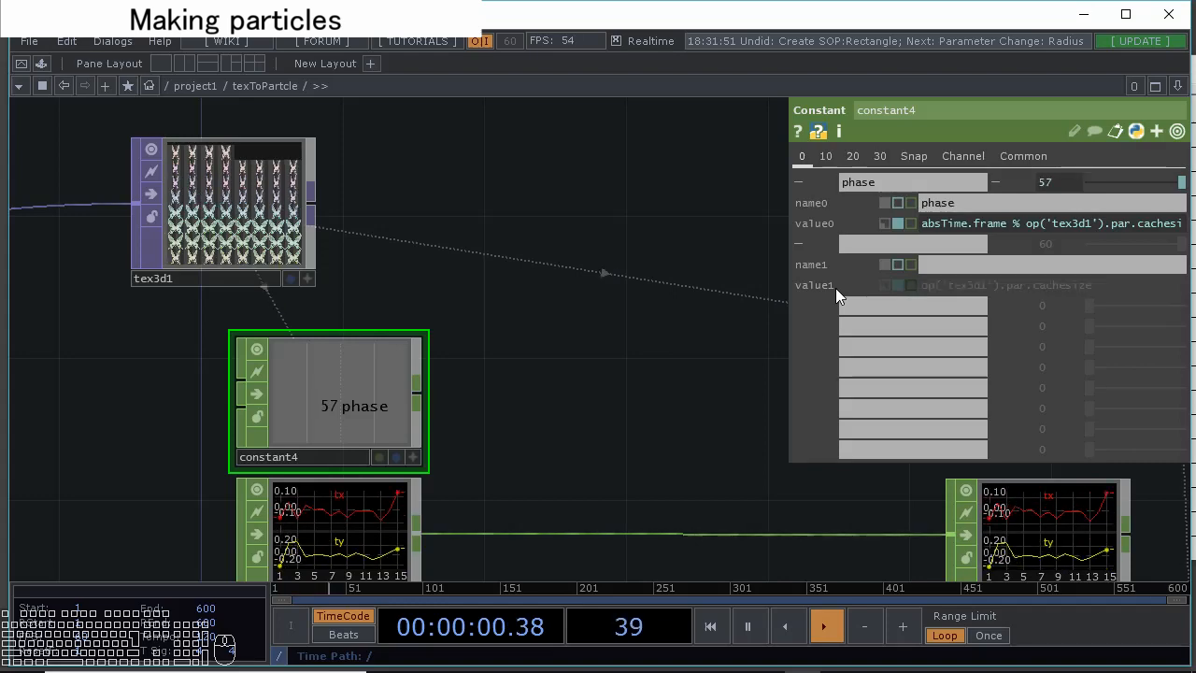
pyautogui.click(799, 244)
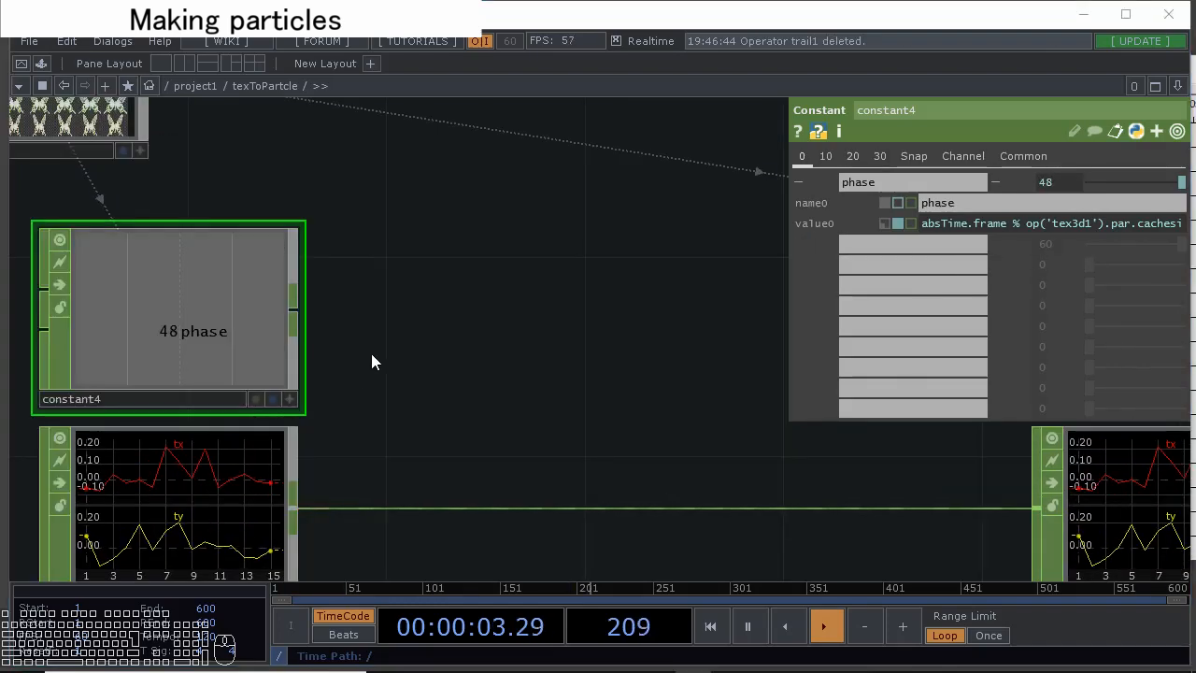
# Append a Trail CHOP to constant4's output and set its Window Length to 1
pyautogui.rightClick(302, 310)
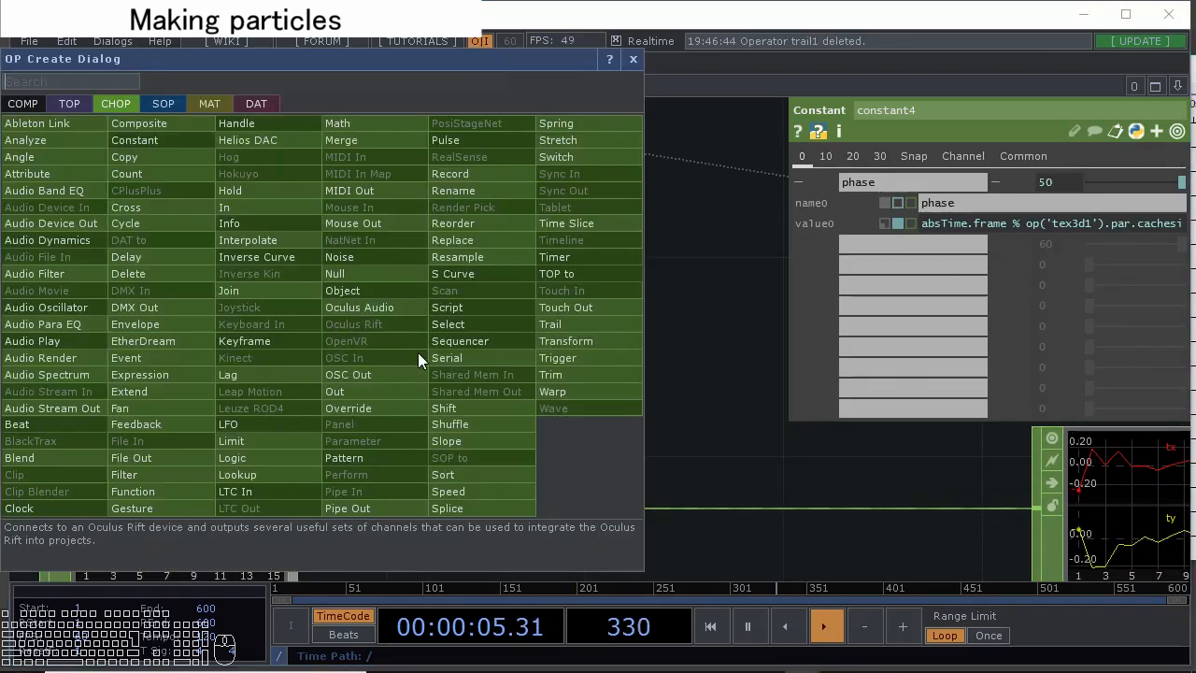
pyautogui.click(535, 335)
pyautogui.click(463, 313)
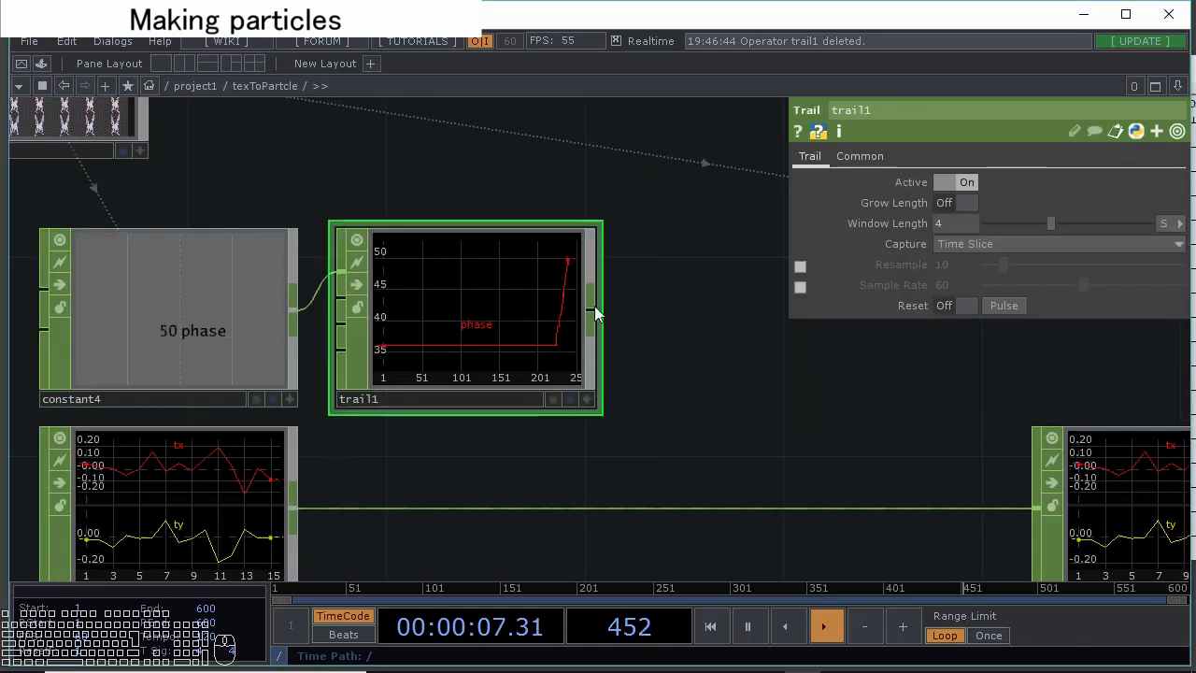
pyautogui.scroll(-2, 659, 265)
pyautogui.scroll(2, 494, 271)
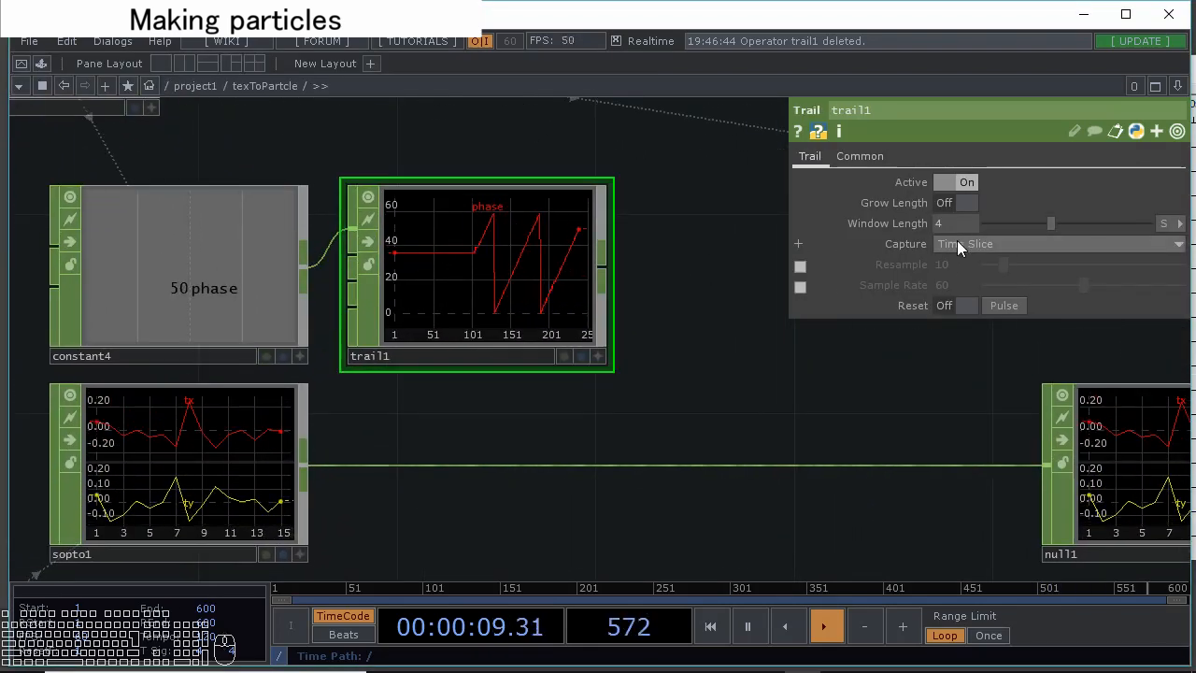
pyautogui.write('1')
pyautogui.press('Return')
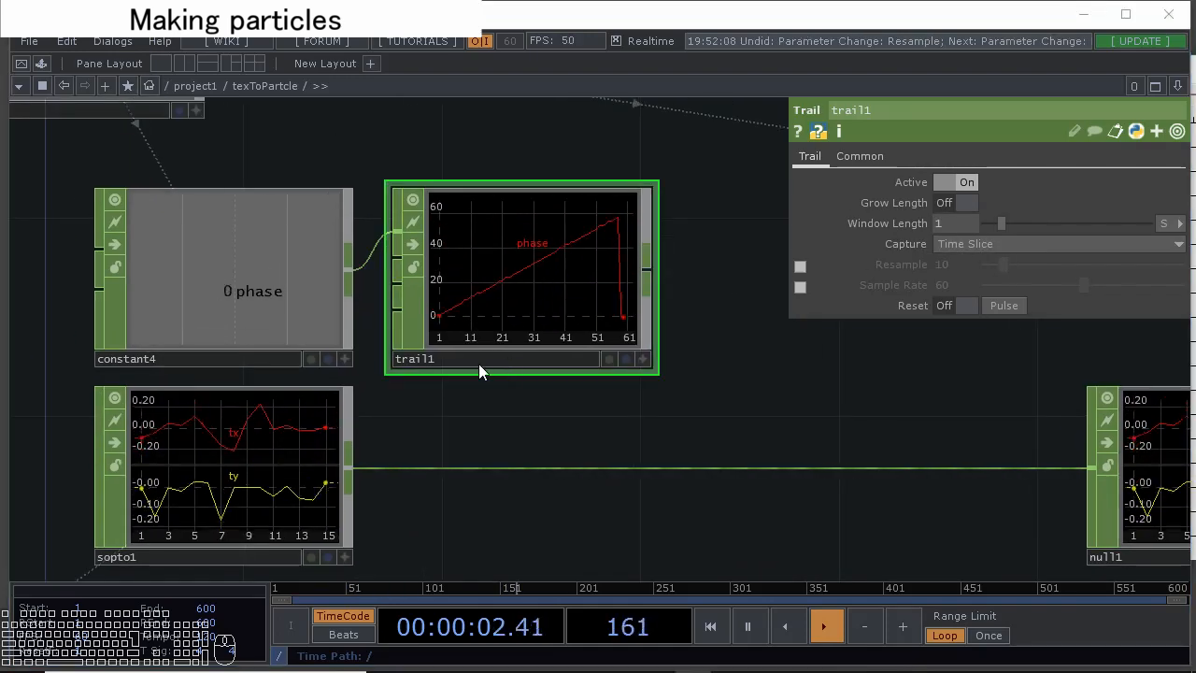
# Compare the number of samples in trail1's phase channel with the number in sopto1's tx and ty channels
pyautogui.scroll(2, 446, 361)
pyautogui.scroll(-2, 612, 187)
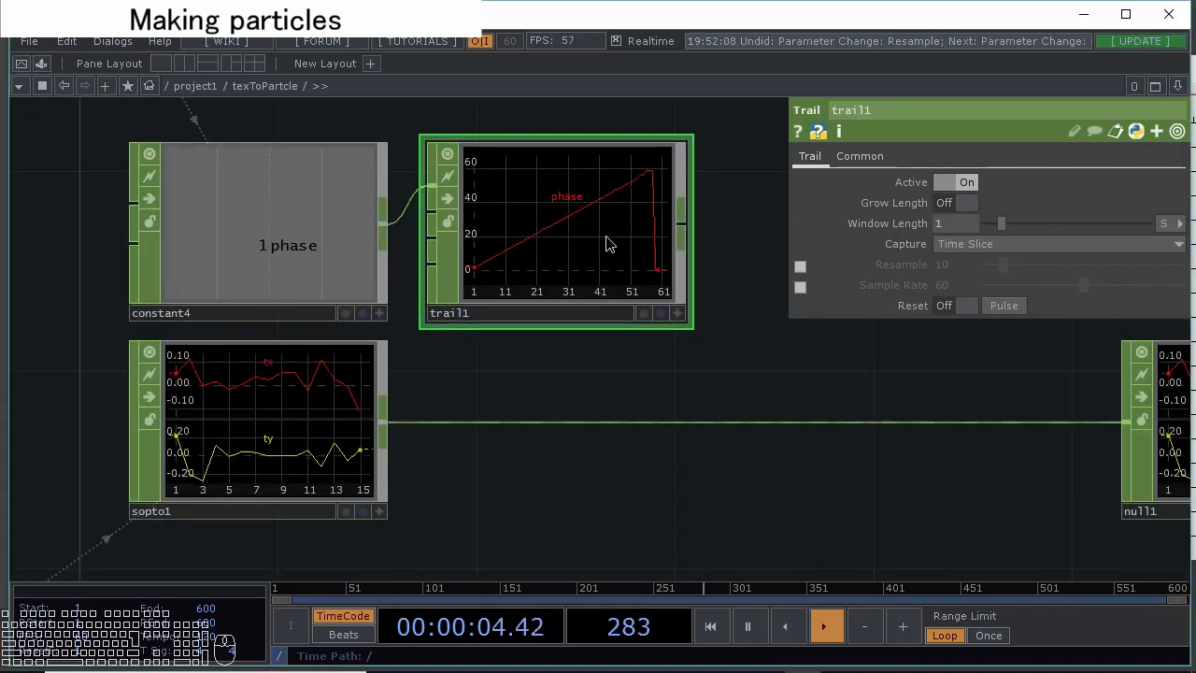
pyautogui.click(315, 483)
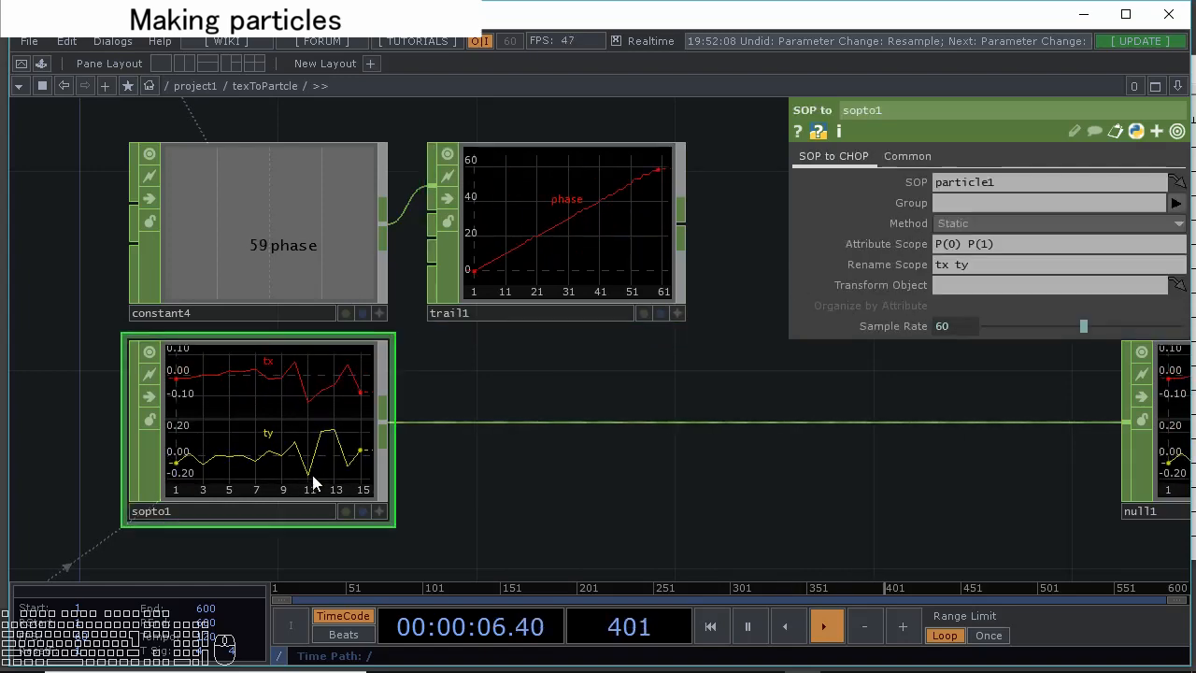
pyautogui.scroll(2, 327, 495)
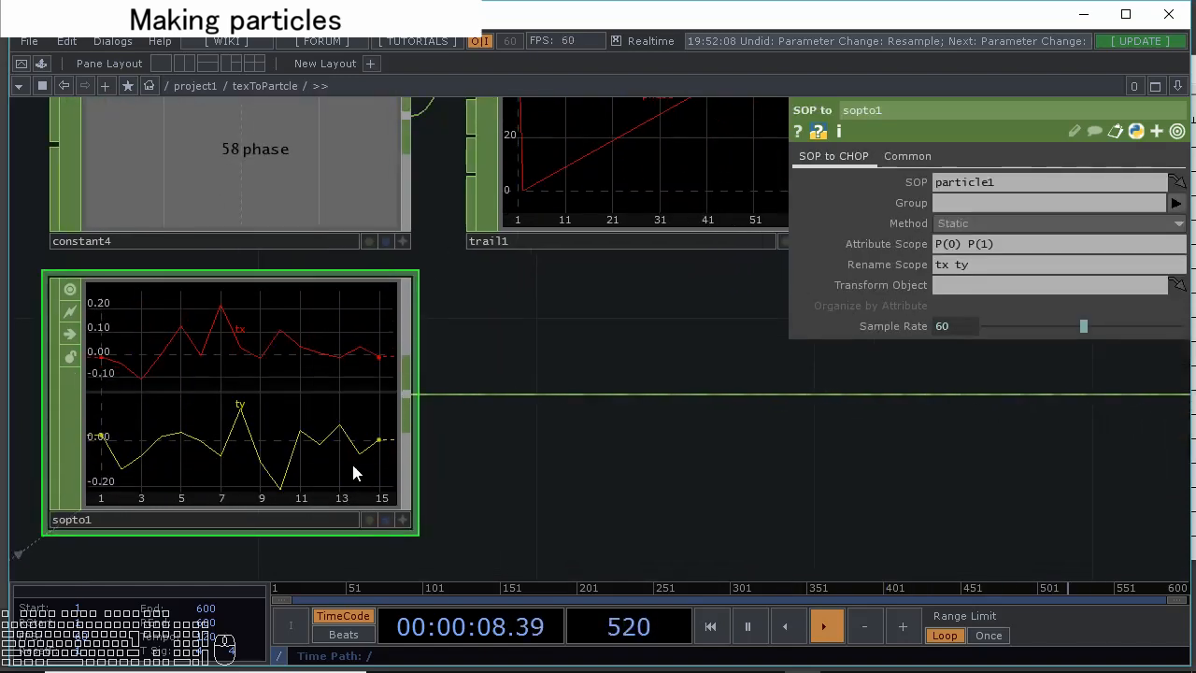
pyautogui.scroll(-3, 408, 414)
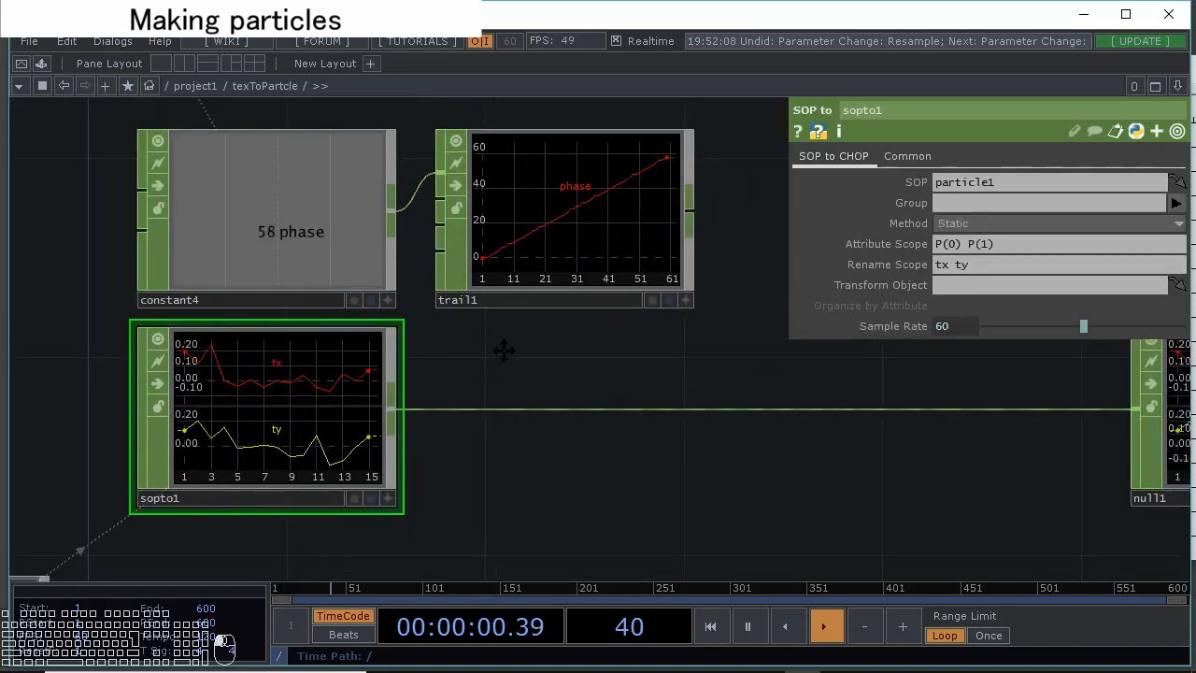
pyautogui.click(540, 239)
pyautogui.scroll(2, 550, 245)
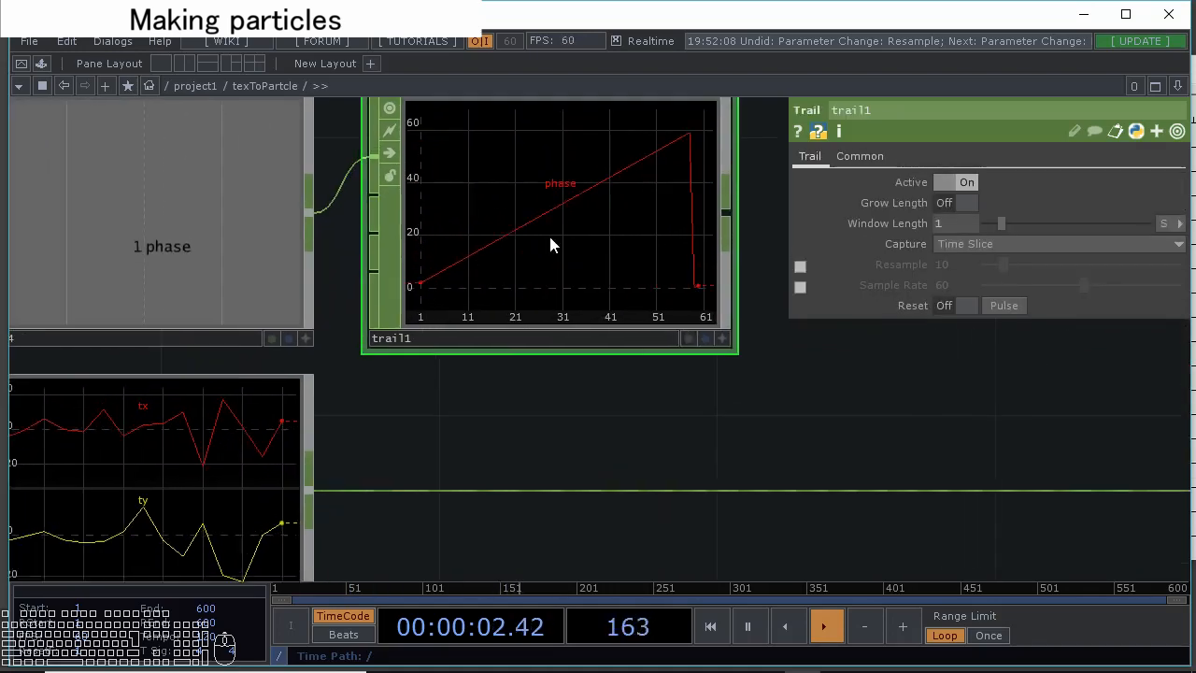
pyautogui.scroll(-2, 550, 245)
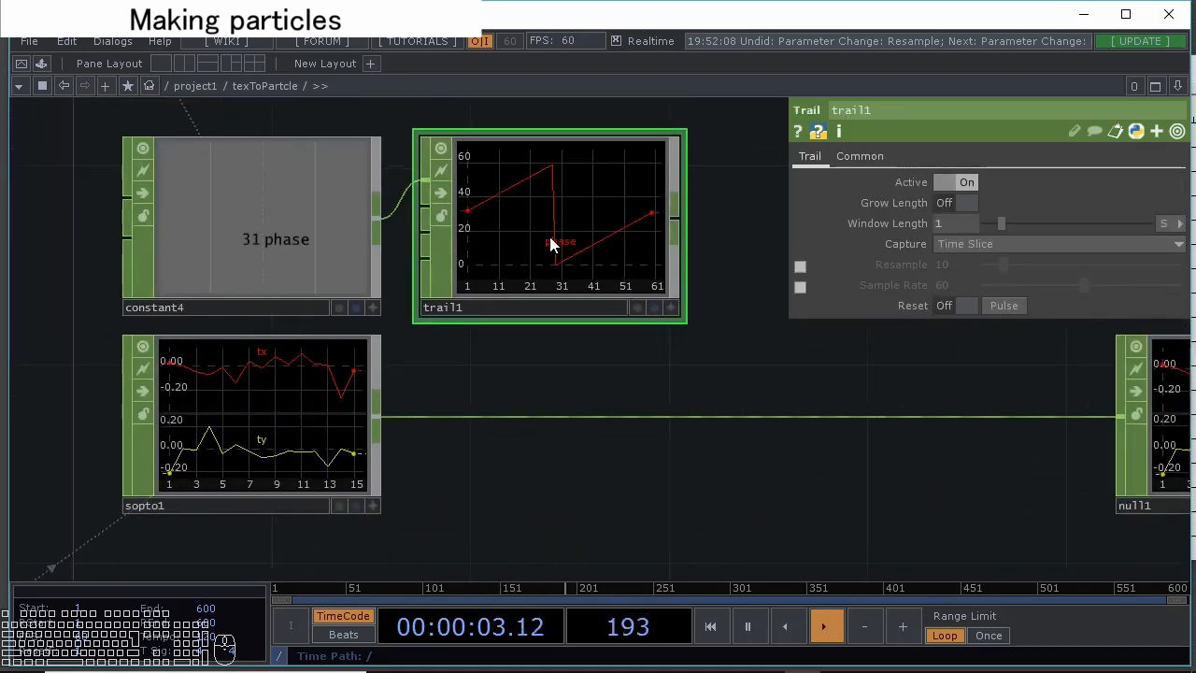
# Enable Resample on trail1 with the expression op('sopto1').numSamples as its sample count, and make trail1's viewer active
pyautogui.click(801, 266)
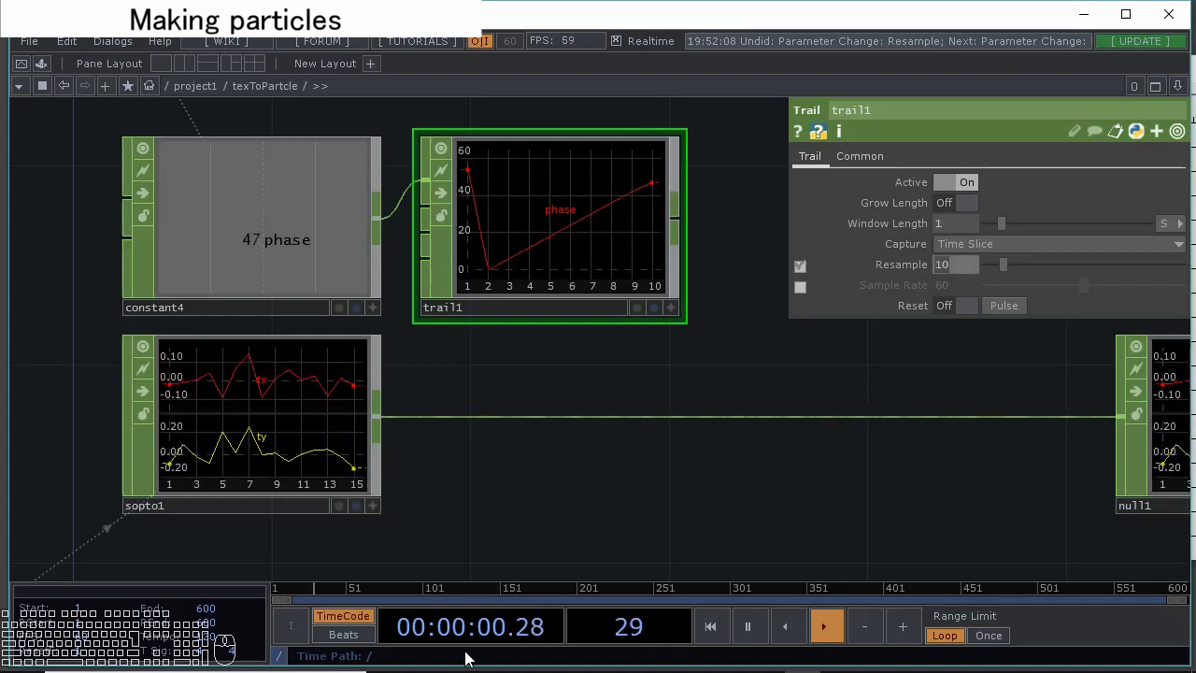
pyautogui.click(881, 269)
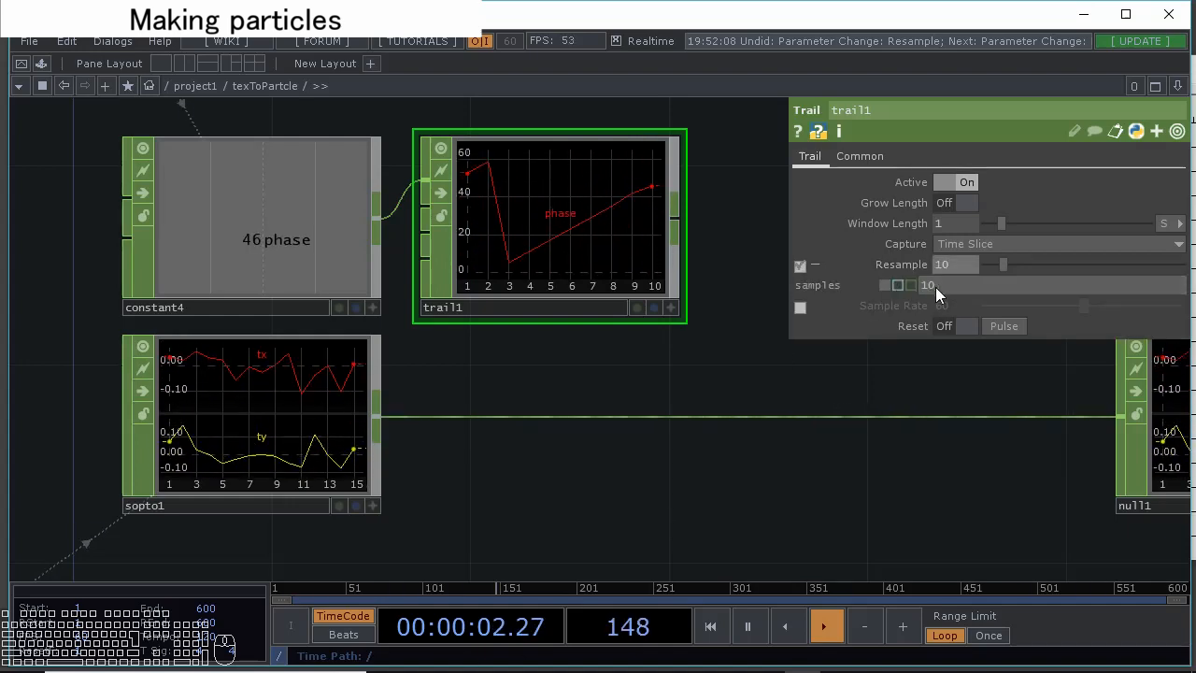
pyautogui.write('op(')
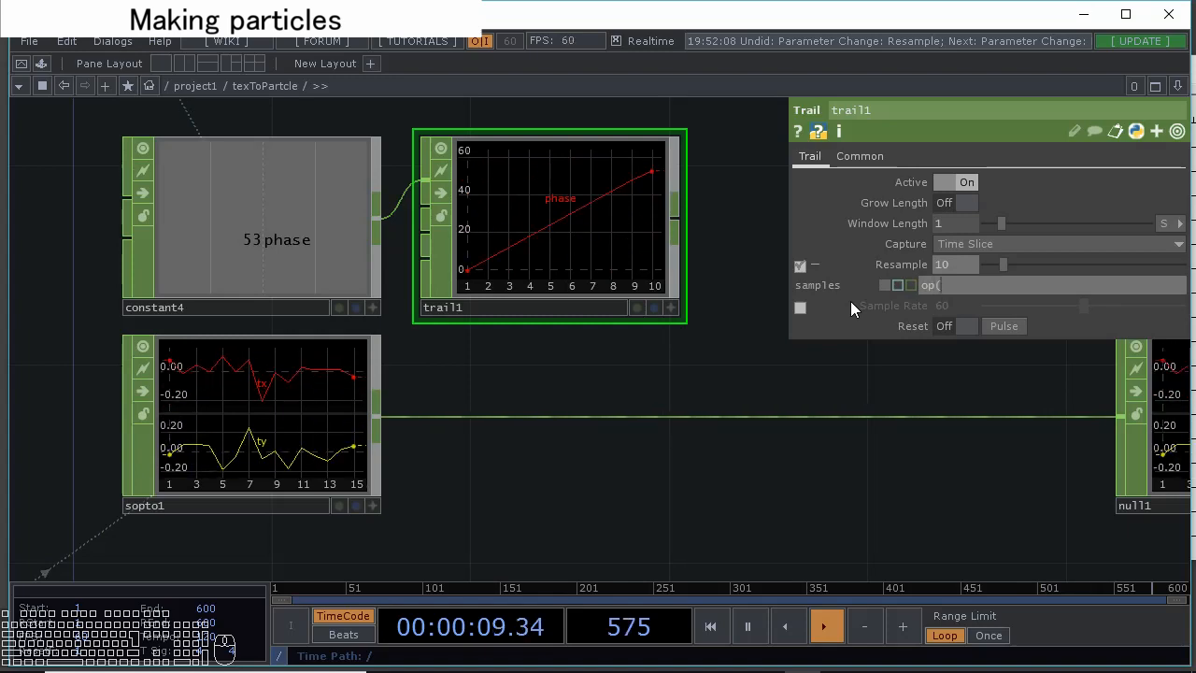
pyautogui.write("'sopto1")
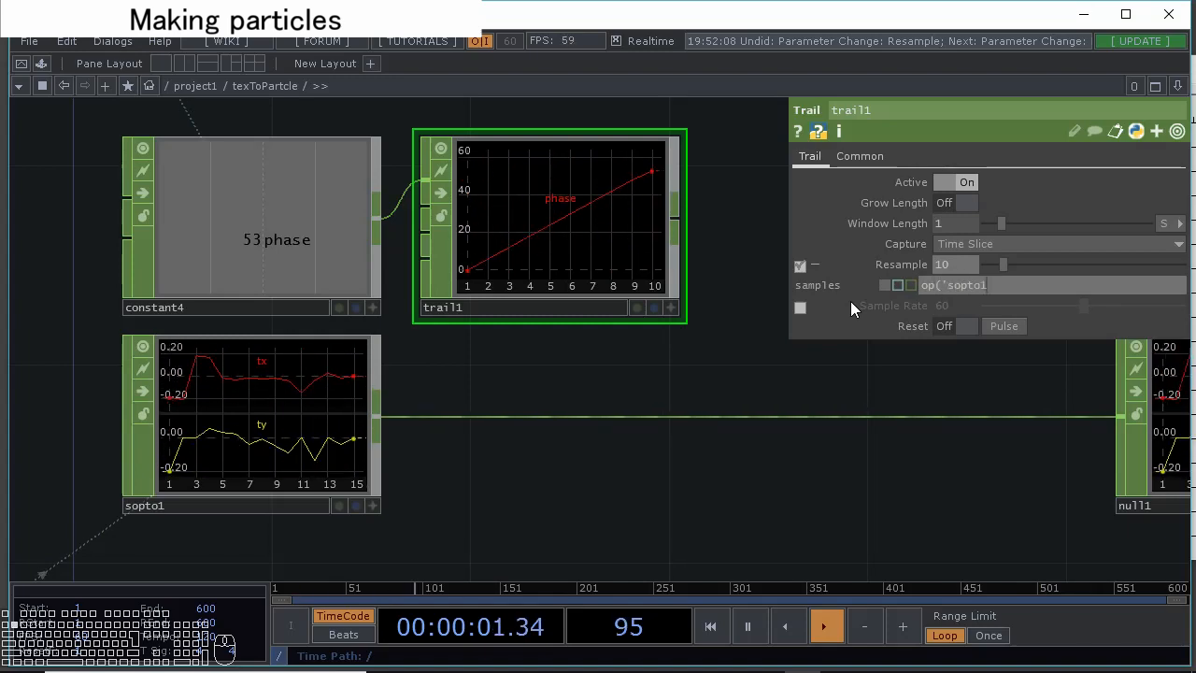
pyautogui.write("')")
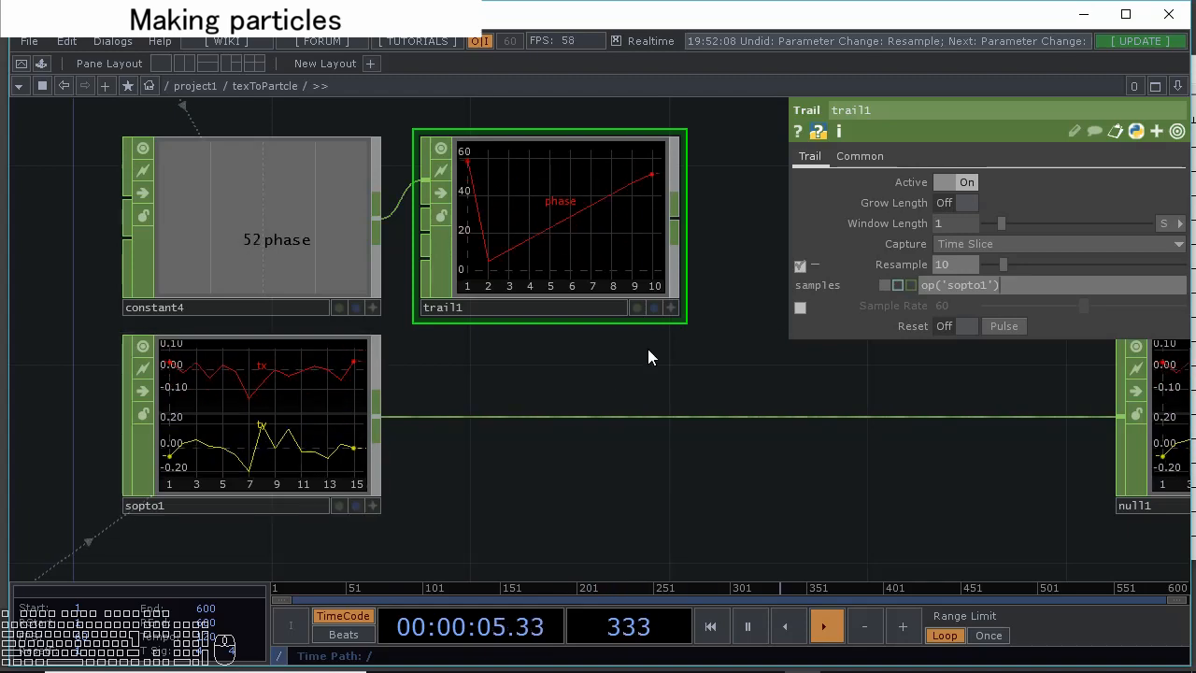
pyautogui.write('.numS')
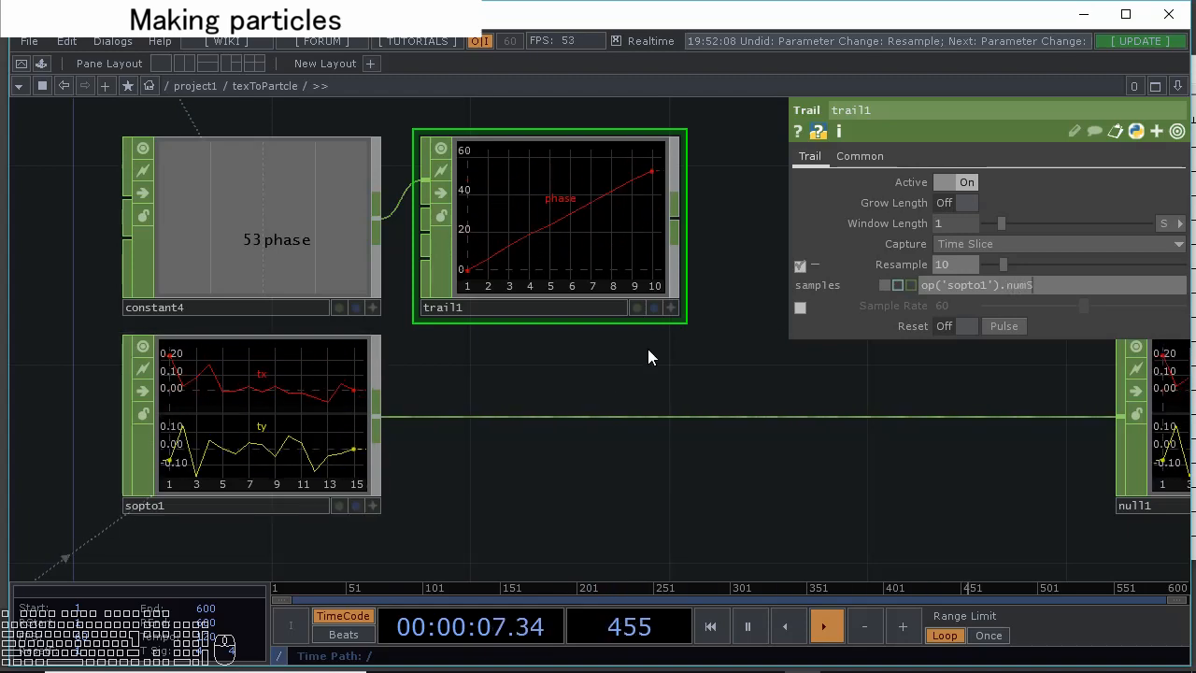
pyautogui.write('amplse')
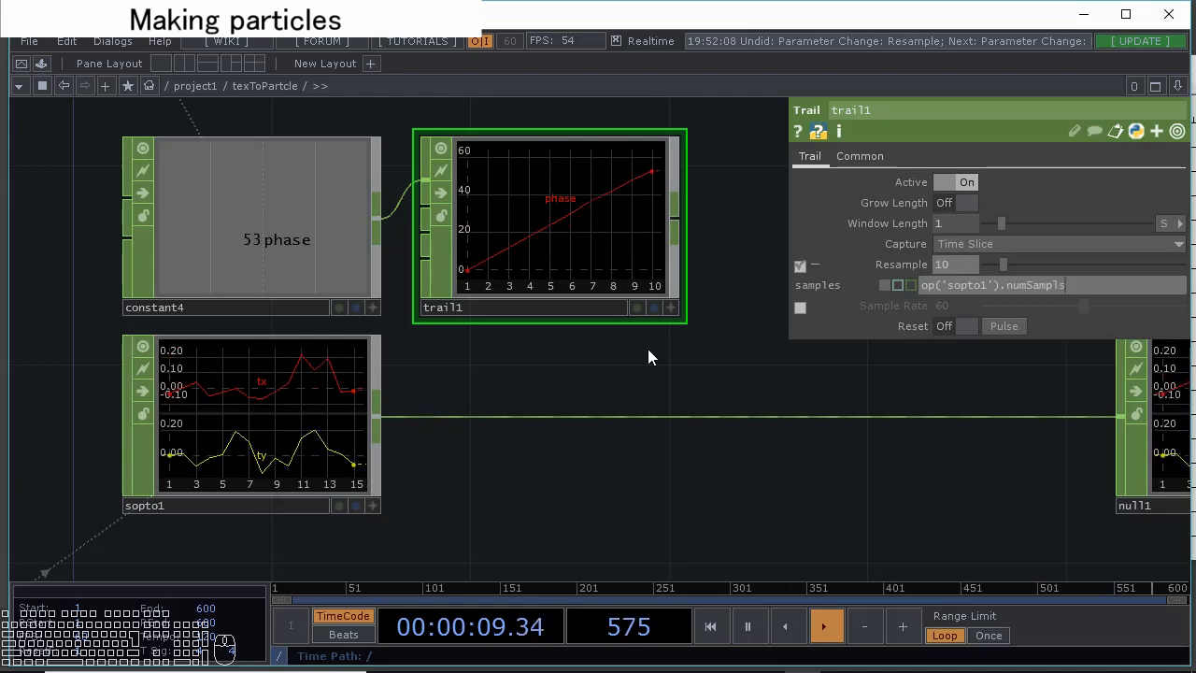
pyautogui.press('BackSpace')
pyautogui.press('BackSpace')
pyautogui.write('es')
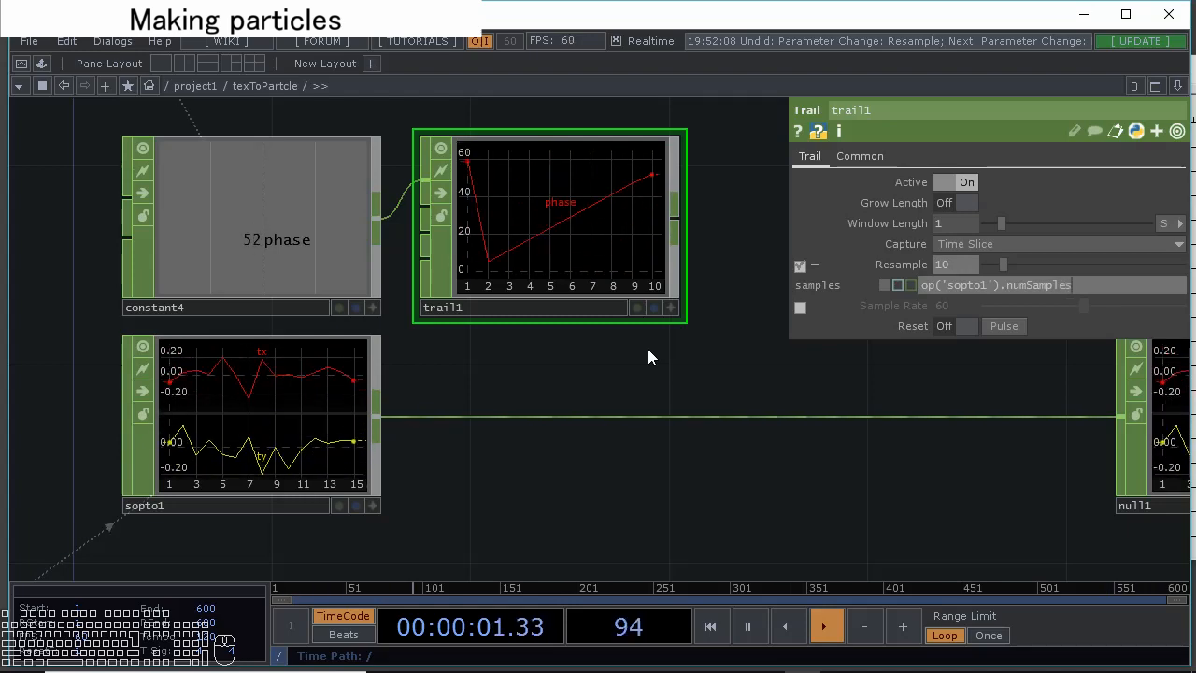
pyautogui.press('Return')
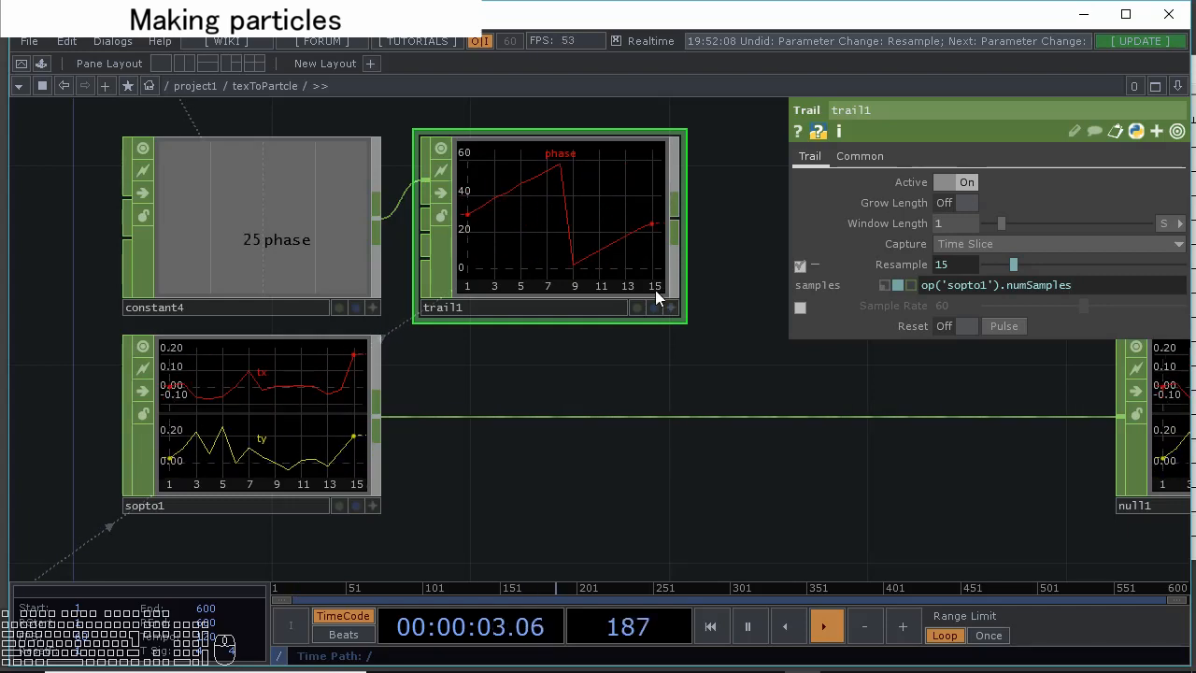
pyautogui.click(672, 306)
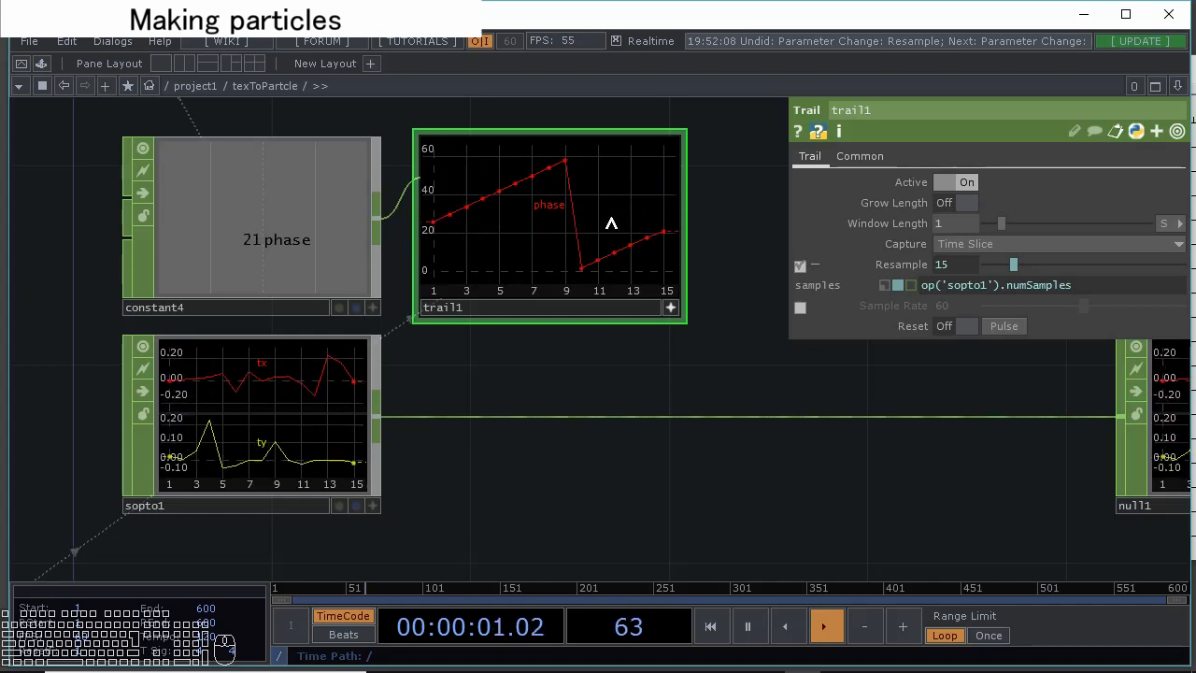
# Insert a Merge CHOP between sopto1 and null1, and connect trail1's output to it as a second input
pyautogui.click(236, 428)
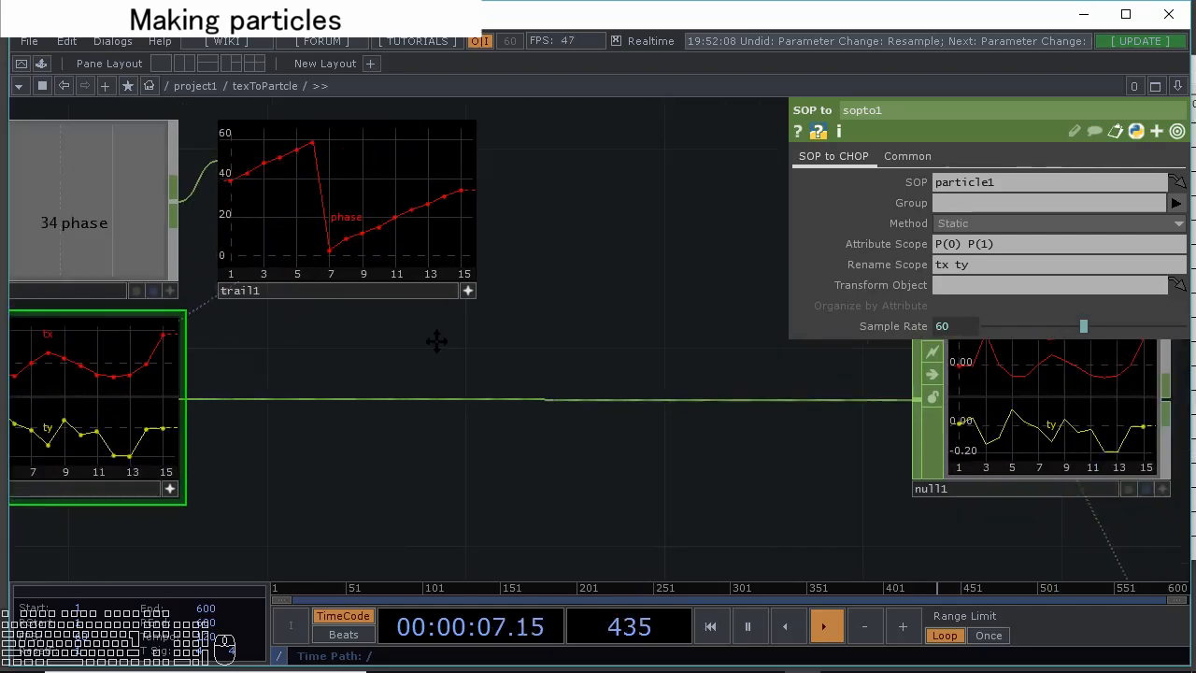
pyautogui.moveTo(644, 400); pyautogui.dragTo(568, 381)
pyautogui.rightClick(579, 399)
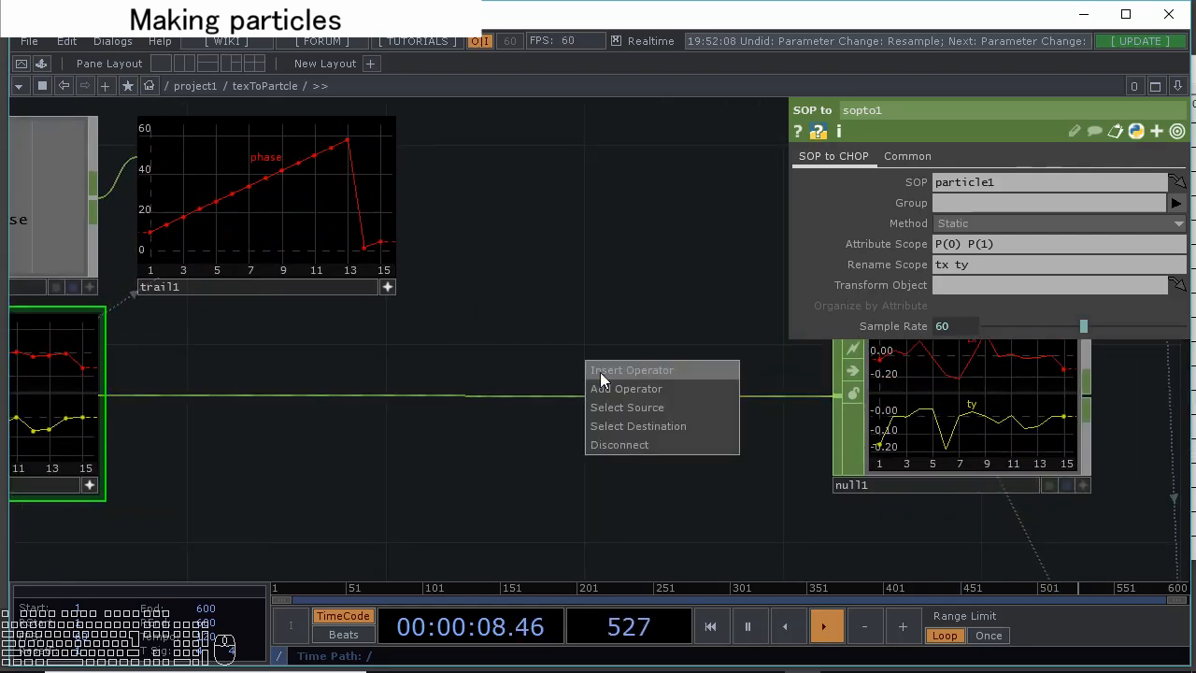
pyautogui.click(600, 372)
pyautogui.click(623, 197)
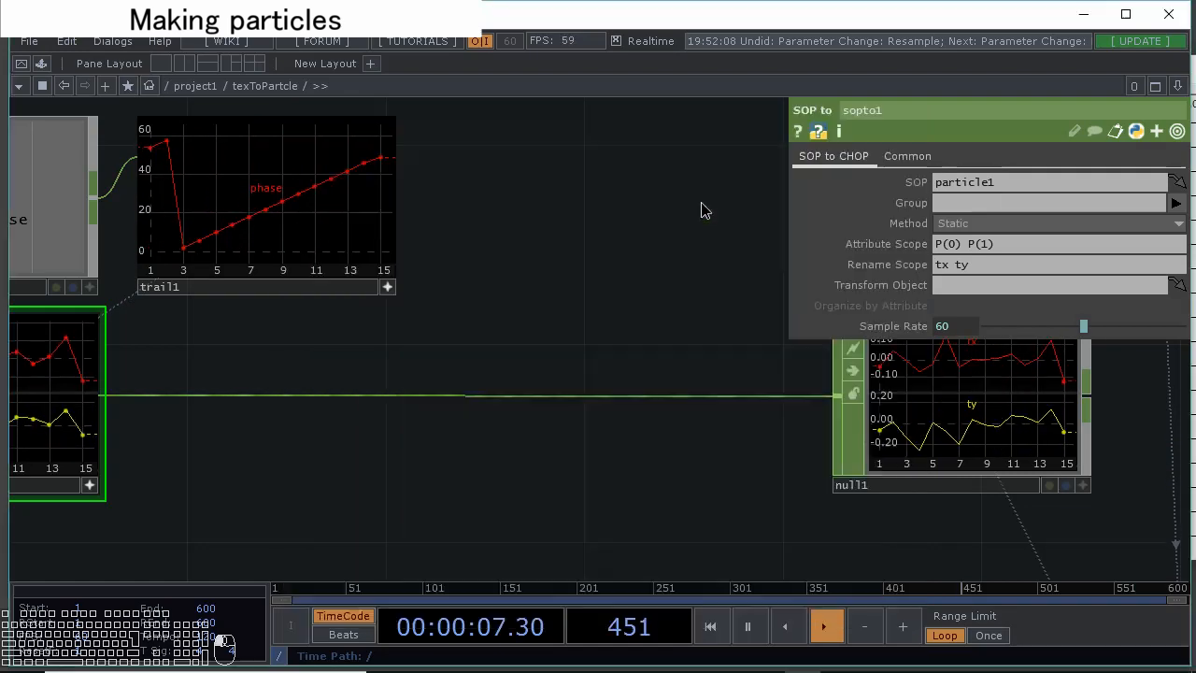
pyautogui.click(607, 407)
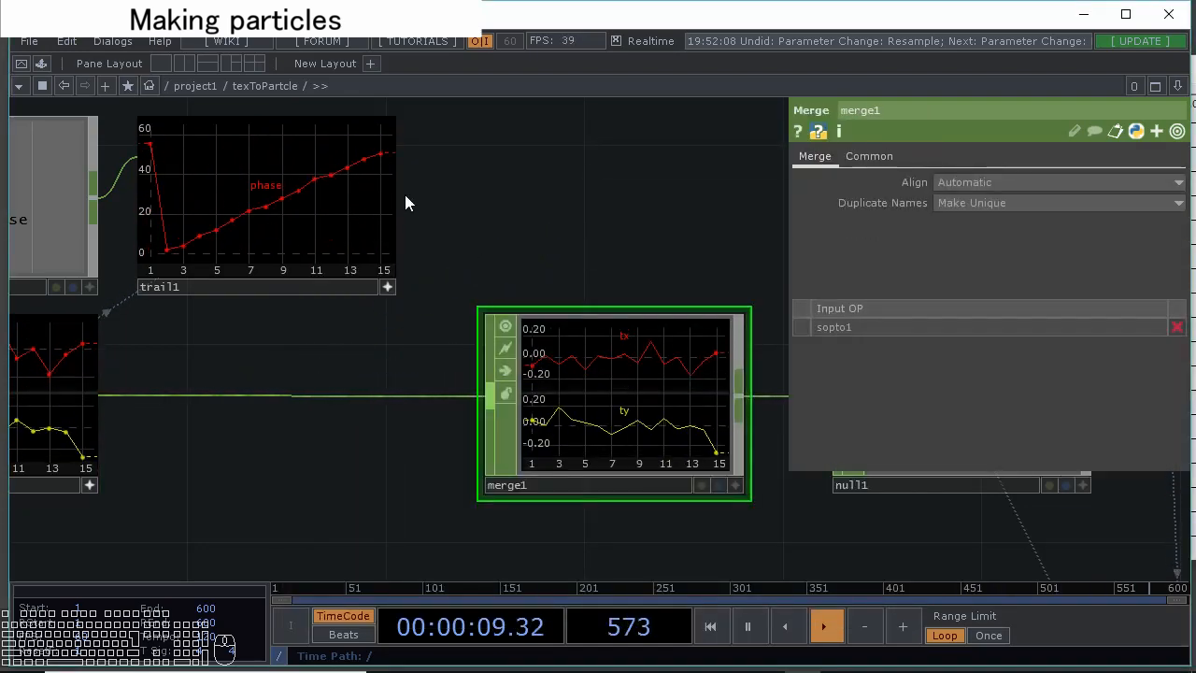
pyautogui.moveTo(400, 198); pyautogui.dragTo(488, 391)
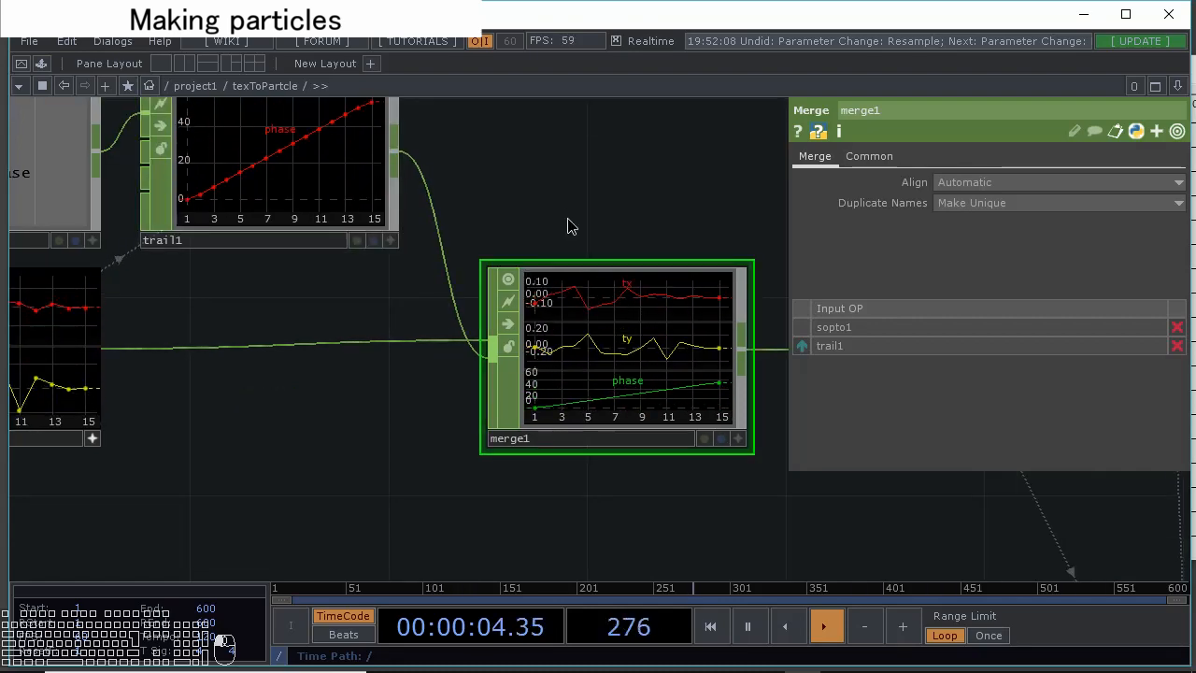
# Review the parameters of constant4, trail1 and sopto1 that feed merge1, and deactivate sopto1's viewer
pyautogui.moveTo(568, 218); pyautogui.dragTo(617, 336)
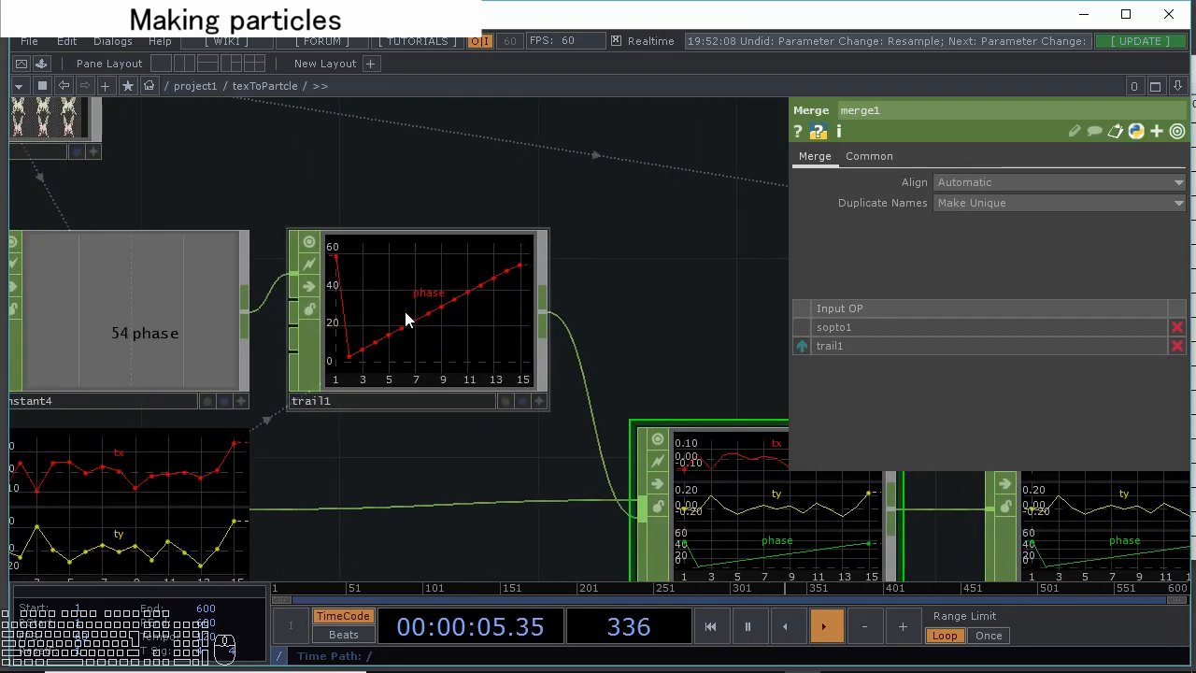
pyautogui.click(404, 307)
pyautogui.click(238, 316)
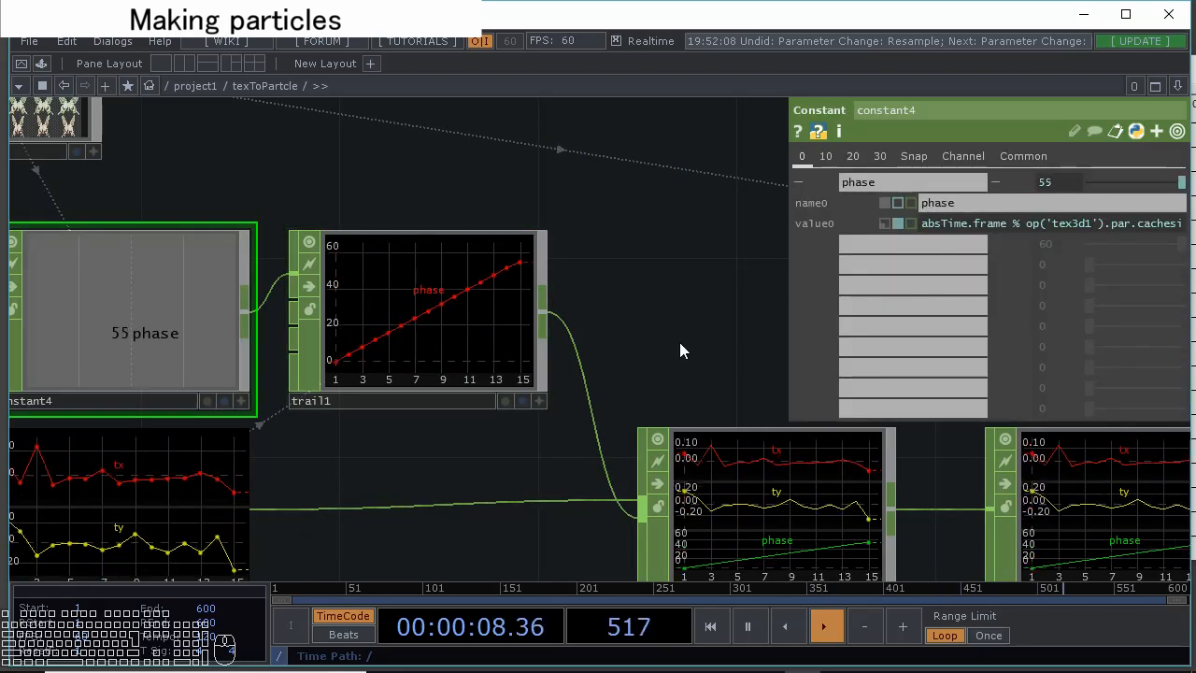
pyautogui.click(438, 275)
pyautogui.moveTo(347, 396); pyautogui.dragTo(502, 273)
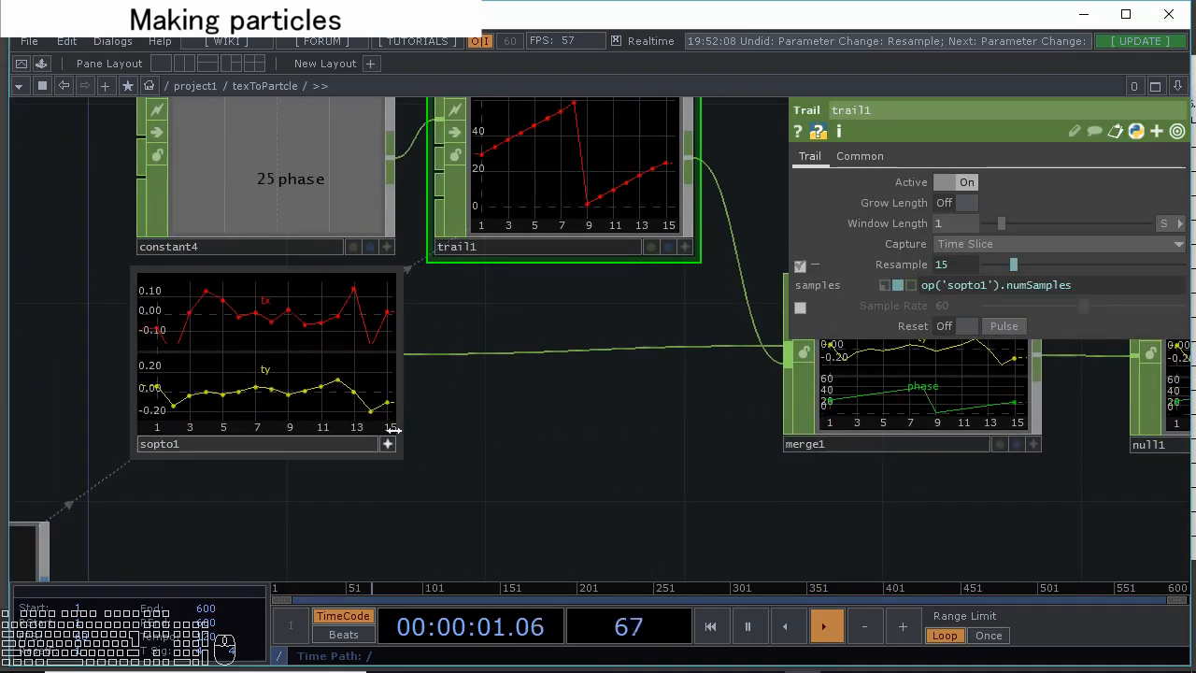
pyautogui.click(389, 446)
pyautogui.click(344, 359)
pyautogui.moveTo(489, 426); pyautogui.dragTo(497, 453)
pyautogui.scroll(-8, 403, 401)
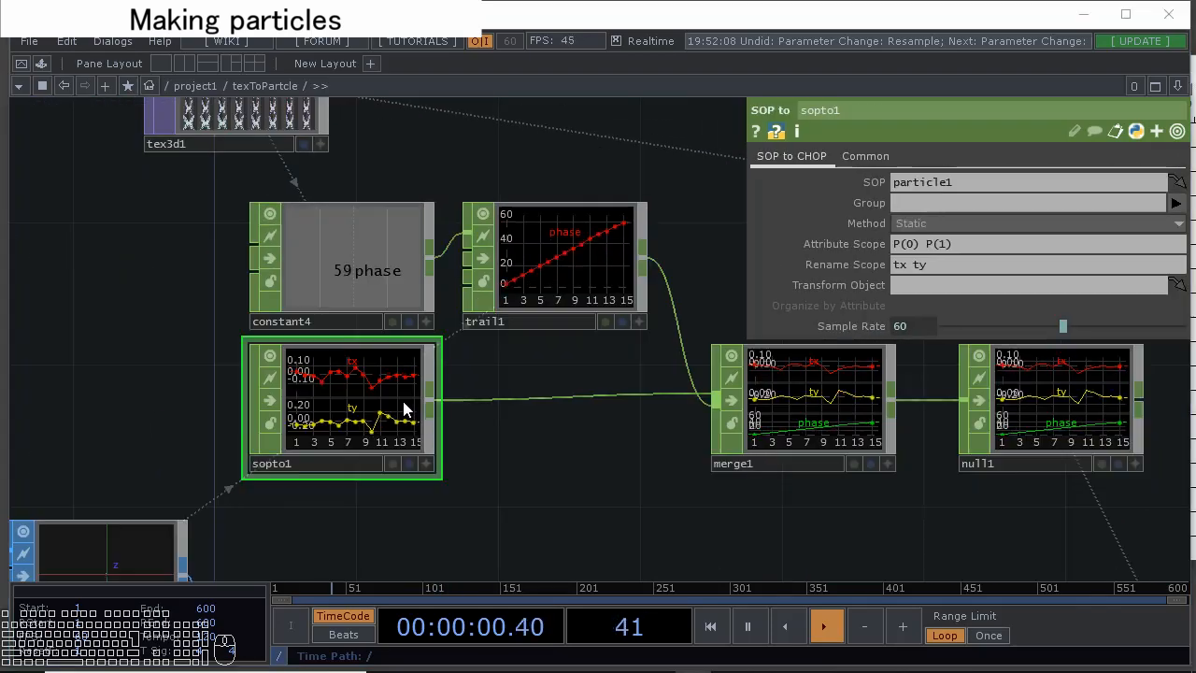
# Assign the phase channel to geo4's instance texture W coordinate, and inspect the butterfly particles in render2
pyautogui.scroll(2, 553, 334)
pyautogui.scroll(7, 514, 404)
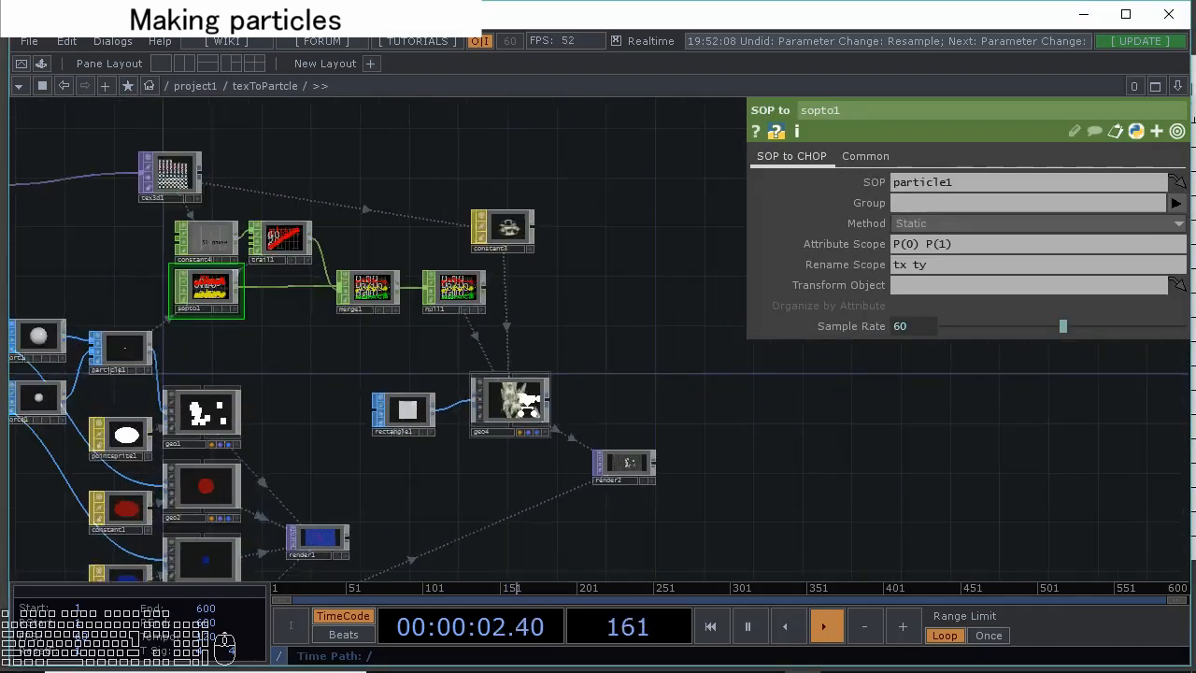
pyautogui.click(513, 412)
pyautogui.scroll(3, 516, 439)
pyautogui.click(941, 156)
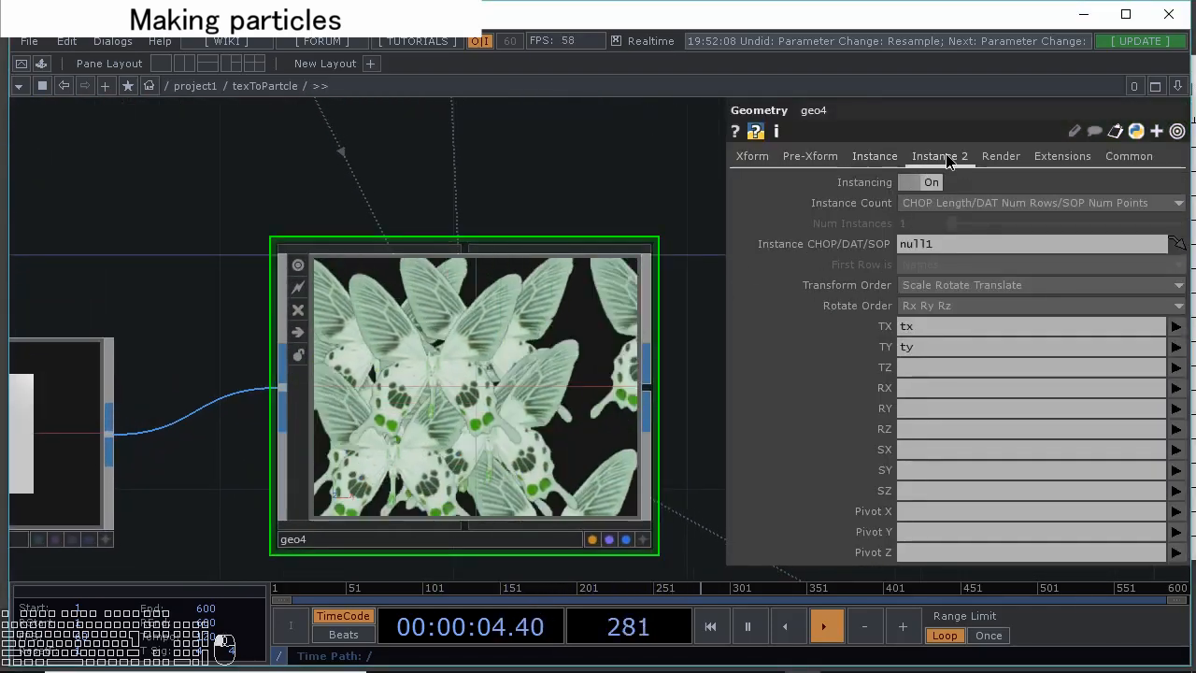
pyautogui.click(1176, 408)
pyautogui.click(1164, 463)
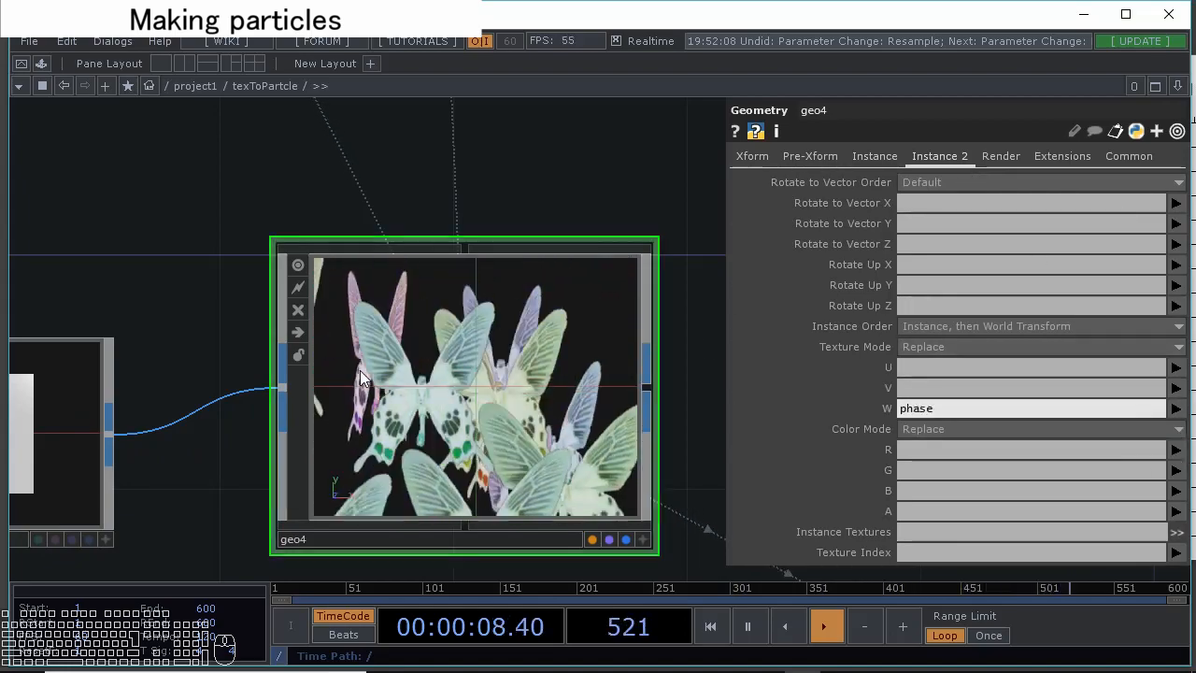
pyautogui.scroll(-6, 360, 370)
pyautogui.scroll(5, 437, 310)
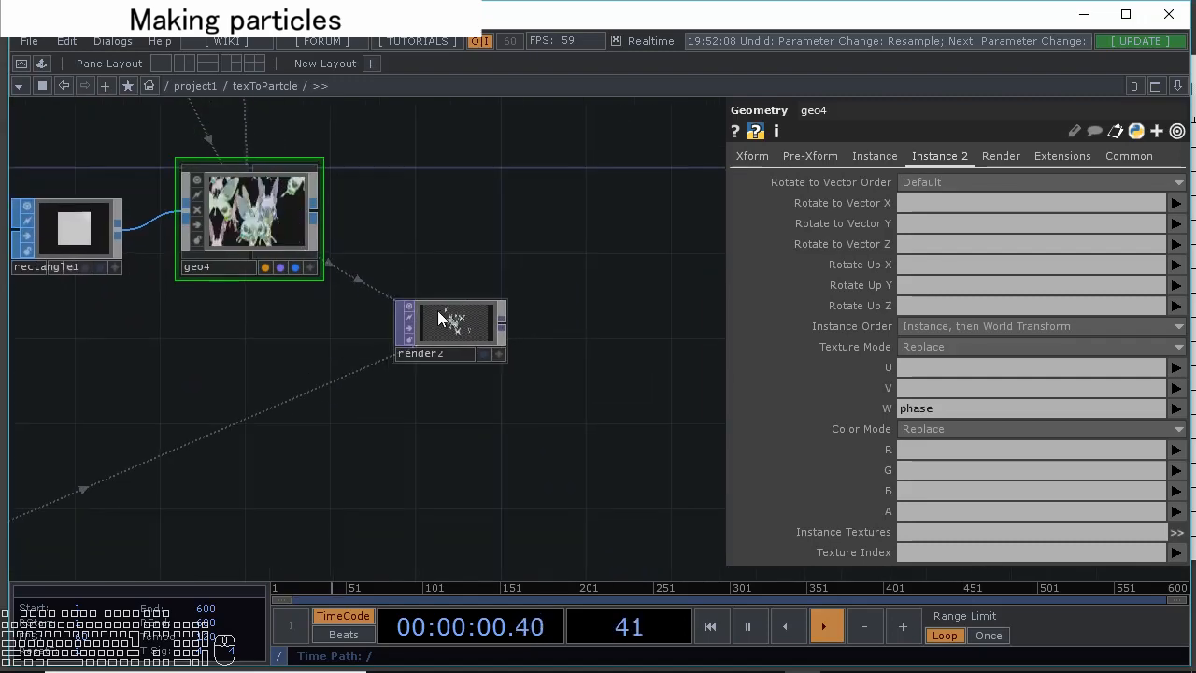
pyautogui.scroll(2, 475, 353)
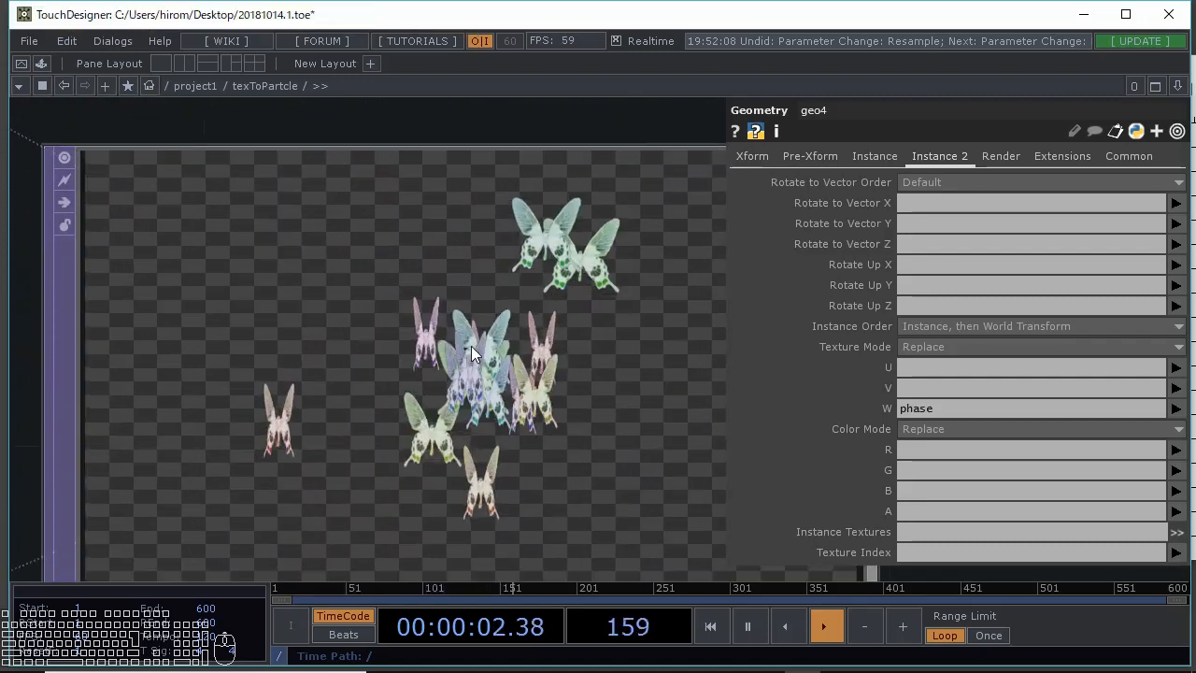